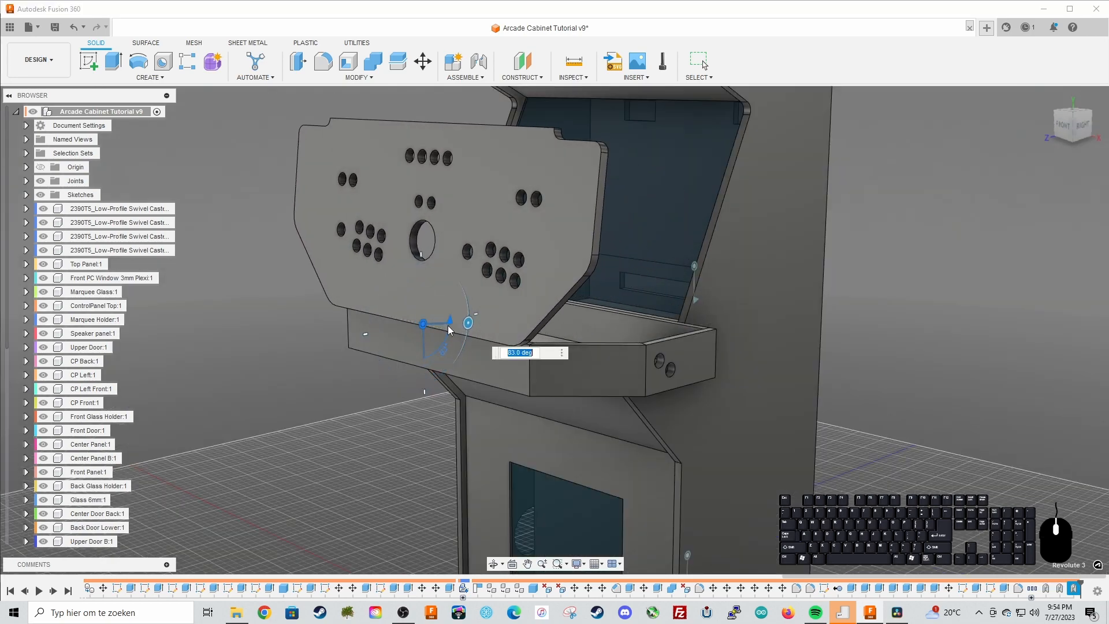
{"action": "key", "text": "Return"}
{"action": "middle_click_drag", "start_coordinate": [569, 326], "coordinate": [491, 338], "text": "shift"}
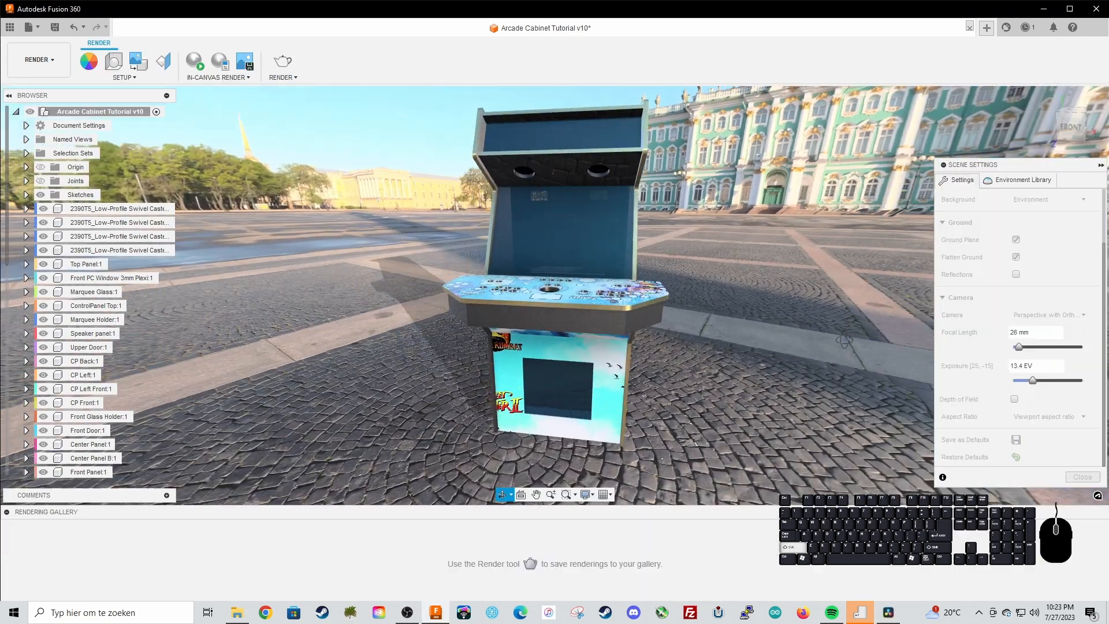
{"action": "middle_click_drag", "start_coordinate": [768, 337], "coordinate": [924, 336], "text": "shift"}
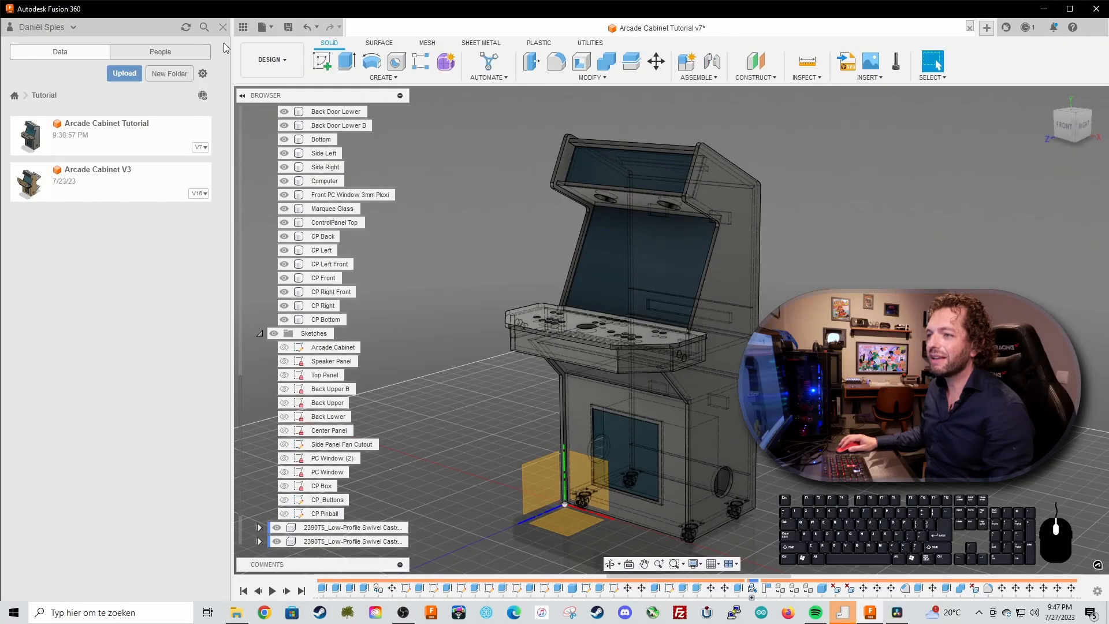
- Close the data panel and show the CP_Buttons sketch on the control panel top
{"action": "left_click", "coordinate": [223, 27]}
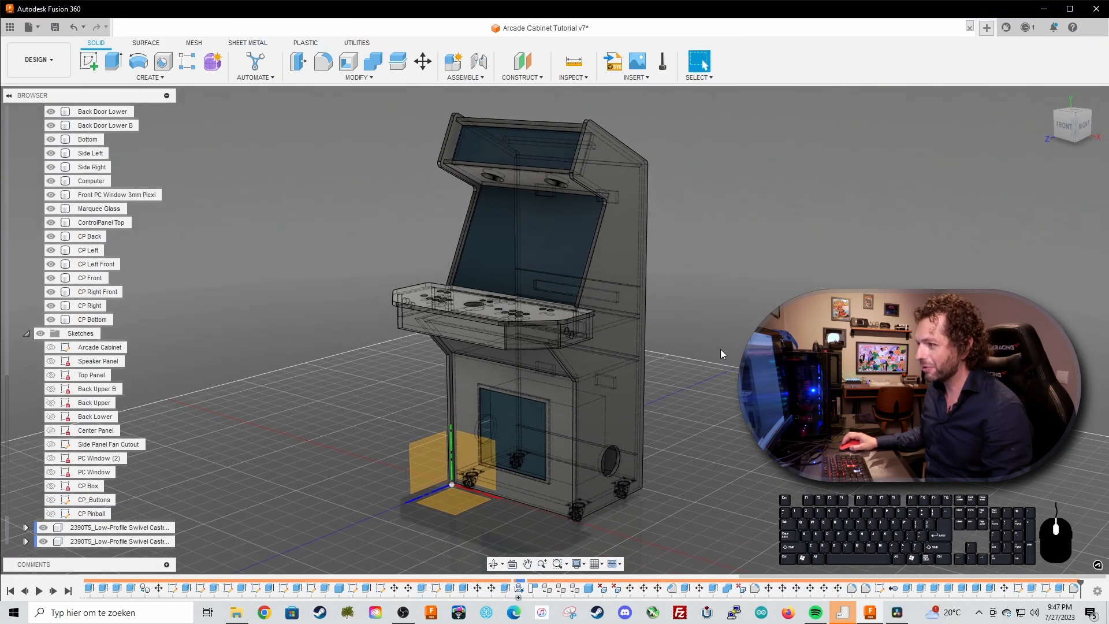
{"action": "left_click", "coordinate": [700, 62]}
{"action": "left_click", "coordinate": [644, 357]}
{"action": "scroll", "coordinate": [501, 323], "scroll_direction": "up", "scroll_amount": 2}
{"action": "middle_click_drag", "start_coordinate": [501, 322], "coordinate": [520, 346], "text": "shift"}
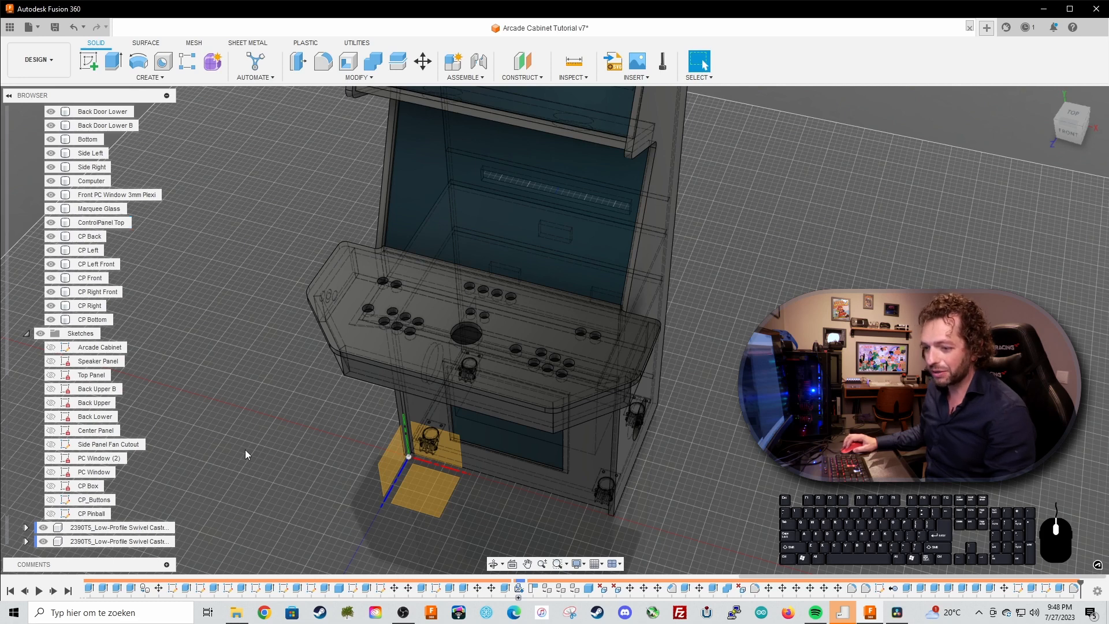
{"action": "left_click", "coordinate": [50, 514]}
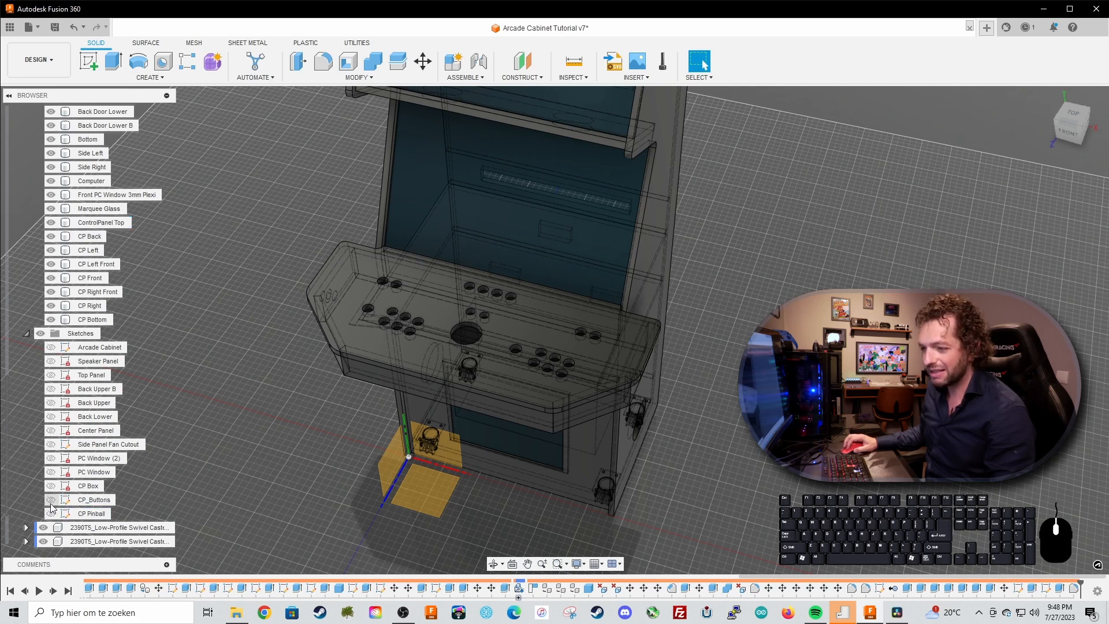
{"action": "left_click", "coordinate": [51, 500]}
{"action": "middle_click_drag", "start_coordinate": [214, 437], "coordinate": [216, 407], "text": "shift"}
{"action": "scroll", "coordinate": [216, 406], "scroll_direction": "up", "scroll_amount": 2}
{"action": "middle_click_drag", "start_coordinate": [292, 365], "coordinate": [280, 401]}
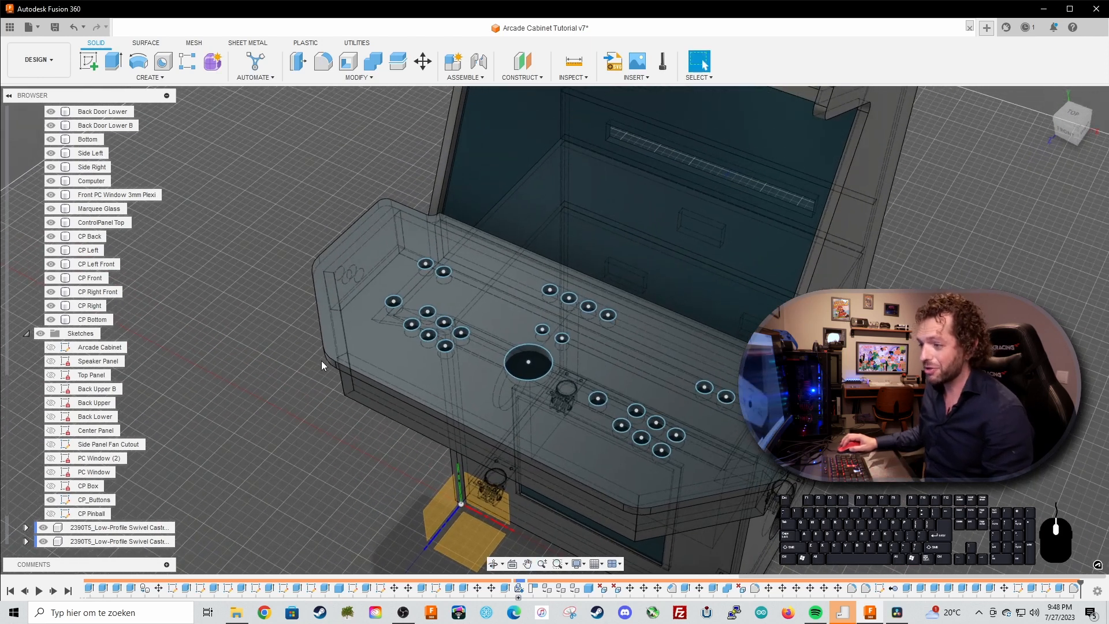
- Try to move a button circle of the CP_Buttons sketch with Move/Copy, then undo the changes
{"action": "left_click", "coordinate": [433, 317]}
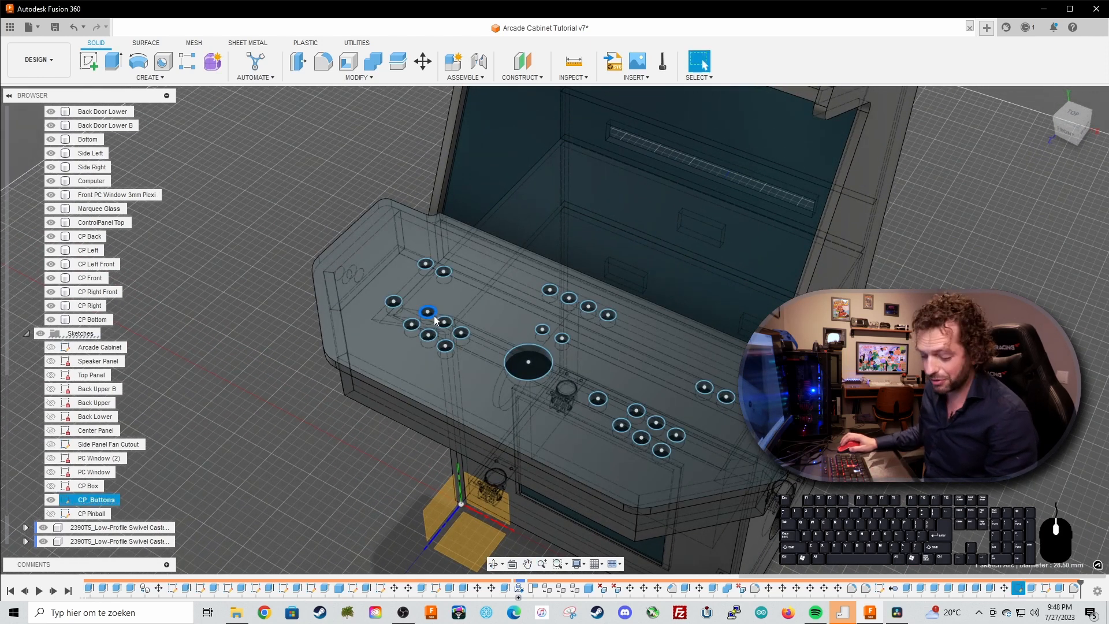
{"action": "key", "text": "m"}
{"action": "left_click_drag", "start_coordinate": [409, 332], "coordinate": [421, 320]}
{"action": "key", "text": "Return"}
{"action": "middle_click_drag", "start_coordinate": [386, 360], "coordinate": [324, 300], "text": "shift"}
{"action": "left_click", "coordinate": [51, 499]}
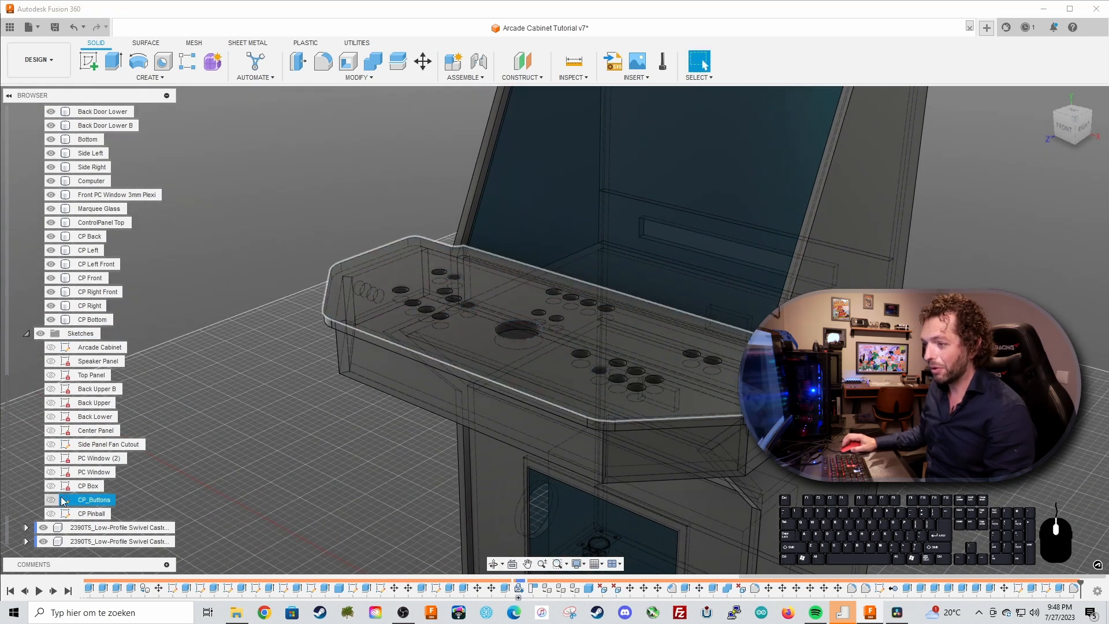
{"action": "mouse_move", "coordinate": [310, 433]}
{"action": "middle_mouse_down", "text": "shift"}
{"action": "mouse_move", "coordinate": [317, 442]}
{"action": "mouse_move", "coordinate": [290, 438]}
{"action": "middle_mouse_up", "text": "shift"}
{"action": "key", "text": "ctrl+z"}
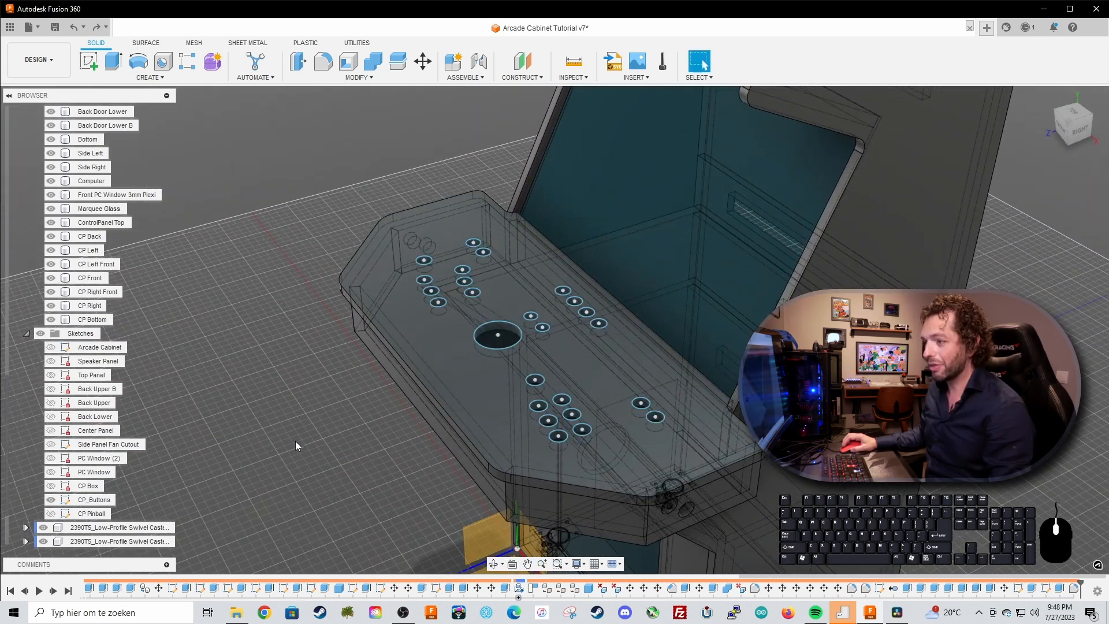
- Open the CP_Buttons sketch for editing
{"action": "middle_click_drag", "start_coordinate": [307, 428], "coordinate": [351, 419], "text": "shift"}
{"action": "right_click", "coordinate": [429, 337]}
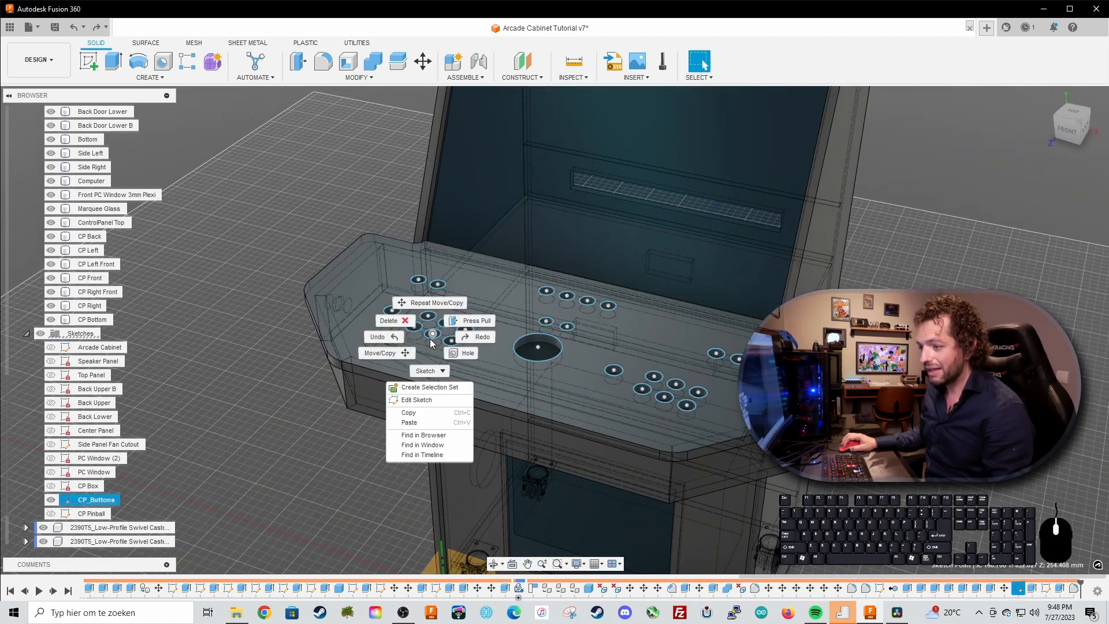
{"action": "left_click", "coordinate": [429, 400]}
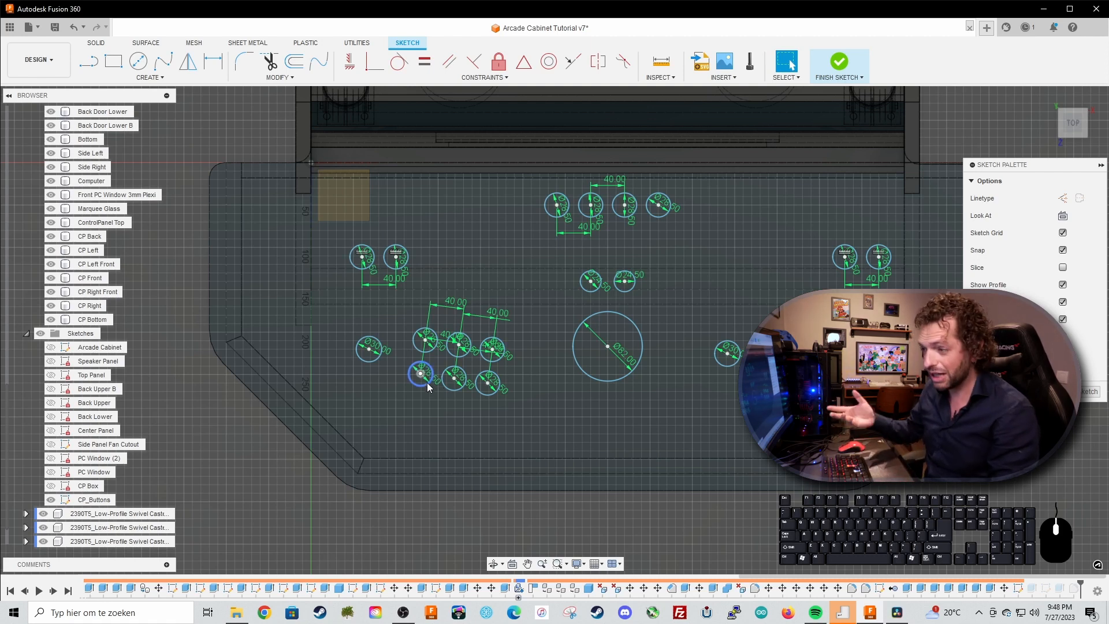
- Fix all button circles and the large central circle of the CP_Buttons sketch in place, and finish the sketch
{"action": "left_click", "coordinate": [377, 358]}
{"action": "left_click", "coordinate": [372, 266], "text": "shift"}
{"action": "left_click", "coordinate": [404, 267], "text": "shift"}
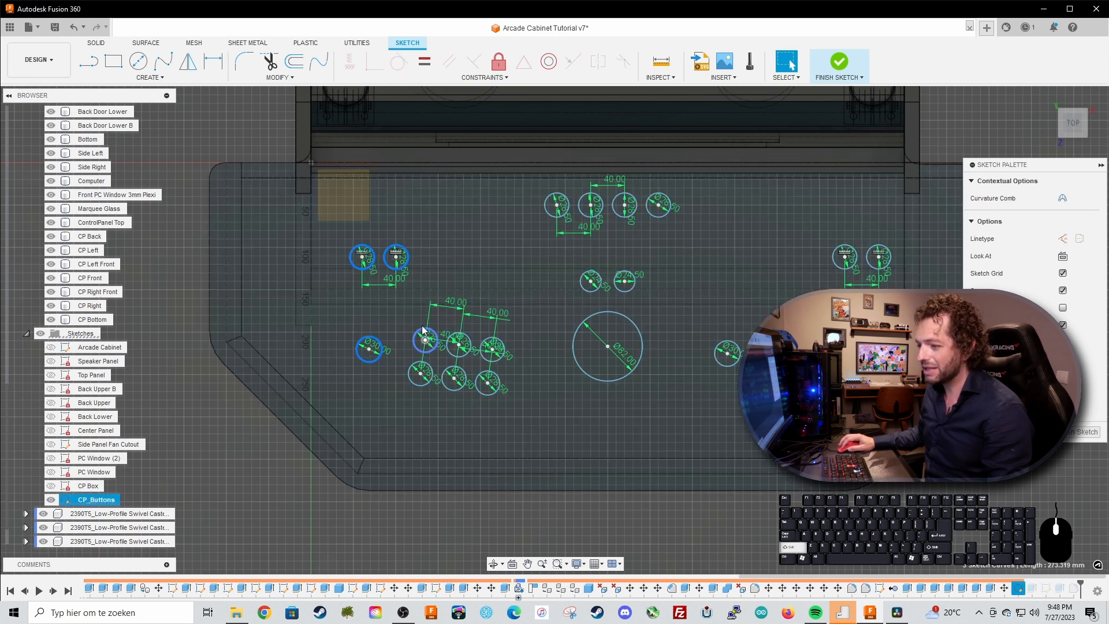
{"action": "left_click", "coordinate": [427, 363], "text": "shift"}
{"action": "left_click", "coordinate": [457, 353], "text": "shift"}
{"action": "left_click", "coordinate": [454, 369], "text": "shift"}
{"action": "left_click", "coordinate": [485, 376], "text": "shift"}
{"action": "left_click", "coordinate": [488, 363], "text": "shift"}
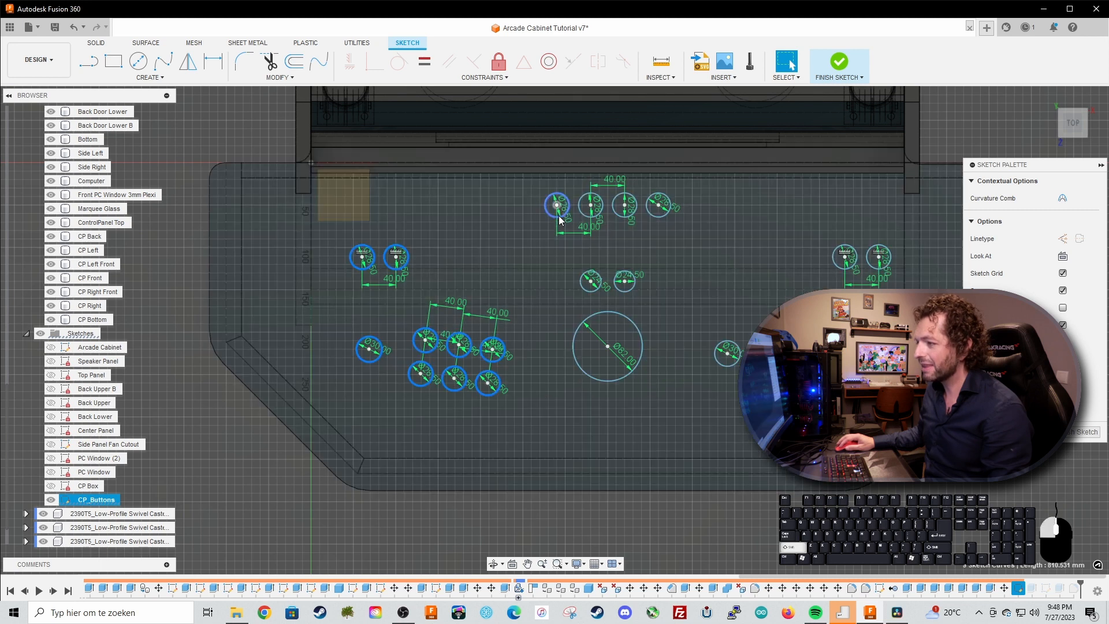
{"action": "left_click", "coordinate": [587, 217], "text": "shift"}
{"action": "left_click", "coordinate": [619, 217], "text": "shift"}
{"action": "left_click", "coordinate": [653, 217], "text": "shift"}
{"action": "left_click", "coordinate": [597, 273], "text": "shift"}
{"action": "left_click", "coordinate": [615, 284], "text": "shift"}
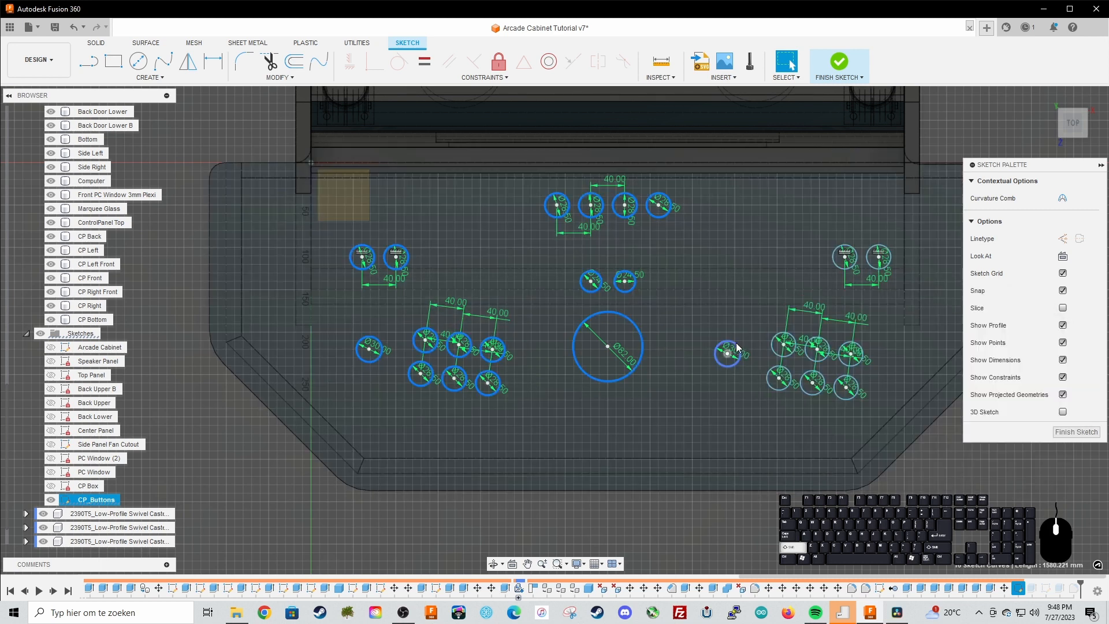
{"action": "left_click", "coordinate": [774, 370], "text": "shift"}
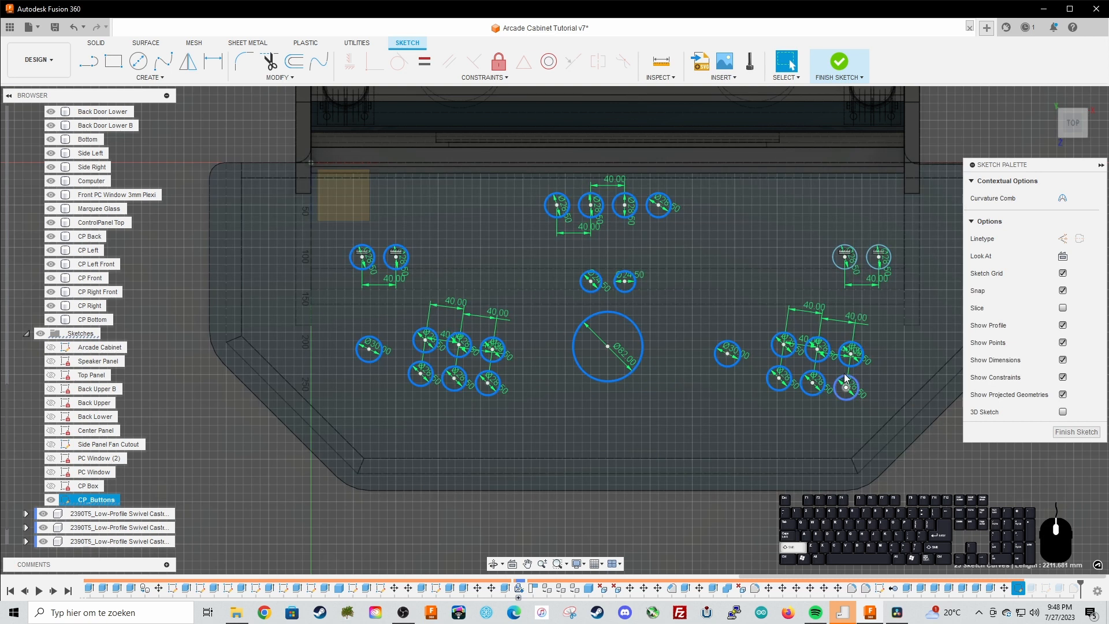
{"action": "left_click", "coordinate": [873, 270], "text": "shift"}
{"action": "mouse_move", "coordinate": [854, 280]}
{"action": "middle_mouse_down", "text": "shift"}
{"action": "mouse_move", "coordinate": [655, 340]}
{"action": "mouse_move", "coordinate": [679, 360]}
{"action": "middle_mouse_up", "text": "shift"}
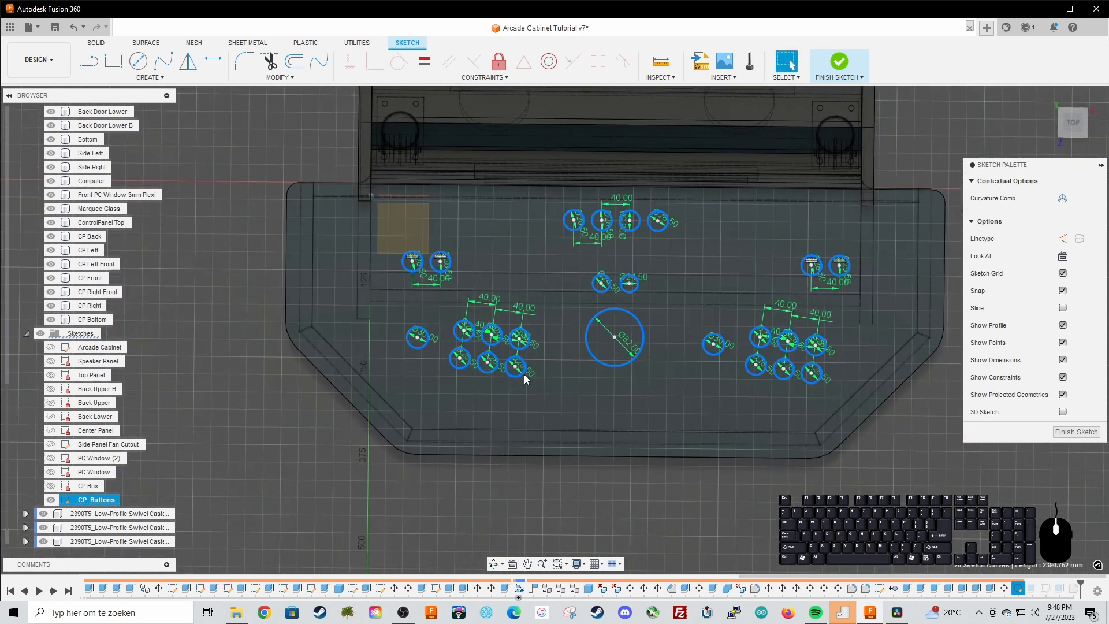
{"action": "right_click", "coordinate": [525, 376]}
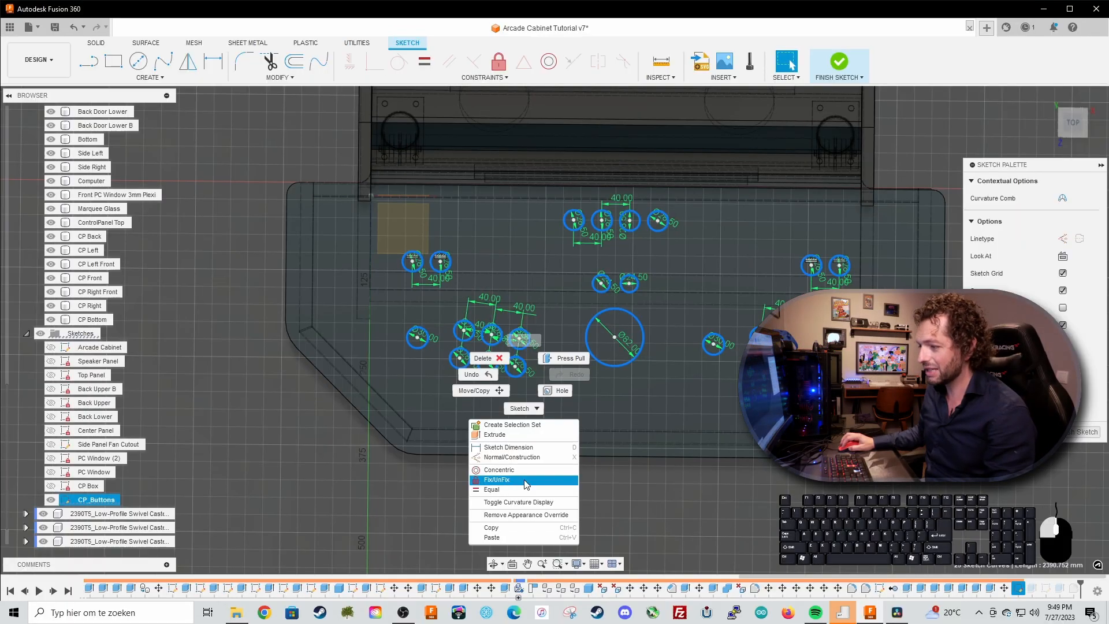
{"action": "left_click", "coordinate": [491, 417]}
{"action": "middle_click_drag", "start_coordinate": [629, 486], "coordinate": [826, 95], "text": "shift"}
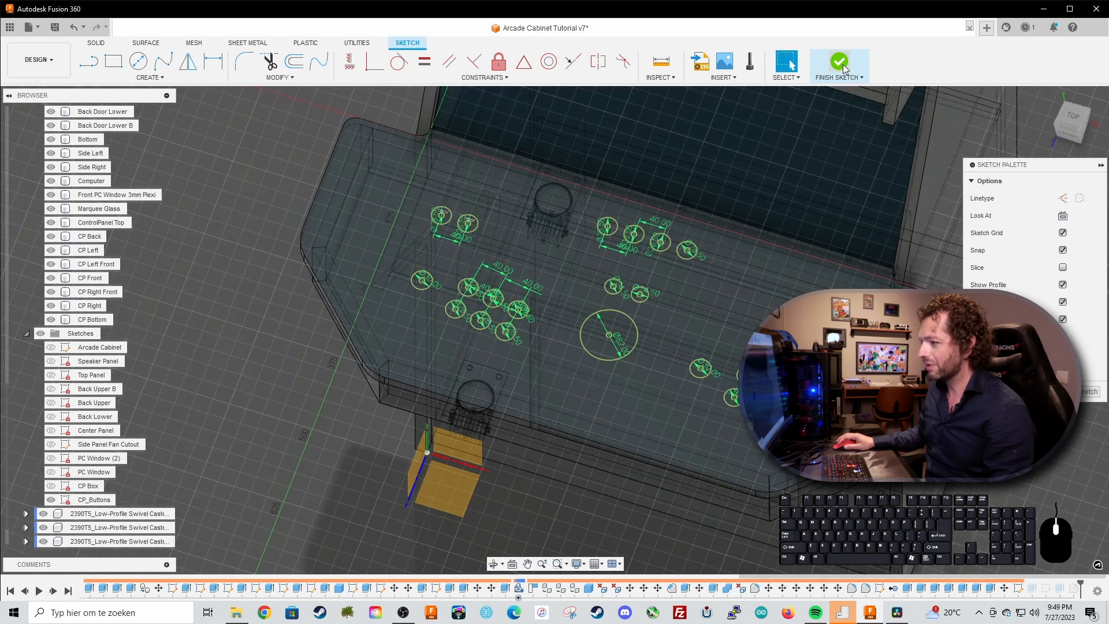
{"action": "left_click", "coordinate": [839, 62]}
- Try to move one of the fixed button circles with Move/Copy and cancel the command
{"action": "middle_click_drag", "start_coordinate": [476, 411], "coordinate": [309, 407], "text": "shift"}
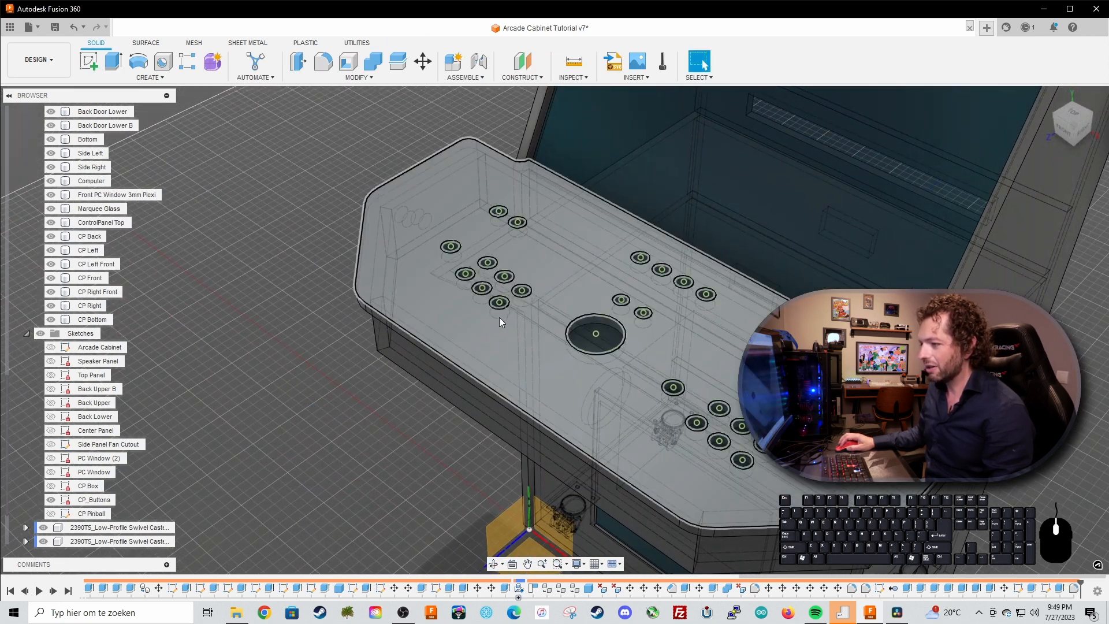
{"action": "left_click", "coordinate": [503, 310]}
{"action": "key", "text": "m"}
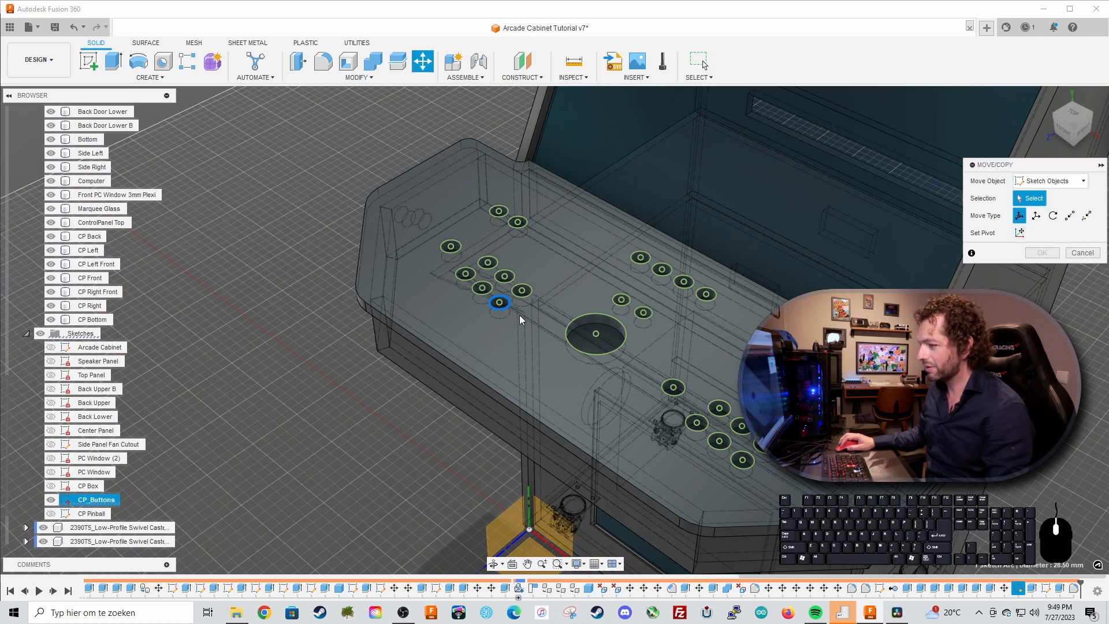
{"action": "key", "text": "Escape"}
- Hide the CP_Buttons sketch and save the design with the version description "User Saved"
{"action": "middle_click_drag", "start_coordinate": [471, 331], "coordinate": [260, 416], "text": "shift"}
{"action": "scroll", "coordinate": [266, 424], "scroll_direction": "down", "scroll_amount": 1}
{"action": "mouse_move", "coordinate": [254, 457]}
{"action": "middle_mouse_down", "text": "shift"}
{"action": "mouse_move", "coordinate": [310, 359]}
{"action": "mouse_move", "coordinate": [289, 378]}
{"action": "middle_mouse_up", "text": "shift"}
{"action": "scroll", "coordinate": [300, 364], "scroll_direction": "down", "scroll_amount": 2}
{"action": "key", "text": "ctrl+s"}
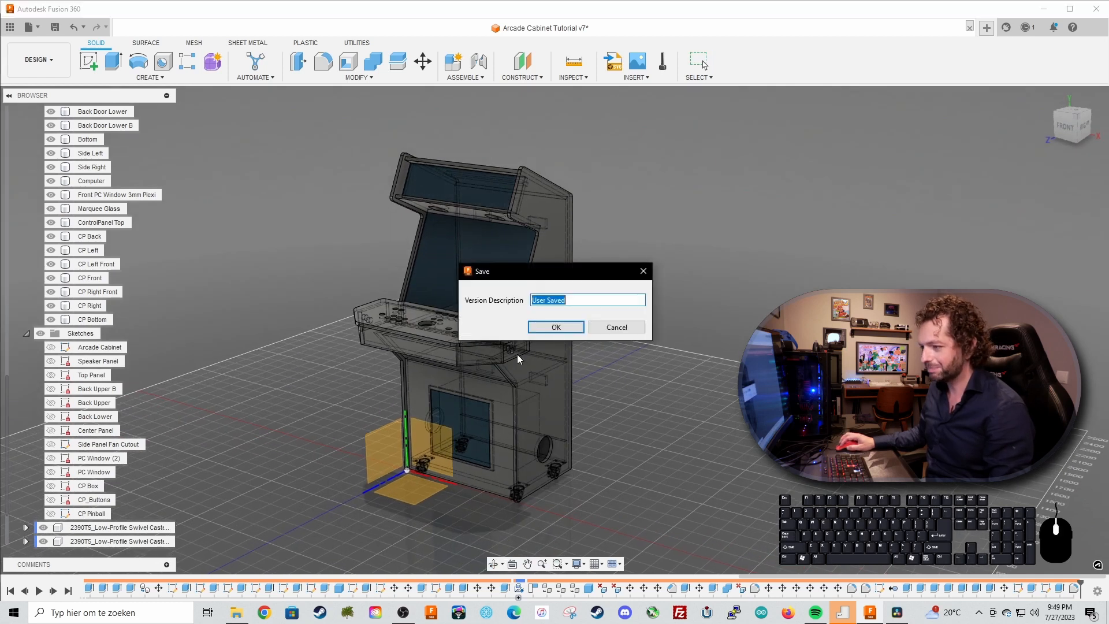
{"action": "left_click", "coordinate": [553, 327]}
- Show the CP Pinball sketch on the side of the control panel box and open it for editing
{"action": "middle_click_drag", "start_coordinate": [591, 412], "coordinate": [662, 416], "text": "shift"}
{"action": "scroll", "coordinate": [605, 383], "scroll_direction": "up", "scroll_amount": 4}
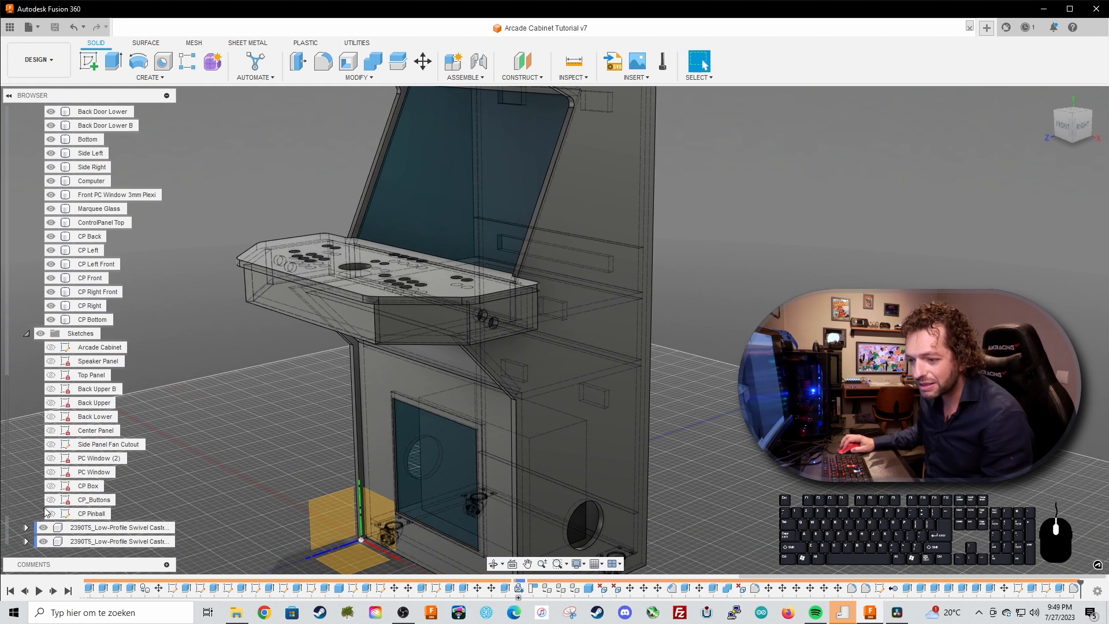
{"action": "scroll", "coordinate": [508, 362], "scroll_direction": "up", "scroll_amount": 5}
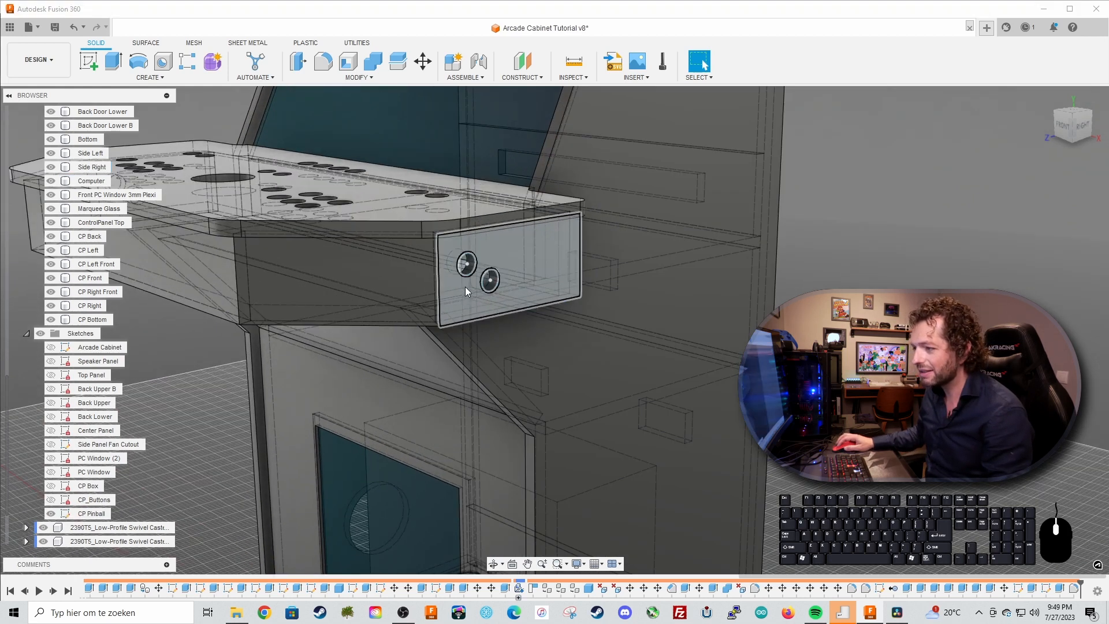
{"action": "left_click", "coordinate": [470, 274]}
{"action": "right_click", "coordinate": [471, 277]}
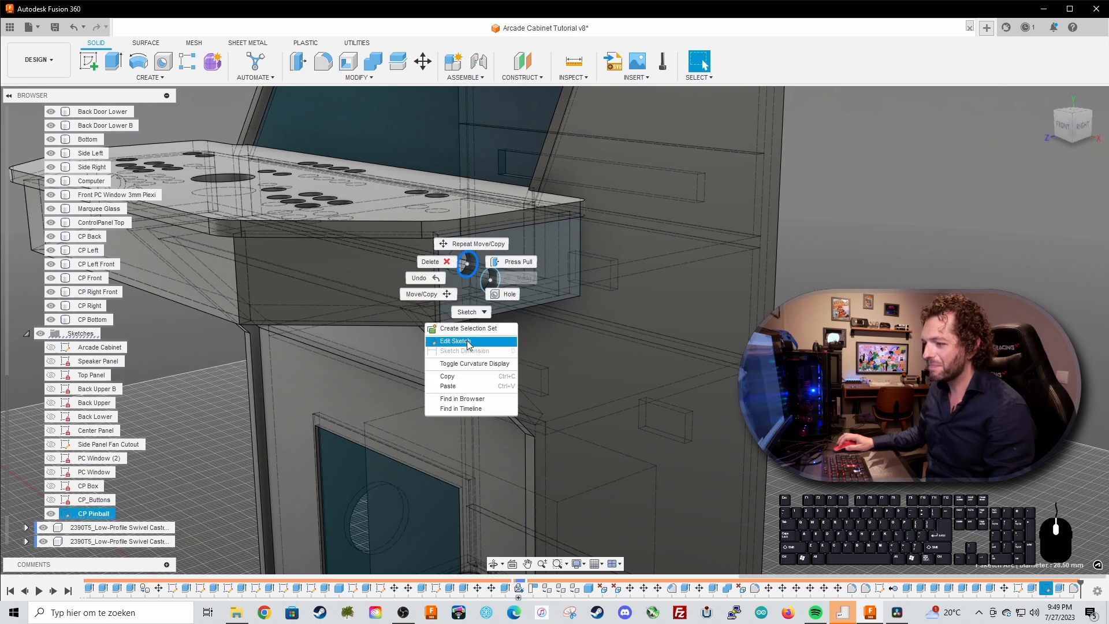
{"action": "left_click", "coordinate": [456, 342]}
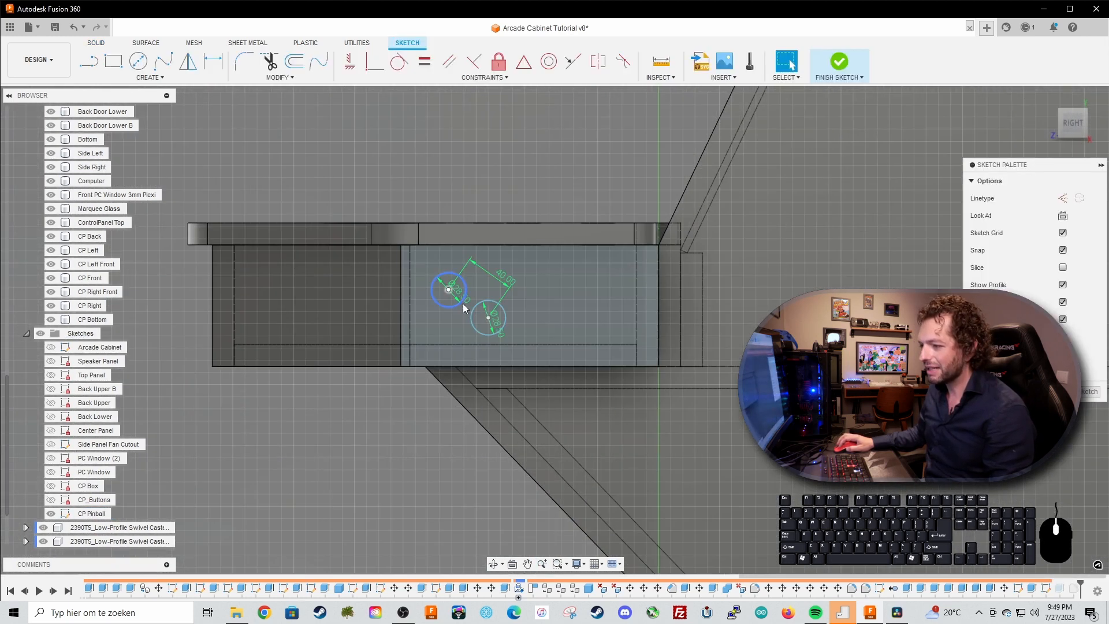
- Fix both pinball button circles in place and finish the CP Pinball sketch
{"action": "left_click", "coordinate": [463, 303]}
{"action": "left_click", "coordinate": [472, 322], "text": "shift"}
{"action": "right_click", "coordinate": [472, 325]}
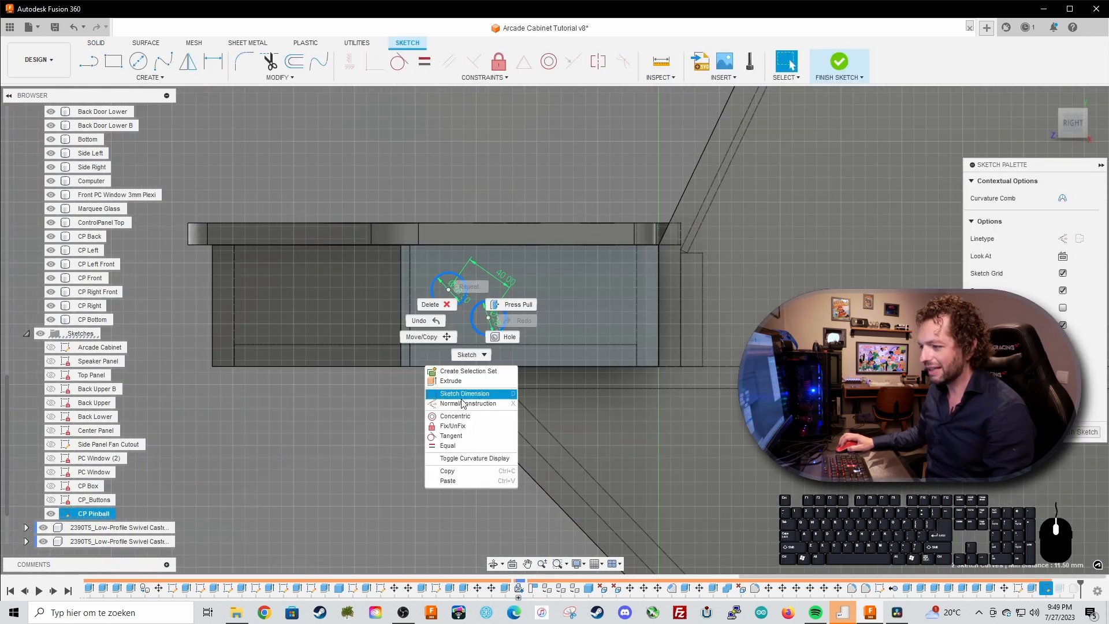
{"action": "left_click", "coordinate": [469, 427]}
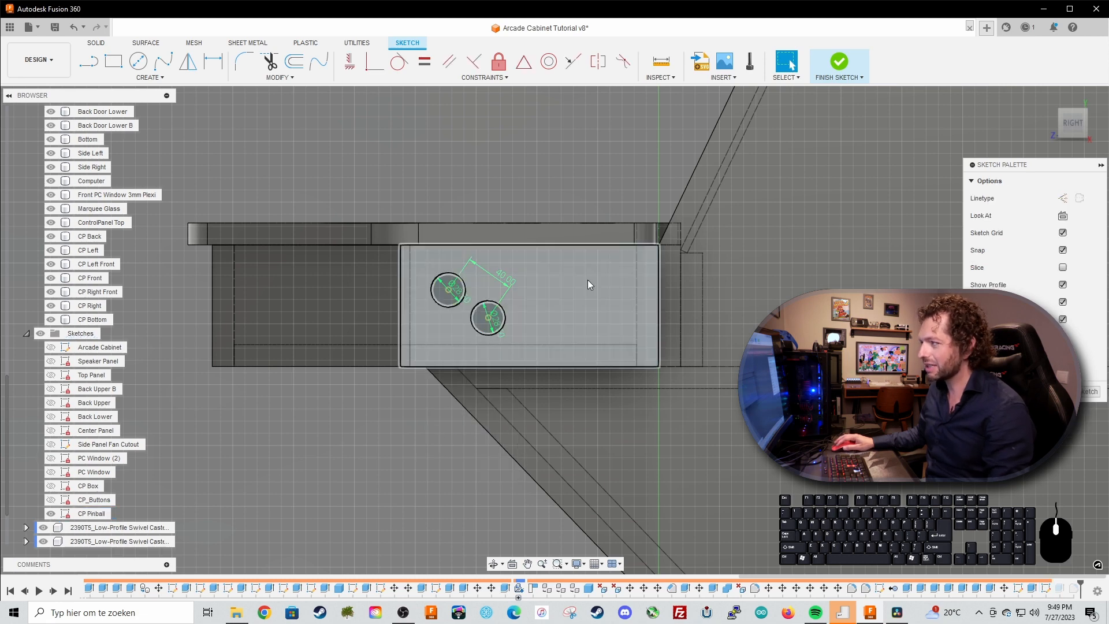
{"action": "left_click", "coordinate": [838, 62]}
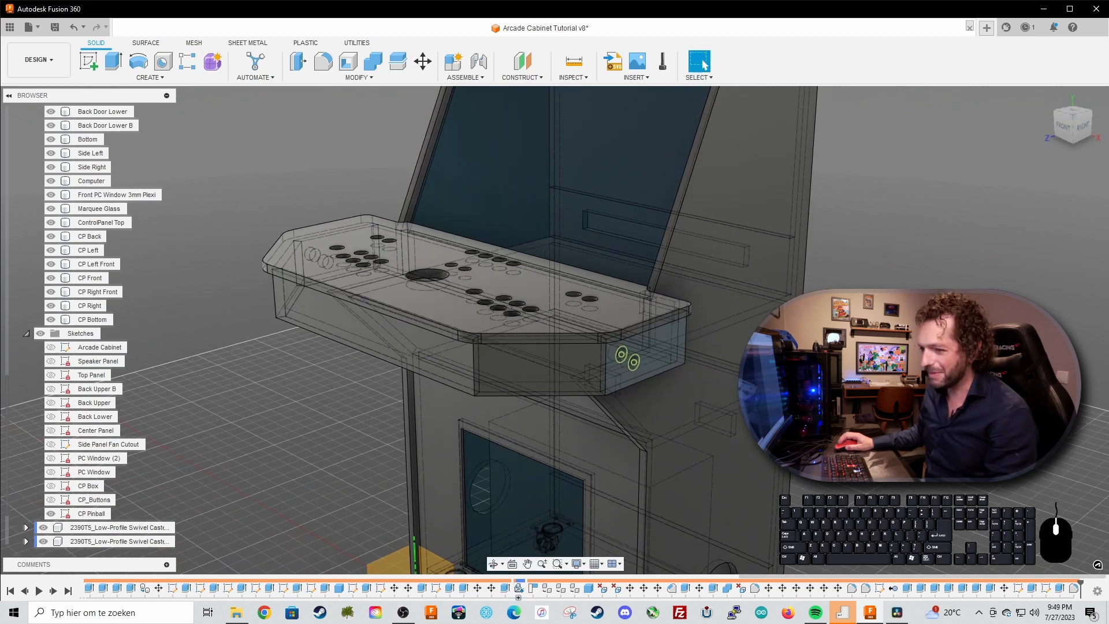
- Hide the CP Pinball sketch and save the design as a new version
{"action": "left_click", "coordinate": [51, 513]}
{"action": "mouse_move", "coordinate": [316, 436]}
{"action": "middle_mouse_down", "text": "shift"}
{"action": "mouse_move", "coordinate": [341, 404]}
{"action": "mouse_move", "coordinate": [328, 422]}
{"action": "middle_mouse_up", "text": "shift"}
{"action": "scroll", "coordinate": [340, 423], "scroll_direction": "down", "scroll_amount": 5}
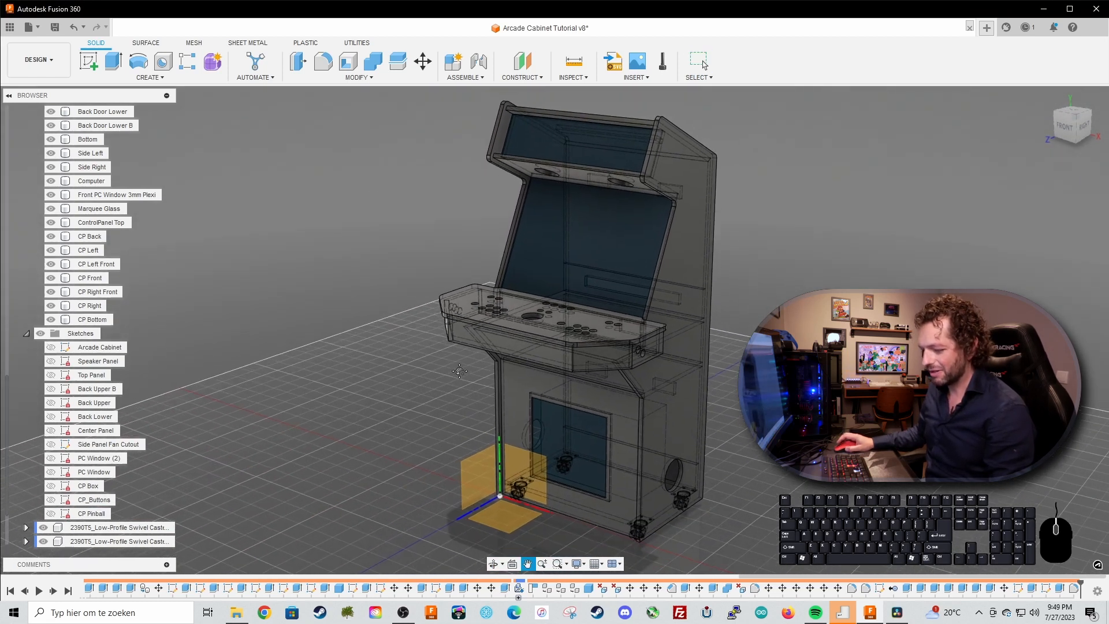
{"action": "key", "text": "ctrl+s"}
{"action": "key", "text": "Return"}
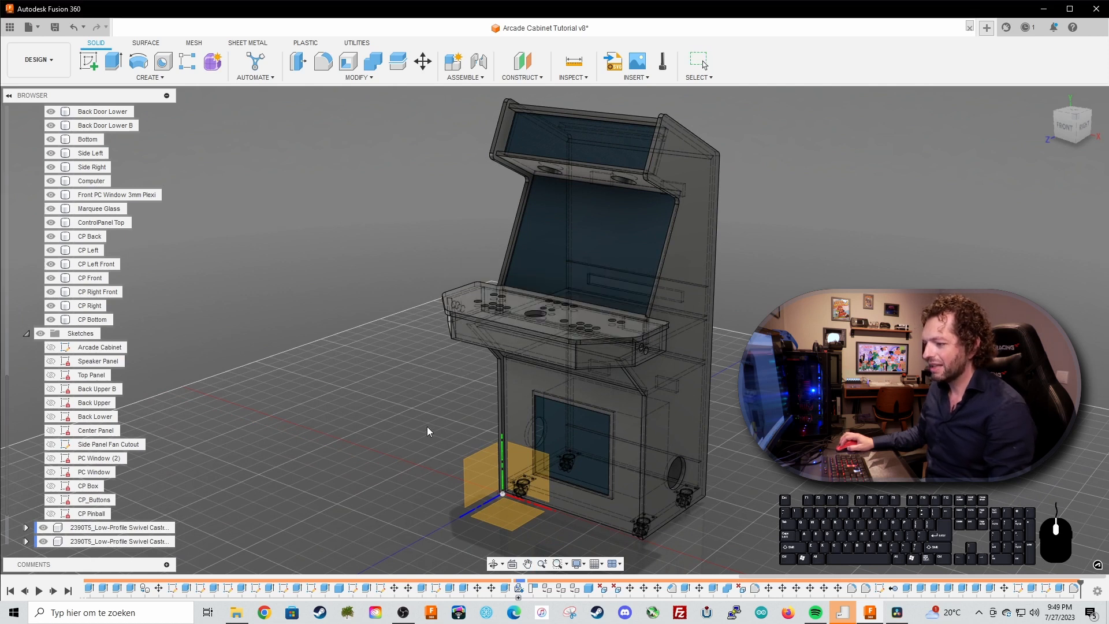
- Hide the origin planes and axes of the cabinet design
{"action": "scroll", "coordinate": [99, 178], "scroll_direction": "up", "scroll_amount": 6}
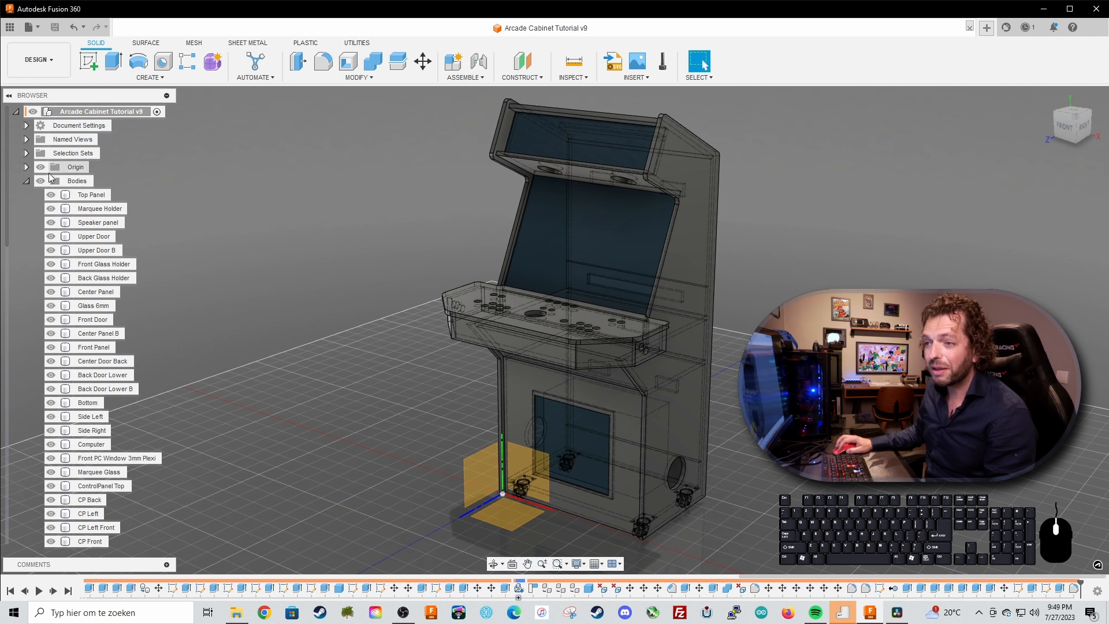
{"action": "left_click", "coordinate": [40, 166]}
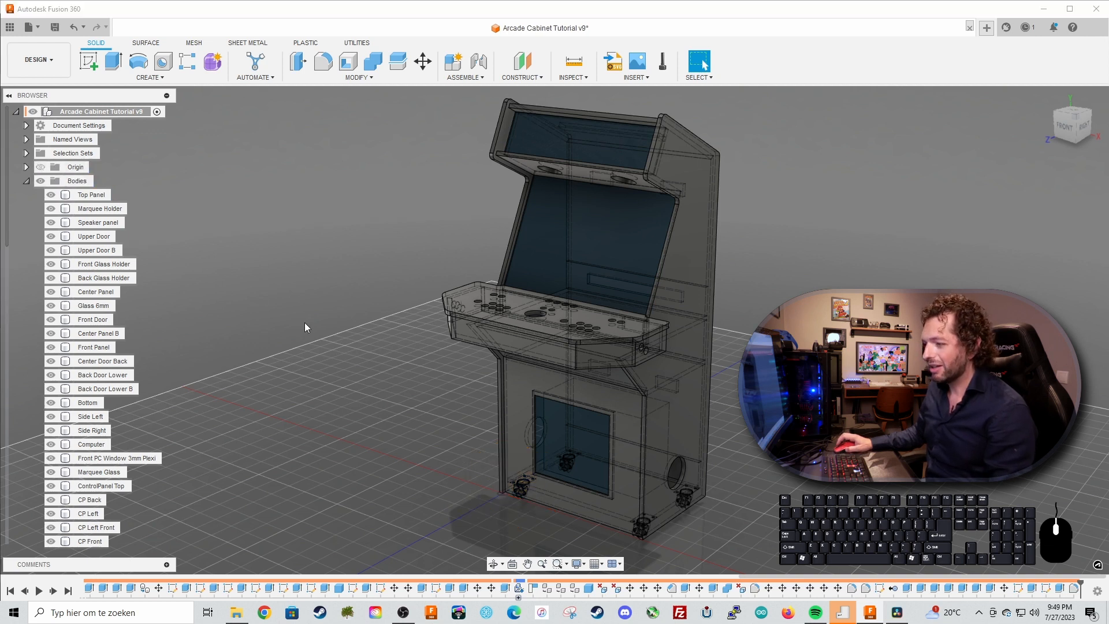
{"action": "middle_click_drag", "start_coordinate": [306, 322], "coordinate": [316, 320], "text": "shift"}
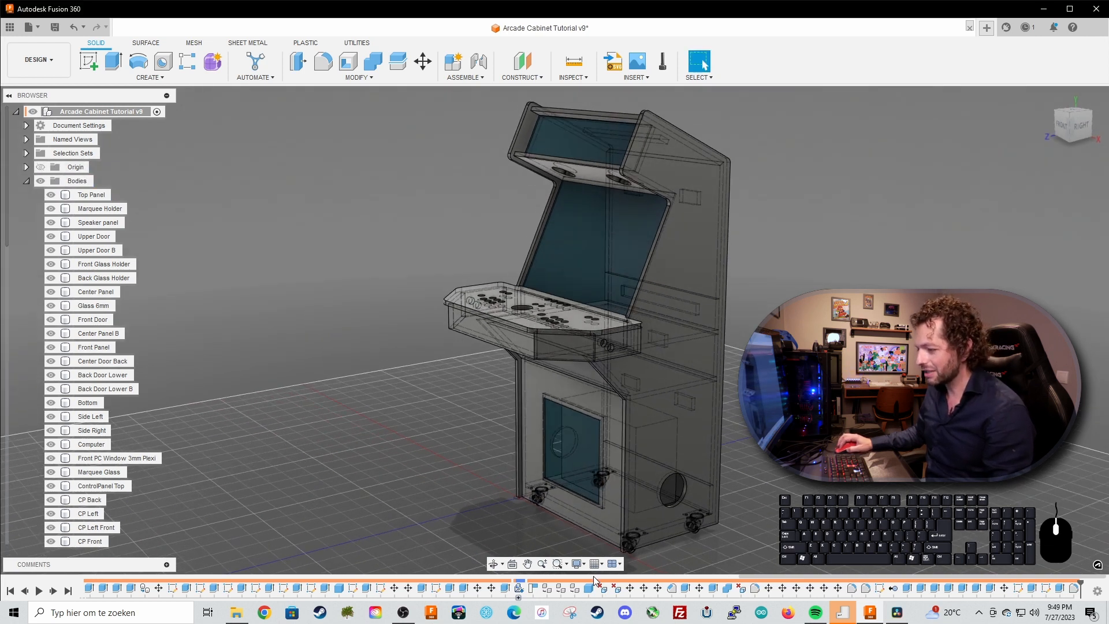
- Set the visual style to Shaded with Visible Edges Only and view the cabinet from the back
{"action": "left_click", "coordinate": [578, 563]}
{"action": "mouse_move", "coordinate": [624, 484]}
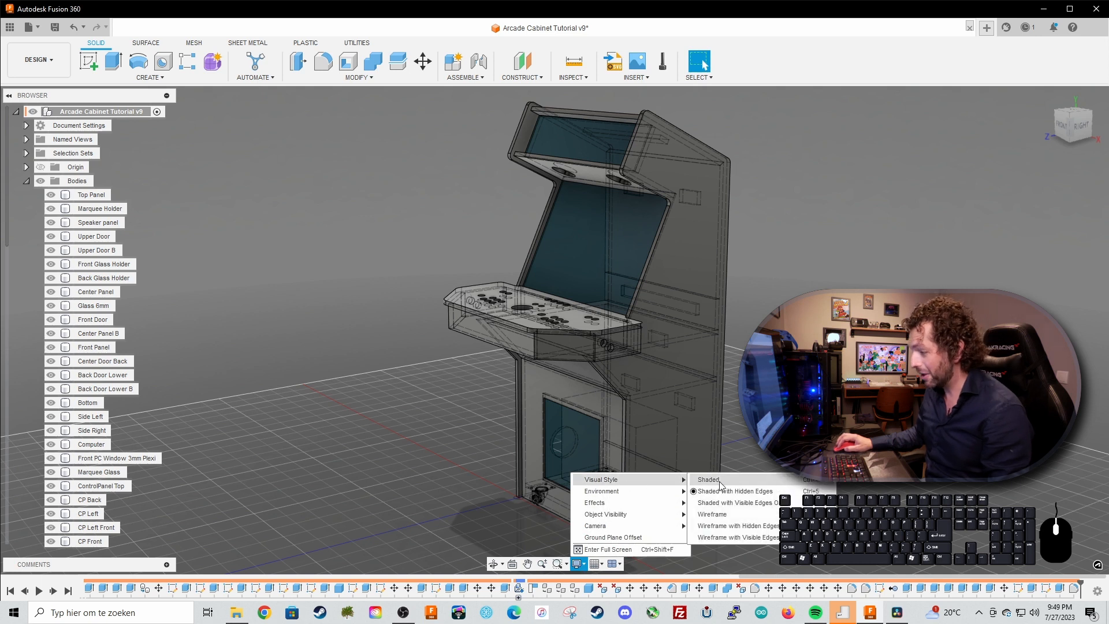
{"action": "left_click", "coordinate": [734, 507]}
{"action": "mouse_move", "coordinate": [735, 507]}
{"action": "middle_mouse_down", "text": "shift"}
{"action": "mouse_move", "coordinate": [704, 64]}
{"action": "mouse_move", "coordinate": [662, 269]}
{"action": "middle_mouse_up", "text": "shift"}
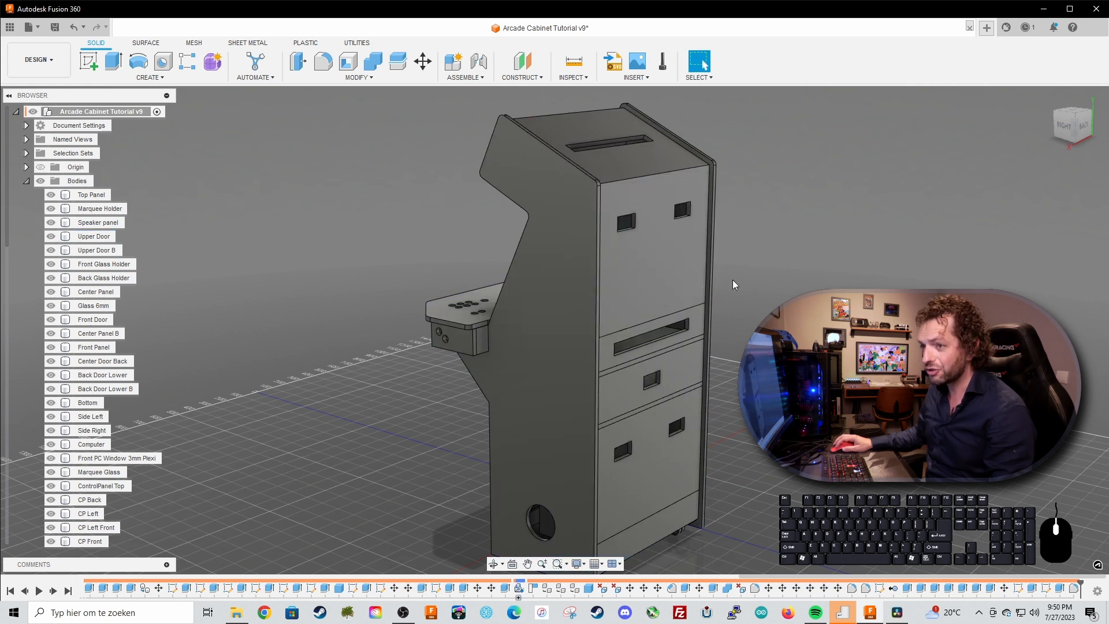
- Convert all cabinet bodies, from Top Panel through the last control panel piece, into components and collapse the Sketches folder
{"action": "middle_click_drag", "start_coordinate": [753, 317], "coordinate": [947, 320], "text": "shift"}
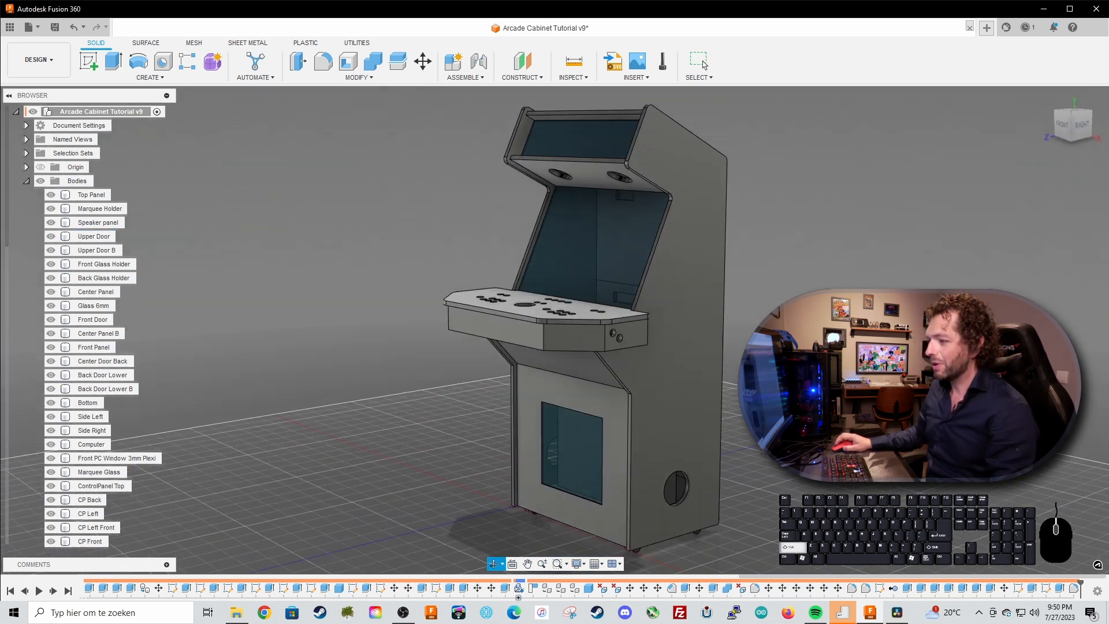
{"action": "left_click", "coordinate": [703, 65]}
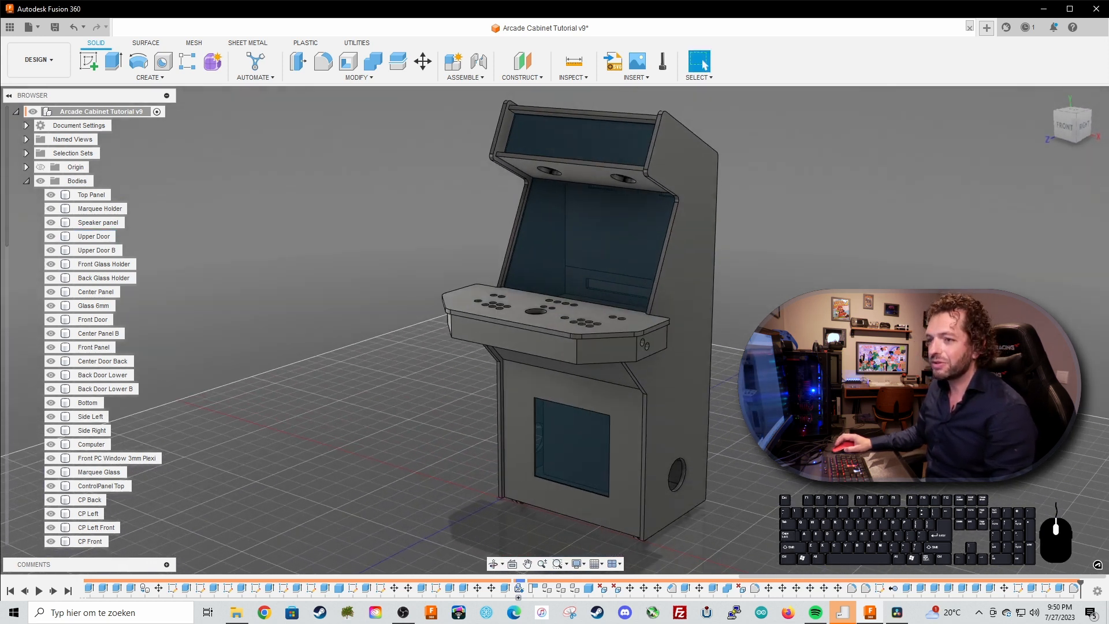
{"action": "left_click", "coordinate": [91, 197]}
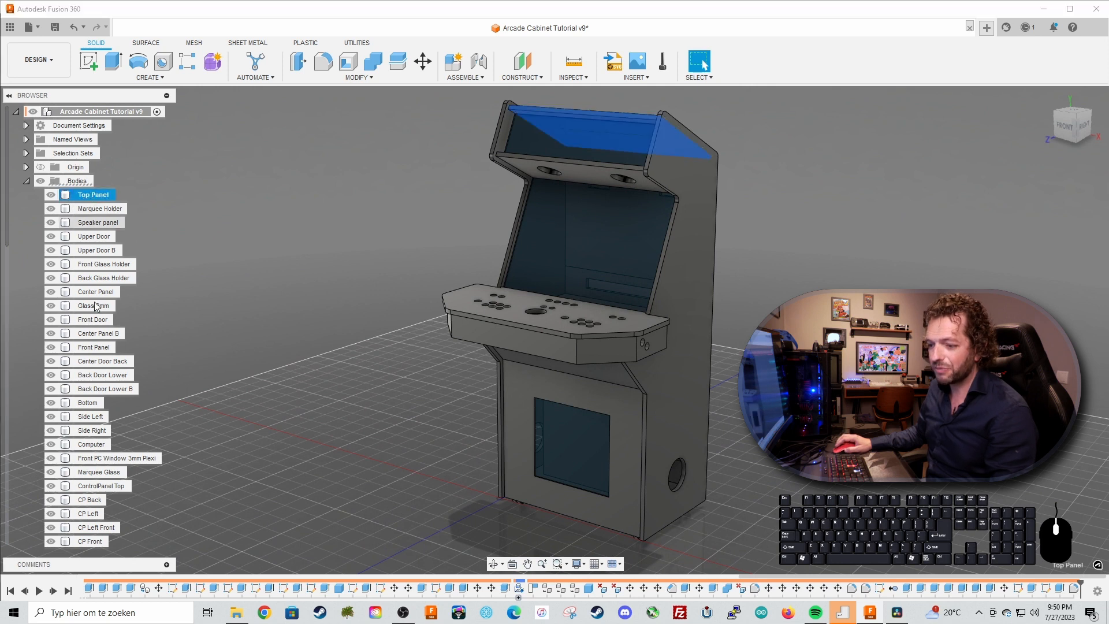
{"action": "left_click", "coordinate": [88, 542], "text": "shift"}
{"action": "middle_click_drag", "start_coordinate": [249, 421], "coordinate": [244, 413], "text": "shift"}
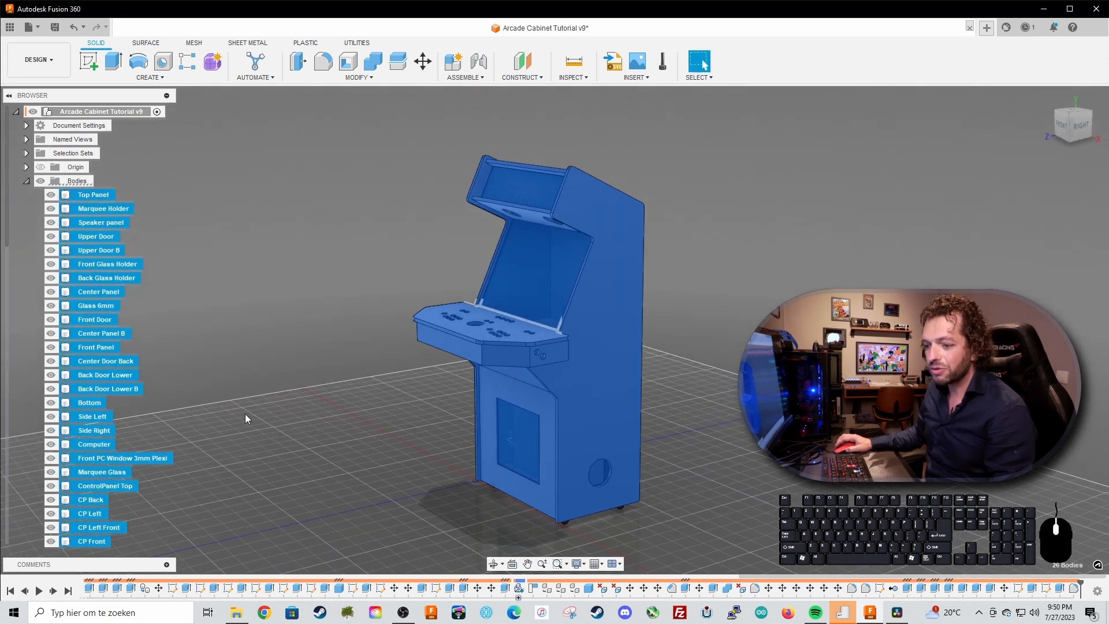
{"action": "scroll", "coordinate": [93, 433], "scroll_direction": "down", "scroll_amount": 3}
{"action": "left_click", "coordinate": [86, 485], "text": "shift"}
{"action": "scroll", "coordinate": [89, 406], "scroll_direction": "up", "scroll_amount": 3}
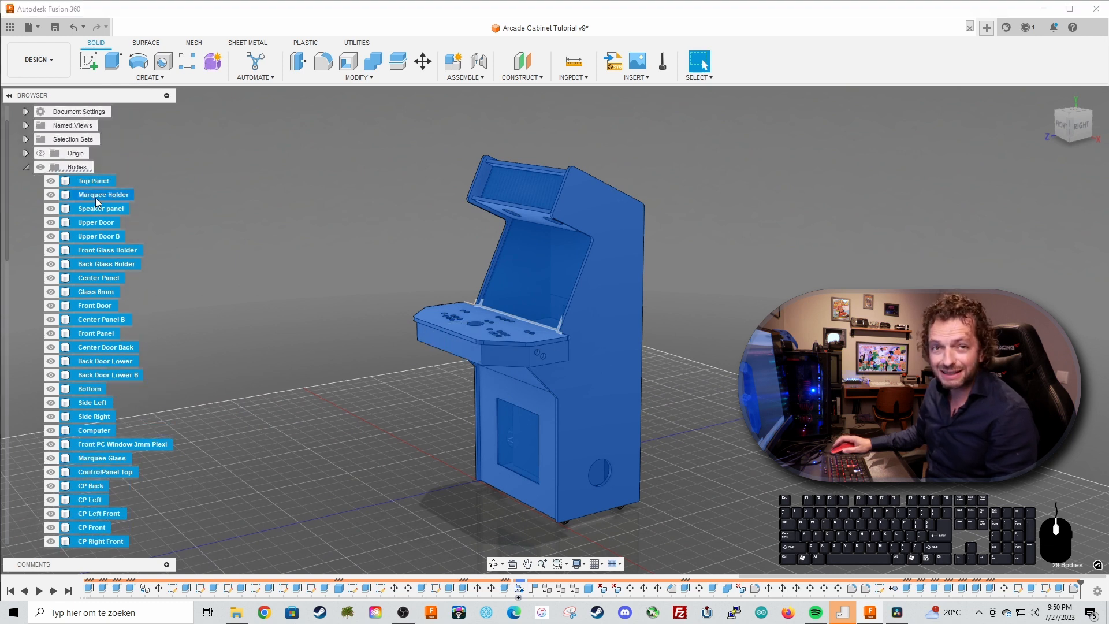
{"action": "right_click", "coordinate": [94, 196]}
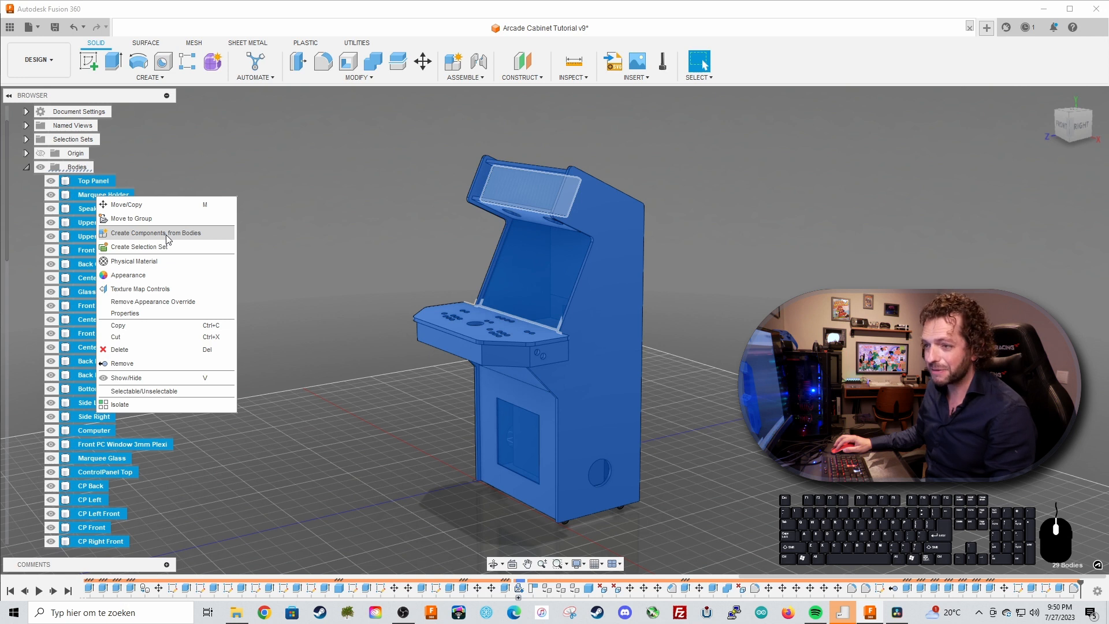
{"action": "left_click", "coordinate": [162, 234]}
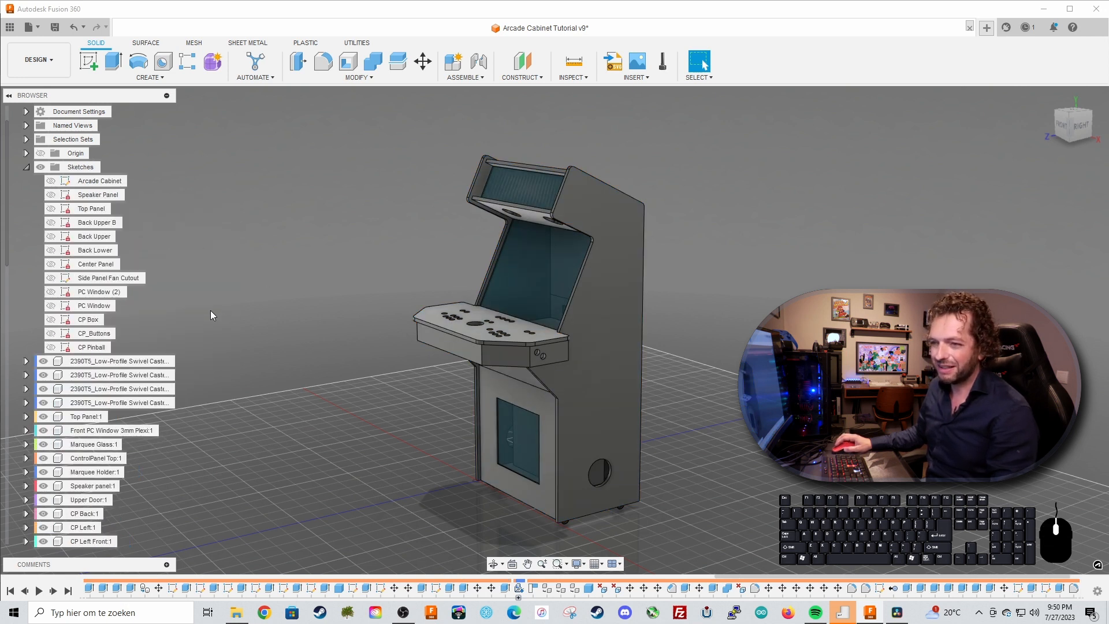
{"action": "left_click", "coordinate": [26, 167]}
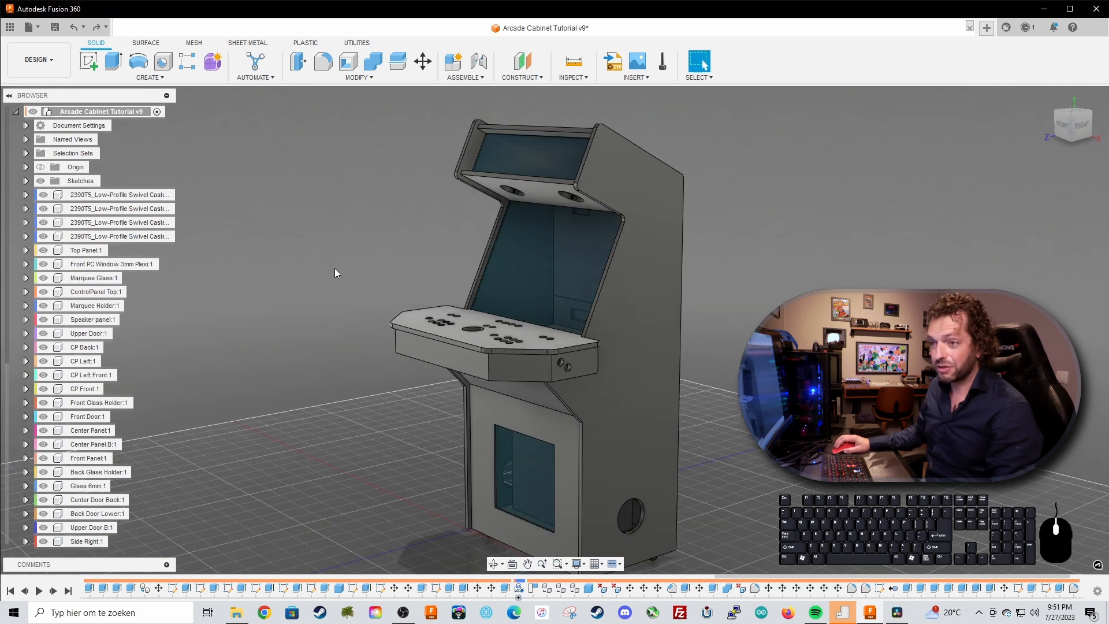
- Pull the upper back door and the top panel out of the cabinet to test their free movement, undoing each move
{"action": "mouse_move", "coordinate": [590, 278]}
{"action": "middle_mouse_down", "text": "shift"}
{"action": "mouse_move", "coordinate": [652, 287]}
{"action": "mouse_move", "coordinate": [581, 277]}
{"action": "middle_mouse_up", "text": "shift"}
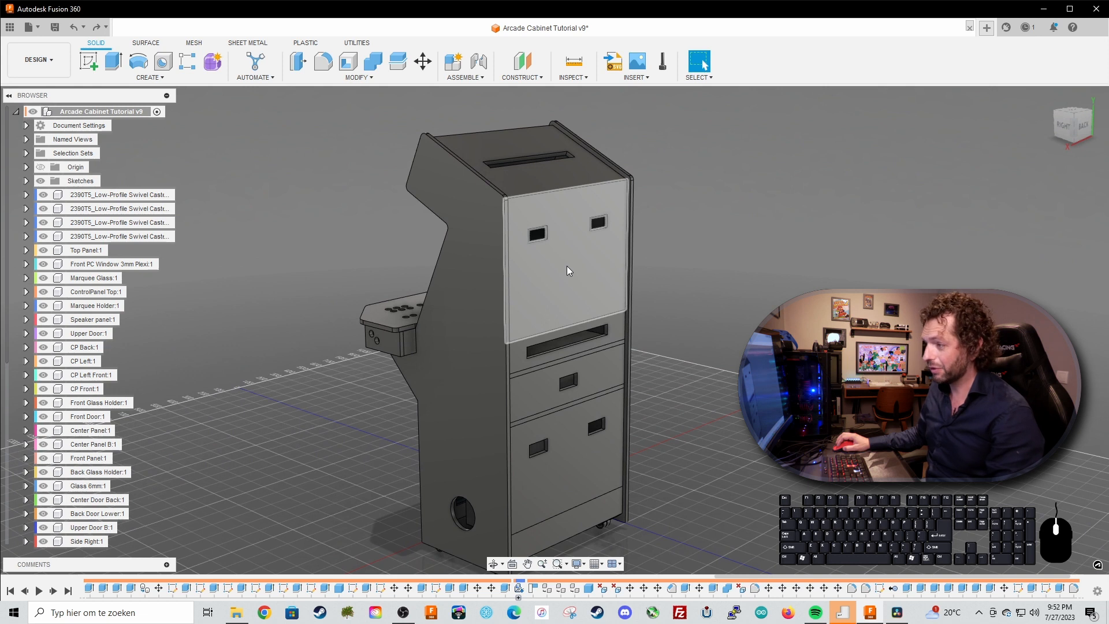
{"action": "left_click_drag", "start_coordinate": [567, 265], "coordinate": [735, 280]}
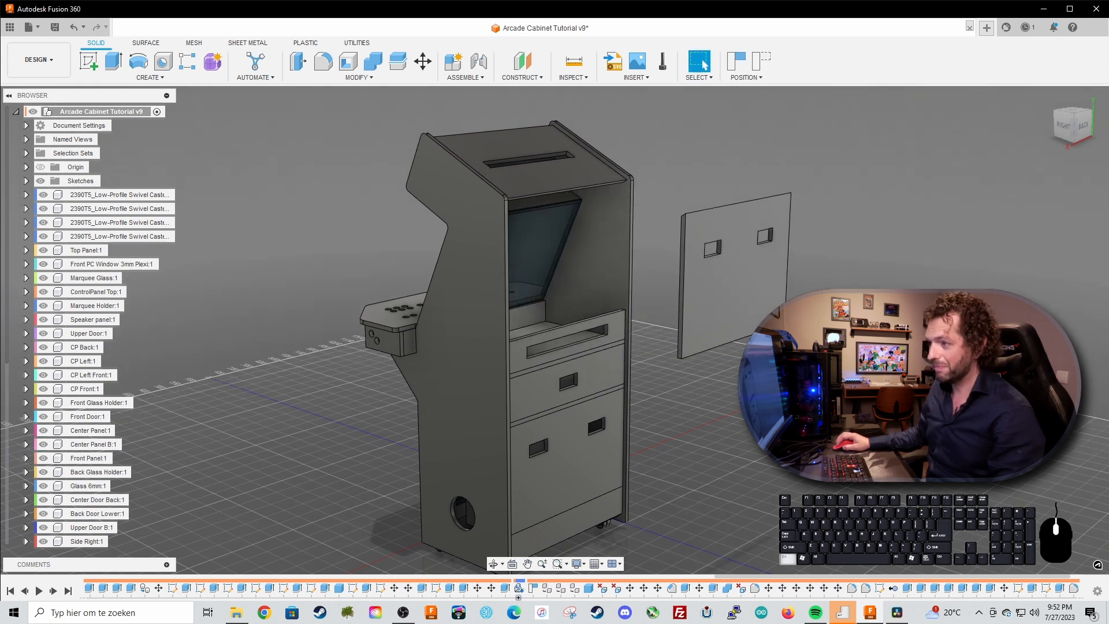
{"action": "key", "text": "ctrl+z"}
{"action": "left_click_drag", "start_coordinate": [590, 180], "coordinate": [755, 184]}
{"action": "key", "text": "ctrl+z"}
{"action": "mouse_move", "coordinate": [702, 270]}
{"action": "middle_mouse_down", "text": "shift"}
{"action": "mouse_move", "coordinate": [789, 272]}
{"action": "mouse_move", "coordinate": [702, 287]}
{"action": "mouse_move", "coordinate": [687, 273]}
{"action": "middle_mouse_up", "text": "shift"}
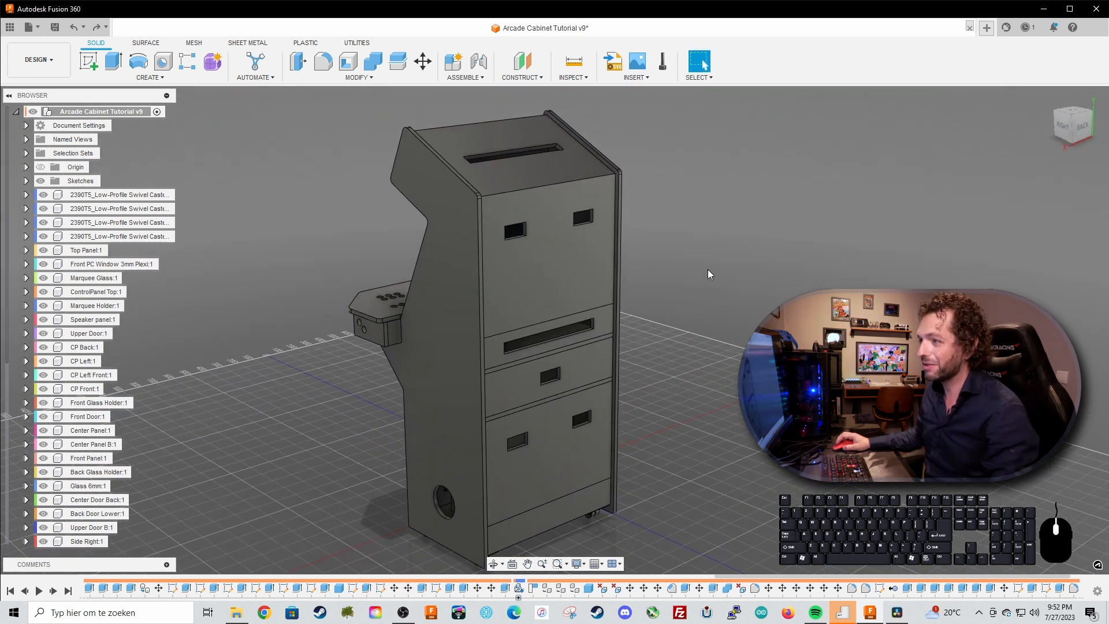
- Create a Revolute as-built joint between Upper Door and Upper Door B, with its origin at the middle of their shared edge
{"action": "left_click", "coordinate": [471, 79]}
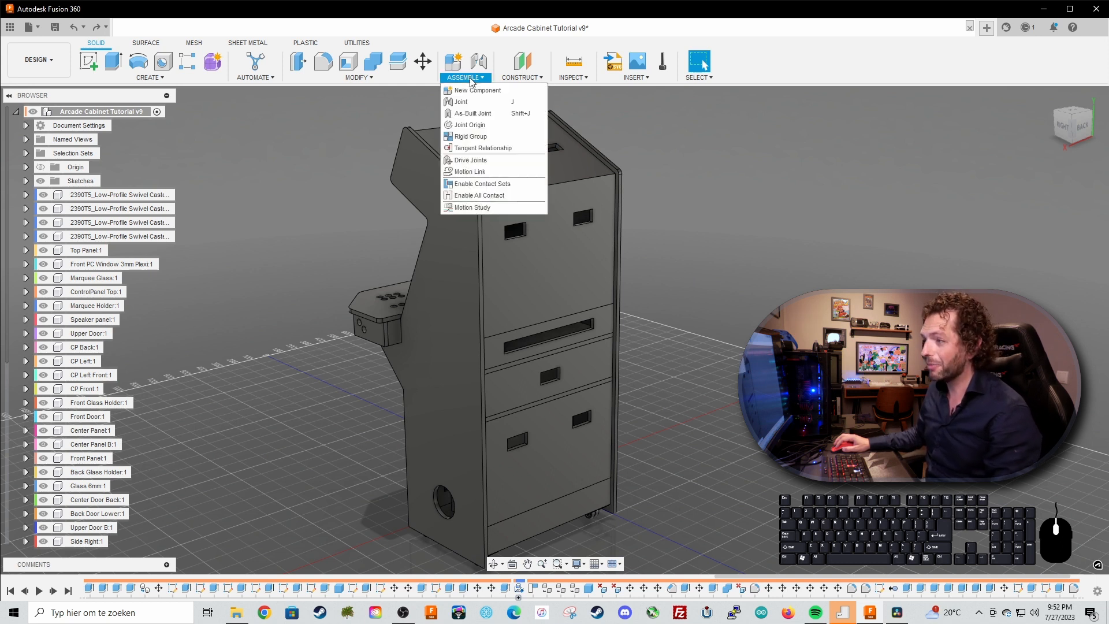
{"action": "left_click", "coordinate": [476, 115]}
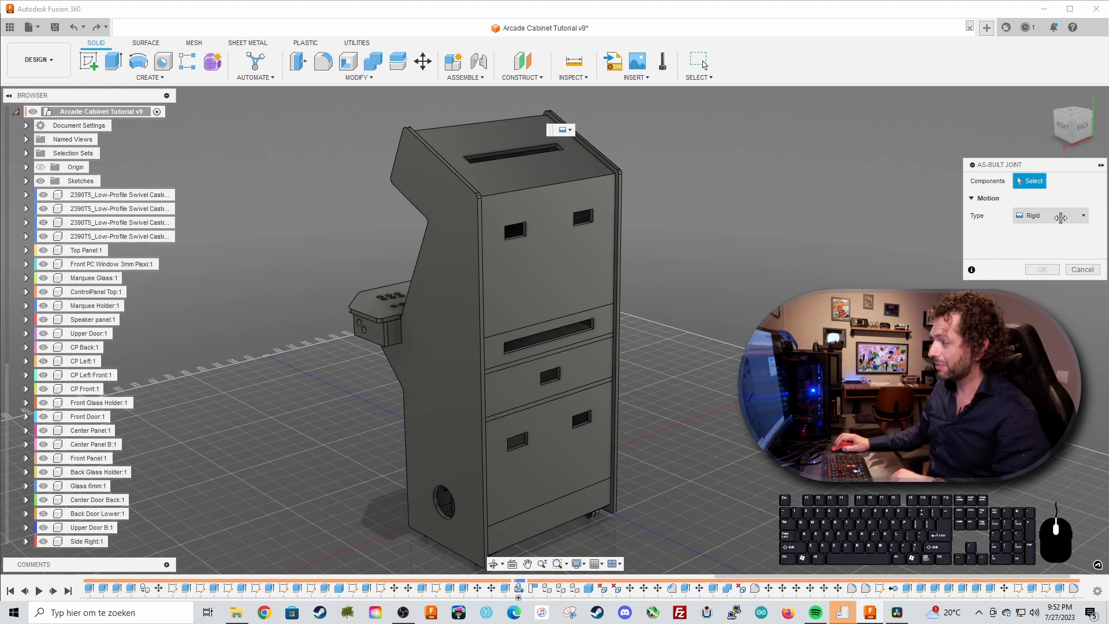
{"action": "left_click", "coordinate": [1060, 217]}
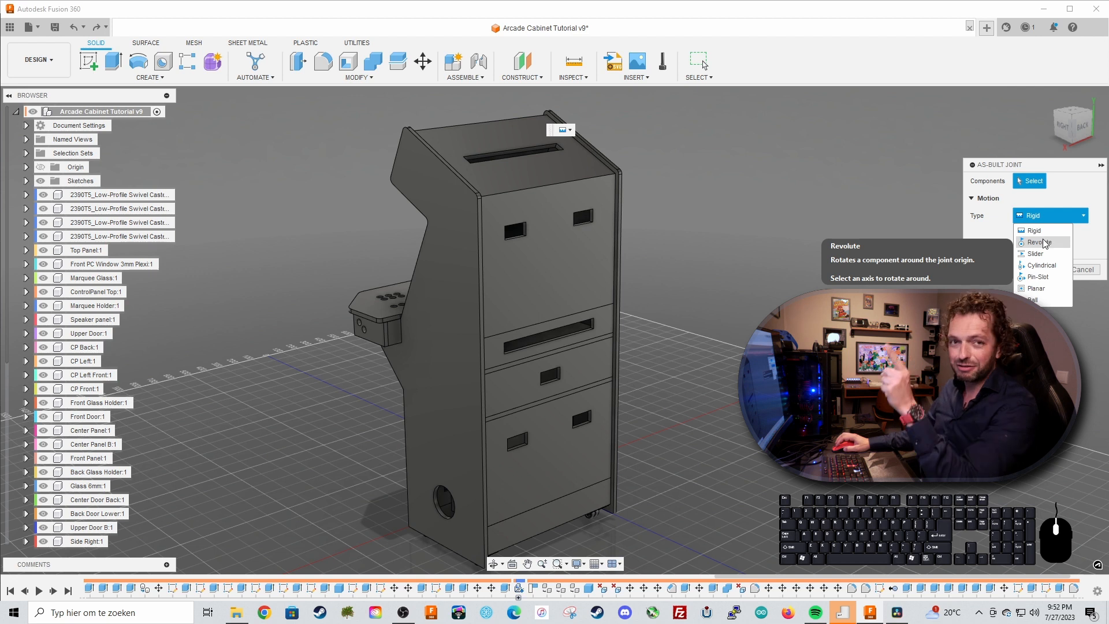
{"action": "left_click", "coordinate": [1045, 243]}
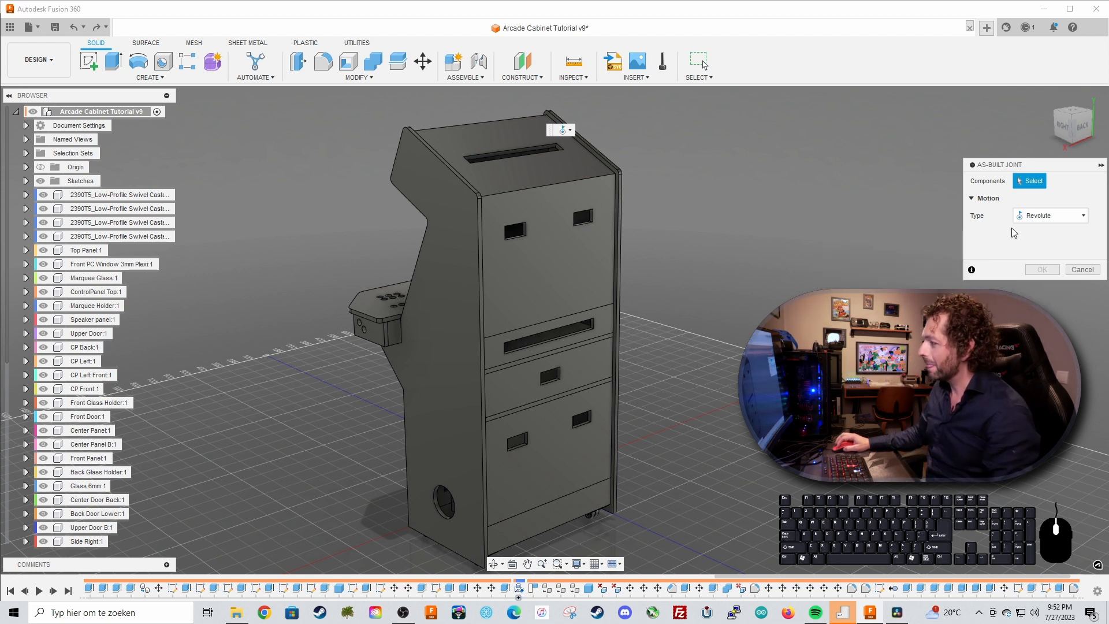
{"action": "left_click", "coordinate": [548, 270]}
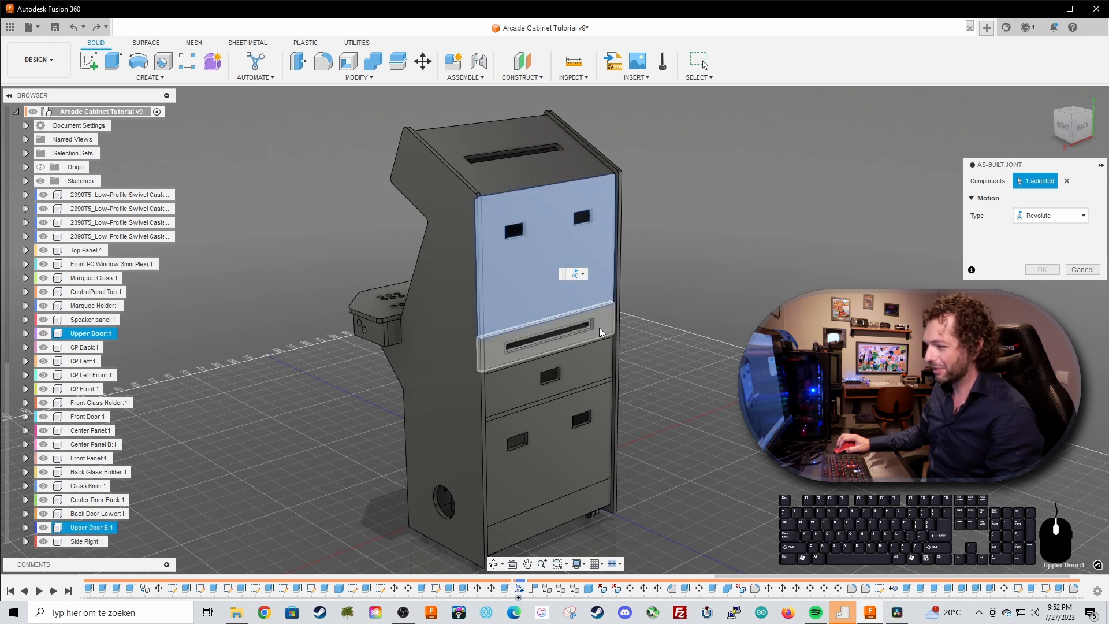
{"action": "left_click", "coordinate": [599, 333]}
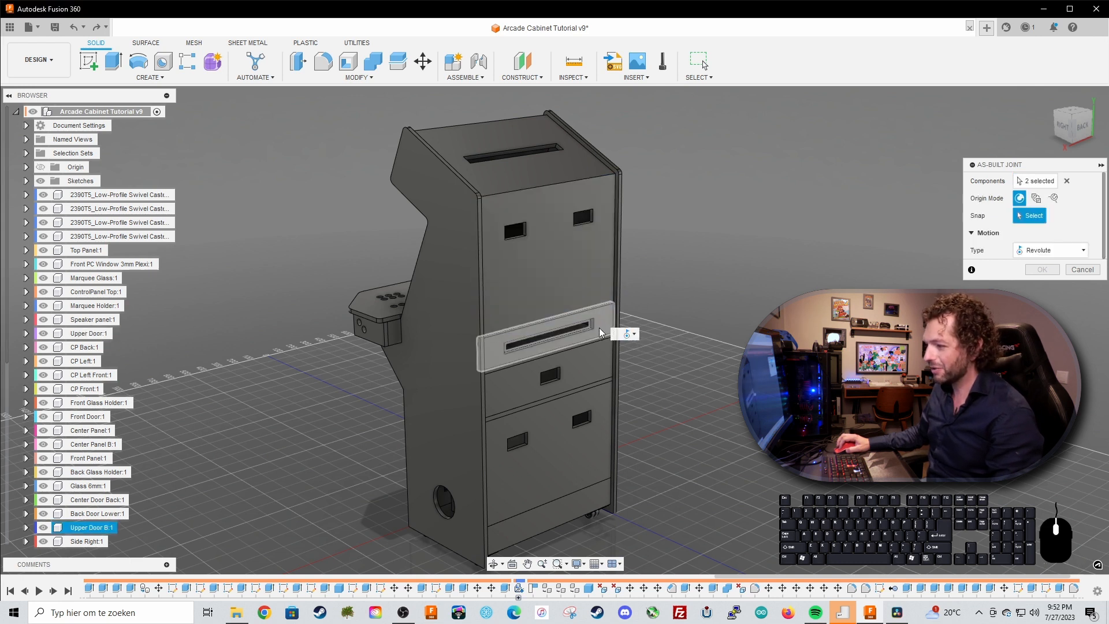
{"action": "left_click", "coordinate": [550, 319]}
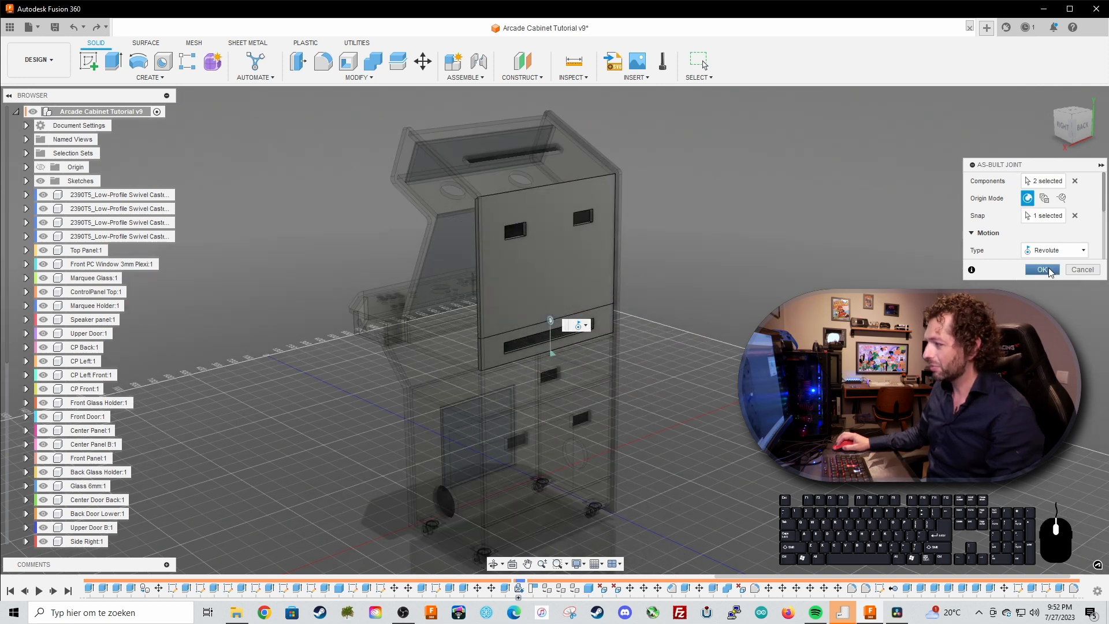
{"action": "left_click", "coordinate": [1041, 269]}
- Swing the upper back door open by about 42 degrees on its hinge joint, inspect it, and undo the motion
{"action": "middle_click_drag", "start_coordinate": [763, 266], "coordinate": [694, 261], "text": "shift"}
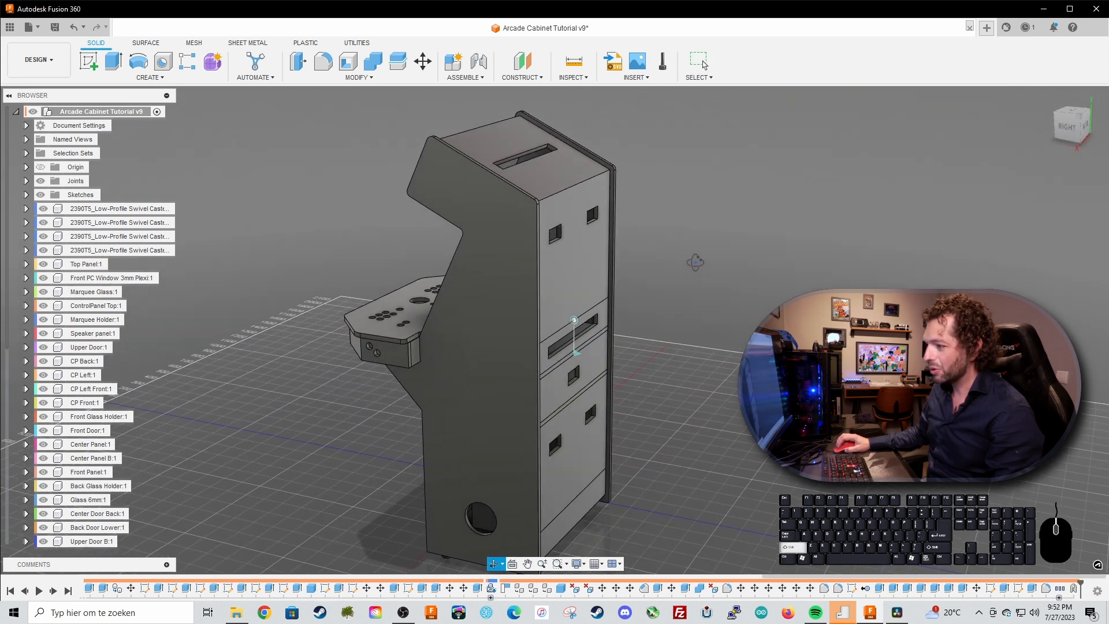
{"action": "left_click", "coordinate": [578, 354]}
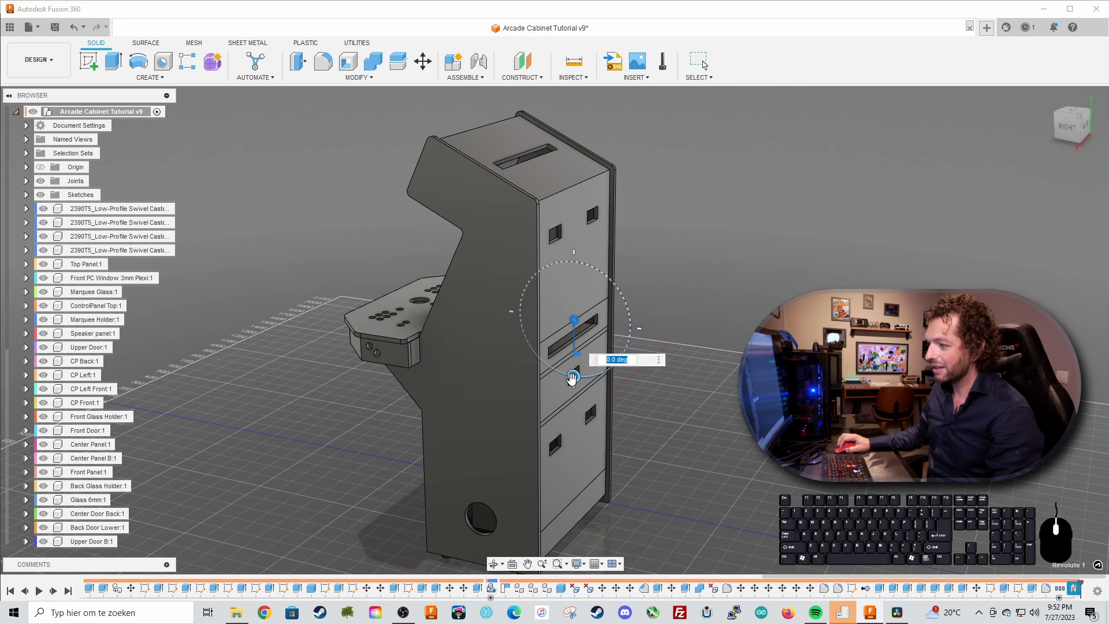
{"action": "left_click_drag", "start_coordinate": [573, 374], "coordinate": [538, 357]}
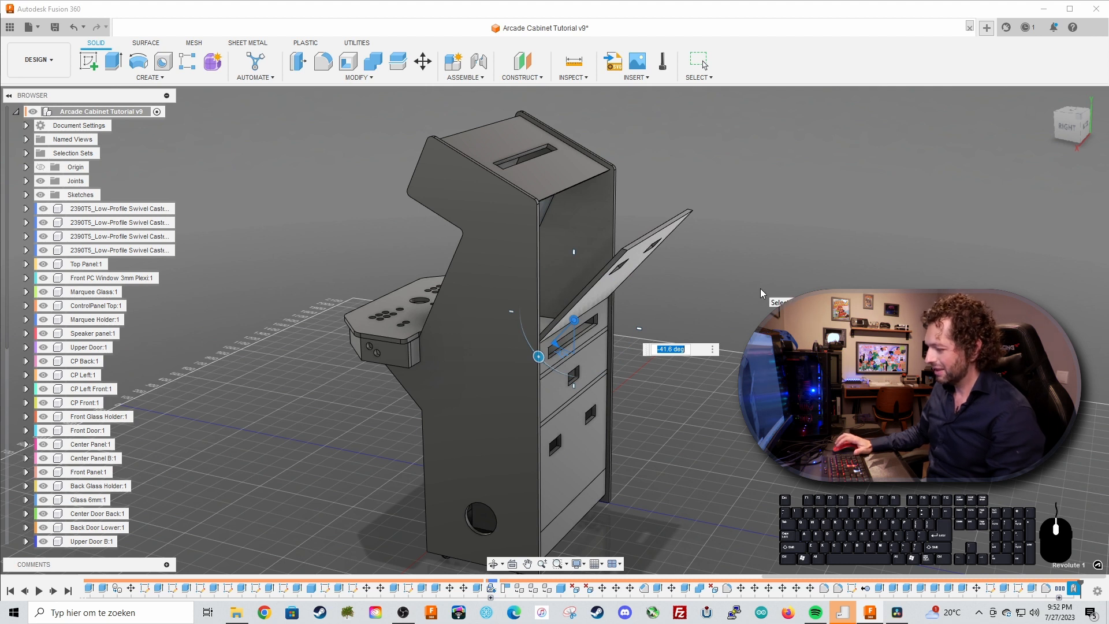
{"action": "key", "text": "Return"}
{"action": "scroll", "coordinate": [674, 303], "scroll_direction": "up", "scroll_amount": 2}
{"action": "scroll", "coordinate": [674, 303], "scroll_direction": "up", "scroll_amount": 4}
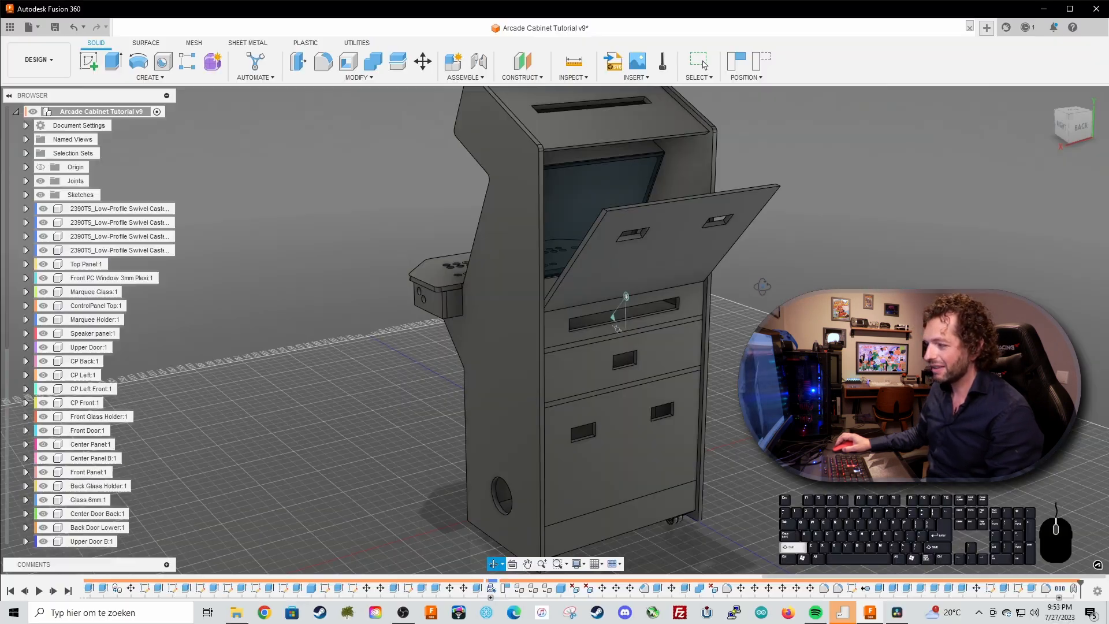
{"action": "middle_click_drag", "start_coordinate": [778, 292], "coordinate": [801, 287], "text": "shift"}
{"action": "key", "text": "ctrl+z"}
{"action": "middle_click_drag", "start_coordinate": [801, 287], "coordinate": [771, 283]}
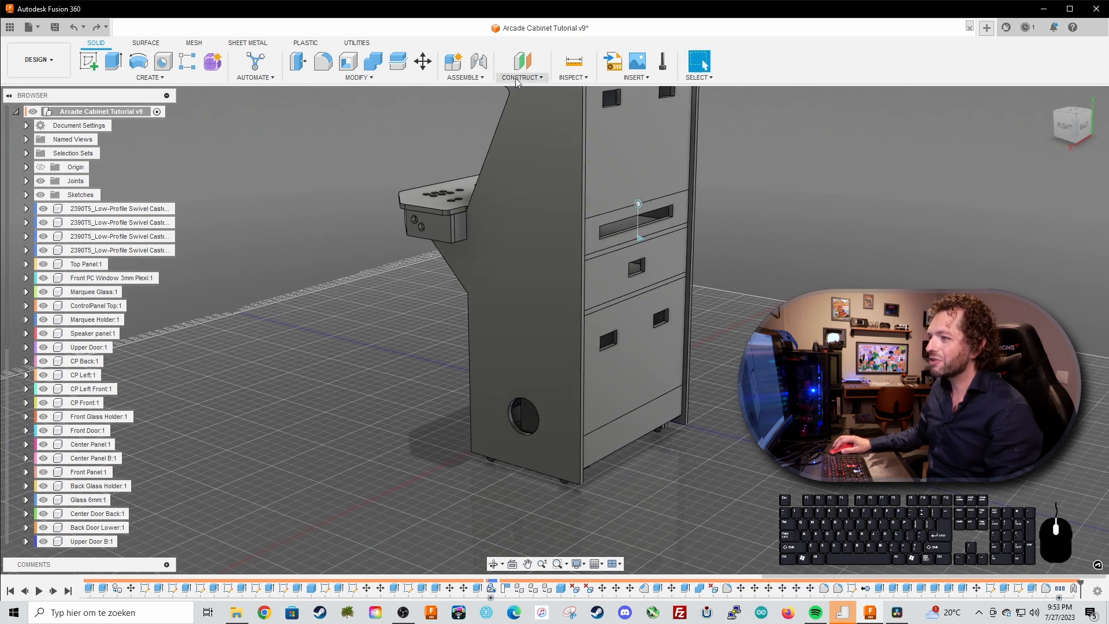
- Create a Revolute as-built joint between Back Door Lower and the strip below it, centred on their shared edge, and bring up its rotation control
{"action": "left_click", "coordinate": [479, 77]}
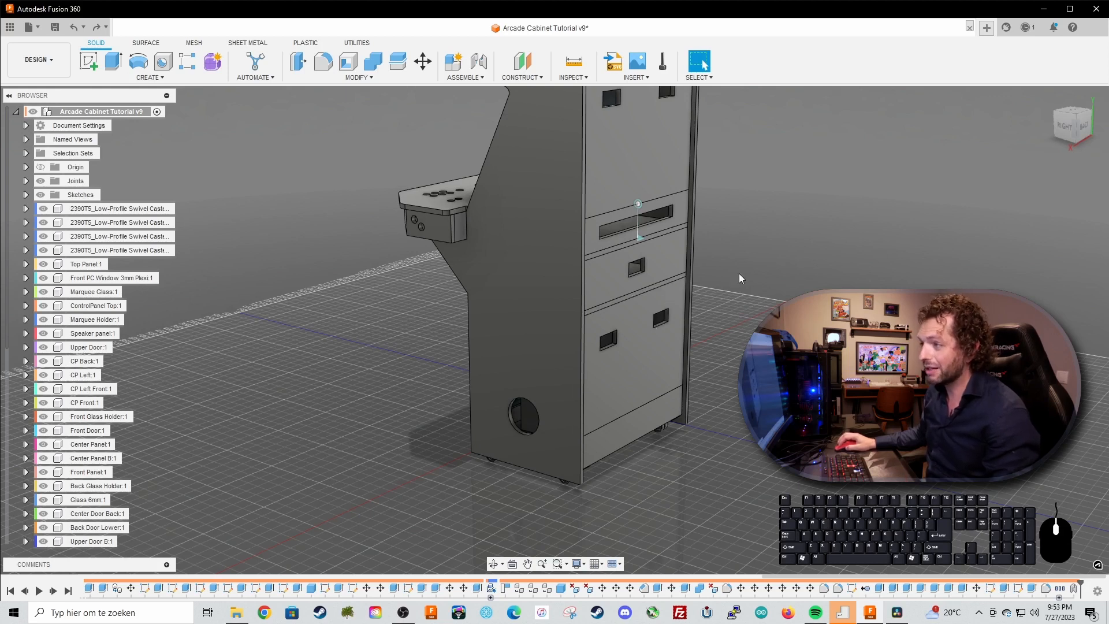
{"action": "left_click", "coordinate": [465, 77]}
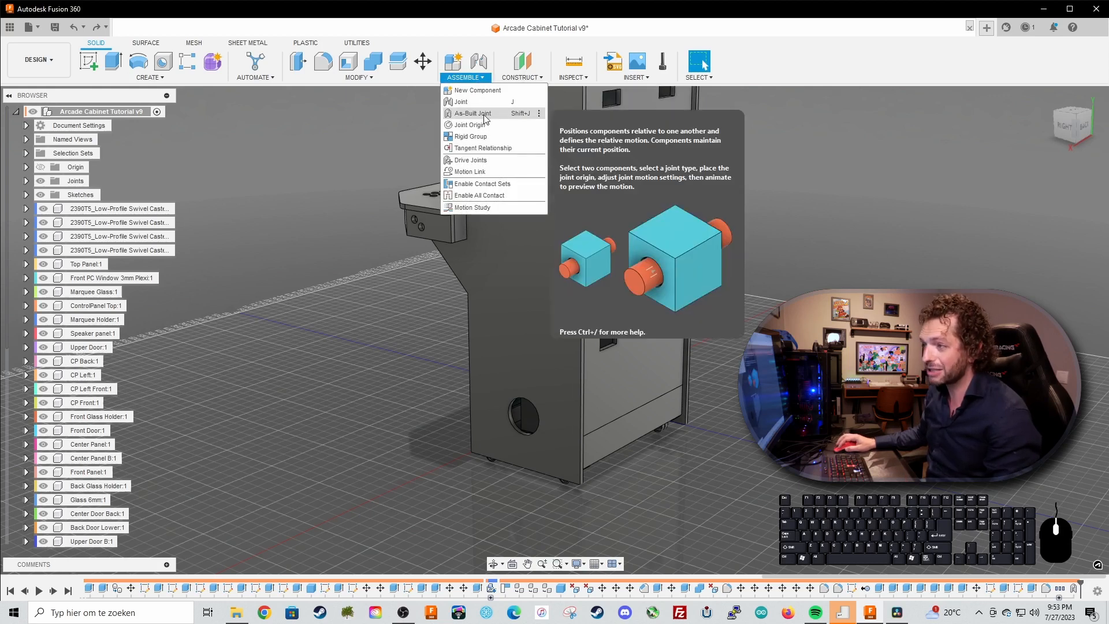
{"action": "left_click", "coordinate": [473, 113]}
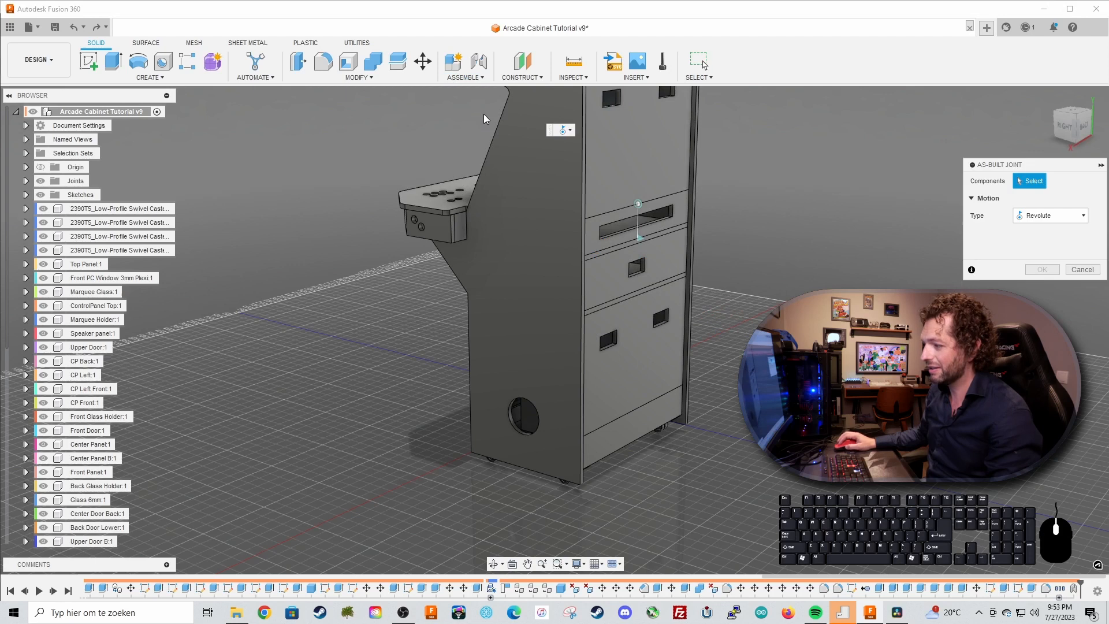
{"action": "left_click", "coordinate": [651, 362]}
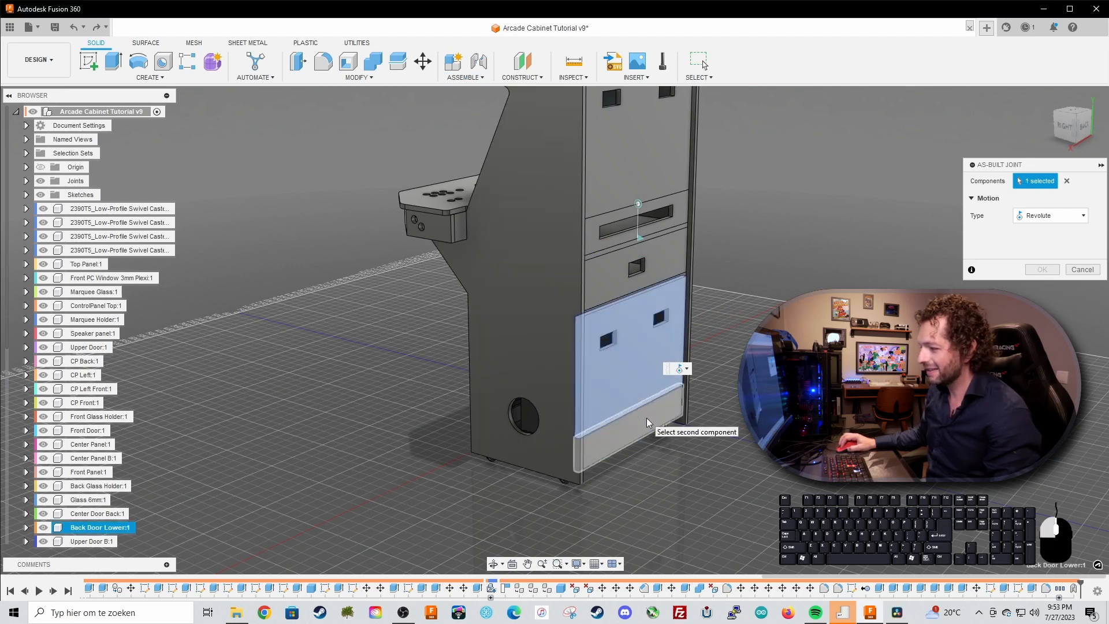
{"action": "left_click", "coordinate": [647, 417]}
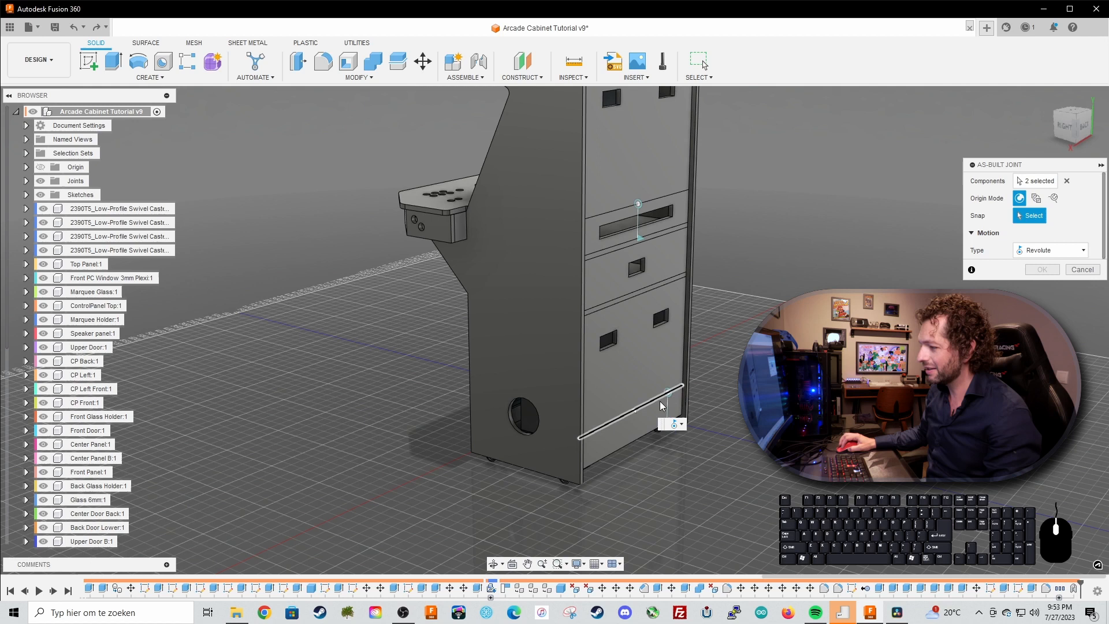
{"action": "left_click", "coordinate": [637, 416]}
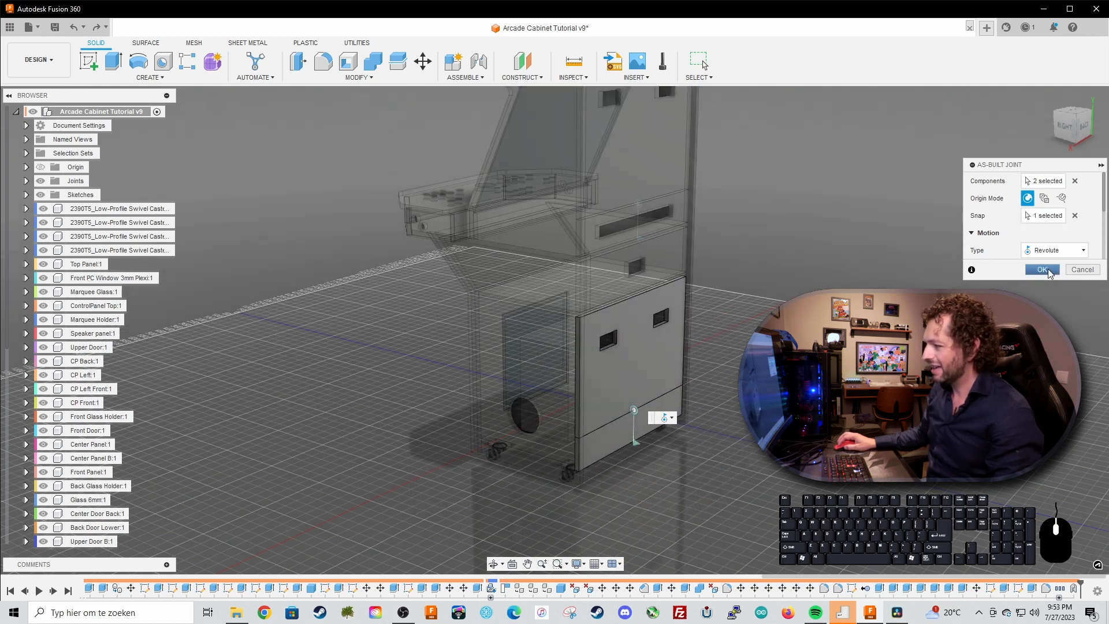
{"action": "left_click_drag", "start_coordinate": [1105, 194], "coordinate": [1105, 243]}
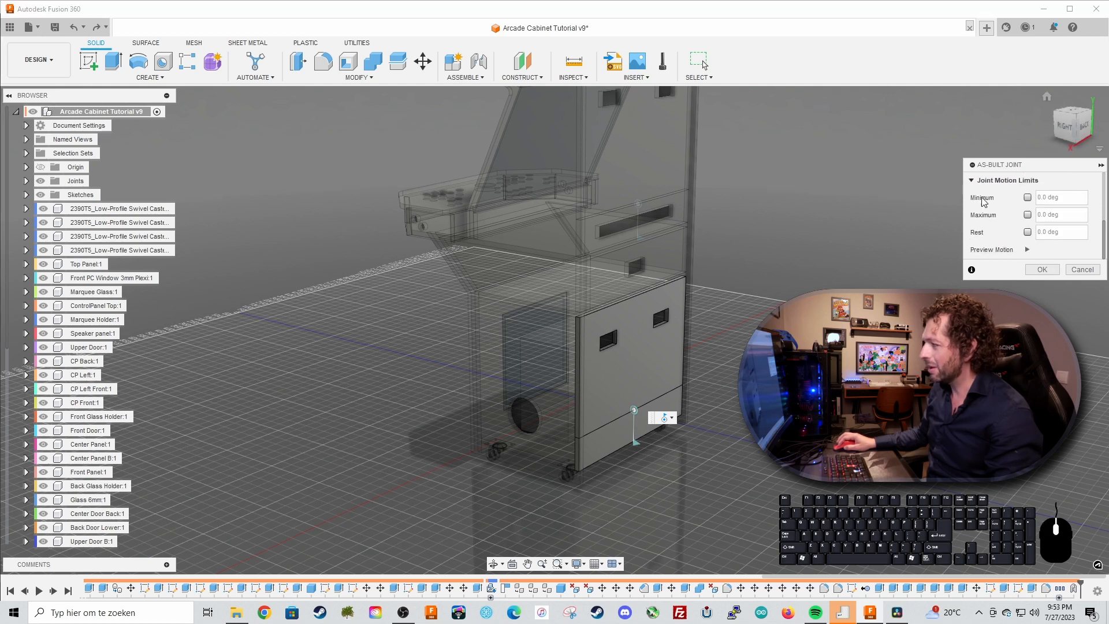
{"action": "left_click", "coordinate": [1042, 271]}
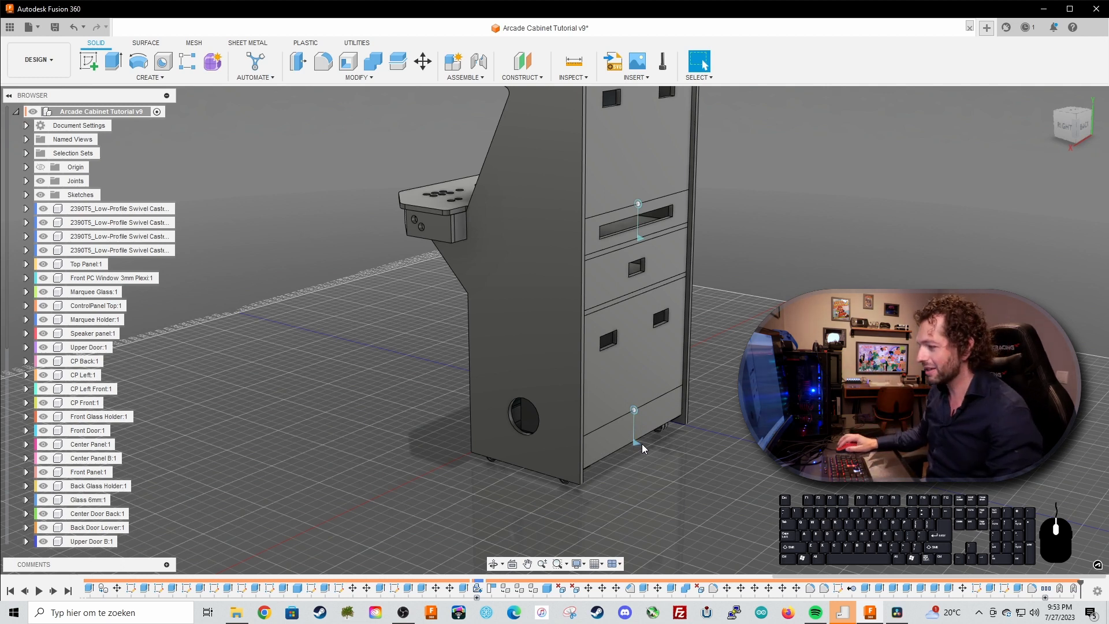
{"action": "mouse_move", "coordinate": [637, 445]}
{"action": "left_mouse_down"}
{"action": "mouse_move", "coordinate": [627, 466]}
{"action": "mouse_move", "coordinate": [606, 461]}
{"action": "mouse_move", "coordinate": [589, 428]}
{"action": "mouse_move", "coordinate": [632, 458]}
{"action": "left_mouse_up"}
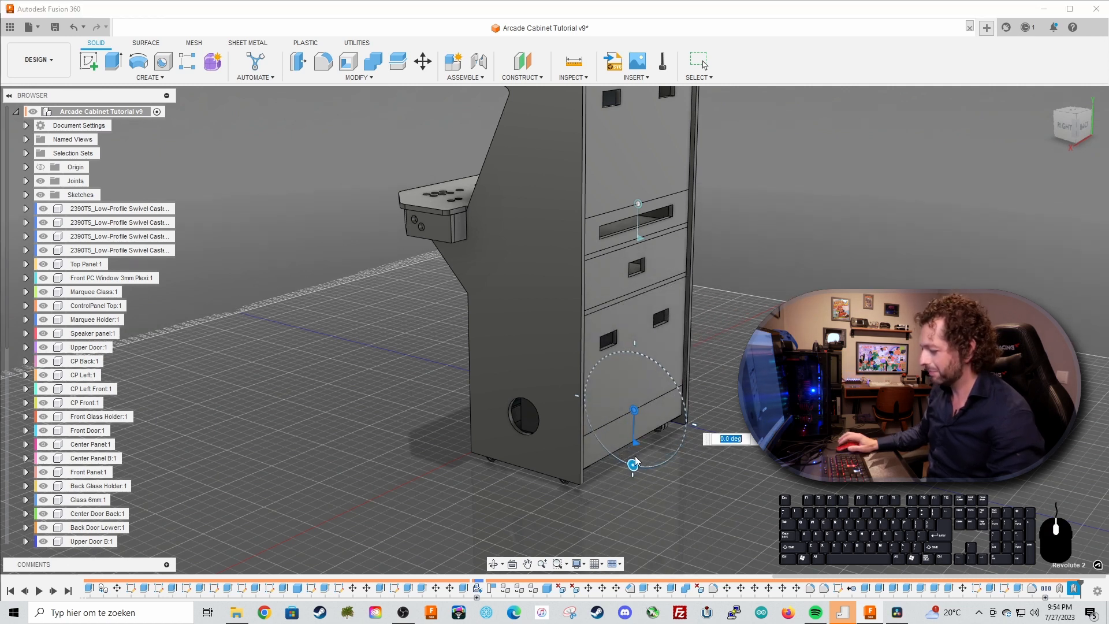
{"action": "middle_click_drag", "start_coordinate": [656, 452], "coordinate": [583, 451], "text": "shift"}
- Create a Revolute as-built joint between ControlPanel Top and CP Front, with its origin at the middle of the top's lower front edge
{"action": "middle_click_drag", "start_coordinate": [722, 386], "coordinate": [593, 299], "text": "shift"}
{"action": "scroll", "coordinate": [566, 324], "scroll_direction": "up", "scroll_amount": 5}
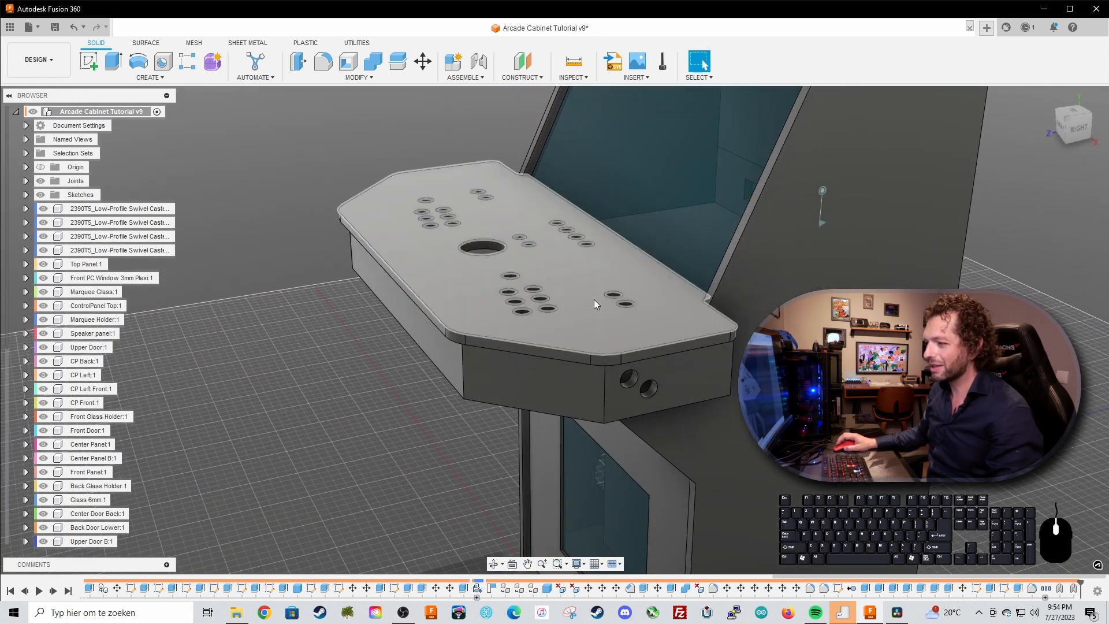
{"action": "middle_click_drag", "start_coordinate": [372, 313], "coordinate": [422, 302], "text": "shift"}
{"action": "left_click", "coordinate": [477, 83]}
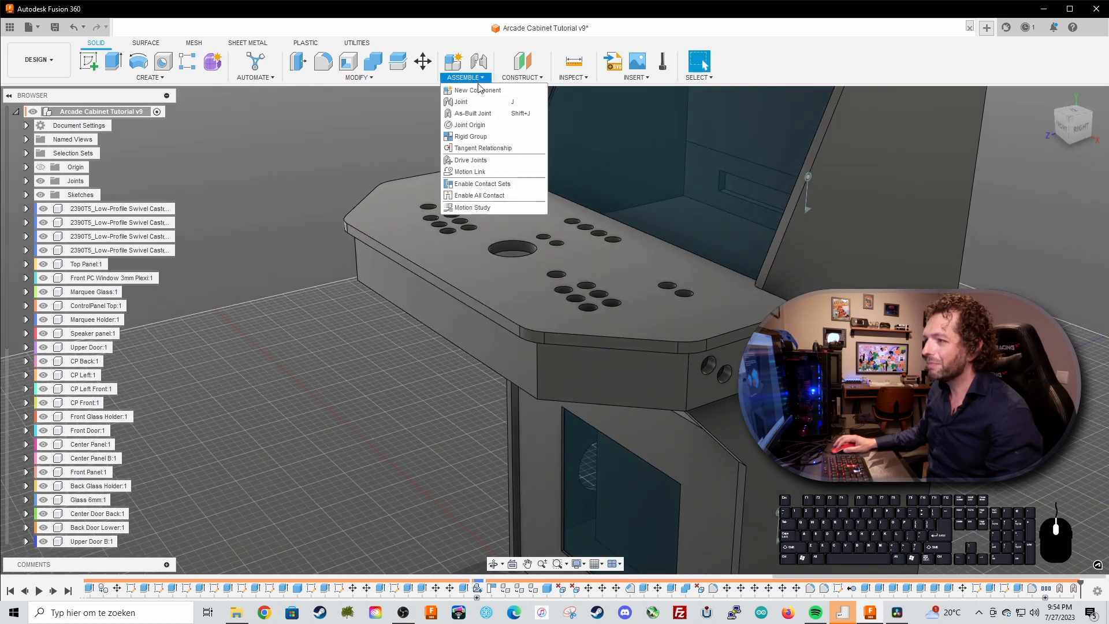
{"action": "left_click", "coordinate": [473, 114]}
{"action": "left_click", "coordinate": [445, 278]}
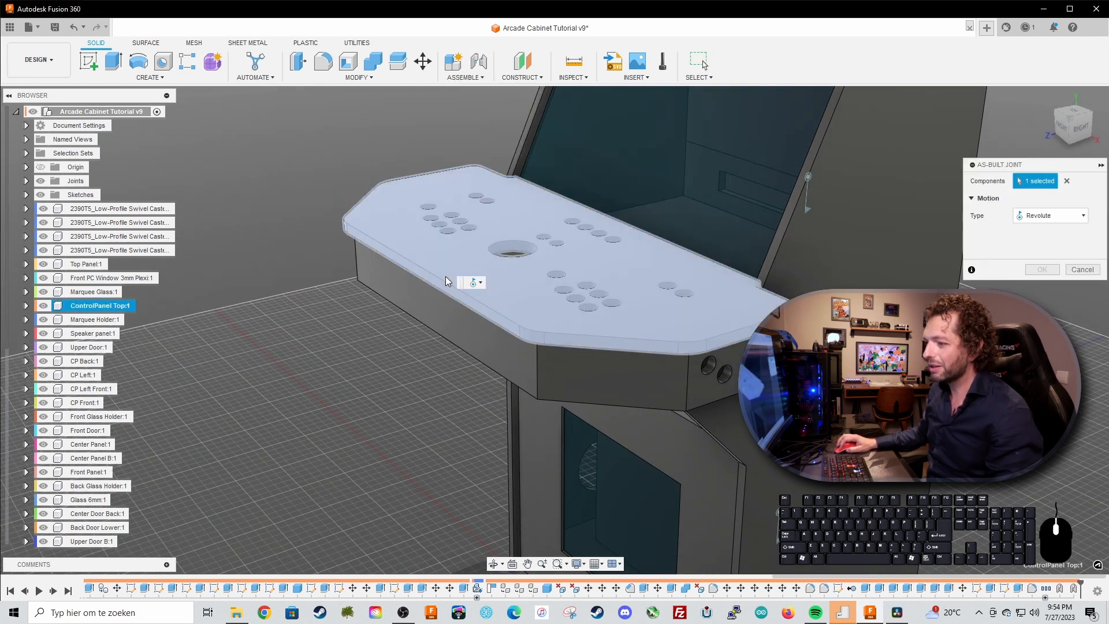
{"action": "left_click", "coordinate": [444, 309]}
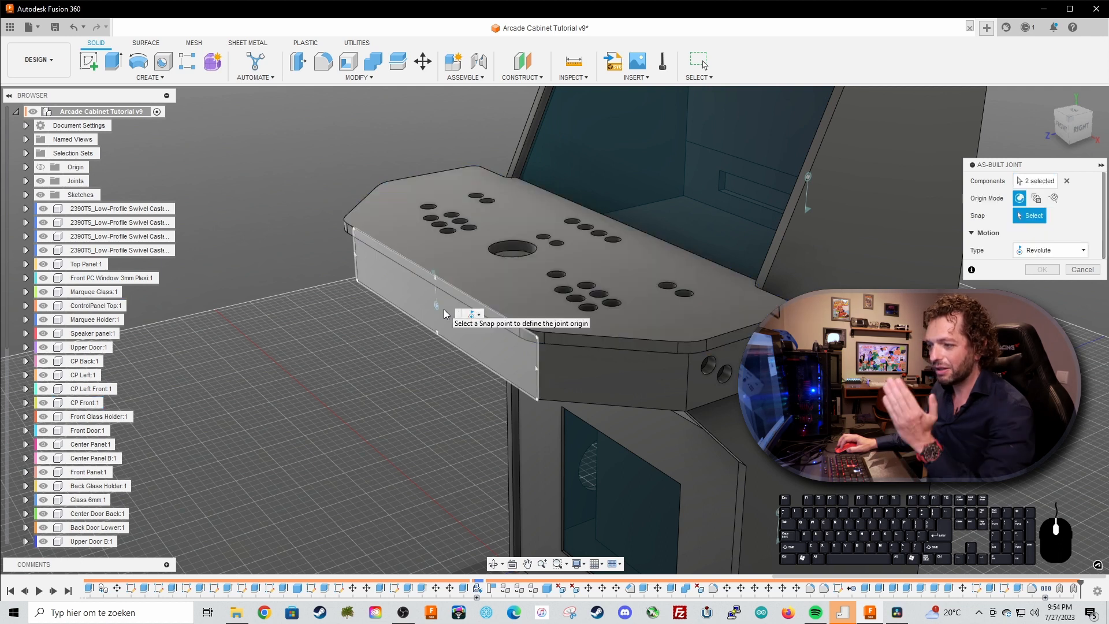
{"action": "scroll", "coordinate": [437, 307], "scroll_direction": "up", "scroll_amount": 2}
{"action": "scroll", "coordinate": [437, 307], "scroll_direction": "up", "scroll_amount": 2}
{"action": "middle_click_drag", "start_coordinate": [436, 307], "coordinate": [445, 289], "text": "shift"}
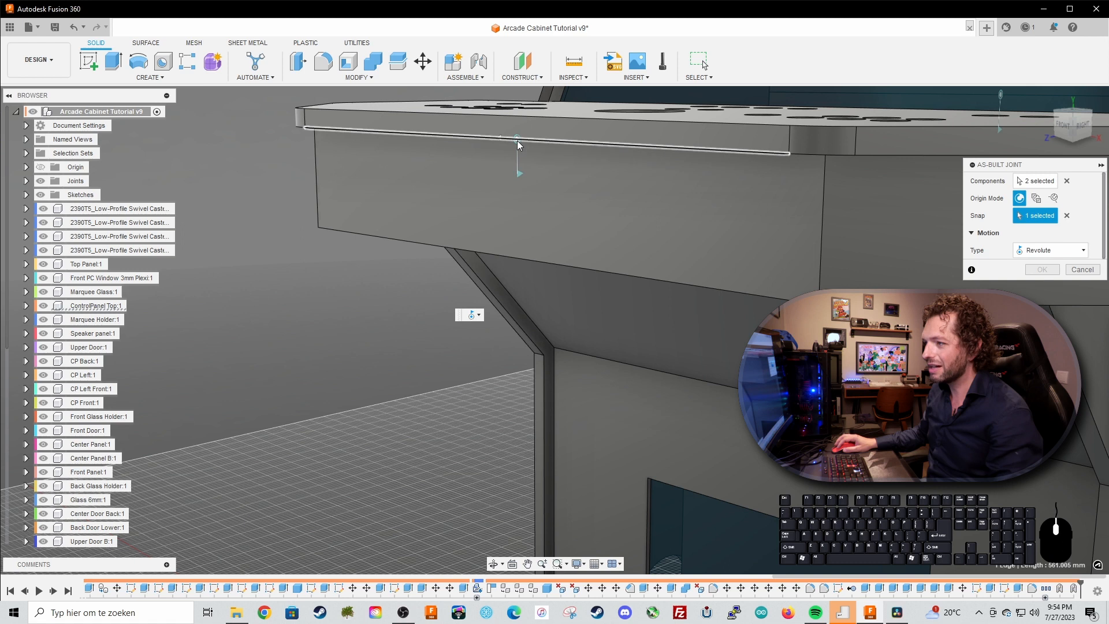
{"action": "left_click", "coordinate": [517, 140]}
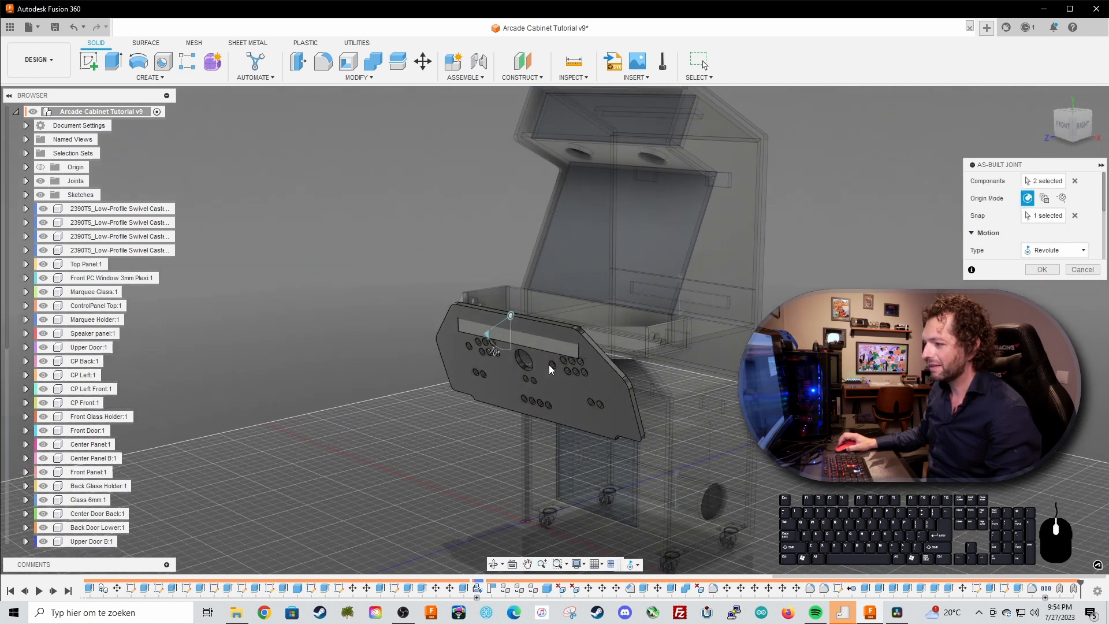
{"action": "scroll", "coordinate": [645, 305], "scroll_direction": "up", "scroll_amount": 3}
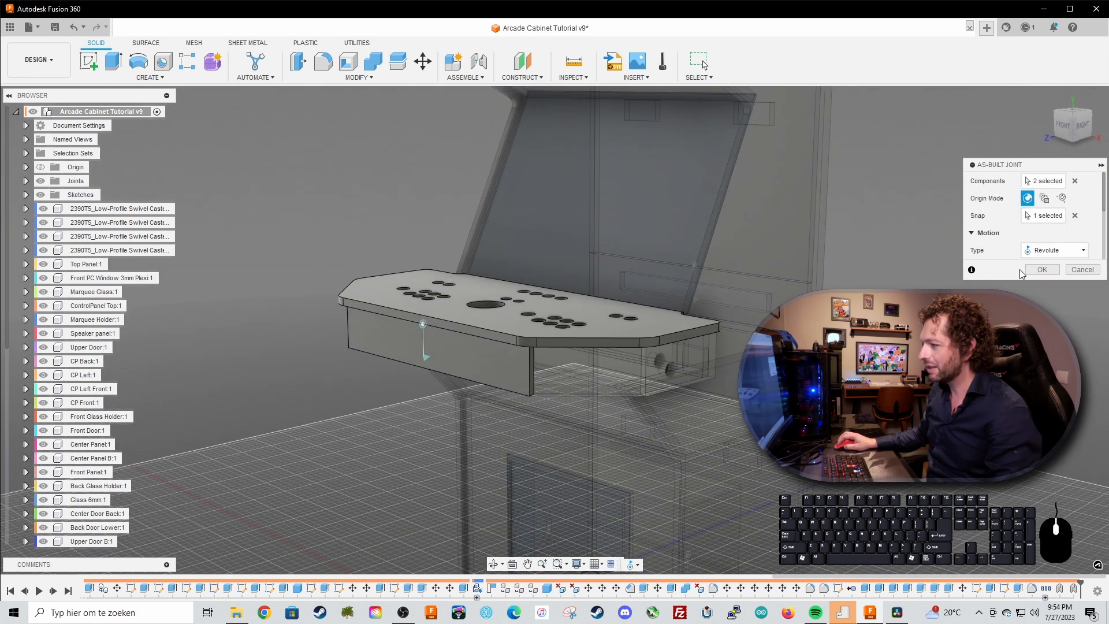
{"action": "left_click", "coordinate": [1042, 269]}
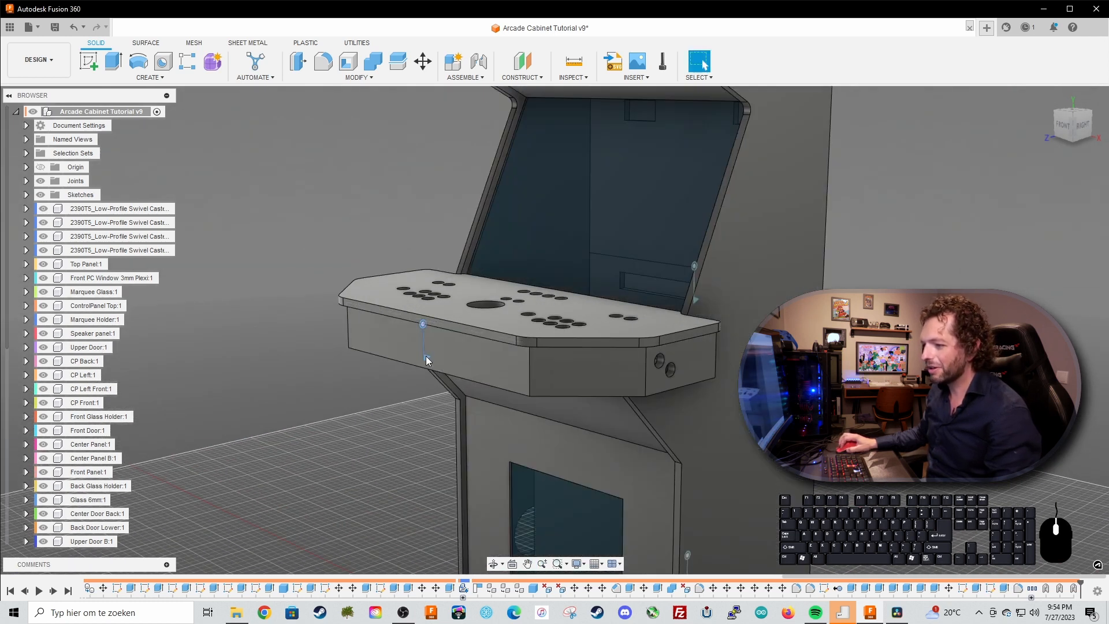
- Swing the control panel top open by about 83 degrees on its hinge joint, test a second hinge motion, and undo both motions
{"action": "left_click", "coordinate": [425, 356]}
{"action": "left_click_drag", "start_coordinate": [424, 382], "coordinate": [450, 325]}
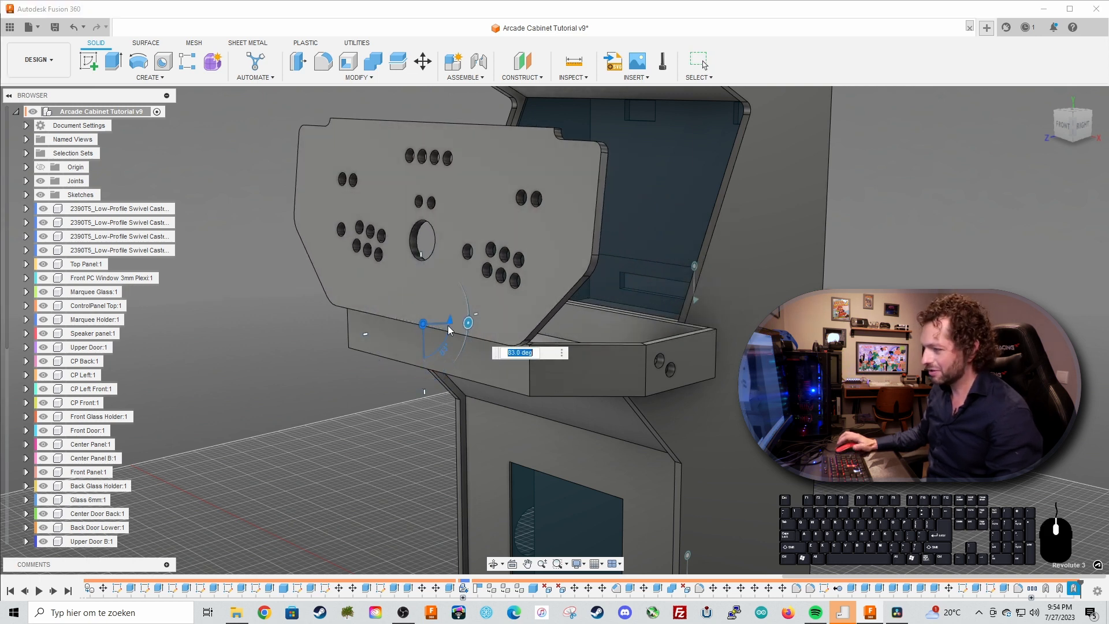
{"action": "key", "text": "Return"}
{"action": "middle_click_drag", "start_coordinate": [650, 341], "coordinate": [439, 352], "text": "shift"}
{"action": "scroll", "coordinate": [693, 358], "scroll_direction": "down", "scroll_amount": 3}
{"action": "middle_click_drag", "start_coordinate": [707, 370], "coordinate": [670, 349]}
{"action": "double_click", "coordinate": [670, 349]}
{"action": "left_click_drag", "start_coordinate": [666, 374], "coordinate": [615, 350]}
{"action": "key", "text": "Return"}
{"action": "middle_click_drag", "start_coordinate": [736, 378], "coordinate": [866, 341], "text": "shift"}
{"action": "scroll", "coordinate": [777, 324], "scroll_direction": "down", "scroll_amount": 2}
{"action": "key", "text": "ctrl+z"}
{"action": "key", "text": "ctrl+z"}
- Hide the joints of the cabinet assembly
{"action": "middle_click_drag", "start_coordinate": [867, 341], "coordinate": [852, 381]}
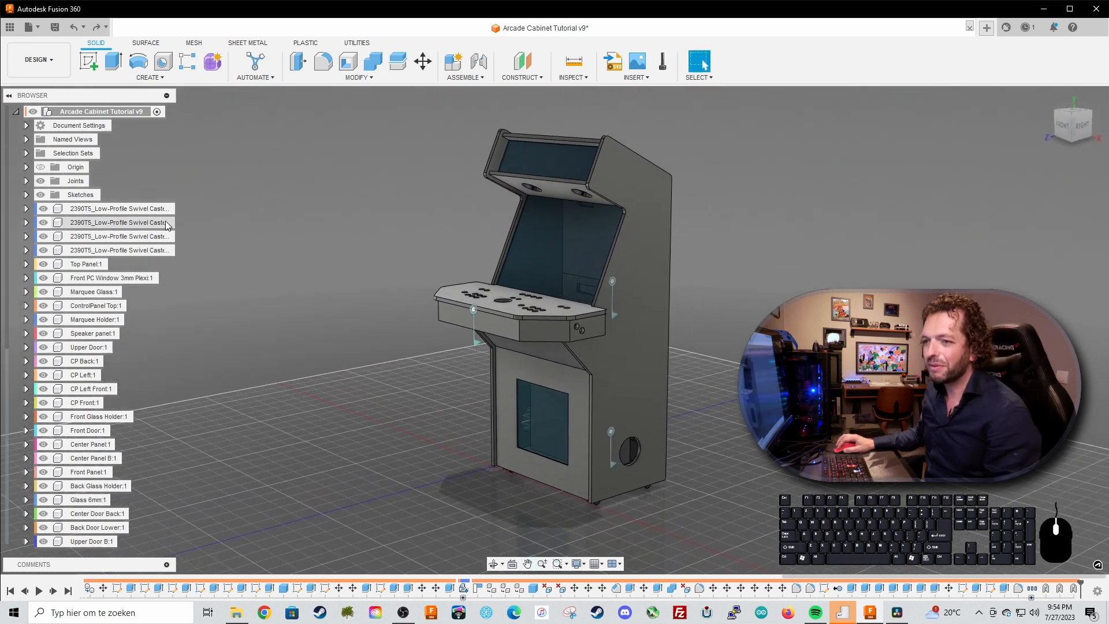
{"action": "left_click", "coordinate": [41, 181]}
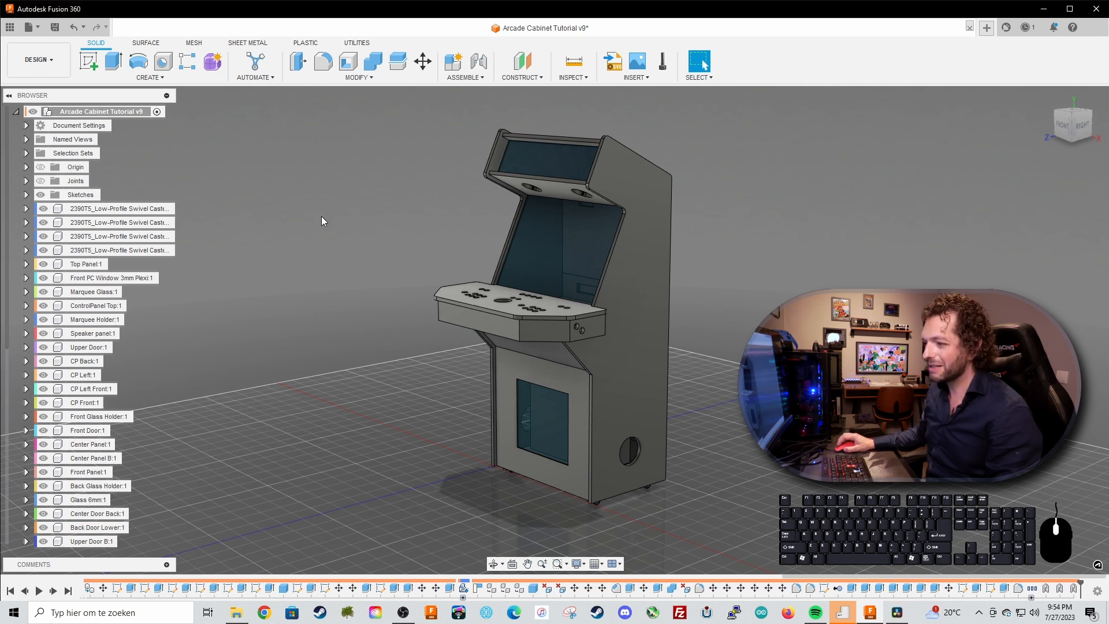
{"action": "middle_click_drag", "start_coordinate": [321, 216], "coordinate": [310, 238]}
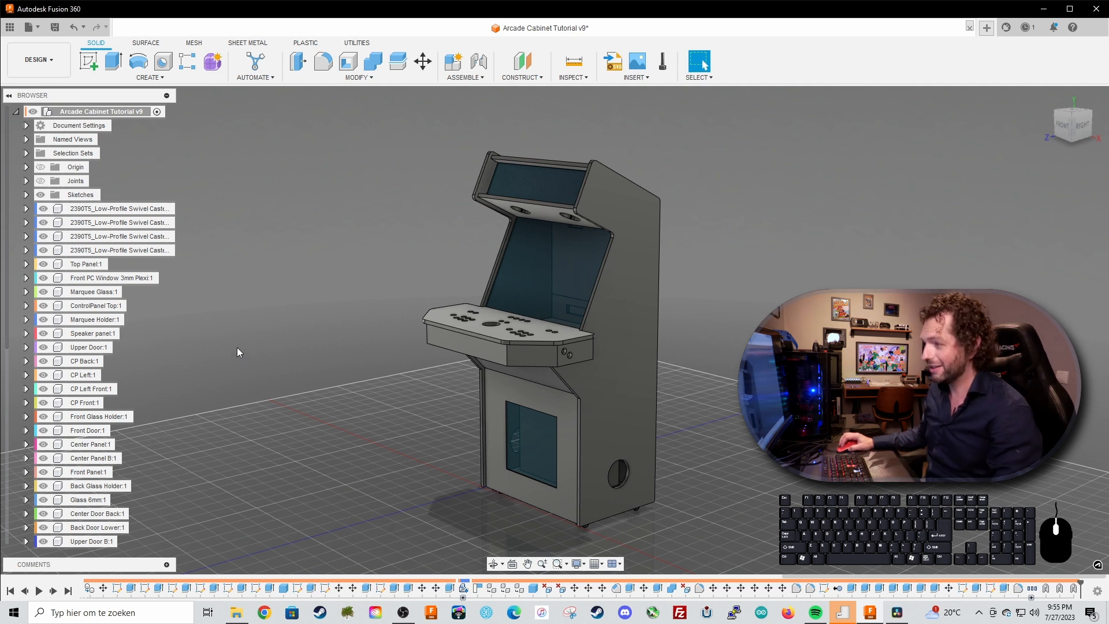
- Insert the image Left_R0_Process-1 from the local Adventure folder as a decal on the cabinet's right outer side face
{"action": "left_click", "coordinate": [634, 78]}
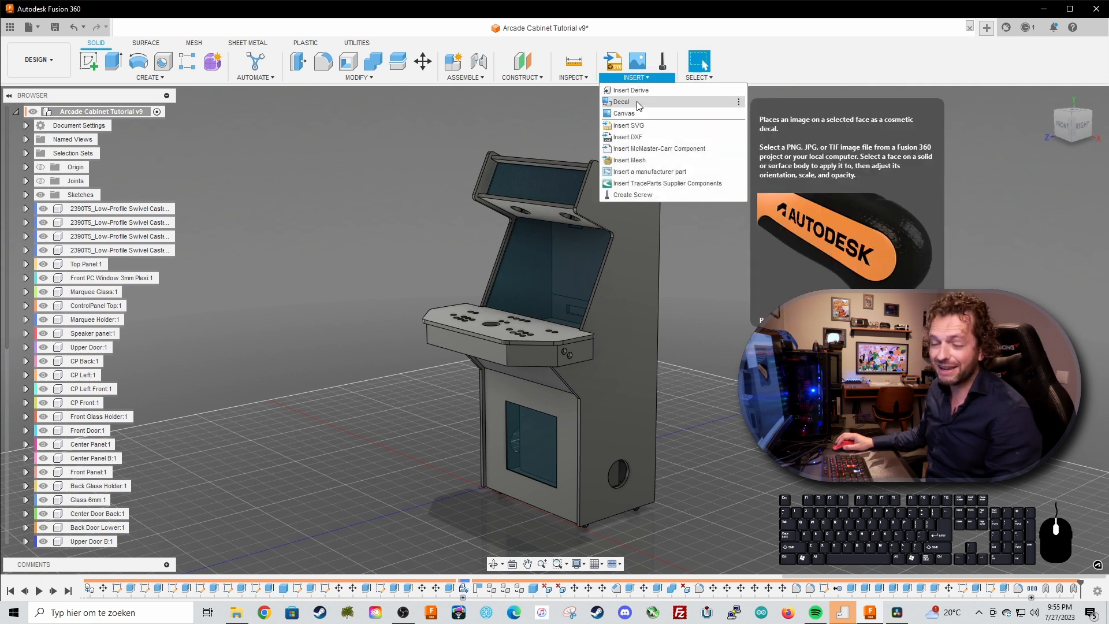
{"action": "left_click", "coordinate": [621, 102]}
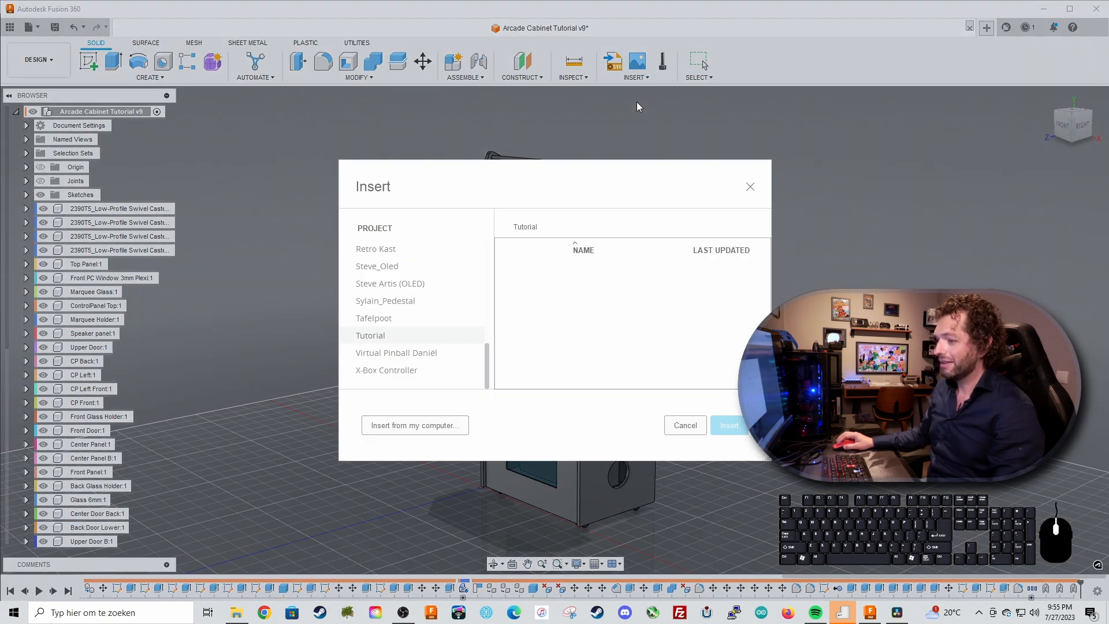
{"action": "left_click", "coordinate": [408, 428]}
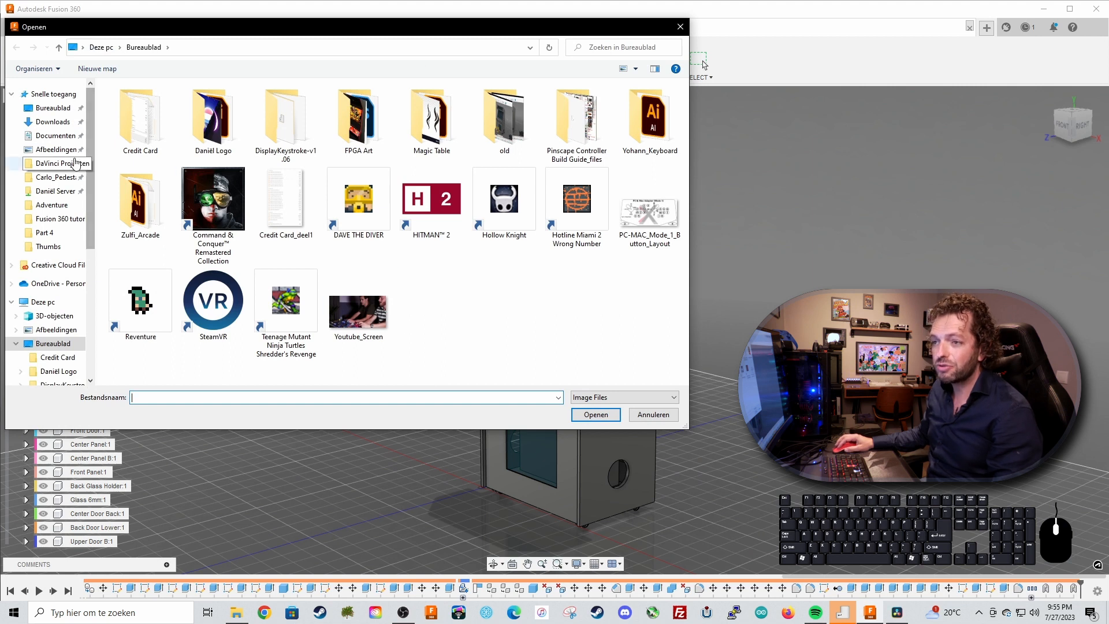
{"action": "left_click", "coordinate": [52, 205]}
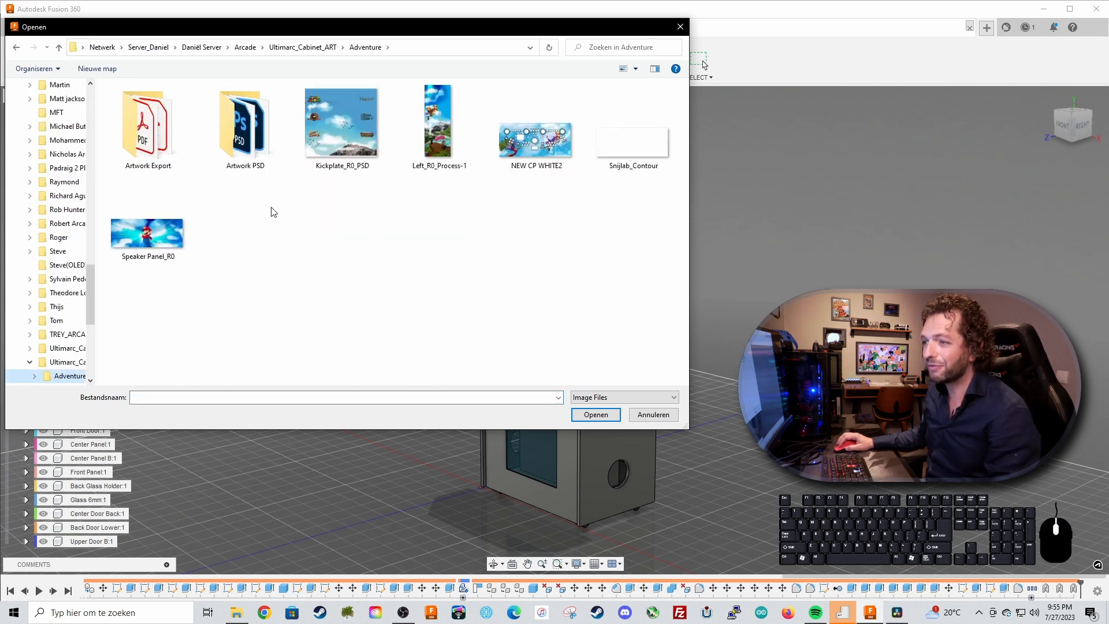
{"action": "double_click", "coordinate": [439, 124]}
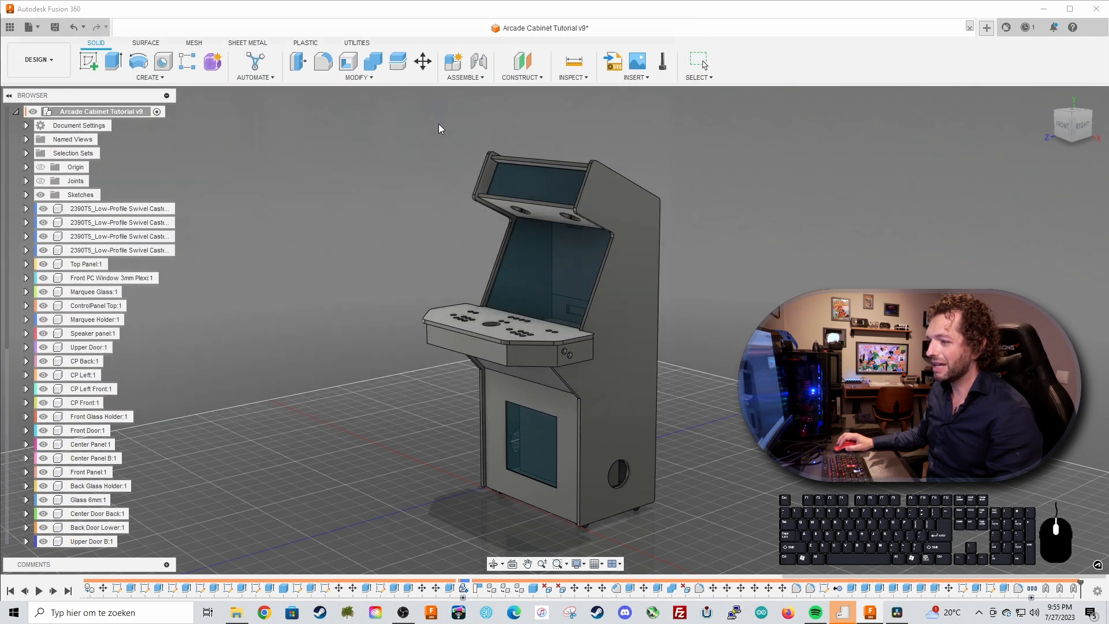
{"action": "left_click", "coordinate": [634, 320]}
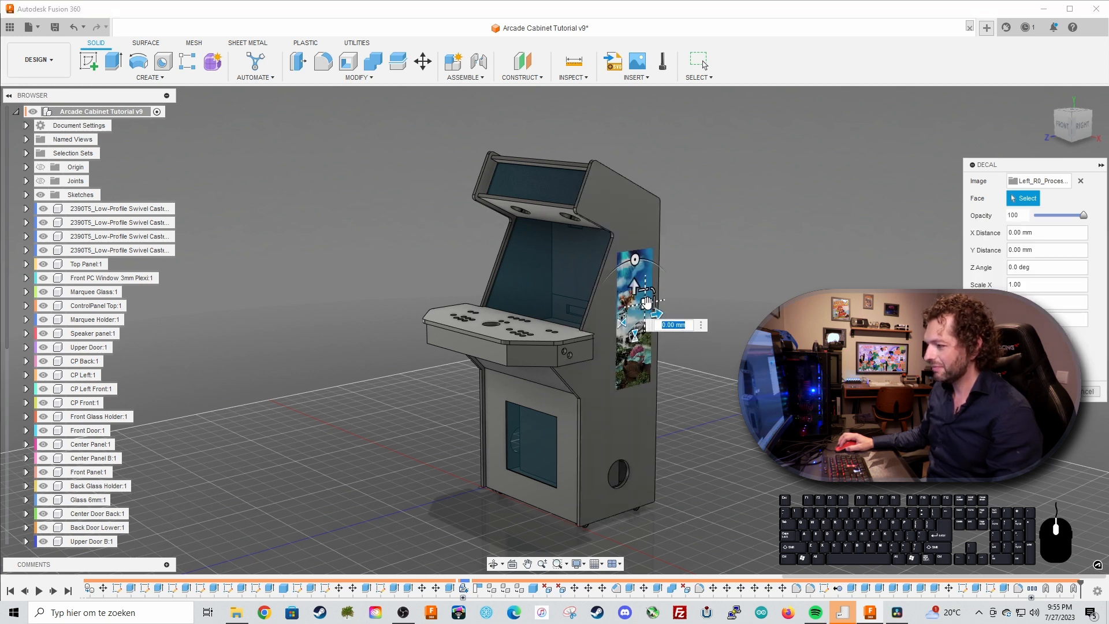
- Enlarge the decal to cover the whole right side face and place it at about X -11.9 mm and Y -174.3 mm
{"action": "left_click_drag", "start_coordinate": [645, 302], "coordinate": [634, 350]}
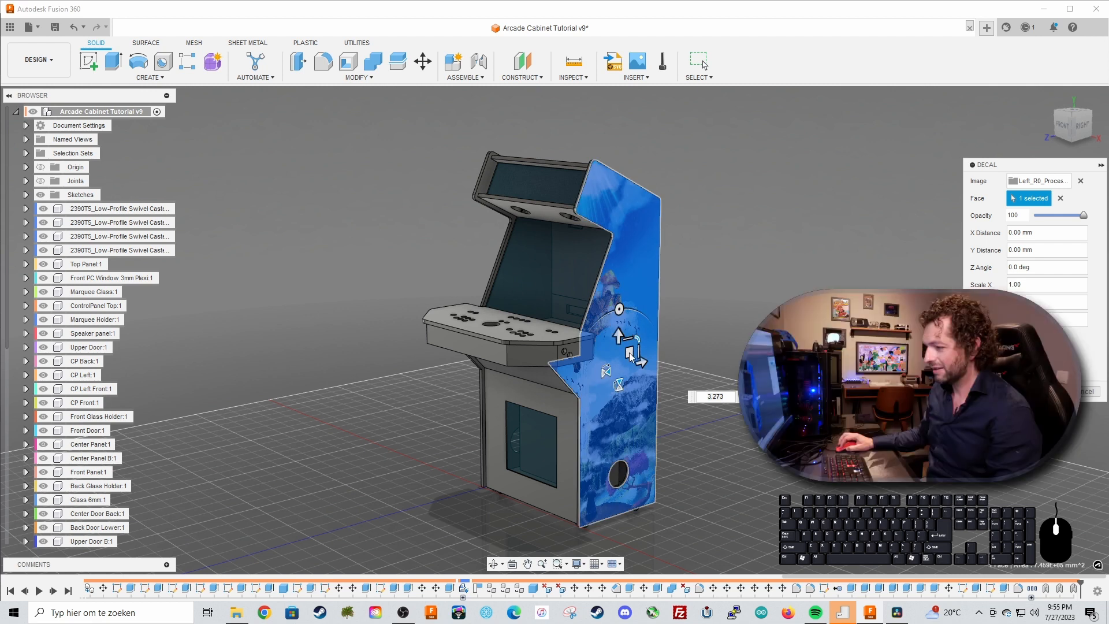
{"action": "left_click_drag", "start_coordinate": [629, 352], "coordinate": [652, 336]}
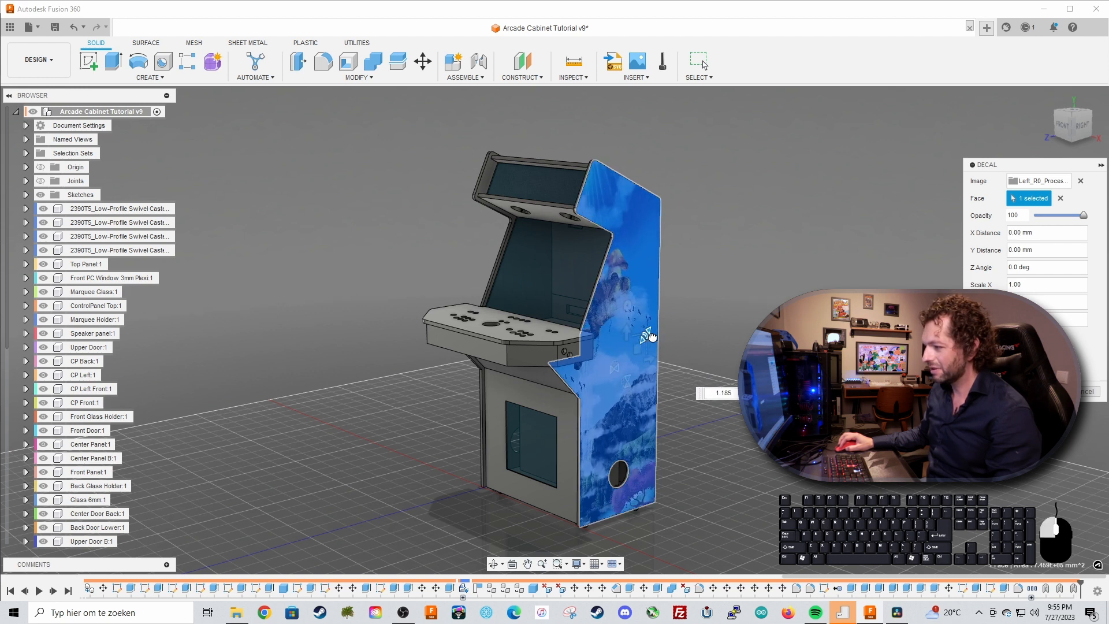
{"action": "left_click_drag", "start_coordinate": [637, 349], "coordinate": [634, 386]}
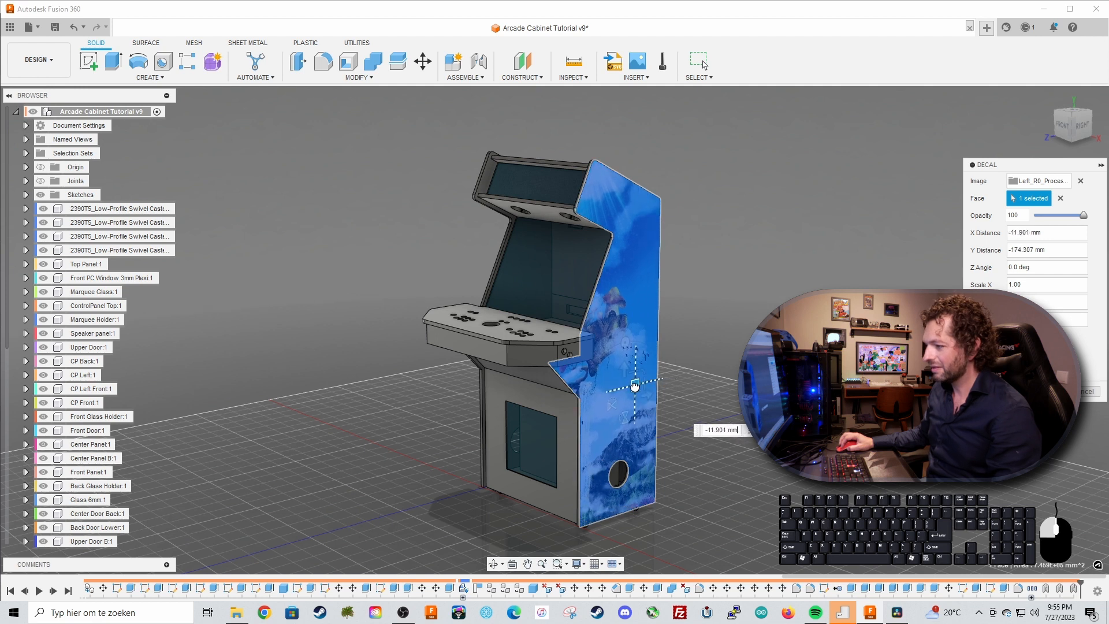
{"action": "key", "text": "Return"}
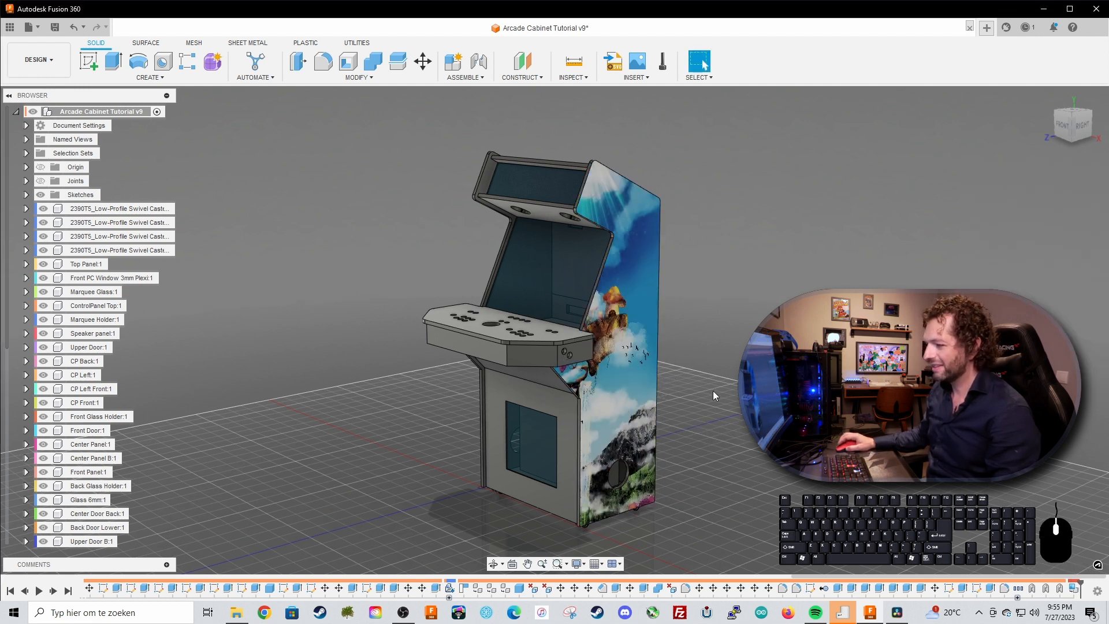
- Insert the image Left_R0_Process-1 from the computer as a decal on the cabinet's left outer side face
{"action": "middle_click_drag", "start_coordinate": [709, 383], "coordinate": [501, 388], "text": "shift"}
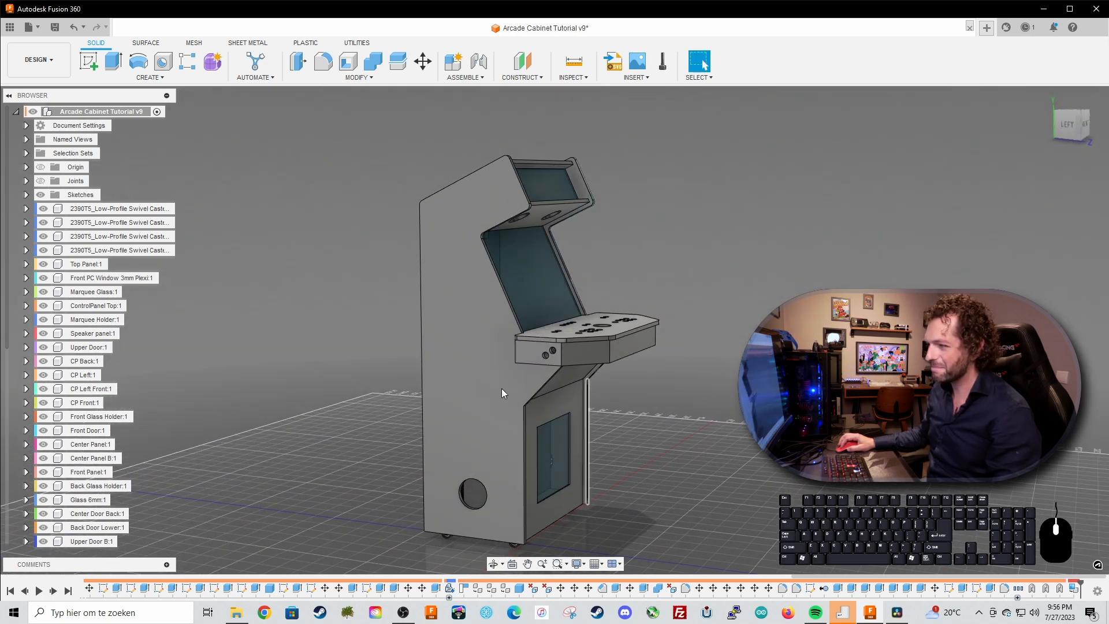
{"action": "left_click", "coordinate": [501, 389]}
{"action": "left_click", "coordinate": [635, 77]}
{"action": "left_click", "coordinate": [631, 115]}
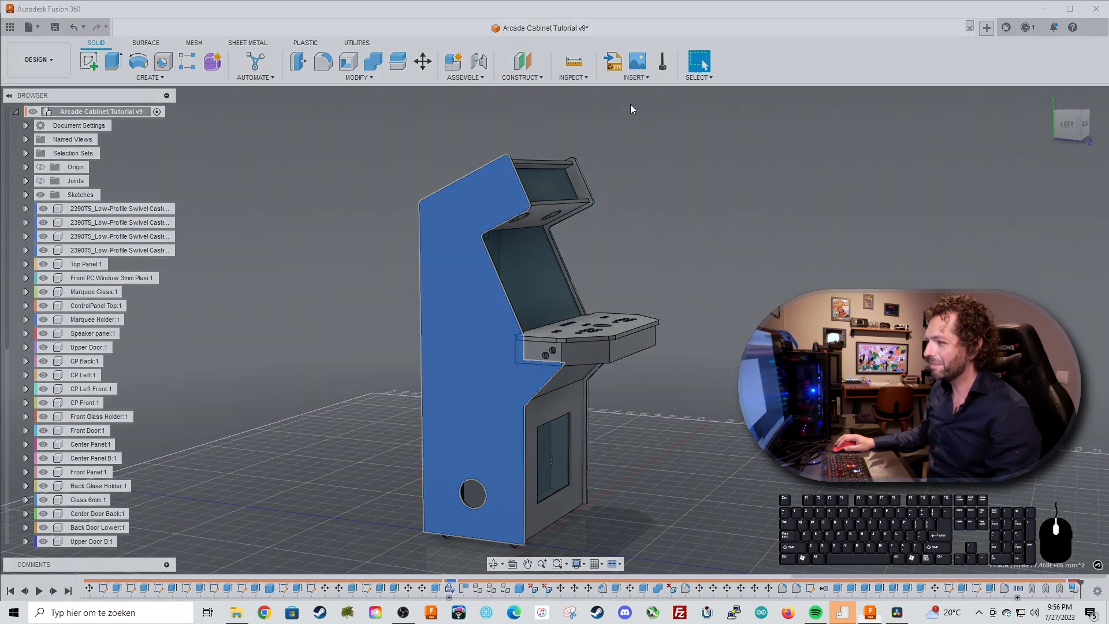
{"action": "left_click", "coordinate": [424, 426]}
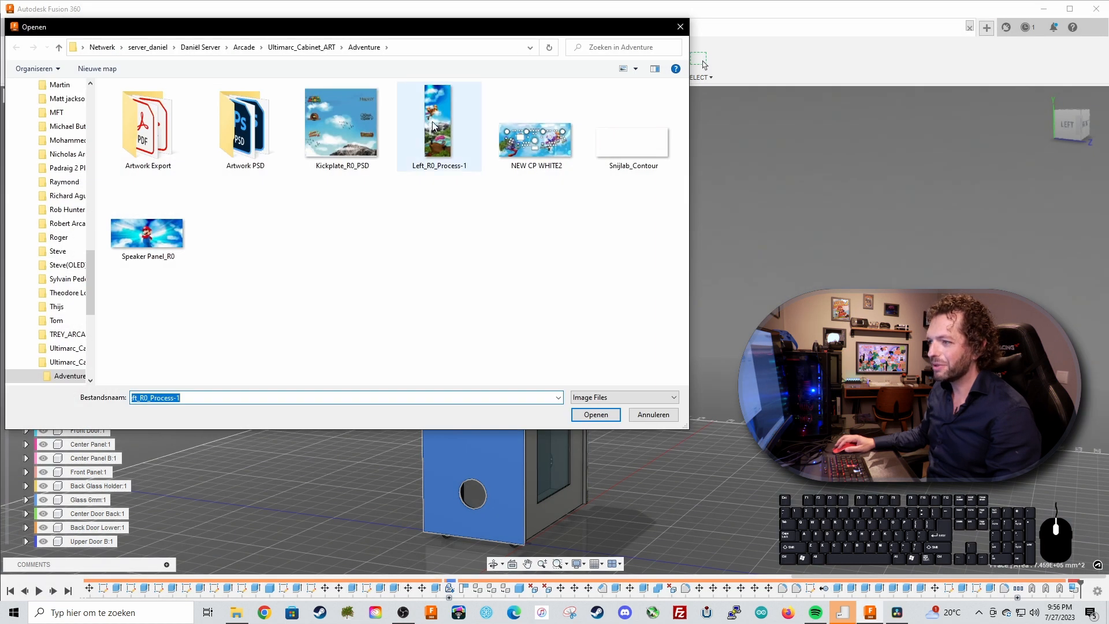
{"action": "double_click", "coordinate": [435, 121]}
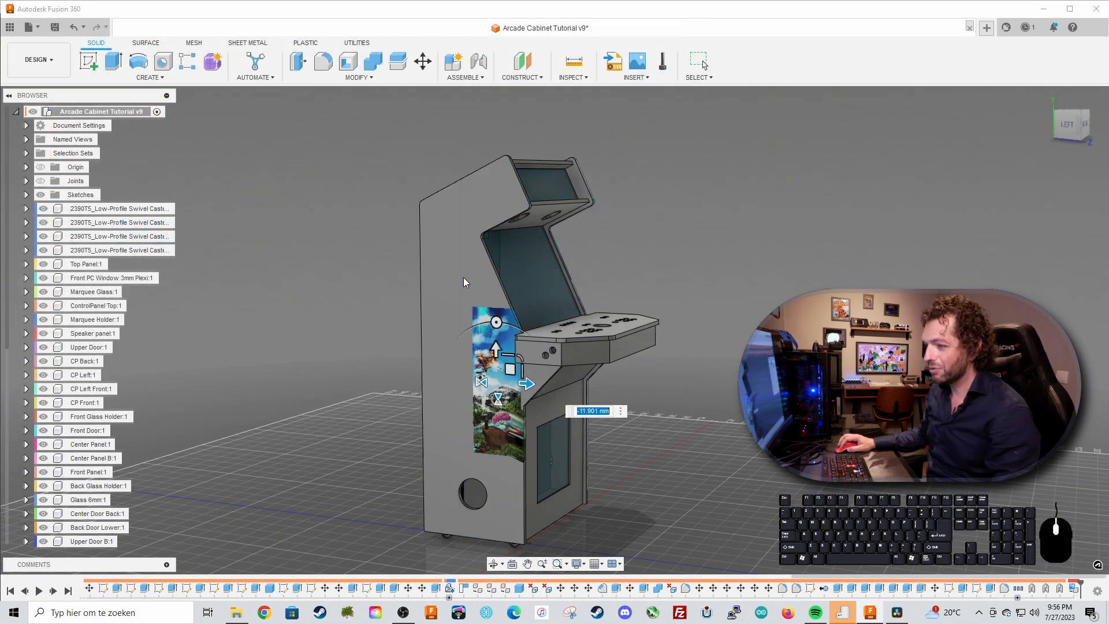
- Scale the left side decal up to about 3.24 and shift it upward and forward to cover the whole face
{"action": "left_click_drag", "start_coordinate": [495, 371], "coordinate": [585, 297]}
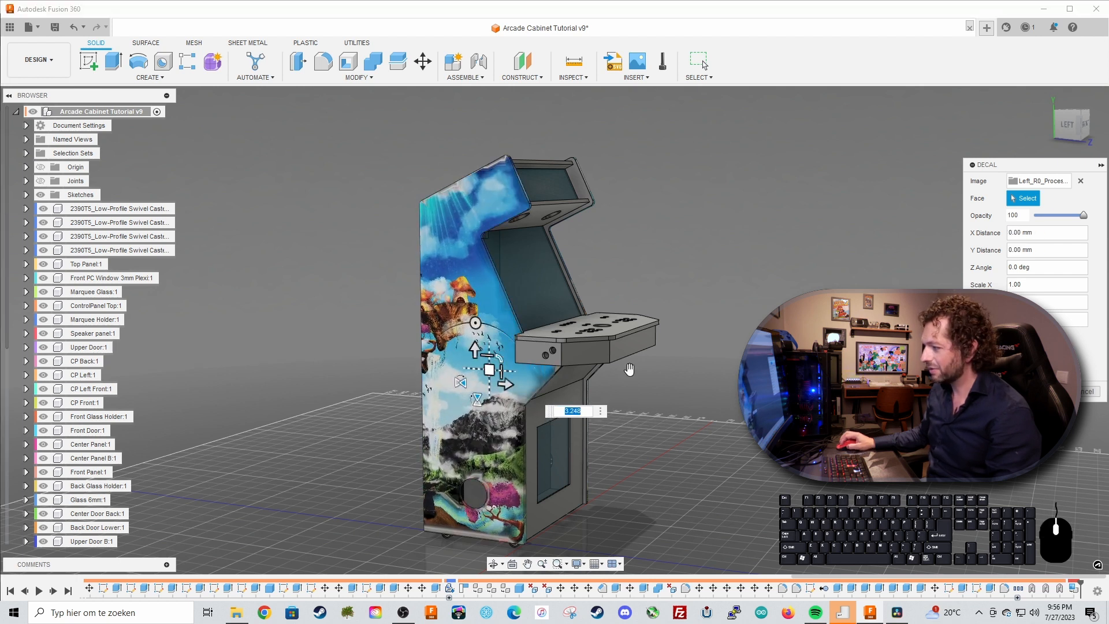
{"action": "left_click_drag", "start_coordinate": [488, 378], "coordinate": [503, 325]}
{"action": "key", "text": "Return"}
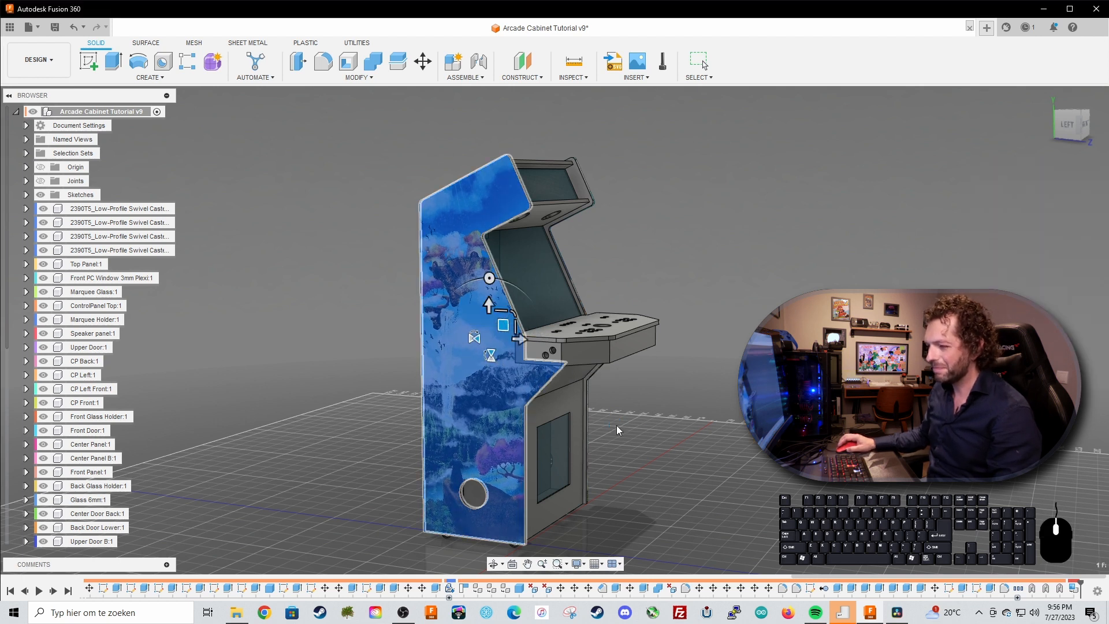
- Insert the image Speaker Panel_R0 from the computer as a decal on the sloped front panel below the control panel
{"action": "scroll", "coordinate": [456, 465], "scroll_direction": "up", "scroll_amount": 5}
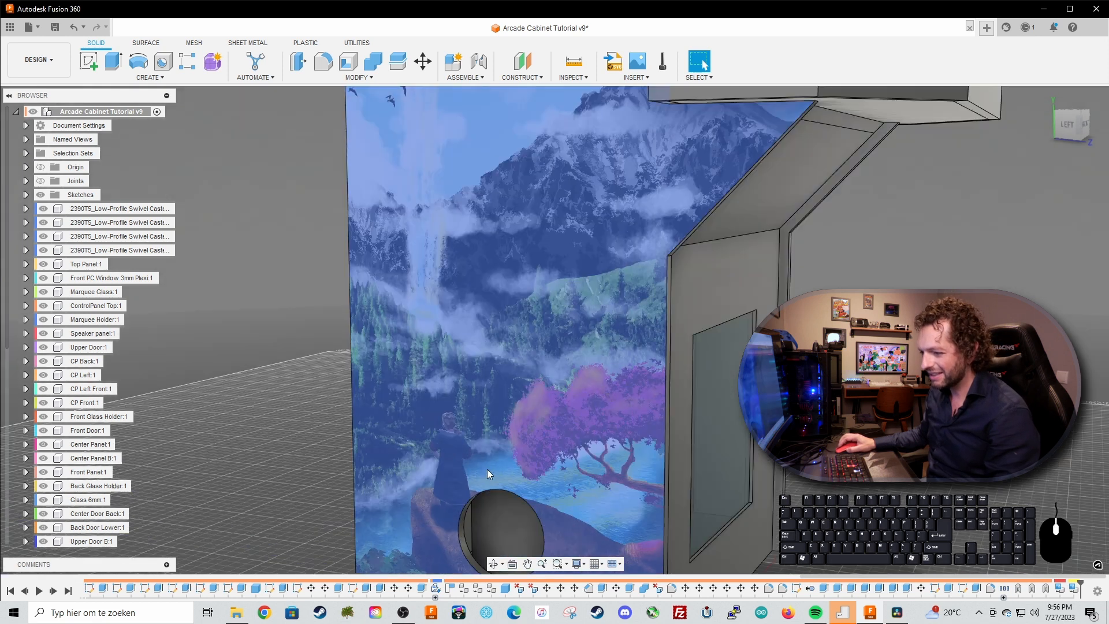
{"action": "middle_click_drag", "start_coordinate": [487, 469], "coordinate": [496, 415]}
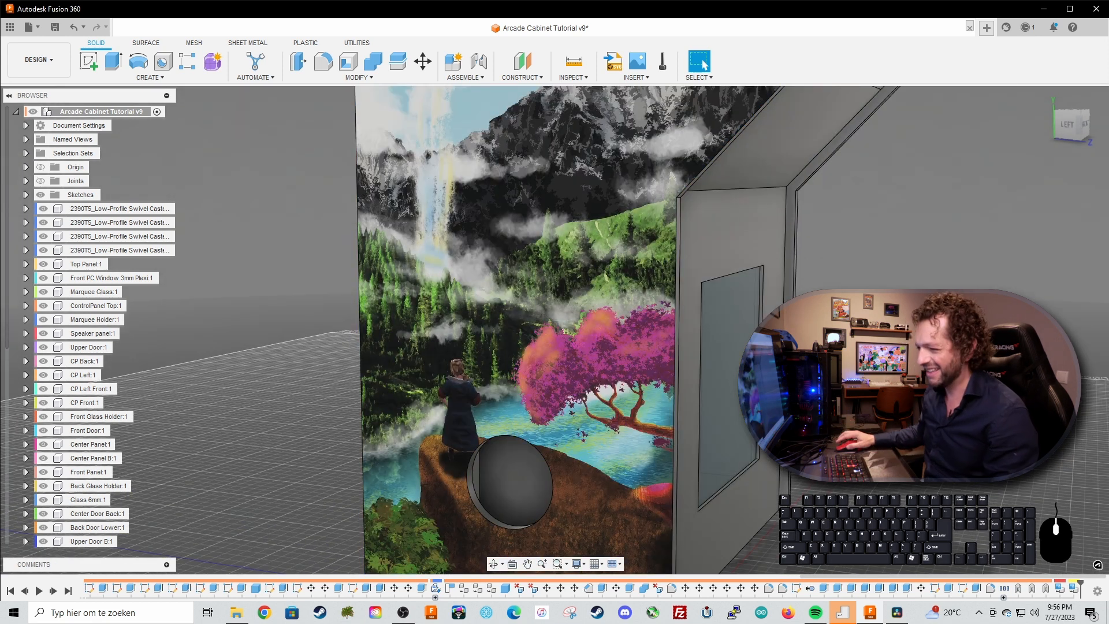
{"action": "scroll", "coordinate": [838, 433], "scroll_direction": "down", "scroll_amount": 4}
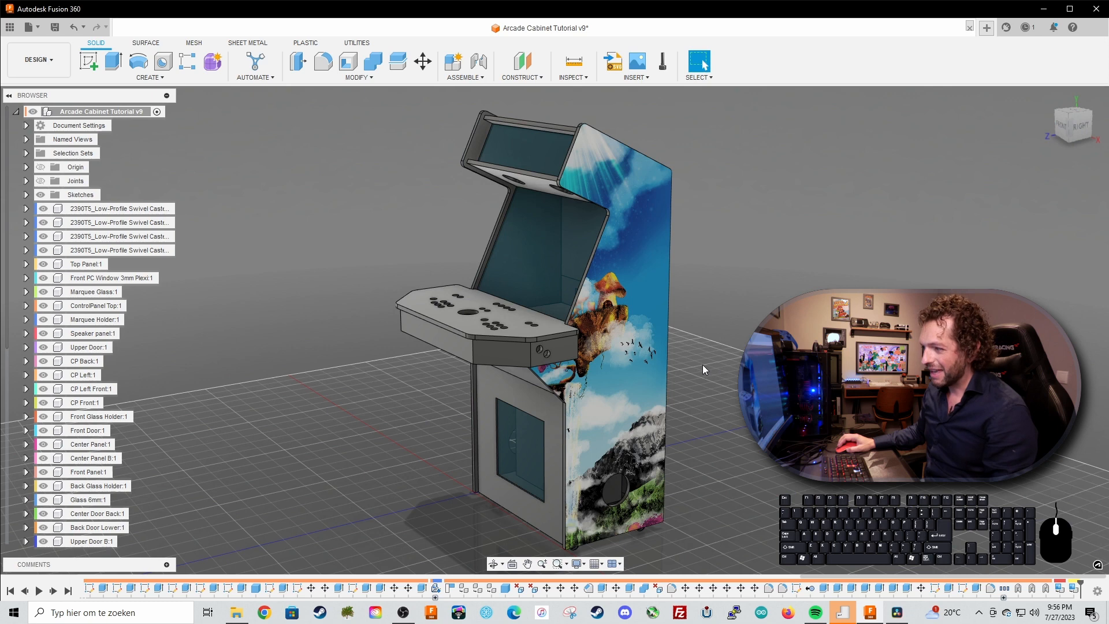
{"action": "middle_click_drag", "start_coordinate": [702, 365], "coordinate": [808, 373], "text": "shift"}
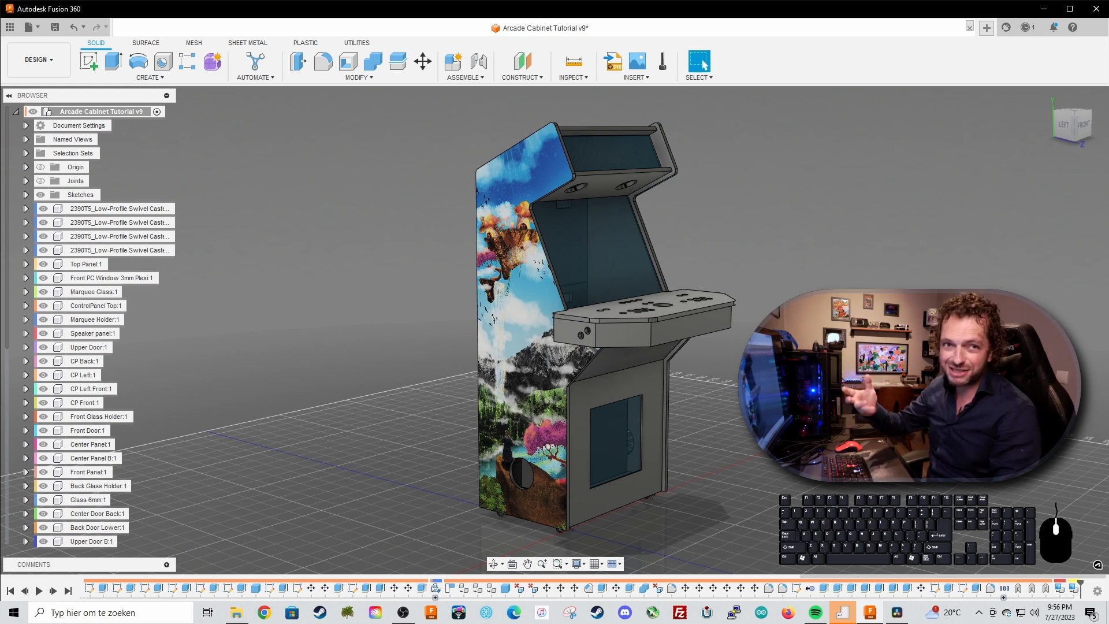
{"action": "middle_click_drag", "start_coordinate": [808, 373], "coordinate": [715, 363], "text": "shift"}
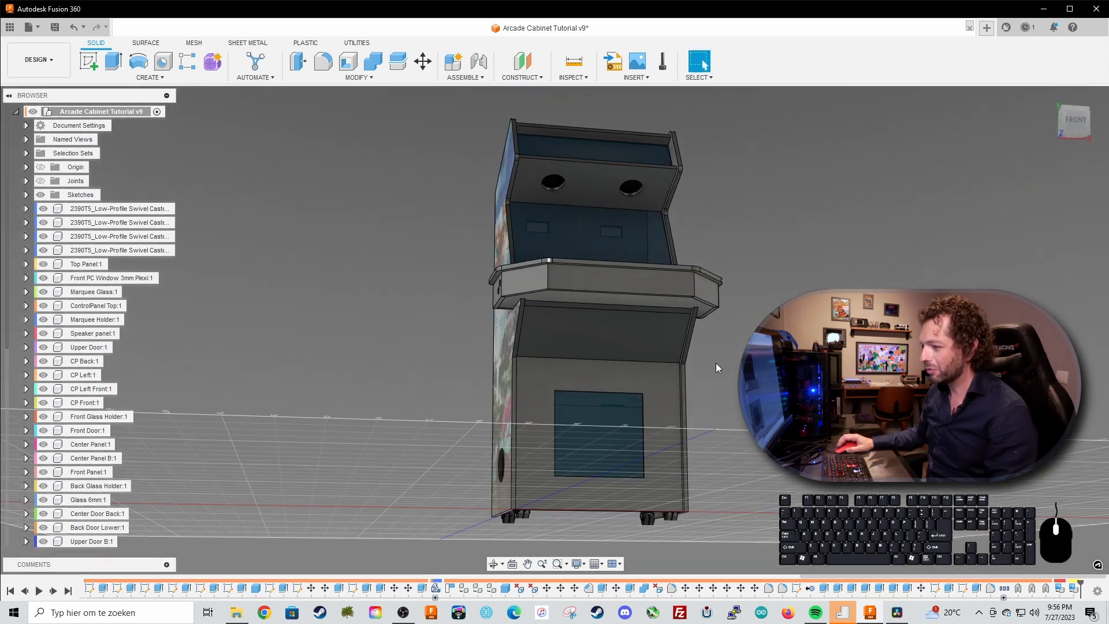
{"action": "left_click", "coordinate": [607, 335]}
{"action": "left_click", "coordinate": [625, 78]}
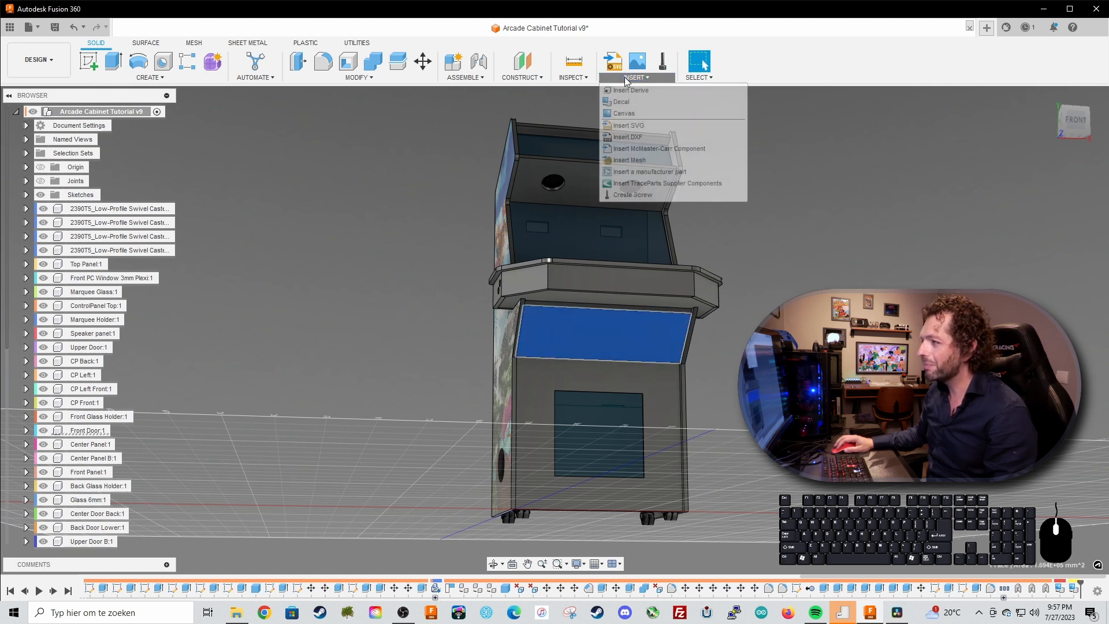
{"action": "left_click", "coordinate": [622, 101]}
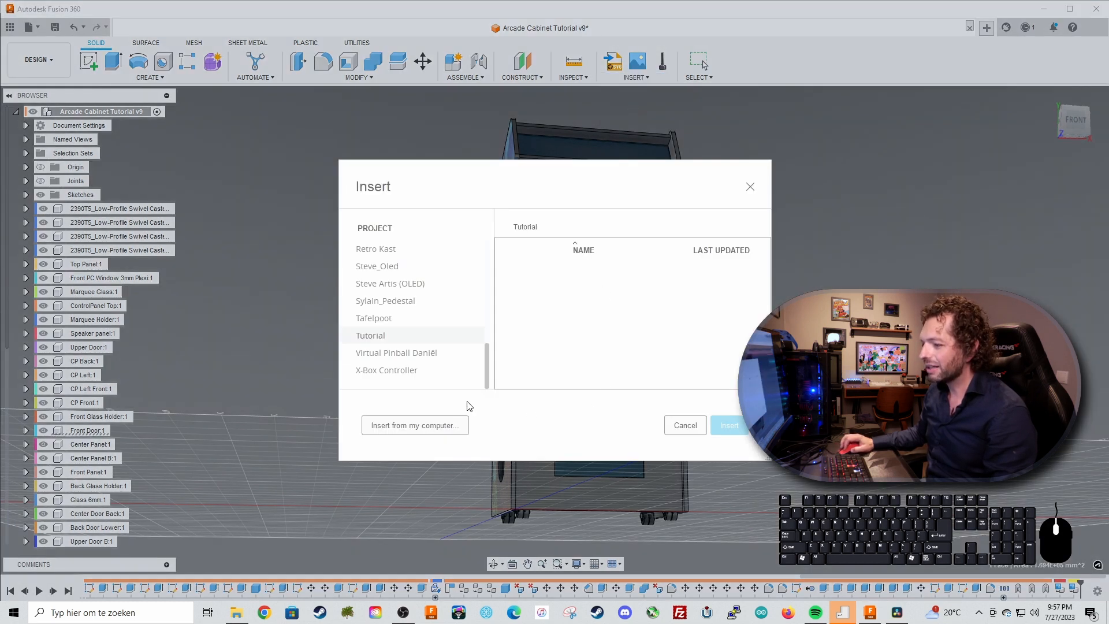
{"action": "left_click", "coordinate": [407, 430]}
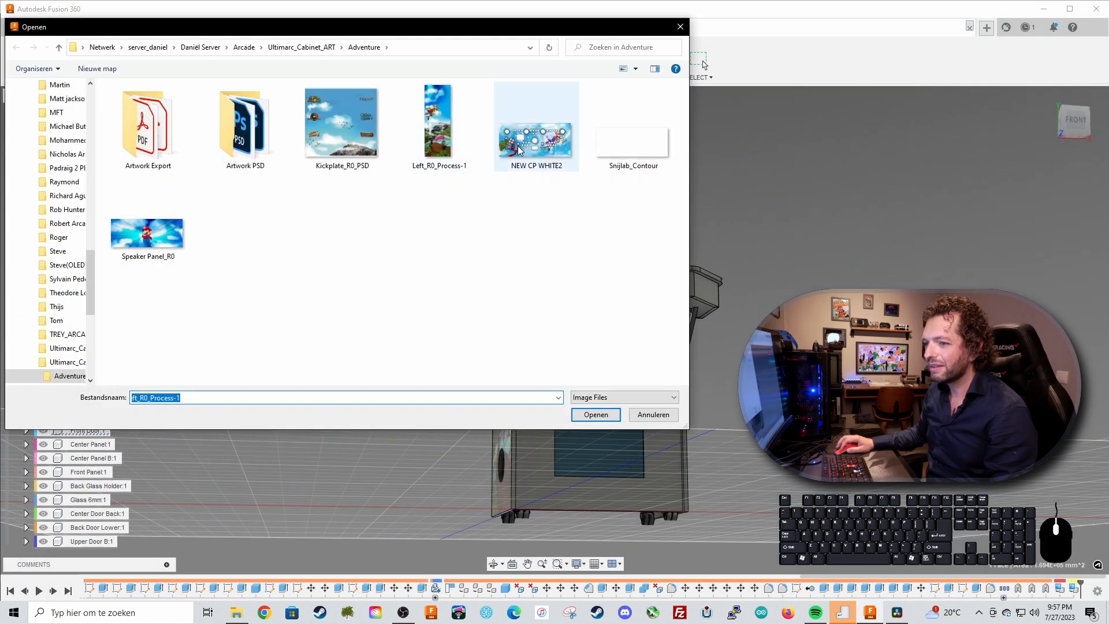
{"action": "left_click", "coordinate": [140, 237]}
{"action": "double_click", "coordinate": [140, 237]}
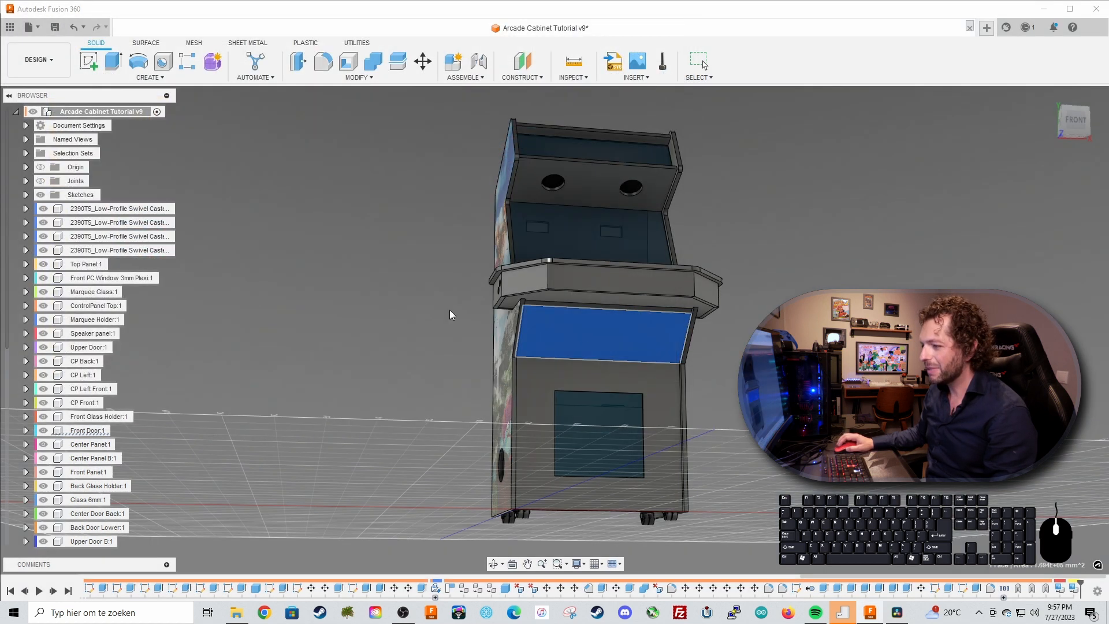
{"action": "left_click", "coordinate": [619, 346]}
- Rotate the Speaker Panel_R0 decal to 90 degrees and enlarge it to fill the whole sloped panel
{"action": "scroll", "coordinate": [641, 338], "scroll_direction": "up", "scroll_amount": 5}
{"action": "left_click_drag", "start_coordinate": [660, 327], "coordinate": [607, 297]}
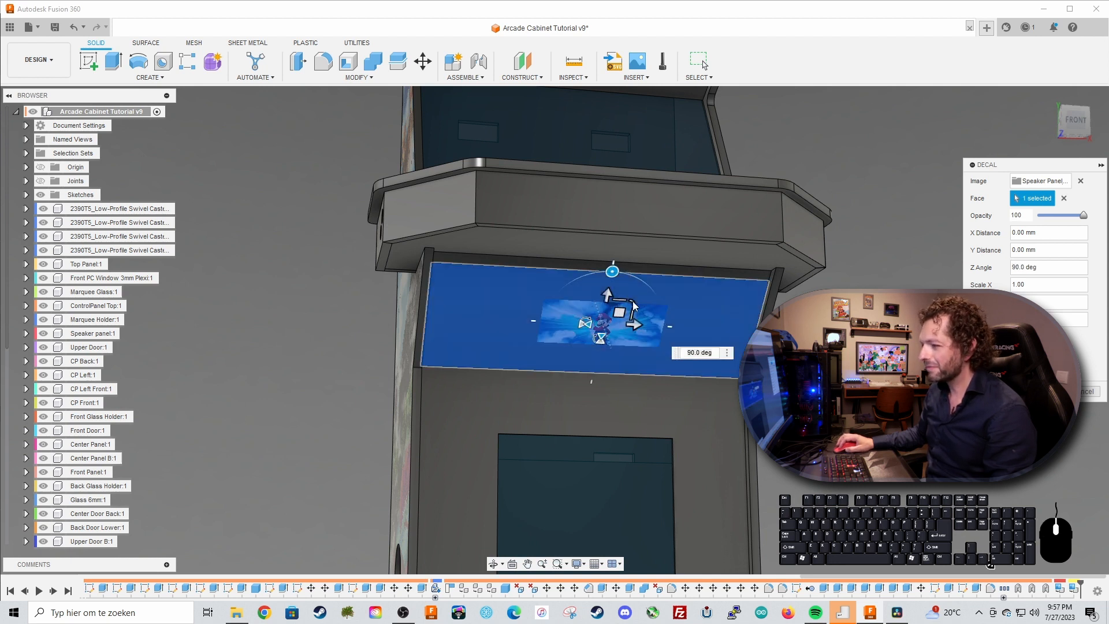
{"action": "left_click_drag", "start_coordinate": [633, 301], "coordinate": [731, 279]}
{"action": "left_click_drag", "start_coordinate": [618, 313], "coordinate": [616, 294]}
{"action": "key", "text": "Return"}
{"action": "middle_click_drag", "start_coordinate": [771, 312], "coordinate": [743, 327], "text": "shift"}
{"action": "scroll", "coordinate": [797, 370], "scroll_direction": "down", "scroll_amount": 2}
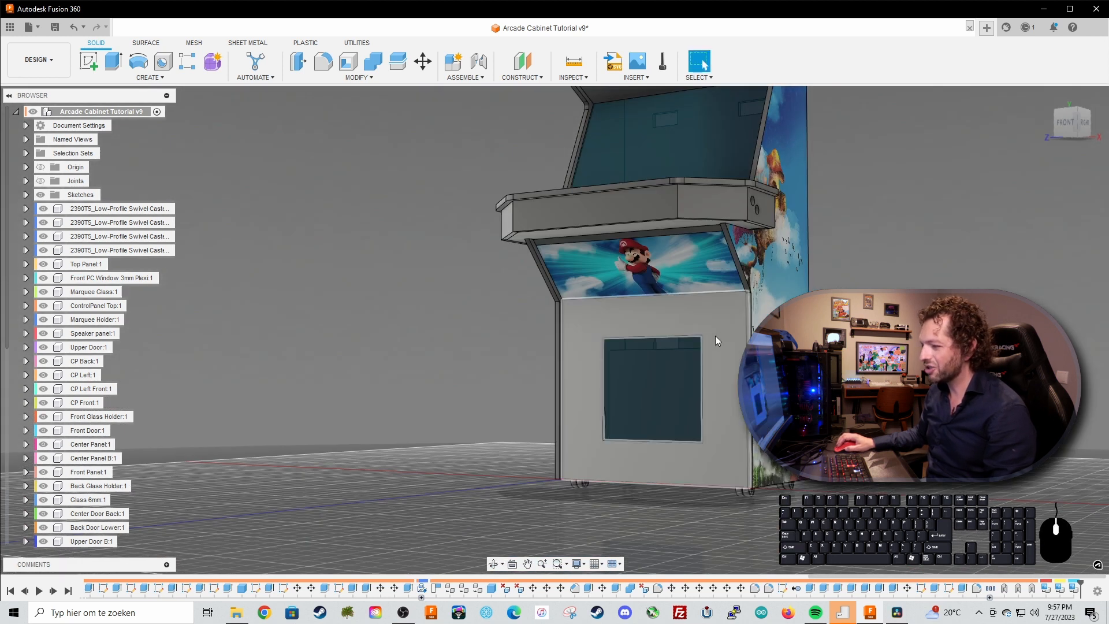
{"action": "left_click", "coordinate": [715, 335]}
{"action": "left_click", "coordinate": [722, 323]}
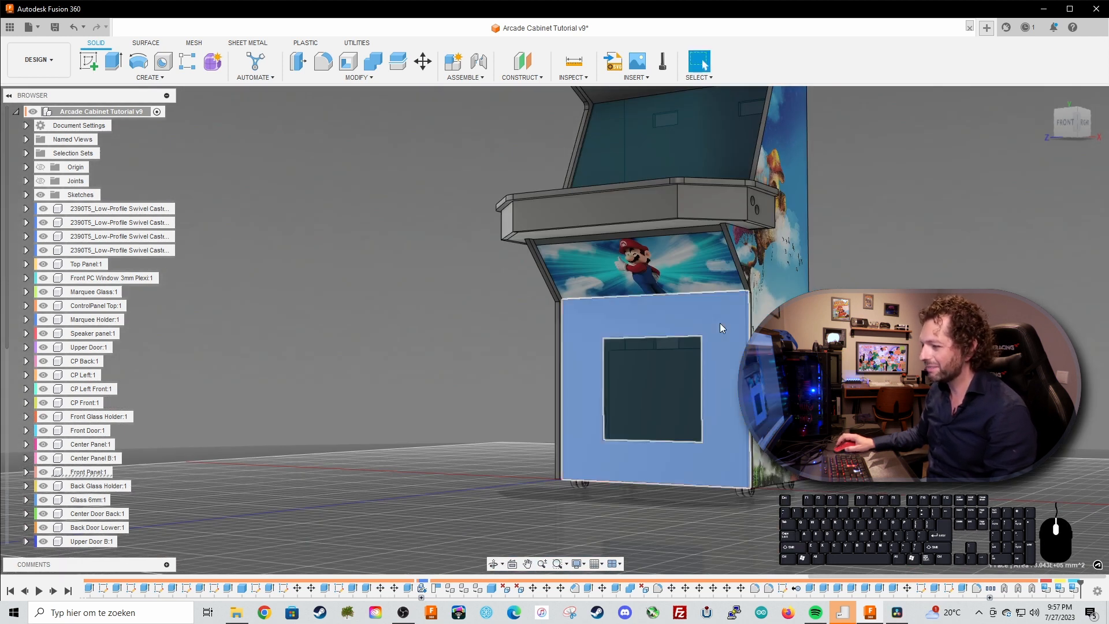
{"action": "right_click", "coordinate": [720, 324]}
{"action": "left_click", "coordinate": [723, 306]}
{"action": "left_click", "coordinate": [936, 269]}
- Insert the image Kickplate_R0_PSD from the computer as a decal on the lower front panel around the window opening
{"action": "left_click", "coordinate": [729, 321]}
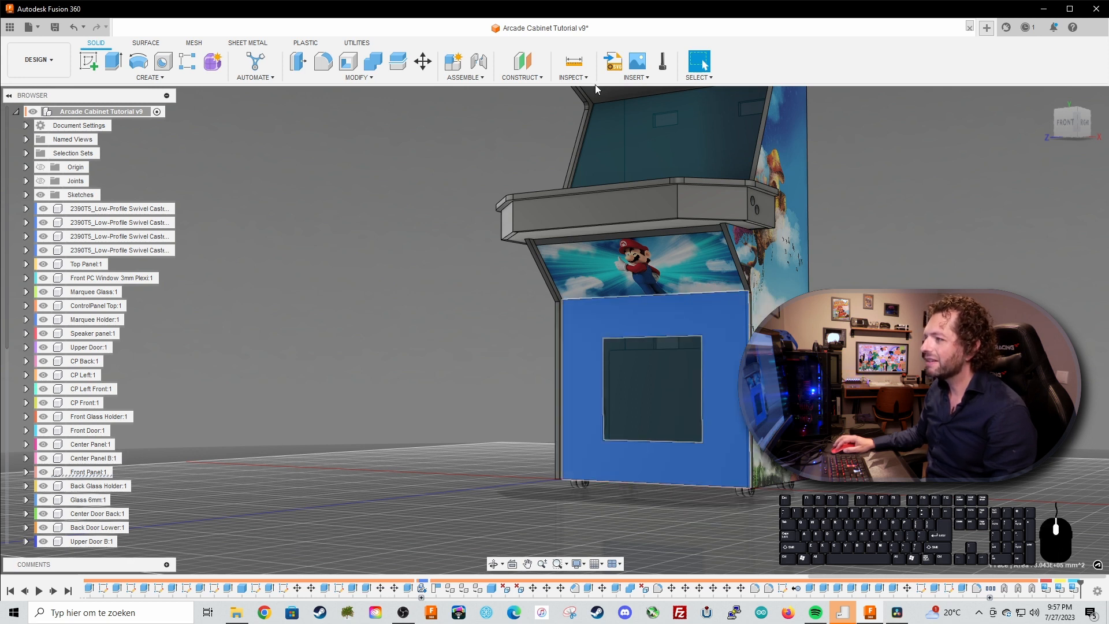
{"action": "left_click", "coordinate": [635, 77]}
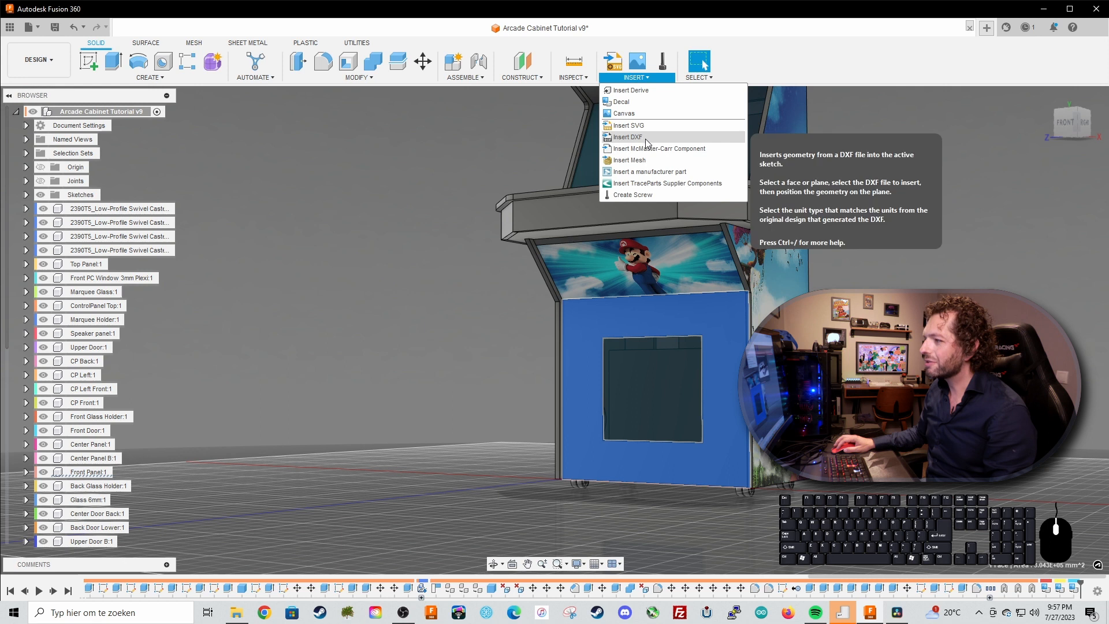
{"action": "left_click", "coordinate": [639, 102]}
{"action": "left_click", "coordinate": [414, 425]}
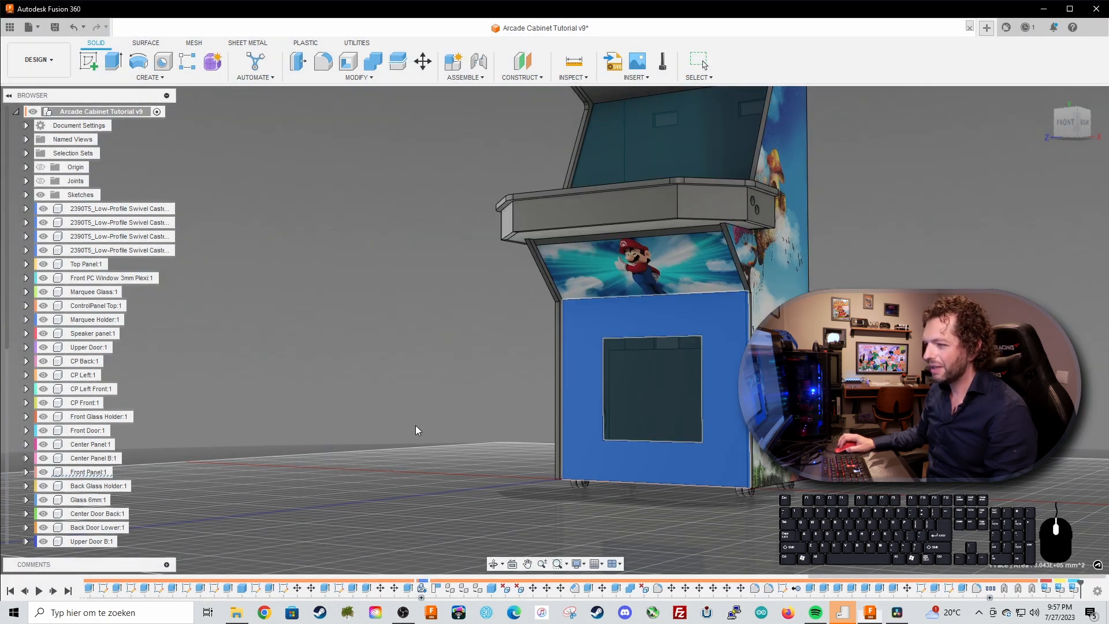
{"action": "double_click", "coordinate": [345, 137]}
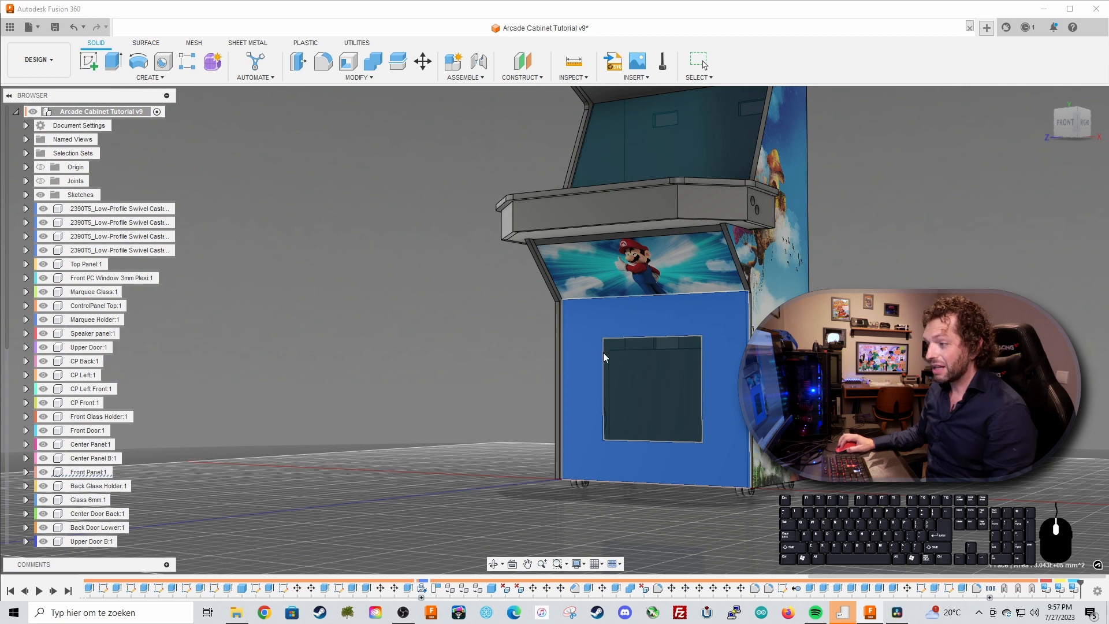
{"action": "left_click", "coordinate": [675, 417]}
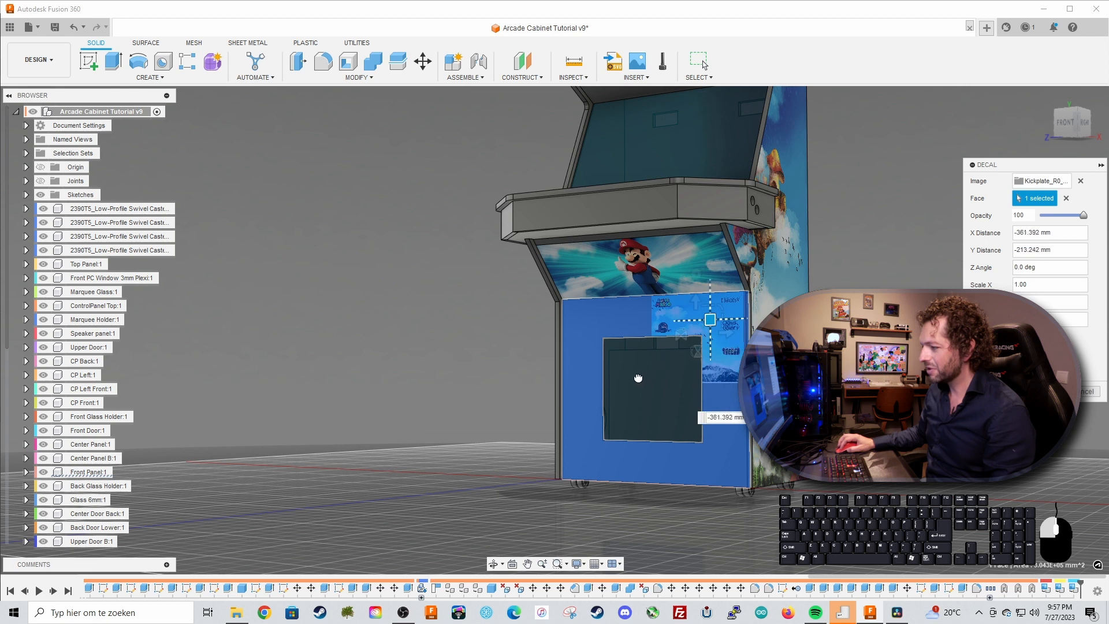
- Enlarge the kickplate decal to cover the whole lower front panel and place it at about X 134.4 mm and Y 31.5 mm
{"action": "left_click_drag", "start_coordinate": [725, 325], "coordinate": [678, 352]}
{"action": "left_click_drag", "start_coordinate": [726, 321], "coordinate": [761, 317]}
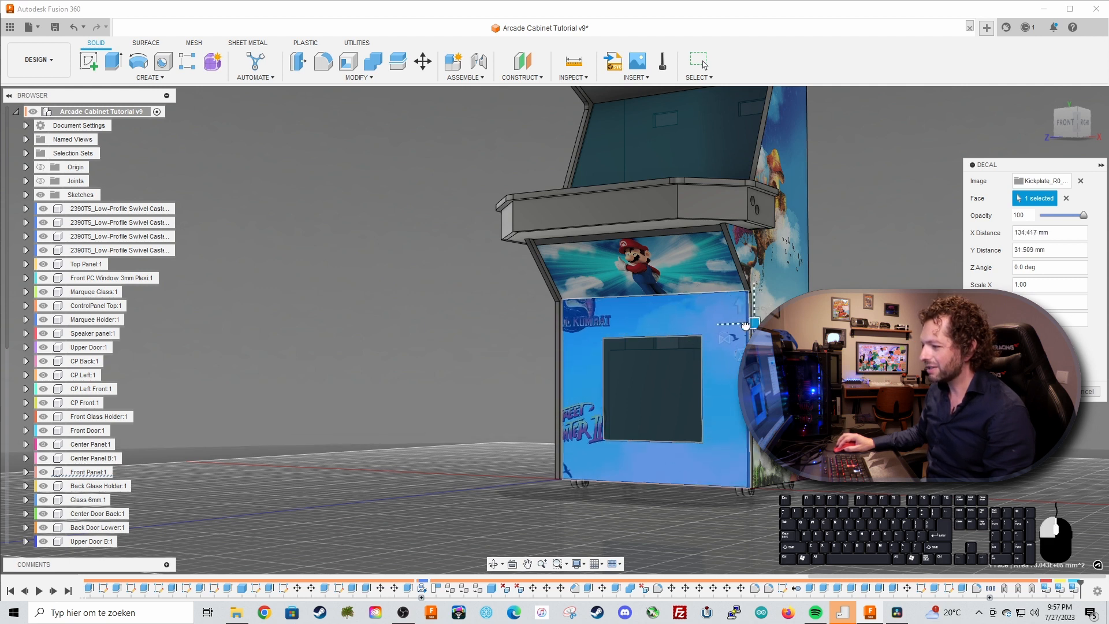
{"action": "key", "text": "Return"}
- Insert the image NEW CP WHITE2 from the Adventure folder as a decal on the control panel's top face
{"action": "scroll", "coordinate": [800, 324], "scroll_direction": "down", "scroll_amount": 2}
{"action": "middle_click_drag", "start_coordinate": [799, 324], "coordinate": [809, 399], "text": "shift"}
{"action": "left_click", "coordinate": [640, 346]}
{"action": "left_click", "coordinate": [678, 100]}
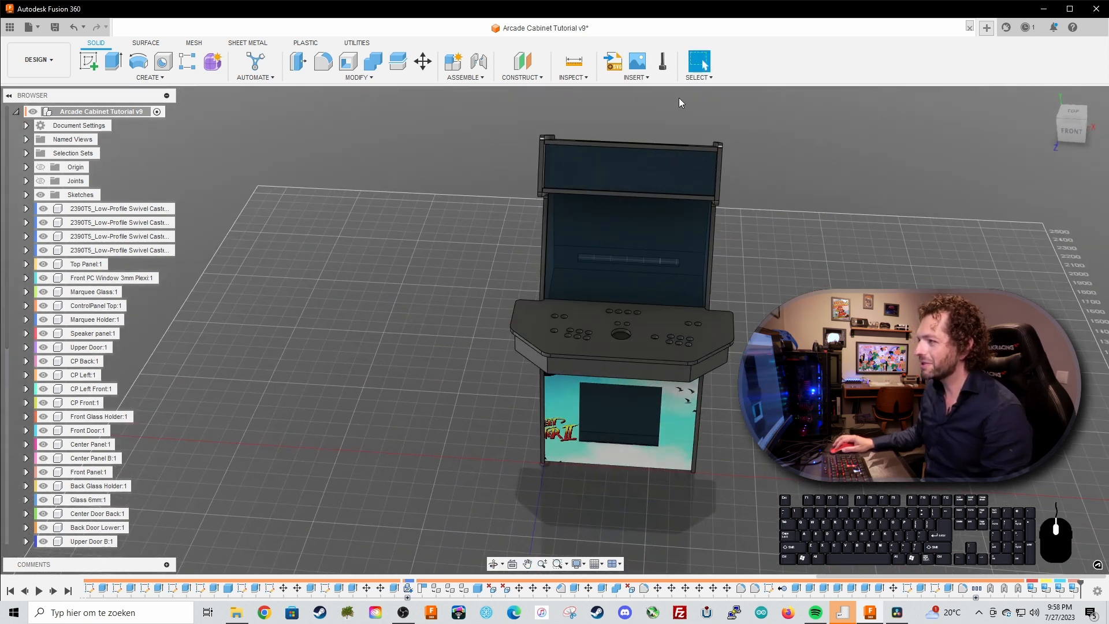
{"action": "left_click", "coordinate": [639, 77]}
{"action": "left_click", "coordinate": [629, 102]}
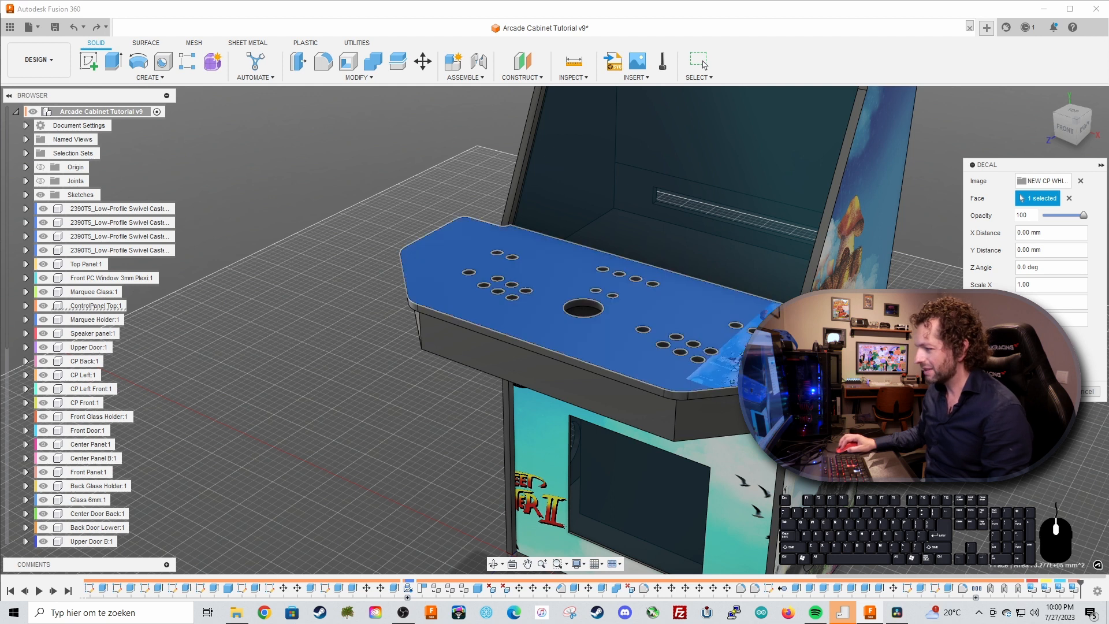
- Enlarge the control panel decal to cover the whole top face and place it at about X -12.5 mm and Y -23.2 mm
{"action": "left_click_drag", "start_coordinate": [778, 362], "coordinate": [758, 307]}
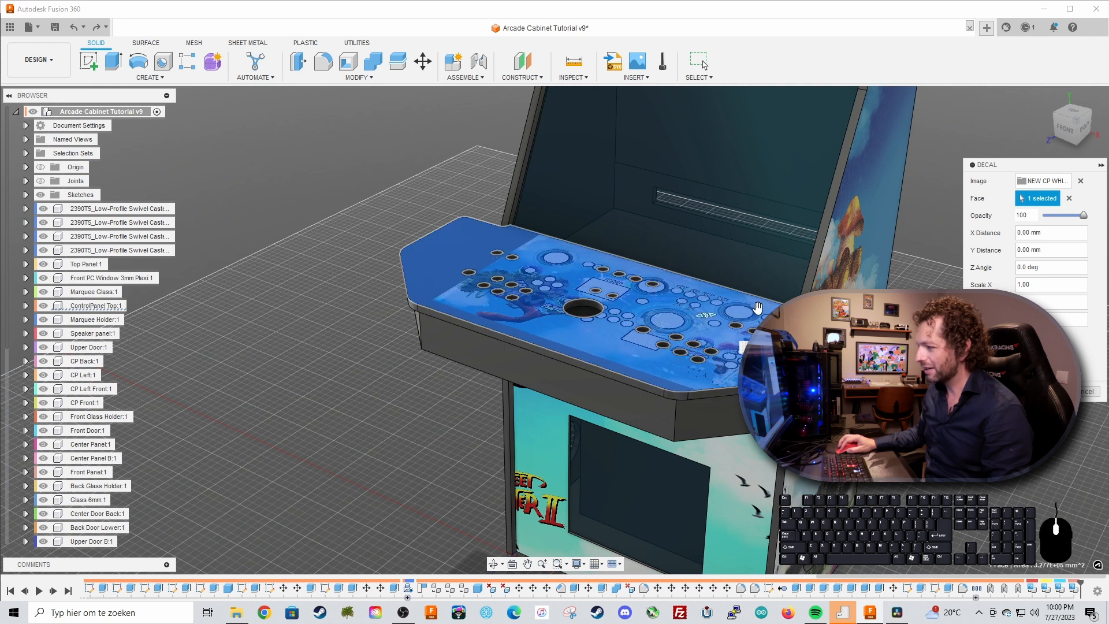
{"action": "left_click_drag", "start_coordinate": [675, 315], "coordinate": [613, 307]}
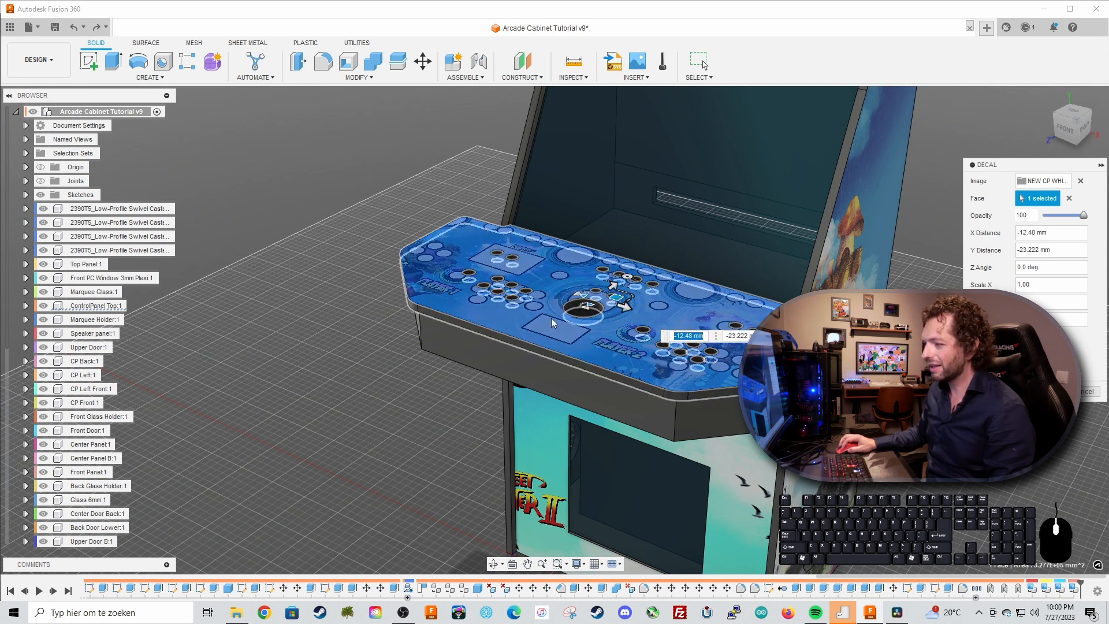
{"action": "left_click", "coordinate": [705, 64]}
- Open the appearance settings from the control panel box's angled front board and search the library for paint
{"action": "middle_click_drag", "start_coordinate": [636, 323], "coordinate": [490, 220], "text": "shift"}
{"action": "scroll", "coordinate": [635, 312], "scroll_direction": "down", "scroll_amount": 1}
{"action": "scroll", "coordinate": [635, 312], "scroll_direction": "down", "scroll_amount": 1}
{"action": "middle_click_drag", "start_coordinate": [635, 312], "coordinate": [561, 320], "text": "shift"}
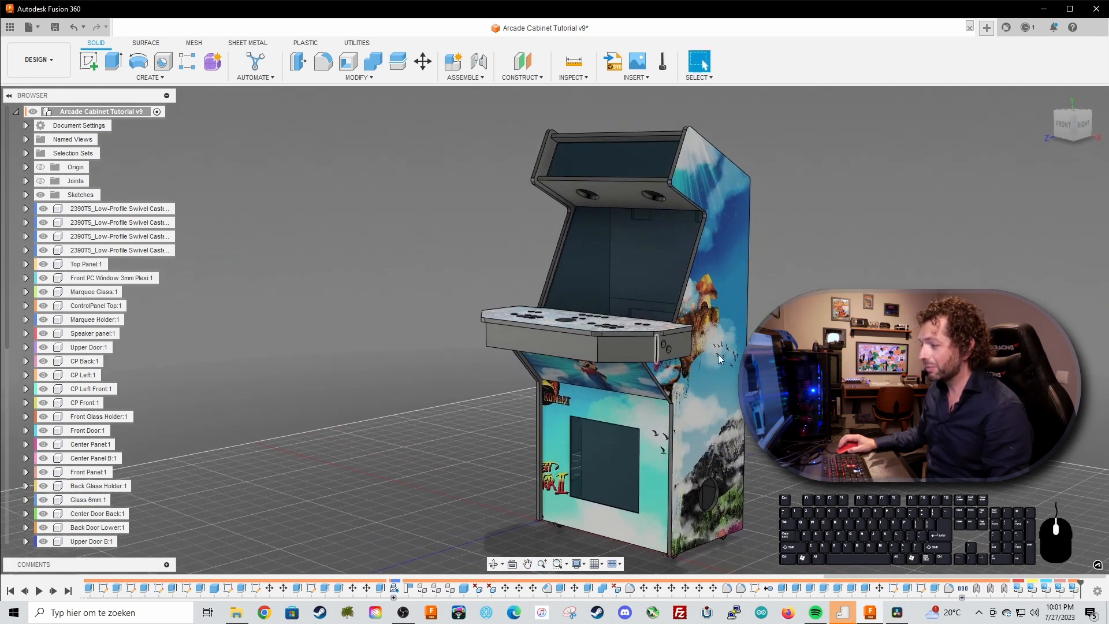
{"action": "right_click", "coordinate": [639, 349]}
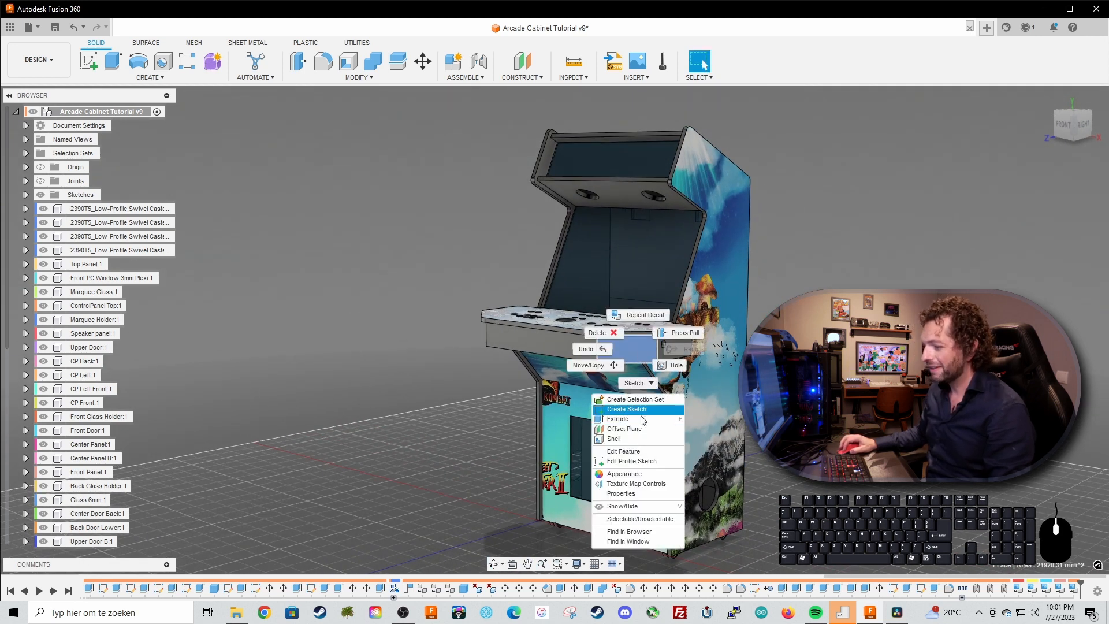
{"action": "left_click", "coordinate": [640, 478]}
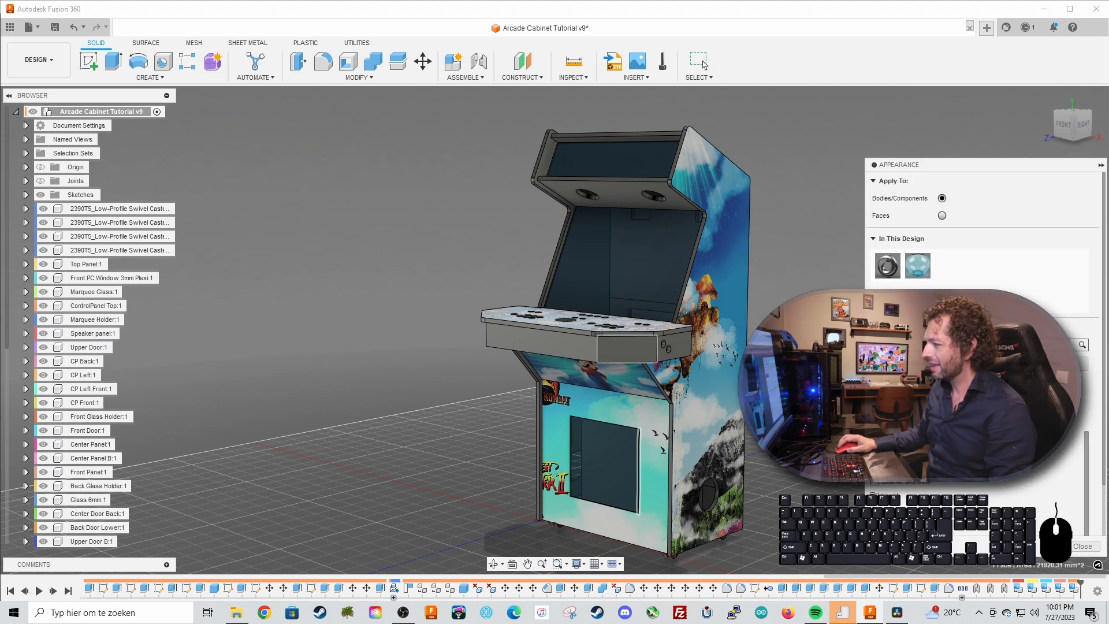
{"action": "left_click", "coordinate": [944, 345]}
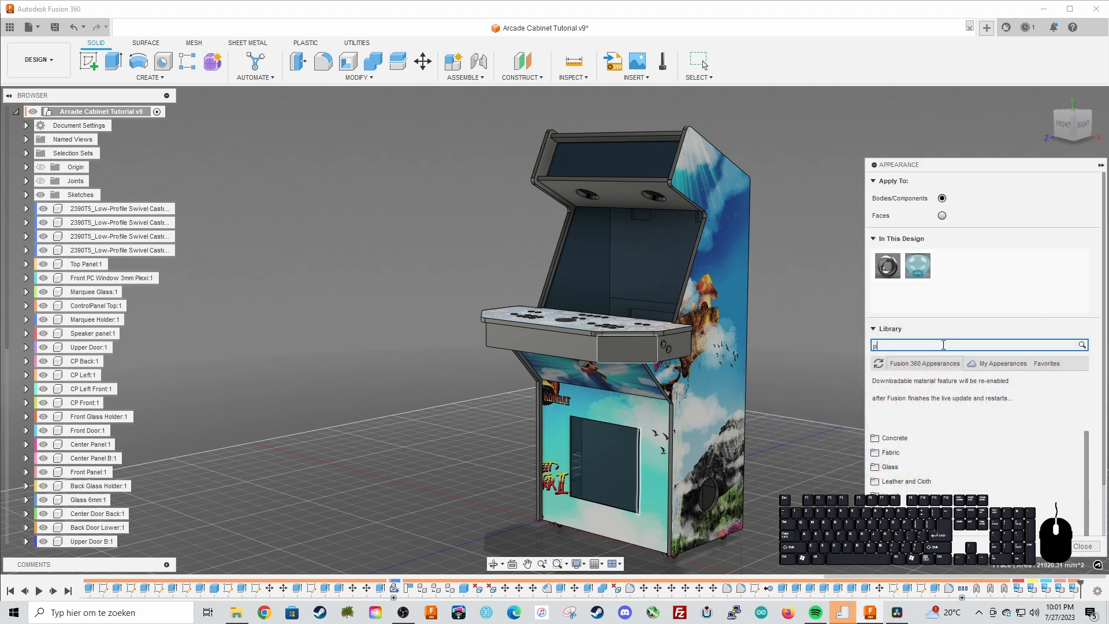
{"action": "key", "text": "Return"}
- Apply the Paint - Metallic (Black) appearance to the control panel box's front and side boards and to the speaker panel
{"action": "scroll", "coordinate": [954, 477], "scroll_direction": "down", "scroll_amount": 5}
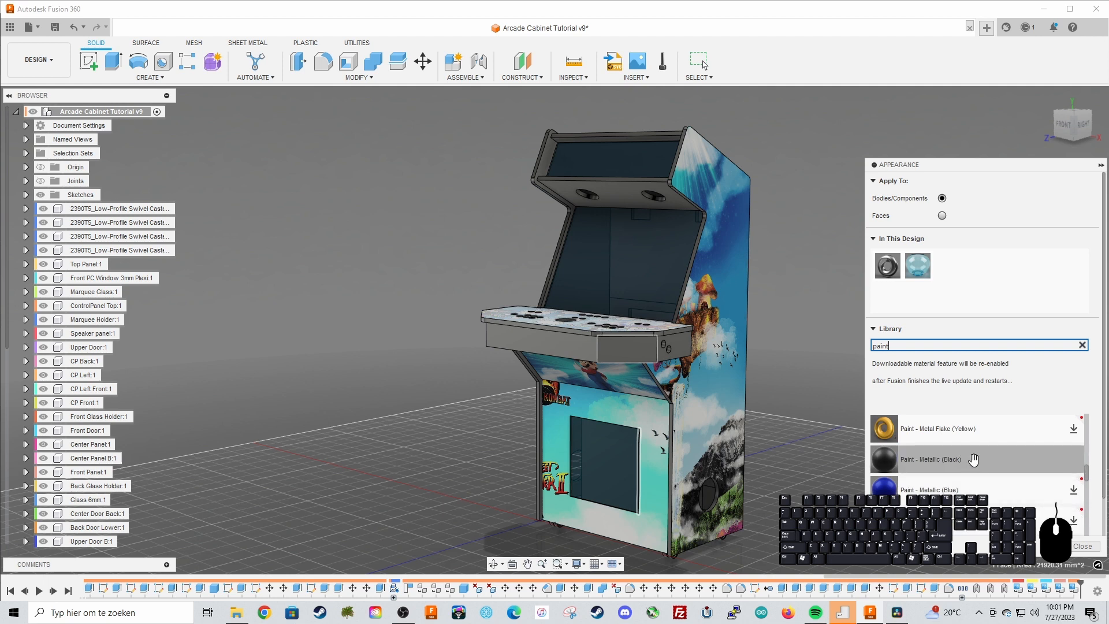
{"action": "scroll", "coordinate": [974, 459], "scroll_direction": "down", "scroll_amount": 3}
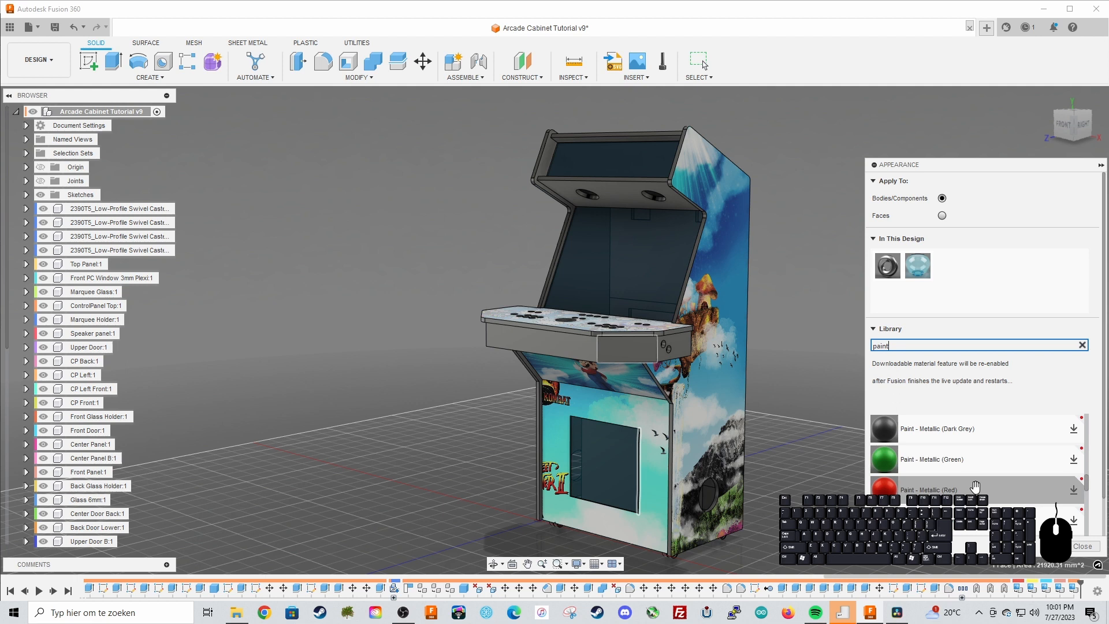
{"action": "scroll", "coordinate": [974, 478], "scroll_direction": "up", "scroll_amount": 3}
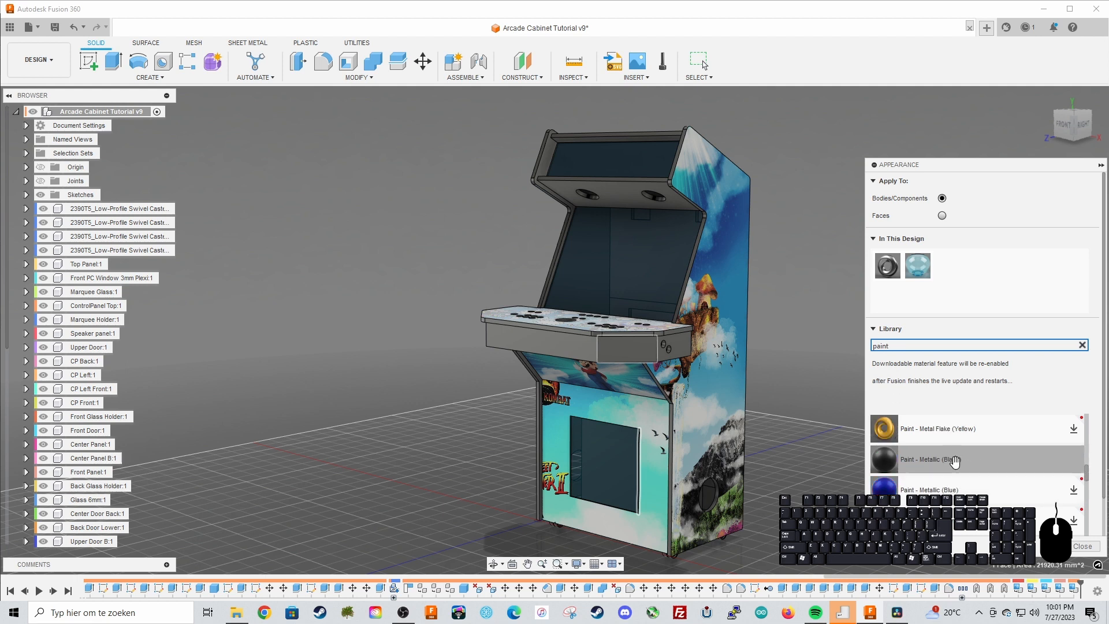
{"action": "left_click_drag", "start_coordinate": [921, 459], "coordinate": [631, 349]}
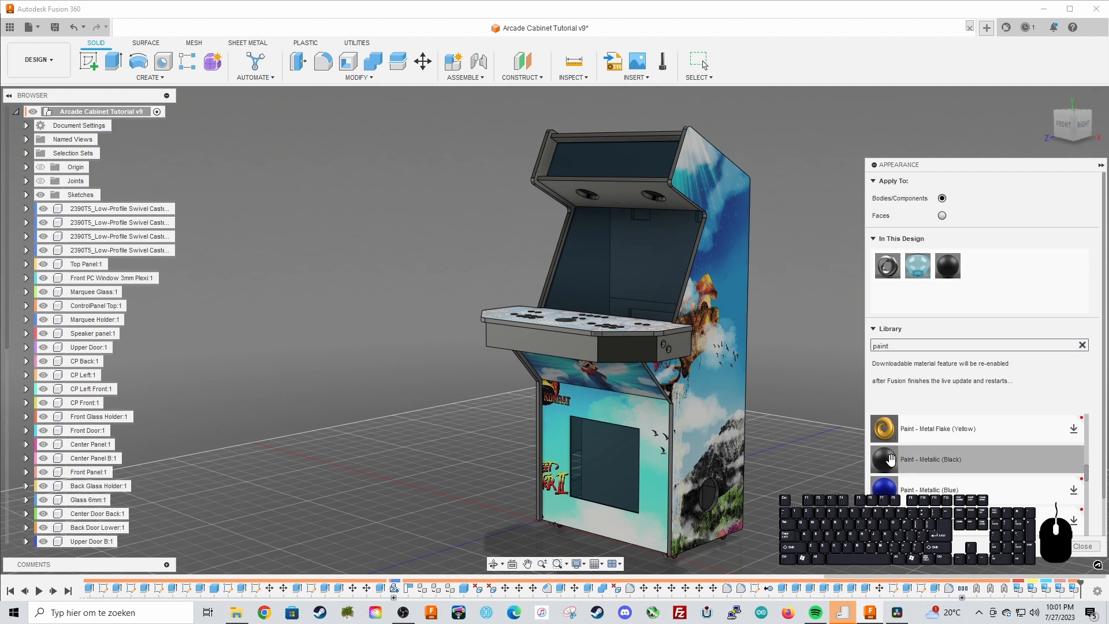
{"action": "left_click_drag", "start_coordinate": [891, 459], "coordinate": [677, 346]}
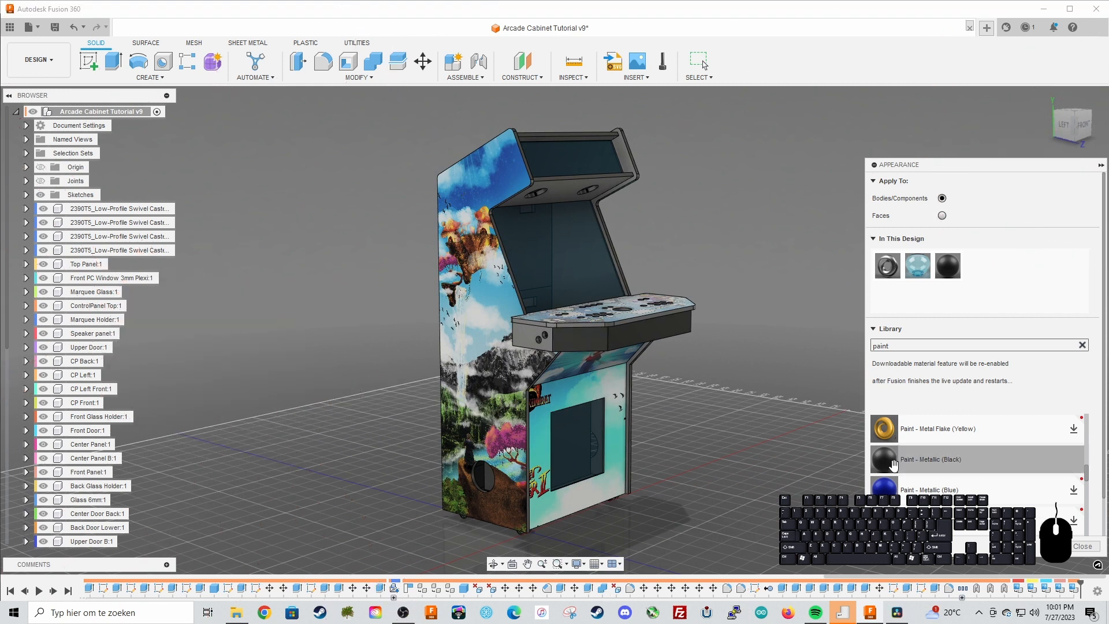
{"action": "mouse_move", "coordinate": [894, 464]}
{"action": "left_mouse_down"}
{"action": "mouse_move", "coordinate": [607, 338]}
{"action": "mouse_move", "coordinate": [541, 345]}
{"action": "left_mouse_up"}
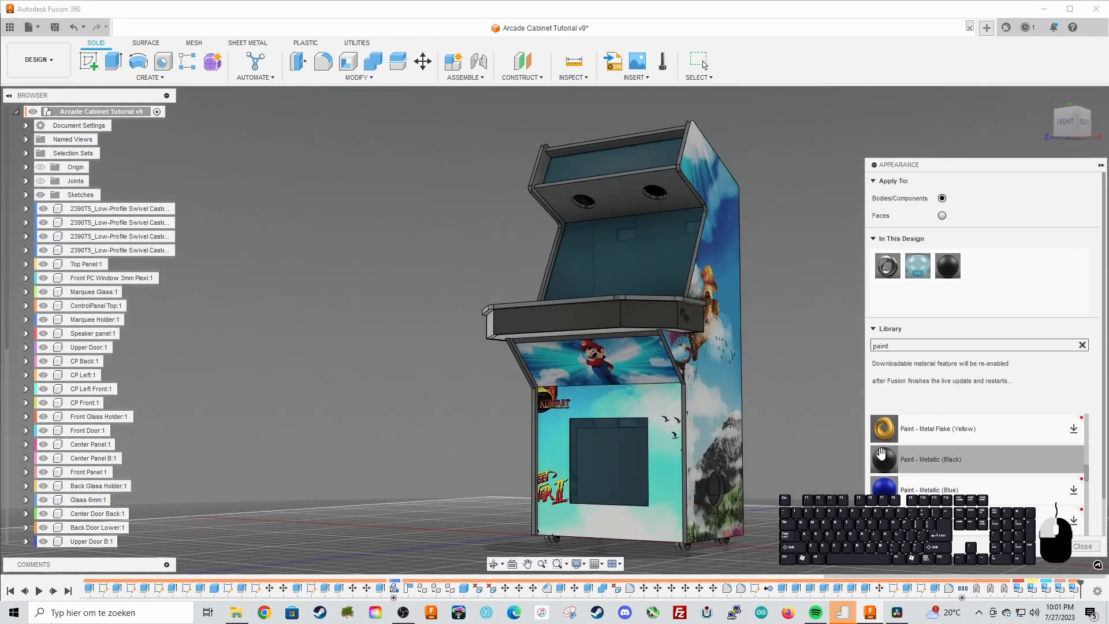
{"action": "left_click_drag", "start_coordinate": [894, 460], "coordinate": [628, 196]}
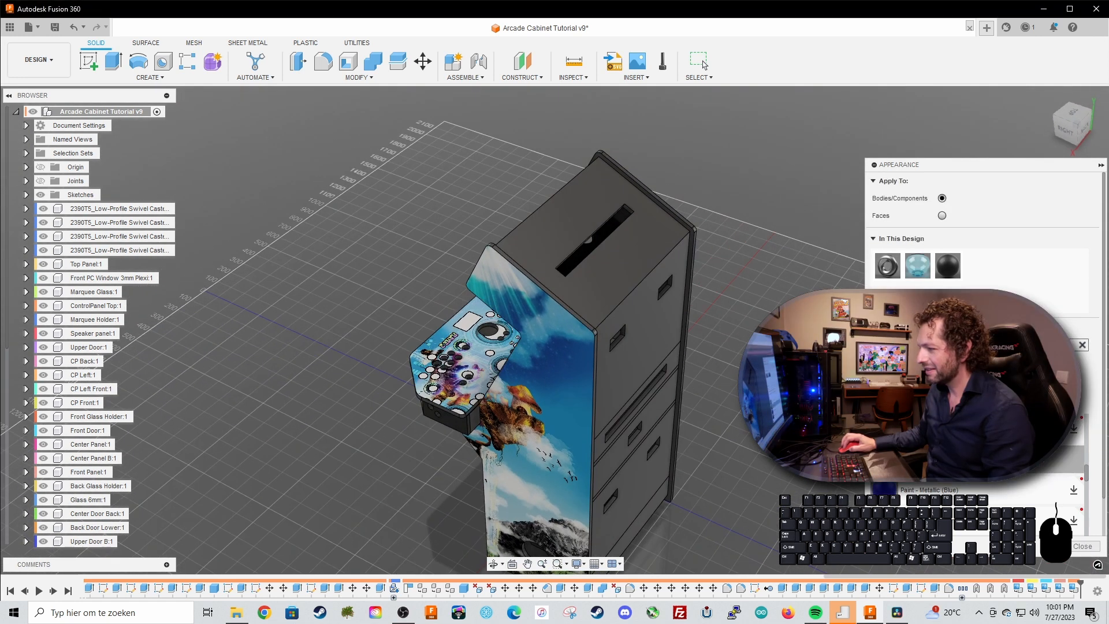
- Apply the Paint - Metallic (Black) appearance to the cabinet's top panel and to the doors and panels on its back
{"action": "mouse_move", "coordinate": [893, 460]}
{"action": "left_mouse_down"}
{"action": "mouse_move", "coordinate": [595, 266]}
{"action": "mouse_move", "coordinate": [664, 351]}
{"action": "left_mouse_up"}
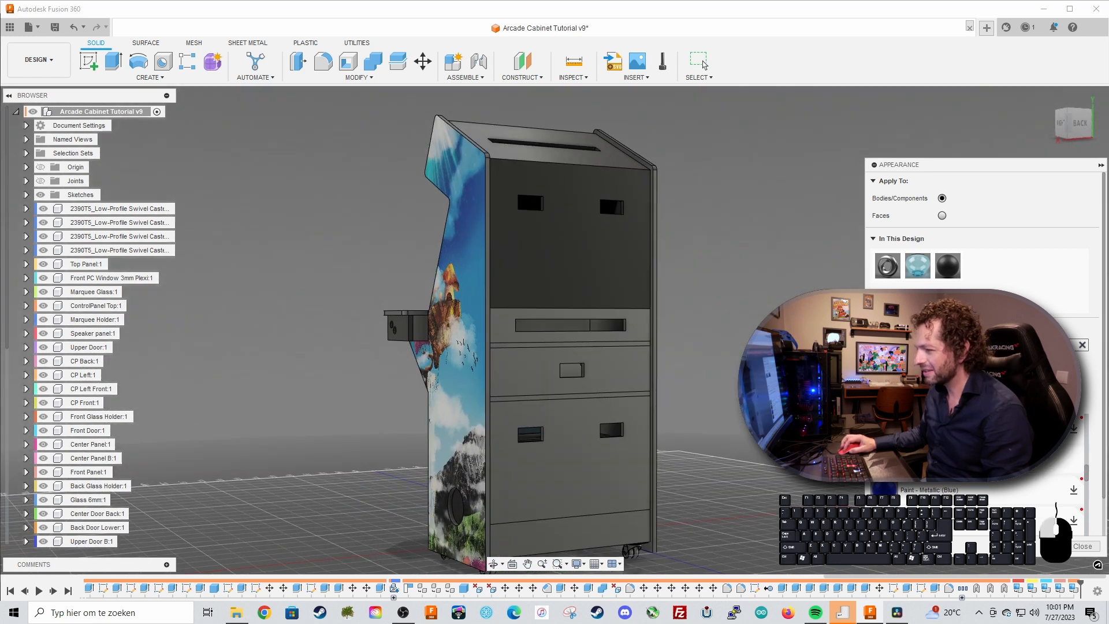
{"action": "left_click_drag", "start_coordinate": [665, 352], "coordinate": [631, 324]}
{"action": "mouse_move", "coordinate": [894, 460]}
{"action": "left_mouse_down"}
{"action": "mouse_move", "coordinate": [625, 381]}
{"action": "mouse_move", "coordinate": [617, 462]}
{"action": "left_mouse_up"}
{"action": "left_click_drag", "start_coordinate": [651, 518], "coordinate": [632, 518]}
{"action": "middle_click_drag", "start_coordinate": [631, 518], "coordinate": [716, 545], "text": "shift"}
{"action": "left_click_drag", "start_coordinate": [894, 460], "coordinate": [649, 363]}
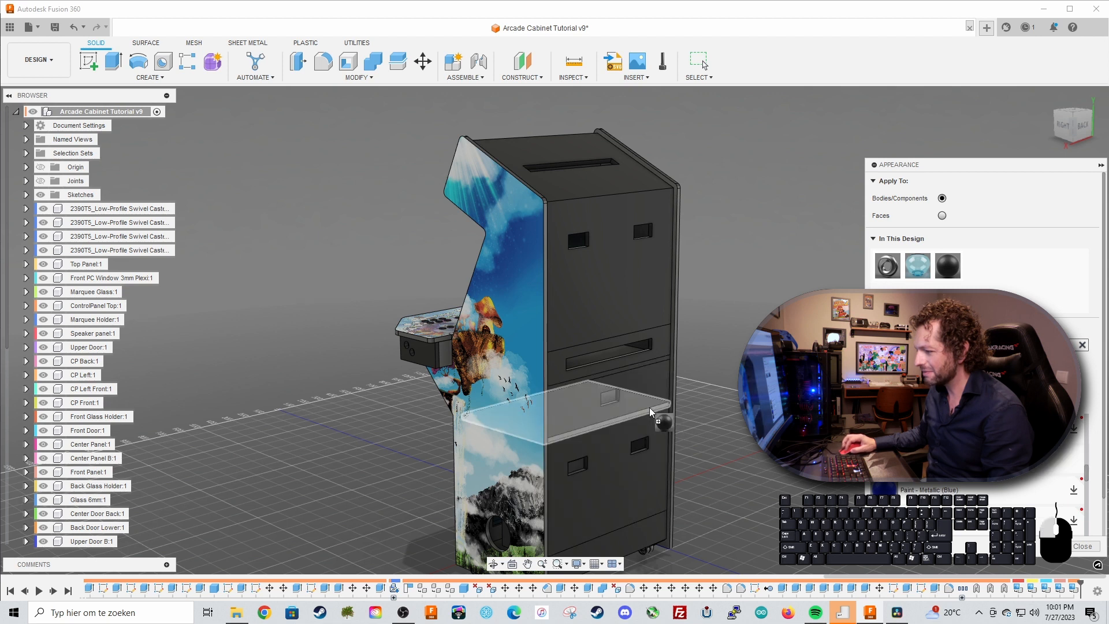
{"action": "scroll", "coordinate": [713, 399], "scroll_direction": "down", "scroll_amount": 3}
{"action": "scroll", "coordinate": [698, 419], "scroll_direction": "up", "scroll_amount": 3}
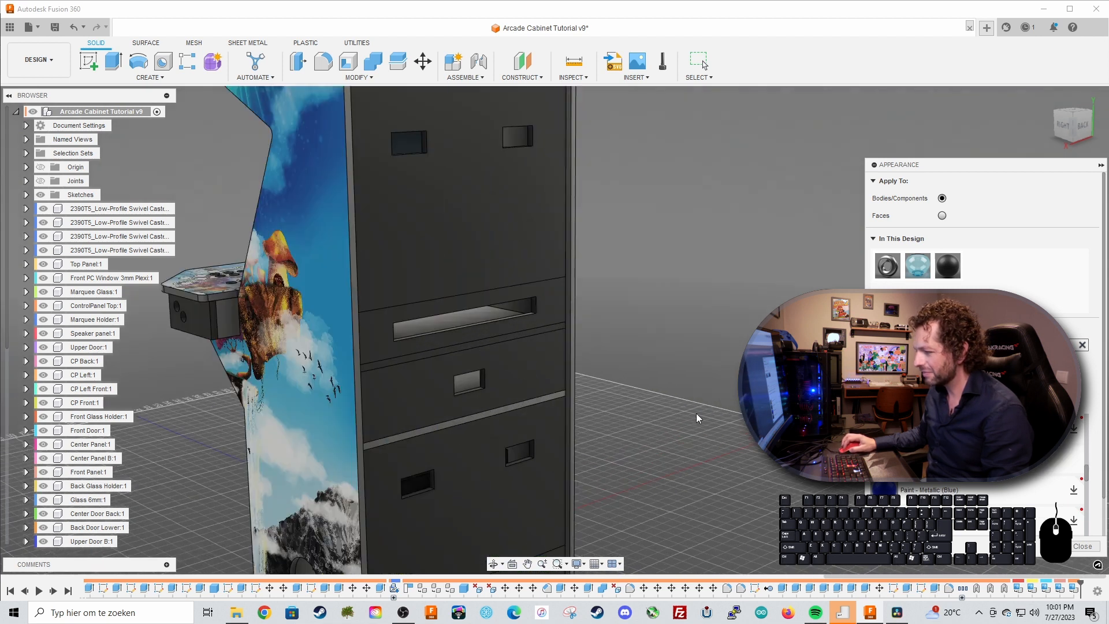
{"action": "left_click_drag", "start_coordinate": [947, 266], "coordinate": [510, 414]}
{"action": "scroll", "coordinate": [698, 446], "scroll_direction": "down", "scroll_amount": 2}
- Search the appearance library for gold
{"action": "middle_click_drag", "start_coordinate": [698, 445], "coordinate": [895, 444], "text": "shift"}
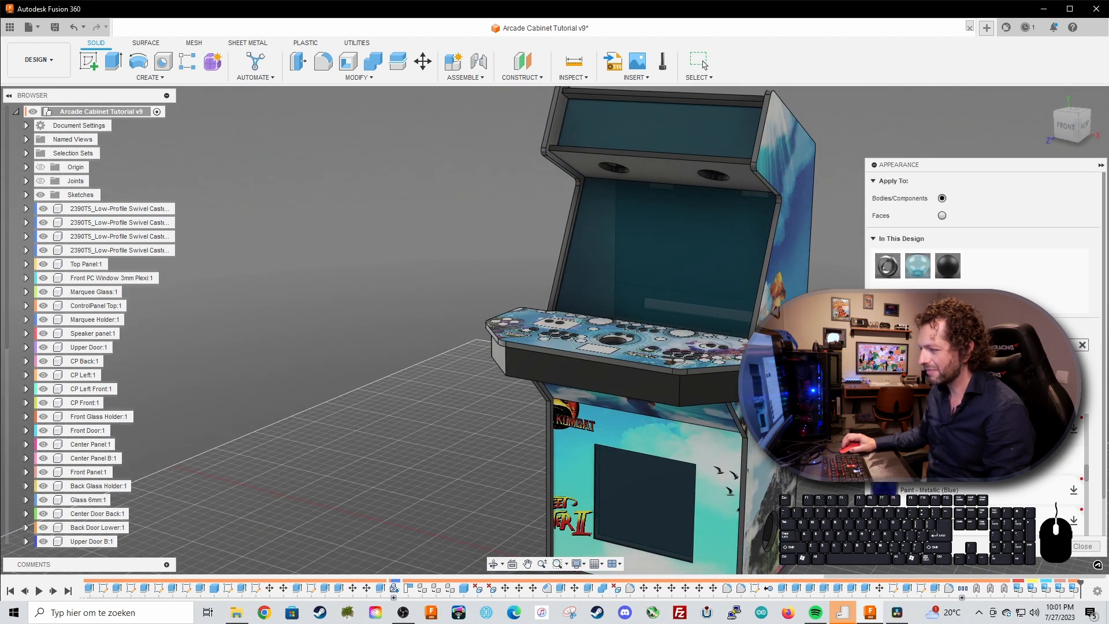
{"action": "scroll", "coordinate": [702, 439], "scroll_direction": "down", "scroll_amount": 2}
{"action": "middle_click_drag", "start_coordinate": [696, 450], "coordinate": [688, 329], "text": "shift"}
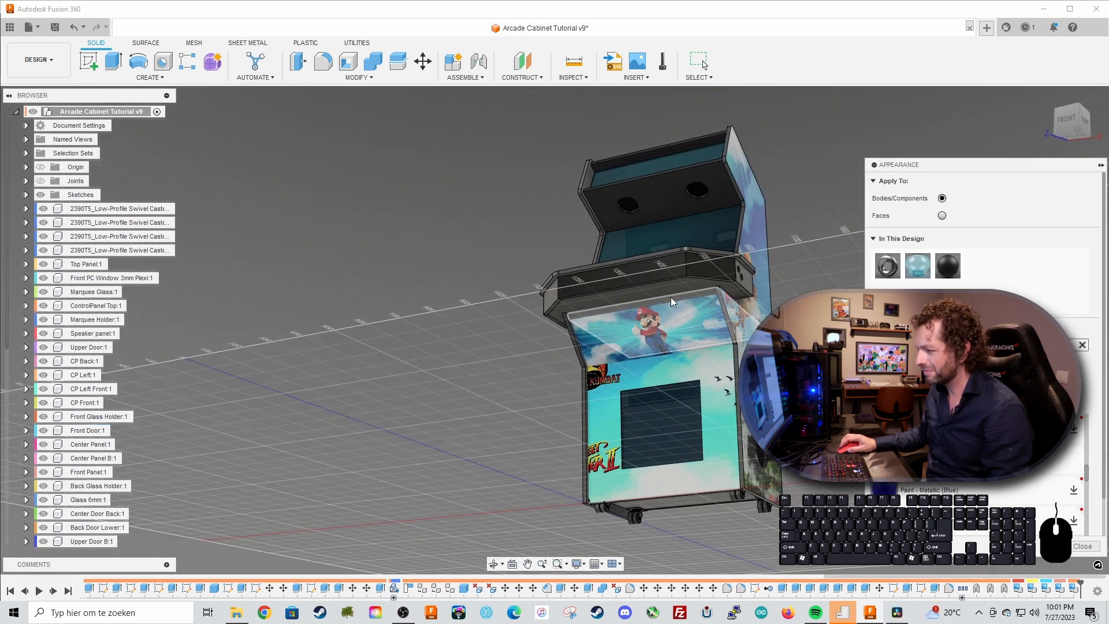
{"action": "scroll", "coordinate": [670, 302], "scroll_direction": "down", "scroll_amount": 1}
{"action": "middle_click_drag", "start_coordinate": [671, 302], "coordinate": [715, 341], "text": "shift"}
{"action": "scroll", "coordinate": [748, 367], "scroll_direction": "up", "scroll_amount": 2}
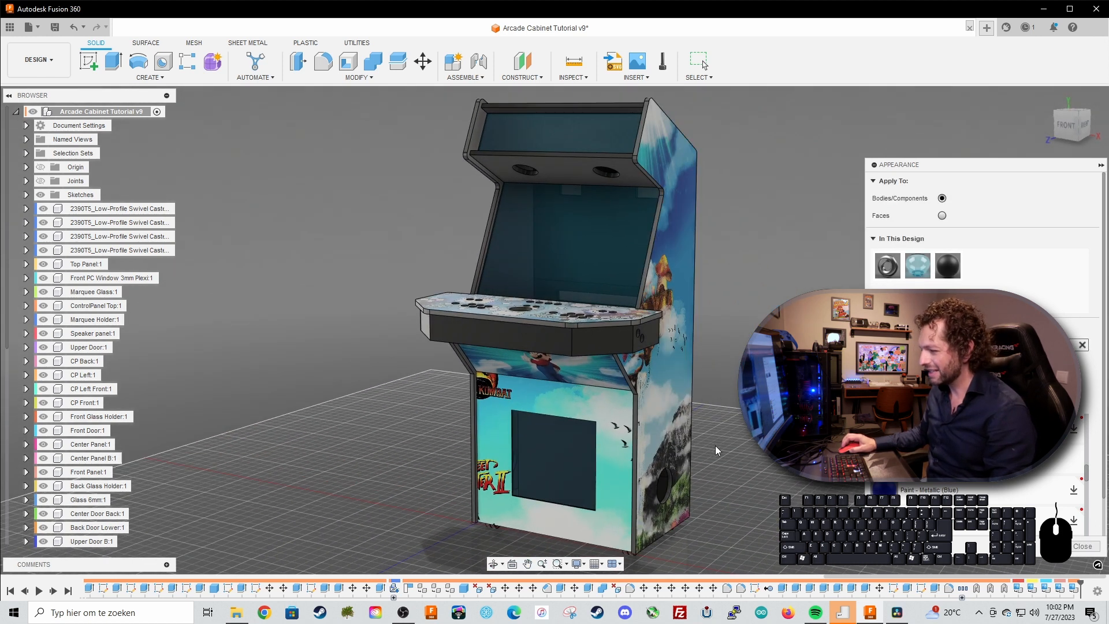
{"action": "middle_click_drag", "start_coordinate": [715, 445], "coordinate": [726, 425]}
{"action": "left_click", "coordinate": [941, 348]}
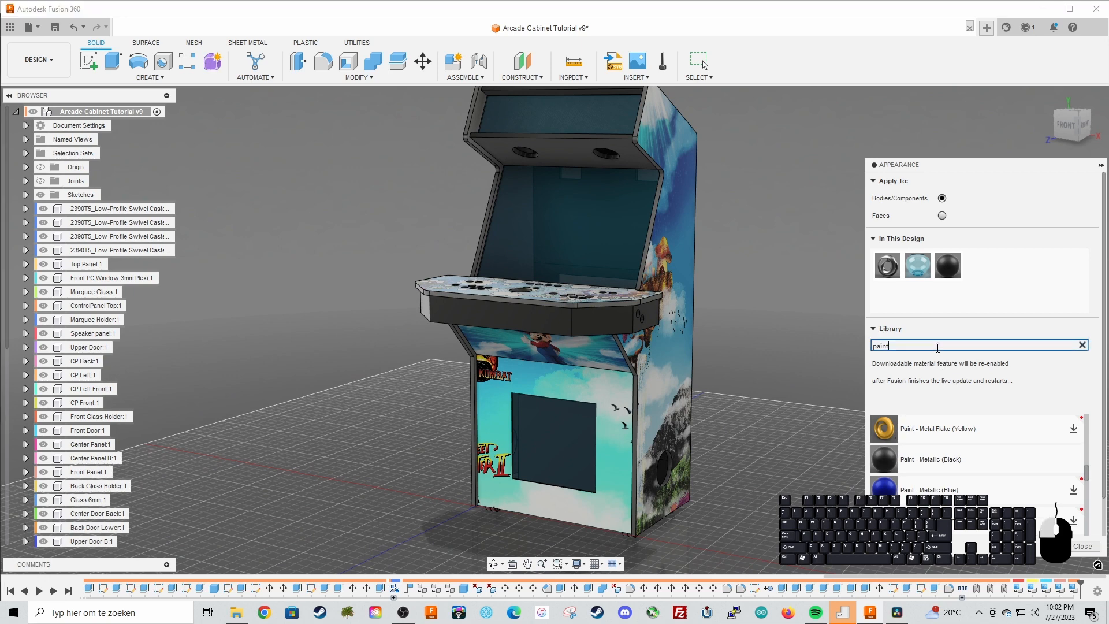
{"action": "left_click_drag", "start_coordinate": [937, 348], "coordinate": [876, 348]}
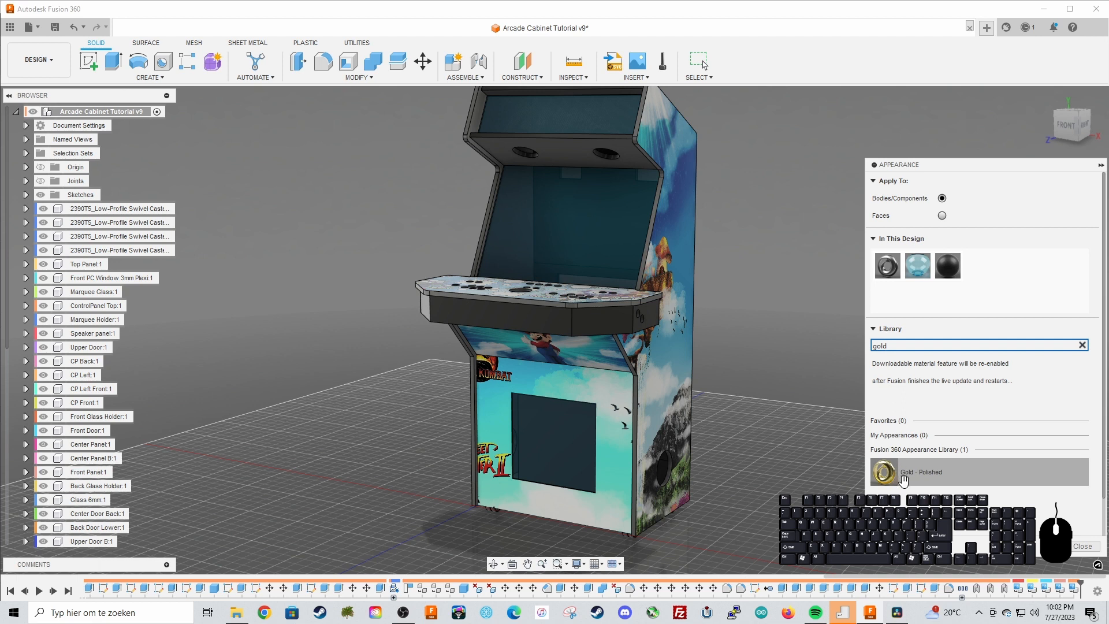
{"action": "left_click_drag", "start_coordinate": [891, 473], "coordinate": [735, 488]}
{"action": "left_click_drag", "start_coordinate": [869, 477], "coordinate": [883, 472]}
- Switch the appearance target to faces and apply Gold - Polished to the right side panel's lower front edge
{"action": "left_click", "coordinate": [942, 216]}
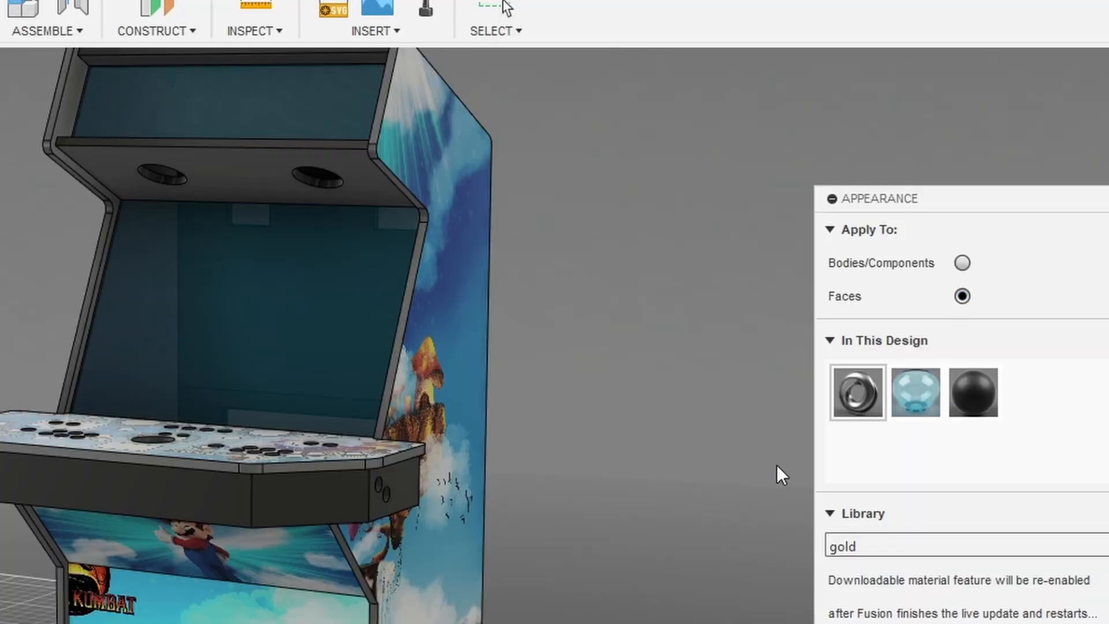
{"action": "scroll", "coordinate": [614, 362], "scroll_direction": "up", "scroll_amount": 4}
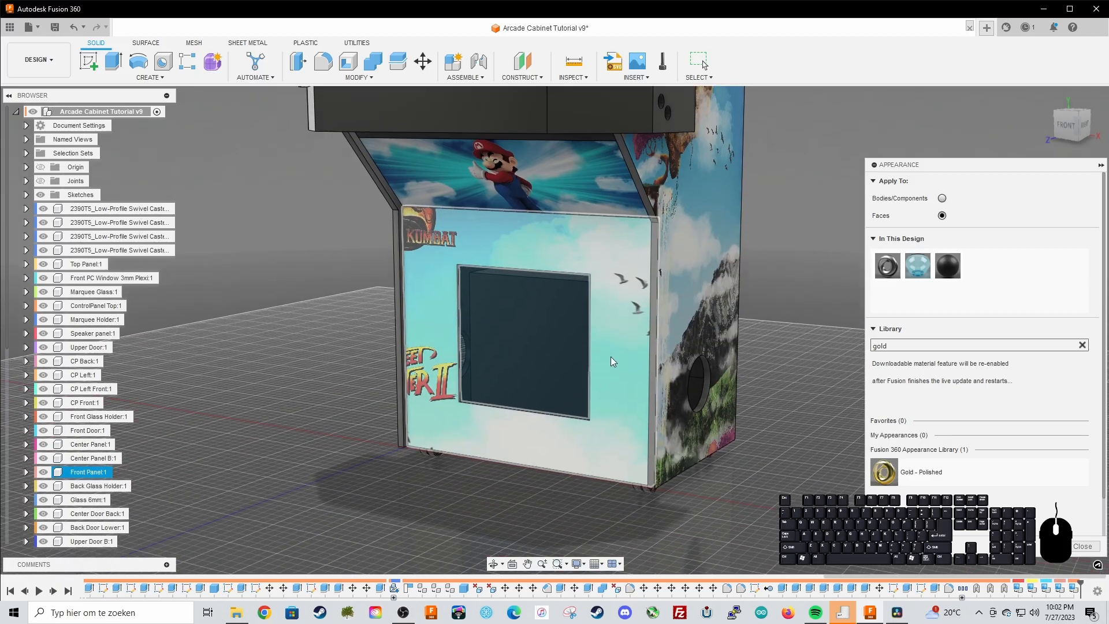
{"action": "scroll", "coordinate": [613, 361], "scroll_direction": "up", "scroll_amount": 3}
{"action": "left_click_drag", "start_coordinate": [883, 471], "coordinate": [672, 452]}
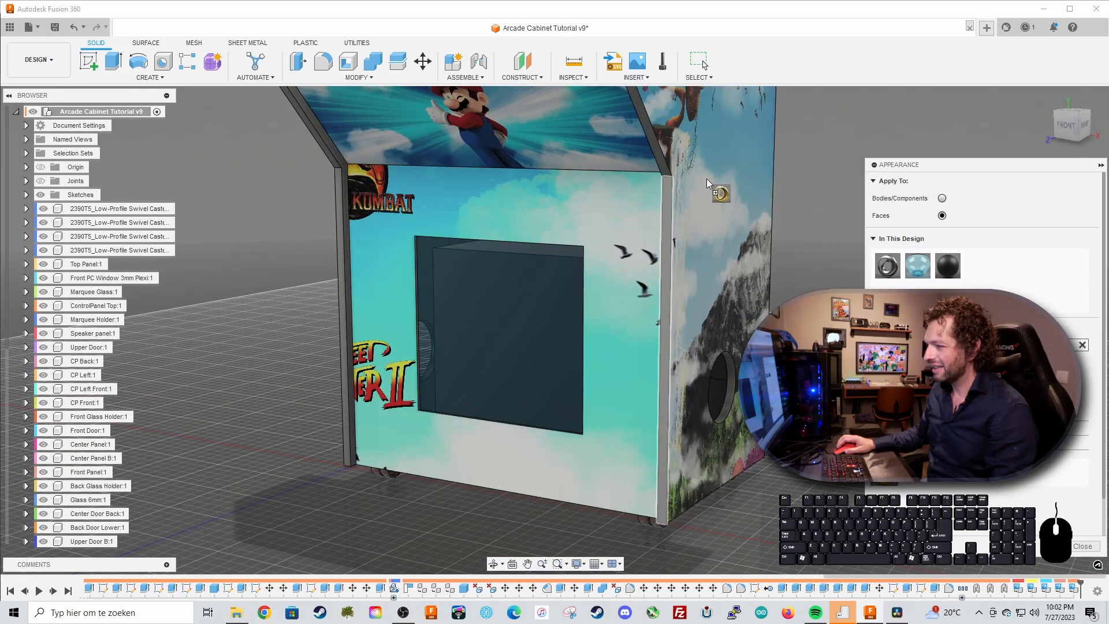
{"action": "left_click_drag", "start_coordinate": [706, 179], "coordinate": [706, 179]}
{"action": "middle_click_drag", "start_coordinate": [705, 182], "coordinate": [709, 245]}
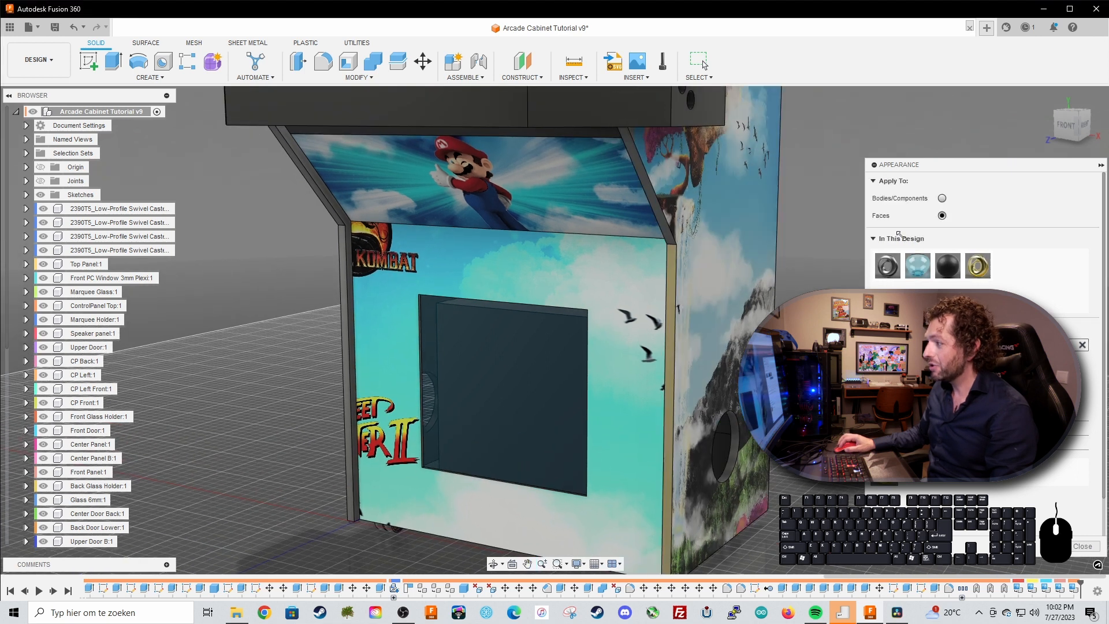
- Try to apply Gold - Polished to the whole right side panel body, removing the appearances applied to its faces
{"action": "left_click", "coordinate": [942, 198]}
{"action": "left_click_drag", "start_coordinate": [980, 258], "coordinate": [666, 380]}
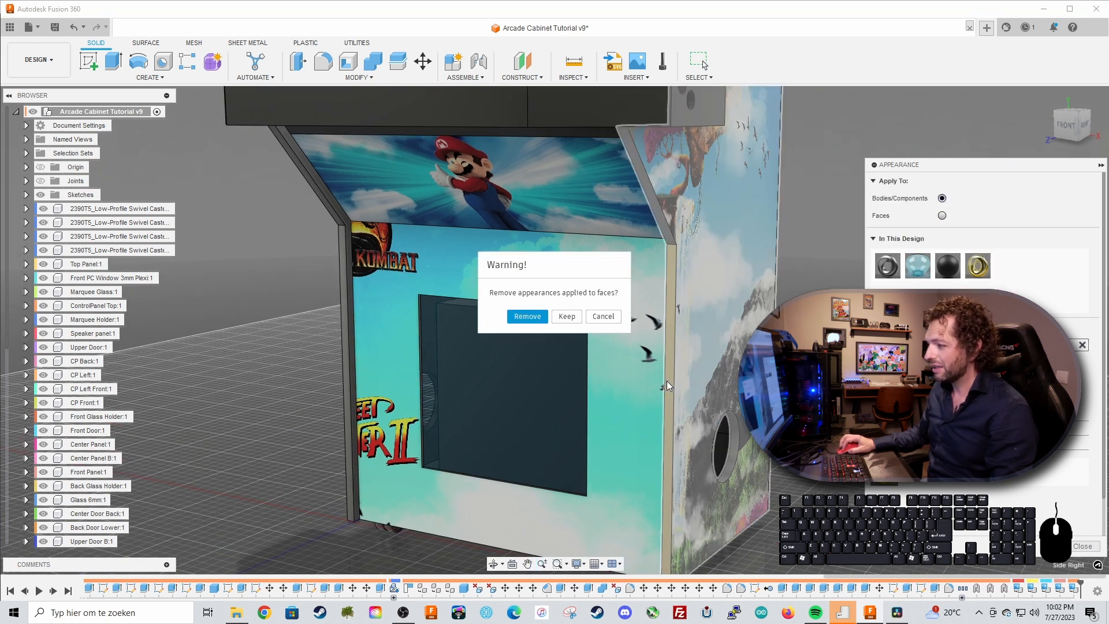
{"action": "left_click", "coordinate": [527, 316]}
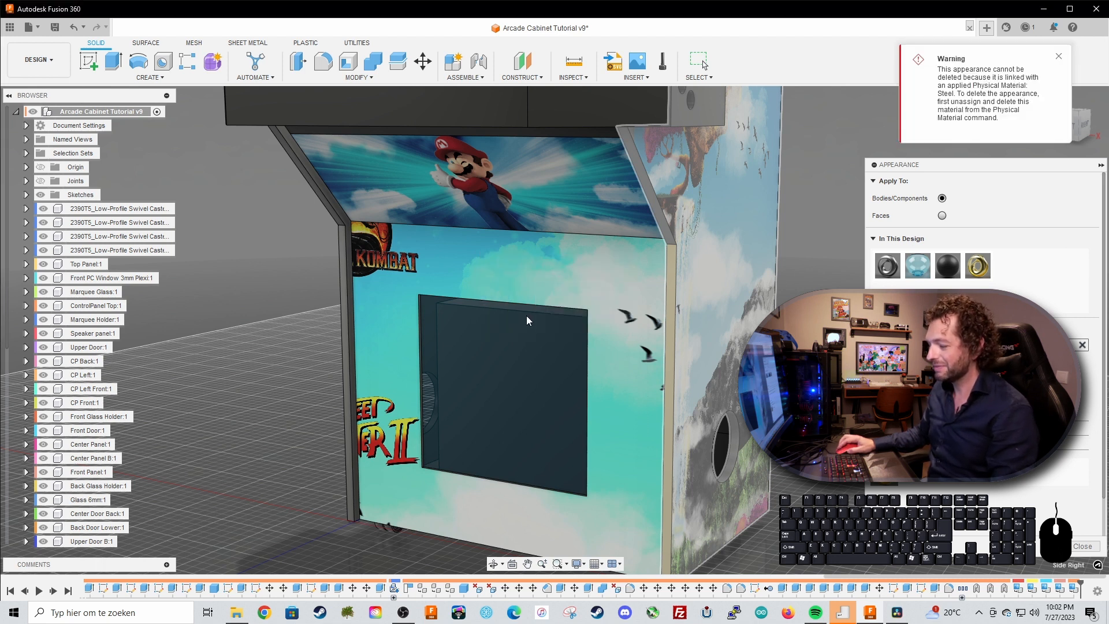
{"action": "scroll", "coordinate": [658, 313], "scroll_direction": "down", "scroll_amount": 8}
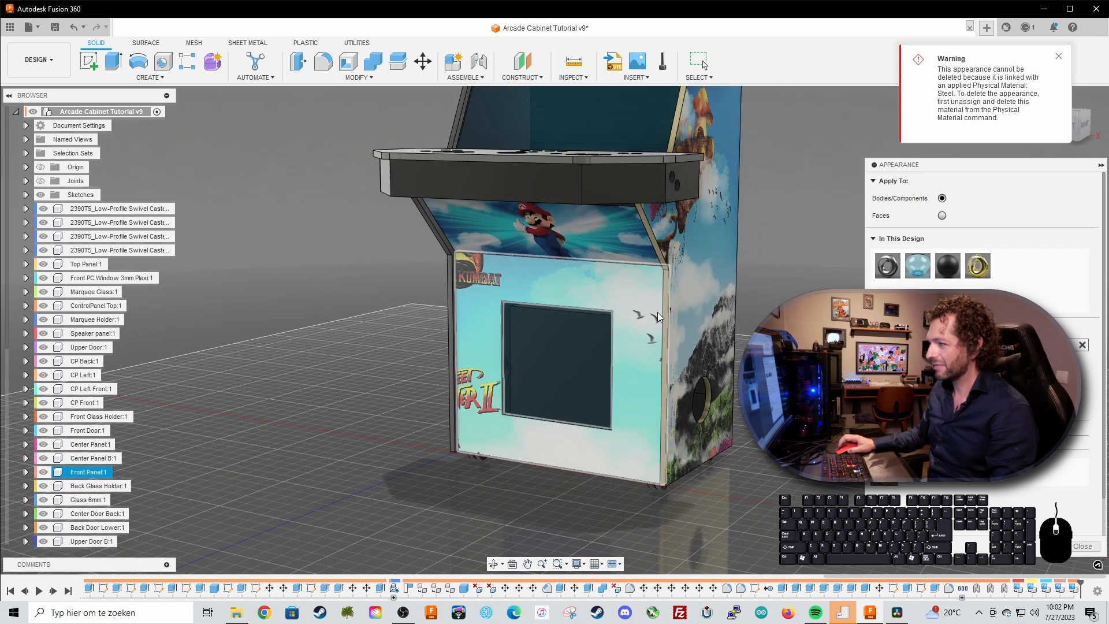
{"action": "middle_click_drag", "start_coordinate": [658, 312], "coordinate": [672, 401], "text": "shift"}
{"action": "scroll", "coordinate": [663, 269], "scroll_direction": "up", "scroll_amount": 6}
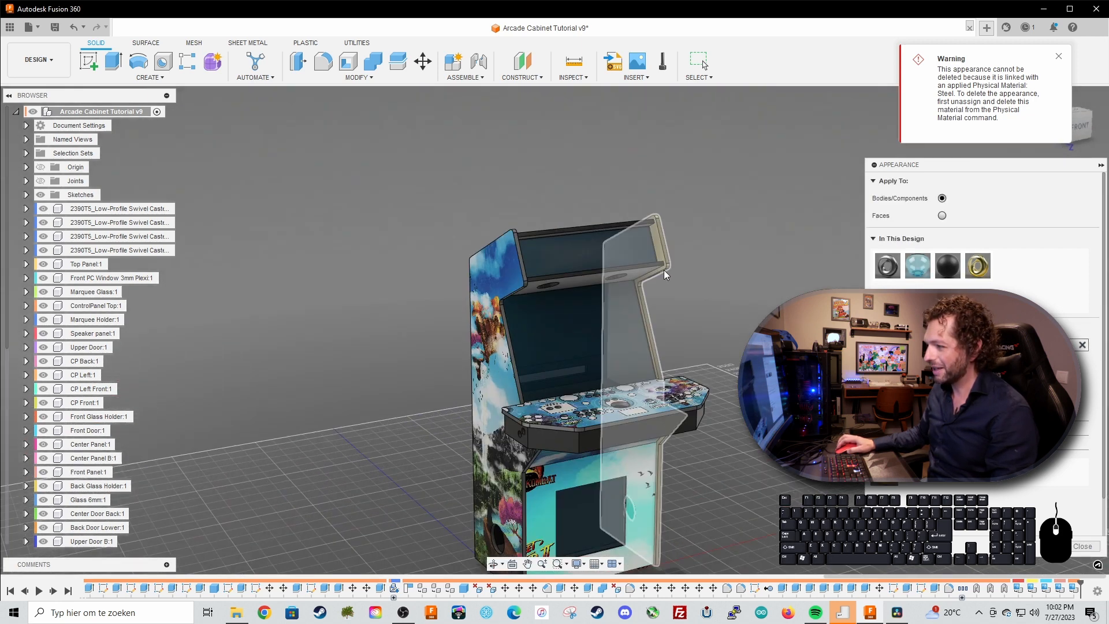
{"action": "middle_click_drag", "start_coordinate": [715, 283], "coordinate": [656, 296], "text": "shift"}
{"action": "key", "text": "Escape"}
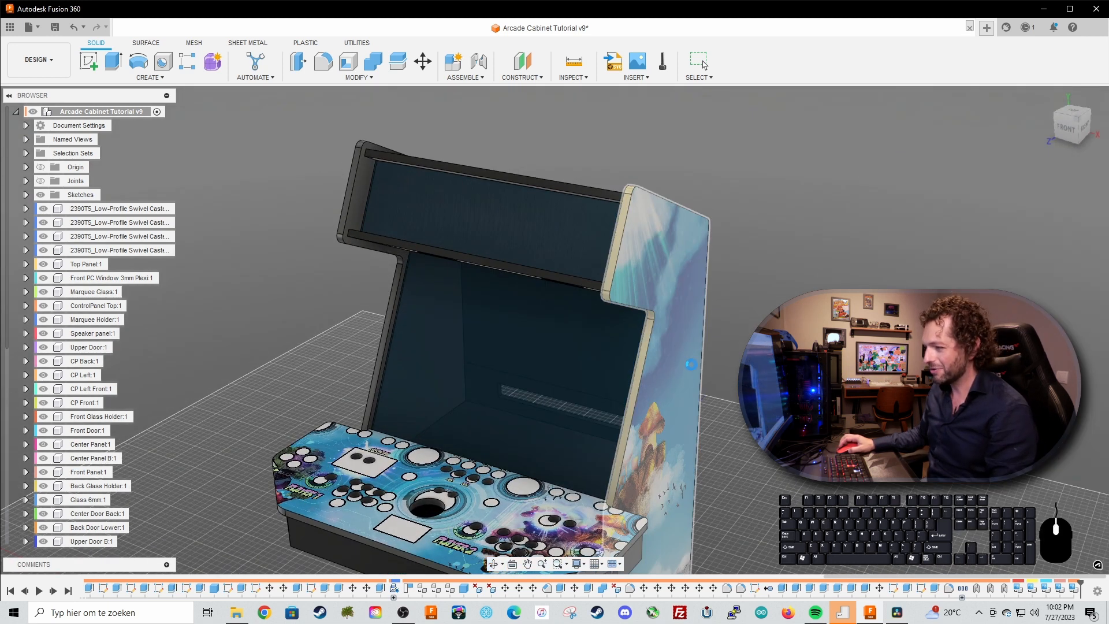
{"action": "middle_click_drag", "start_coordinate": [652, 387], "coordinate": [722, 390], "text": "shift"}
{"action": "scroll", "coordinate": [699, 361], "scroll_direction": "down", "scroll_amount": 4}
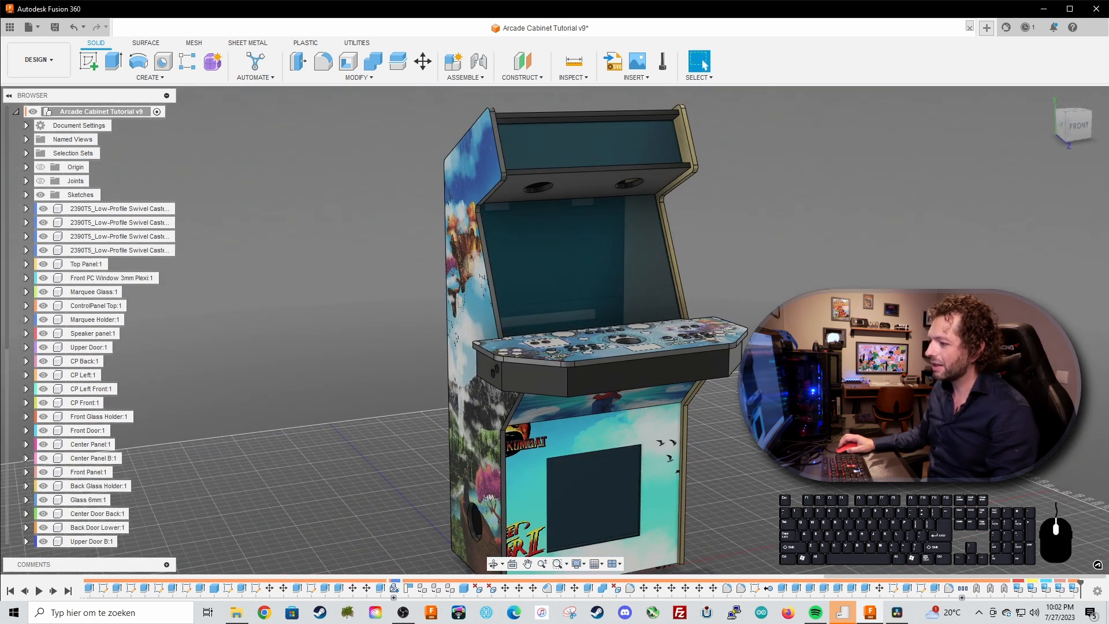
- Reopen the appearance settings from the right side panel's front edge and apply the gold to its angled edge face below the control panel
{"action": "middle_click_drag", "start_coordinate": [751, 390], "coordinate": [682, 390], "text": "shift"}
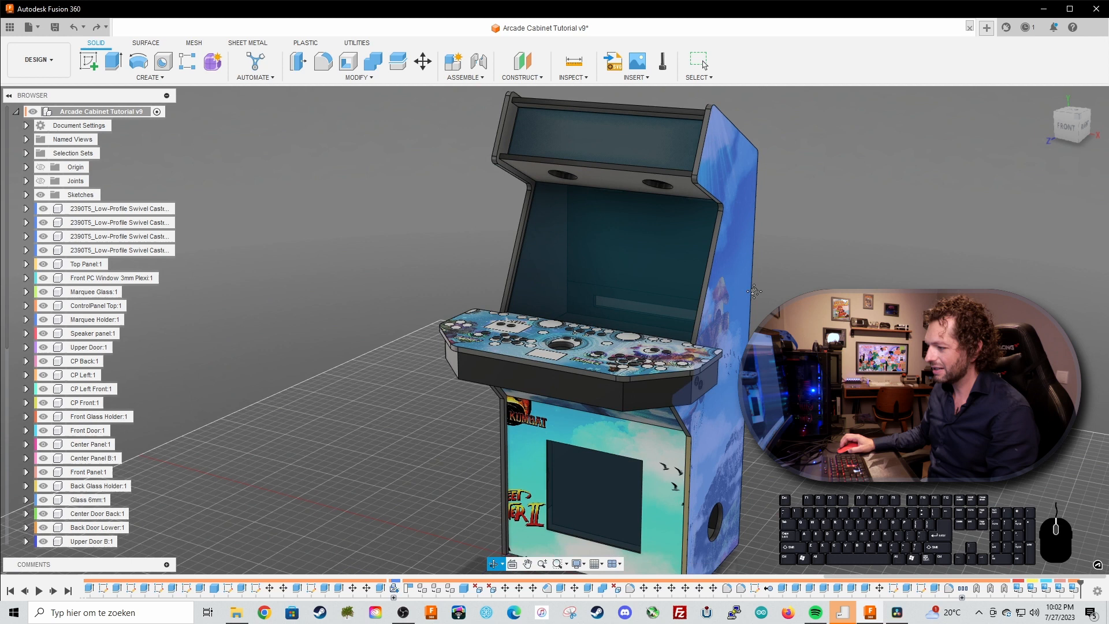
{"action": "middle_click_drag", "start_coordinate": [716, 520], "coordinate": [720, 390]}
{"action": "scroll", "coordinate": [721, 390], "scroll_direction": "up", "scroll_amount": 3}
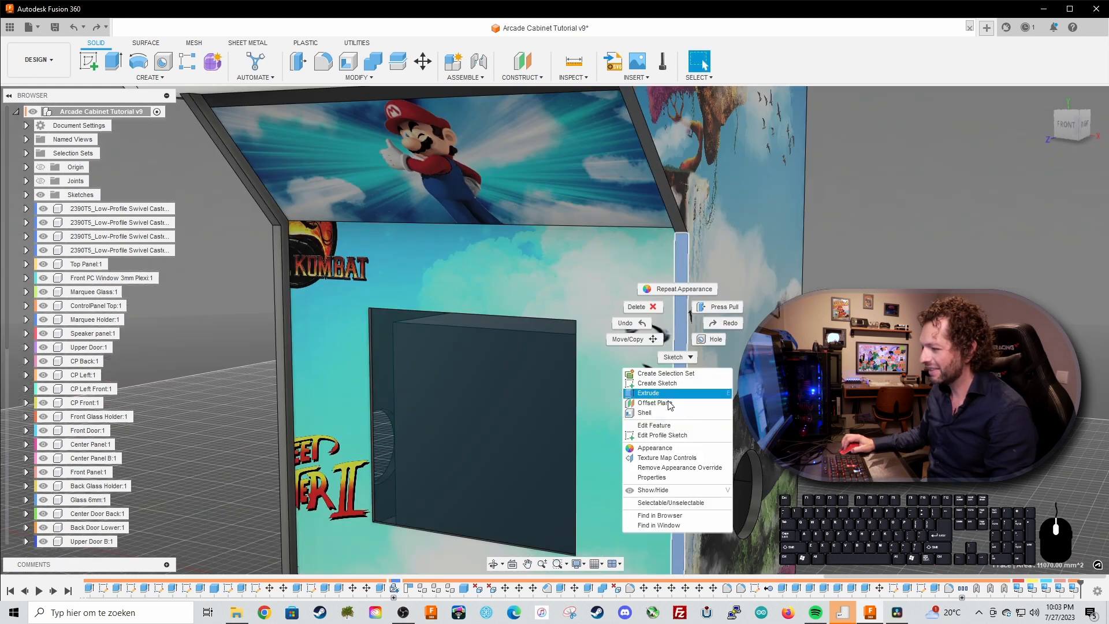
{"action": "left_click", "coordinate": [668, 449]}
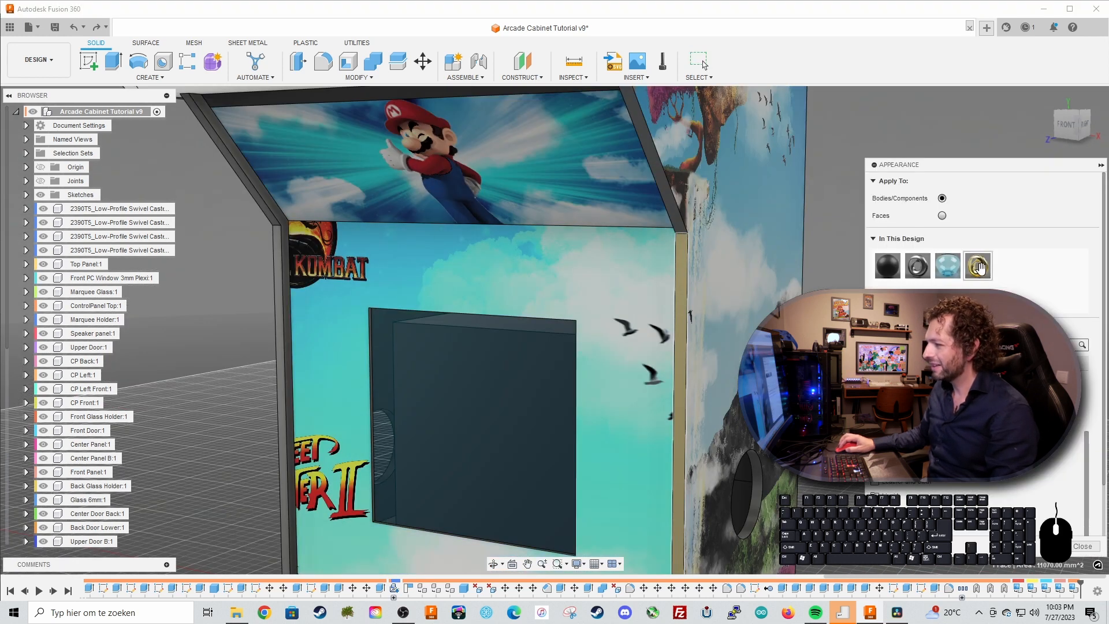
{"action": "left_click_drag", "start_coordinate": [722, 214], "coordinate": [699, 206]}
- Apply Gold - Polished to the control panel top's right side, corner and front edge faces
{"action": "scroll", "coordinate": [695, 206], "scroll_direction": "down", "scroll_amount": 3}
{"action": "middle_click_drag", "start_coordinate": [696, 173], "coordinate": [696, 310]}
{"action": "scroll", "coordinate": [696, 310], "scroll_direction": "up", "scroll_amount": 2}
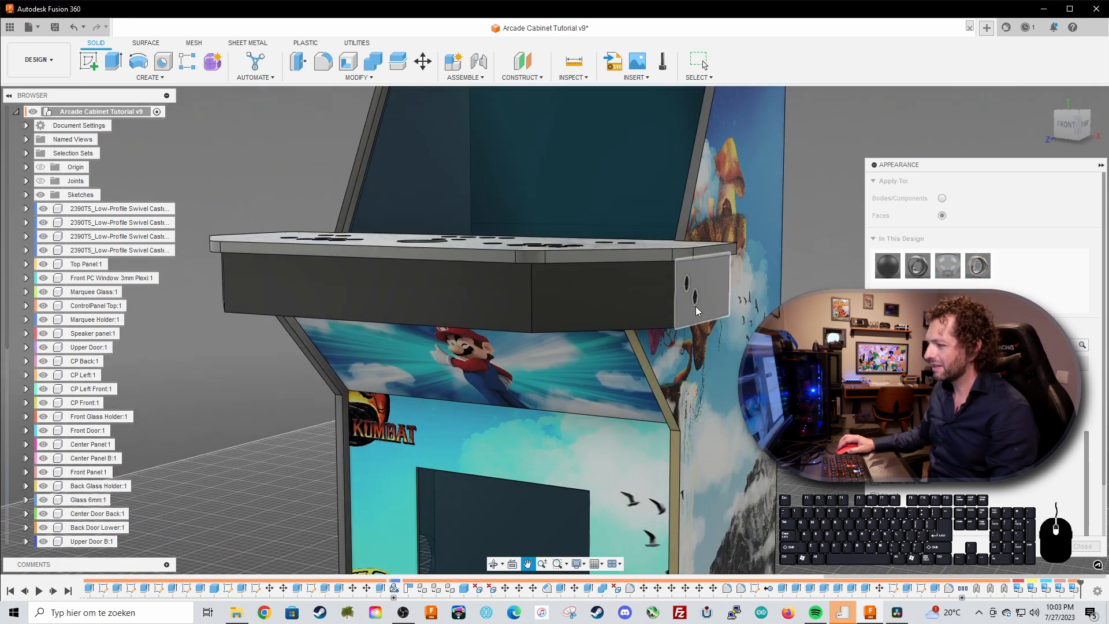
{"action": "scroll", "coordinate": [694, 306], "scroll_direction": "up", "scroll_amount": 2}
{"action": "left_click_drag", "start_coordinate": [978, 266], "coordinate": [731, 240]}
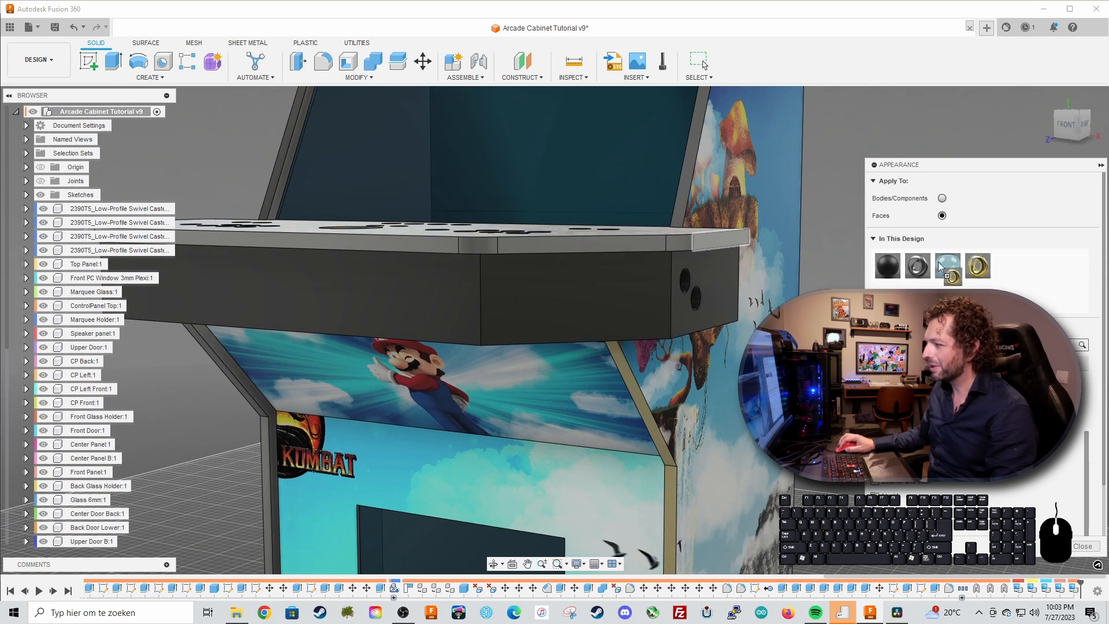
{"action": "left_click_drag", "start_coordinate": [976, 263], "coordinate": [676, 243]}
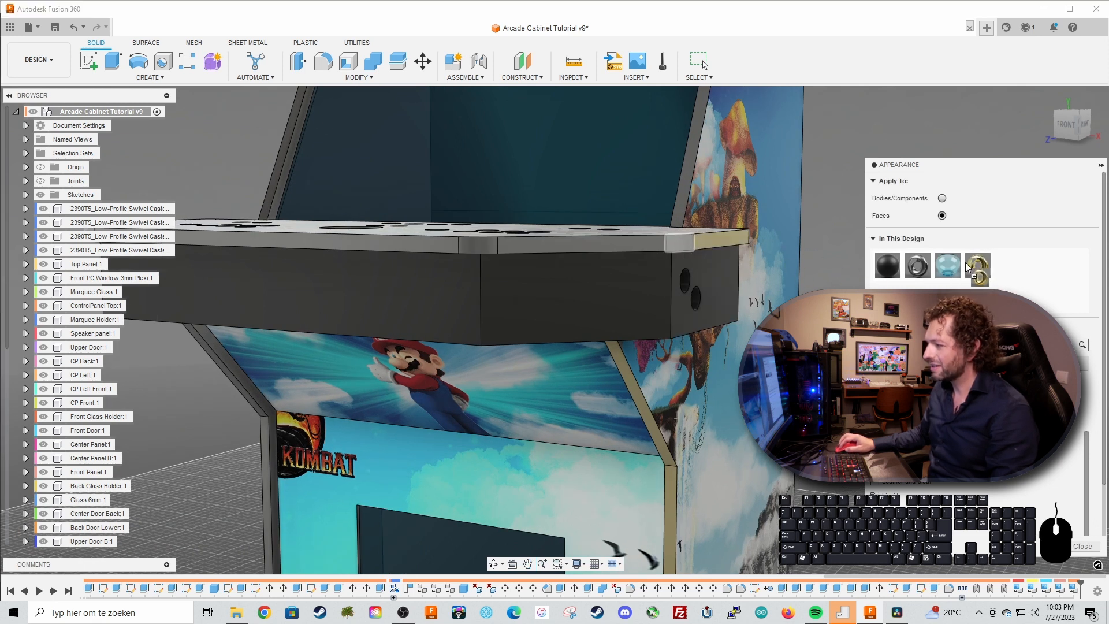
{"action": "left_click_drag", "start_coordinate": [981, 263], "coordinate": [643, 248]}
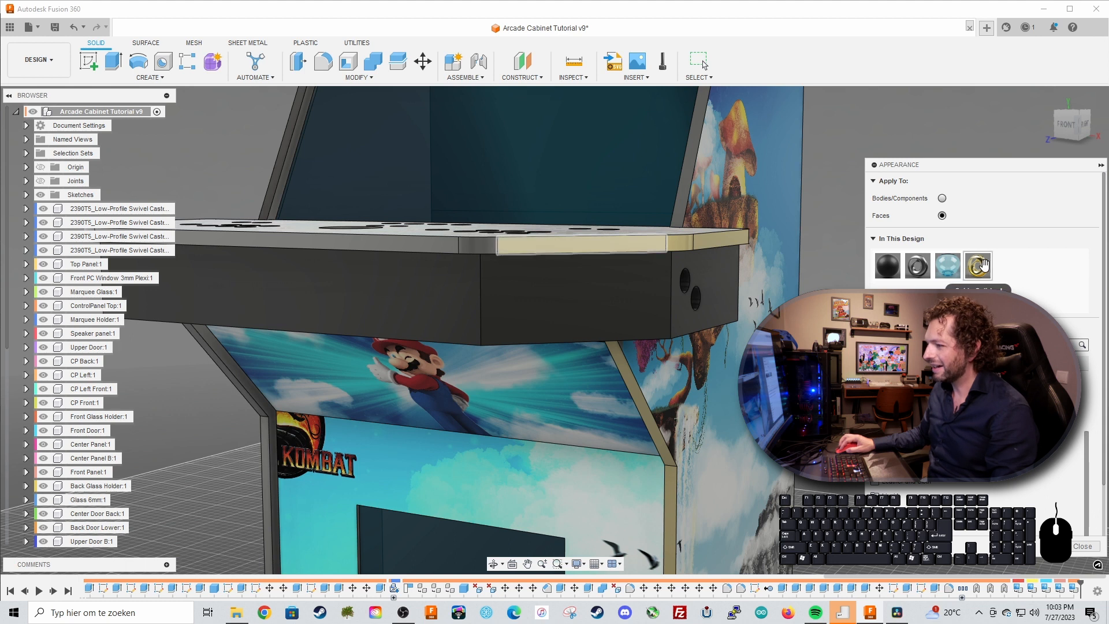
{"action": "left_click_drag", "start_coordinate": [511, 247], "coordinate": [512, 248]}
{"action": "left_click_drag", "start_coordinate": [978, 276], "coordinate": [450, 244]}
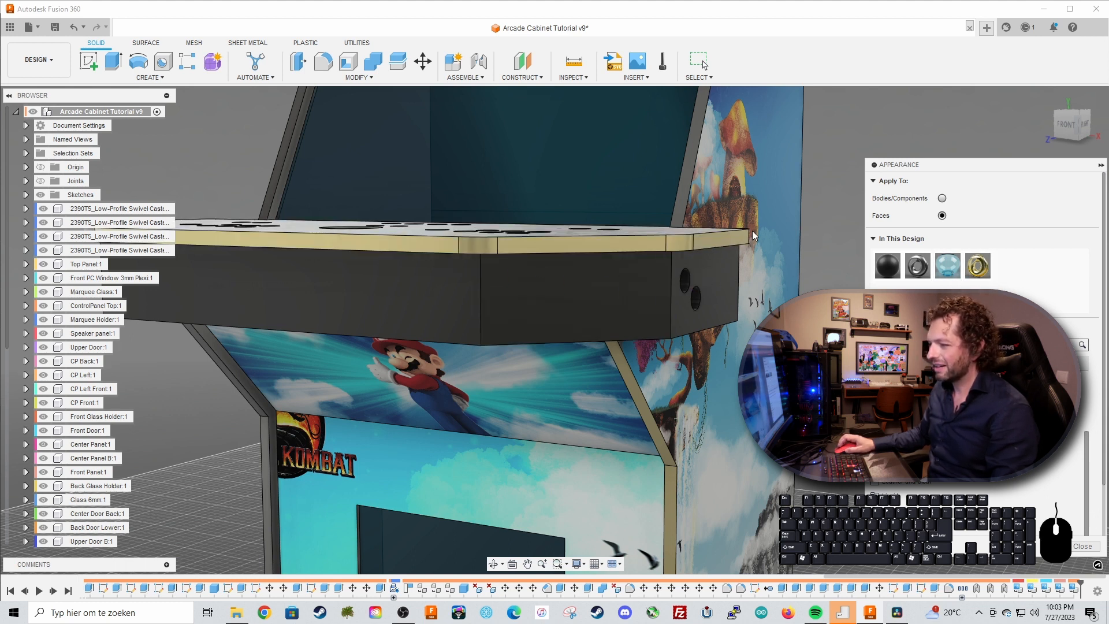
- Apply Gold - Polished to the right side panel's front edge faces beside the screen and marquee
{"action": "scroll", "coordinate": [753, 235], "scroll_direction": "down", "scroll_amount": 2}
{"action": "middle_click_drag", "start_coordinate": [750, 237], "coordinate": [745, 367]}
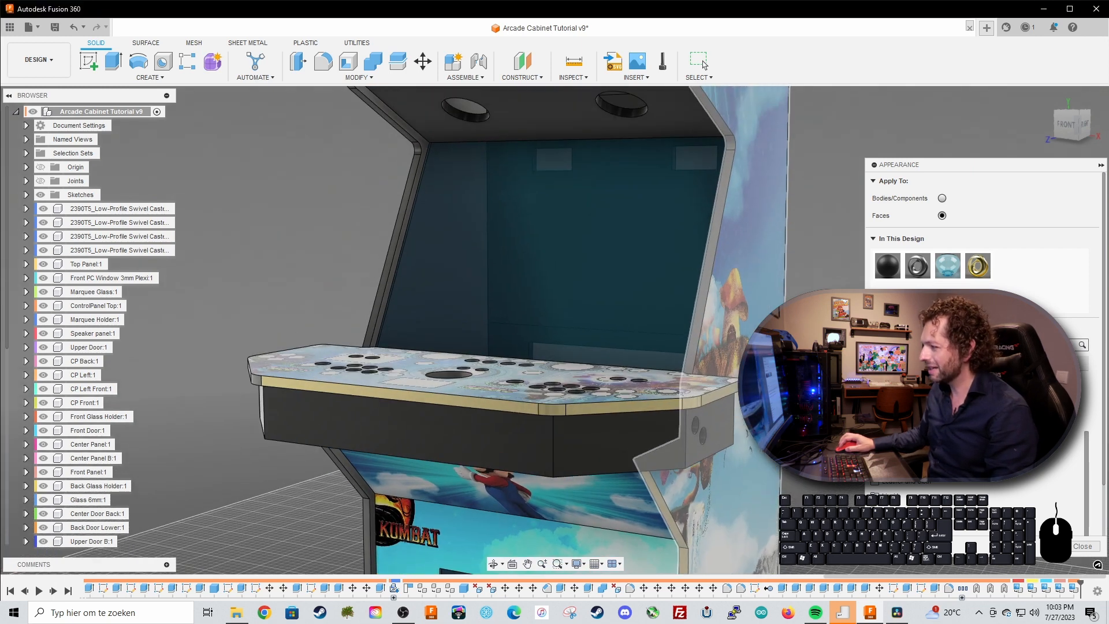
{"action": "left_click_drag", "start_coordinate": [978, 266], "coordinate": [714, 231]}
{"action": "scroll", "coordinate": [713, 231], "scroll_direction": "up", "scroll_amount": 3}
{"action": "middle_click_drag", "start_coordinate": [713, 231], "coordinate": [738, 271], "text": "shift"}
{"action": "left_click_drag", "start_coordinate": [978, 266], "coordinate": [737, 274]}
{"action": "middle_click_drag", "start_coordinate": [738, 274], "coordinate": [693, 231], "text": "shift"}
{"action": "left_click_drag", "start_coordinate": [977, 266], "coordinate": [745, 190]}
{"action": "middle_click_drag", "start_coordinate": [745, 191], "coordinate": [635, 288], "text": "shift"}
- Apply Gold - Polished to the remaining control panel edges, the left side panel's front edges and the board edges above and below the marquee
{"action": "left_click_drag", "start_coordinate": [978, 266], "coordinate": [439, 350]}
{"action": "scroll", "coordinate": [637, 425], "scroll_direction": "down", "scroll_amount": 2}
{"action": "middle_click_drag", "start_coordinate": [639, 425], "coordinate": [722, 347], "text": "shift"}
{"action": "left_click_drag", "start_coordinate": [977, 266], "coordinate": [607, 256]}
{"action": "left_click_drag", "start_coordinate": [978, 266], "coordinate": [619, 358]}
{"action": "middle_click_drag", "start_coordinate": [620, 358], "coordinate": [554, 324], "text": "shift"}
{"action": "left_click_drag", "start_coordinate": [977, 266], "coordinate": [584, 462]}
{"action": "middle_click_drag", "start_coordinate": [585, 462], "coordinate": [669, 344], "text": "shift"}
{"action": "left_click_drag", "start_coordinate": [978, 266], "coordinate": [450, 442]}
{"action": "middle_click_drag", "start_coordinate": [450, 442], "coordinate": [548, 347], "text": "shift"}
{"action": "left_click_drag", "start_coordinate": [978, 266], "coordinate": [552, 365]}
{"action": "left_click_drag", "start_coordinate": [978, 265], "coordinate": [652, 369]}
{"action": "middle_click_drag", "start_coordinate": [652, 370], "coordinate": [635, 311], "text": "shift"}
{"action": "left_click_drag", "start_coordinate": [977, 266], "coordinate": [751, 133]}
- Collapse the appearance settings and examine the finished cabinet's gold edges and artwork from the front and side
{"action": "scroll", "coordinate": [757, 254], "scroll_direction": "down", "scroll_amount": 3}
{"action": "middle_click_drag", "start_coordinate": [756, 300], "coordinate": [730, 290], "text": "shift"}
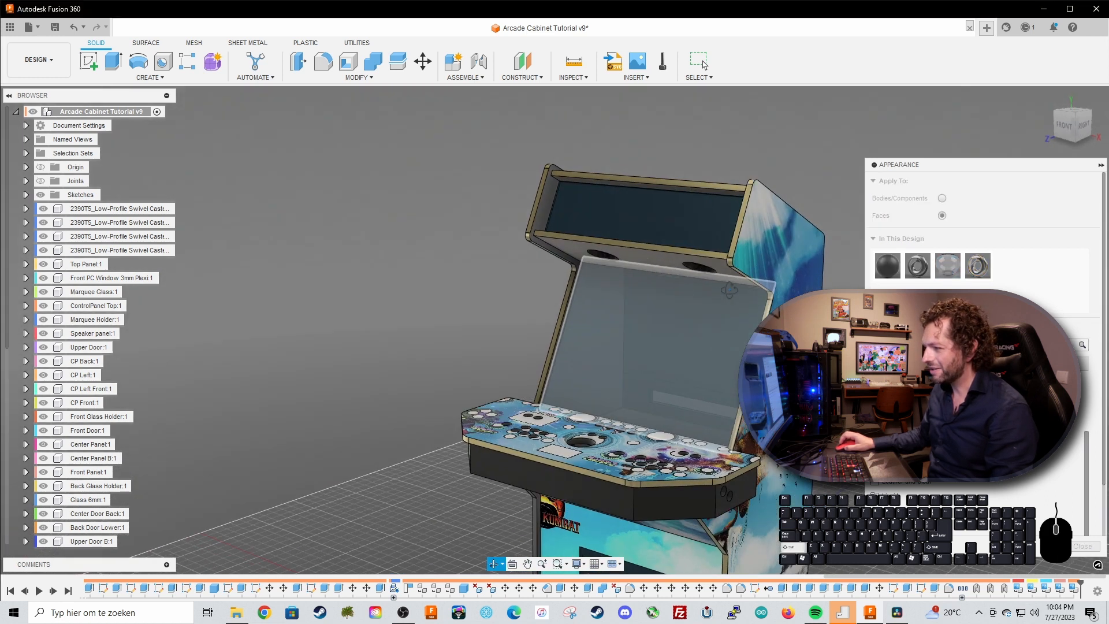
{"action": "scroll", "coordinate": [560, 343], "scroll_direction": "down", "scroll_amount": 3}
{"action": "middle_click_drag", "start_coordinate": [560, 344], "coordinate": [551, 248]}
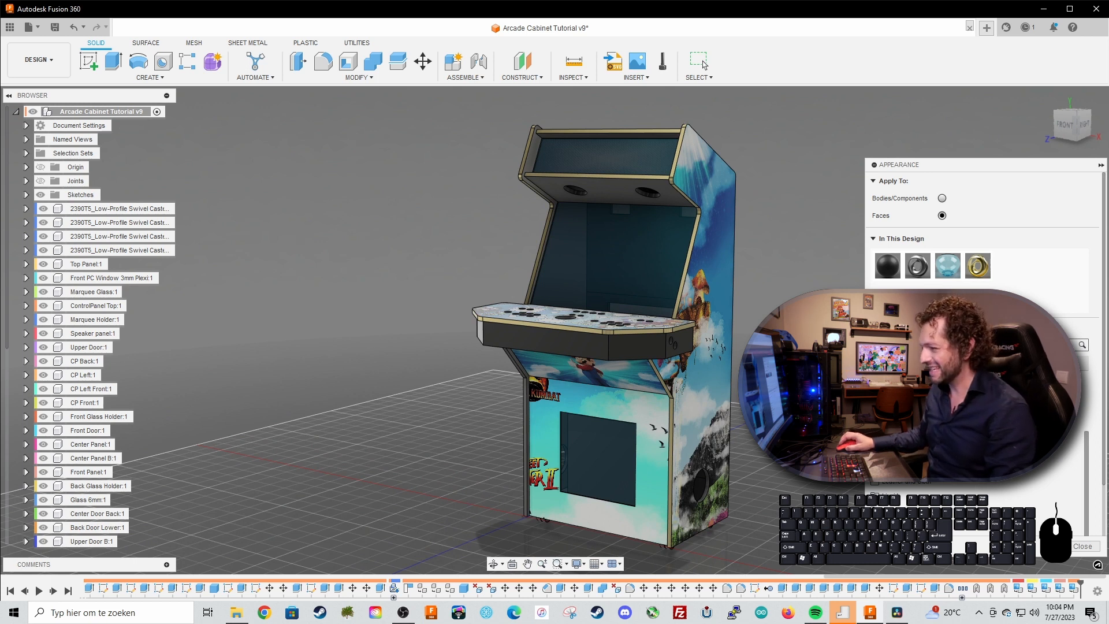
{"action": "middle_click_drag", "start_coordinate": [601, 301], "coordinate": [629, 297], "text": "shift"}
{"action": "left_click", "coordinate": [1101, 166]}
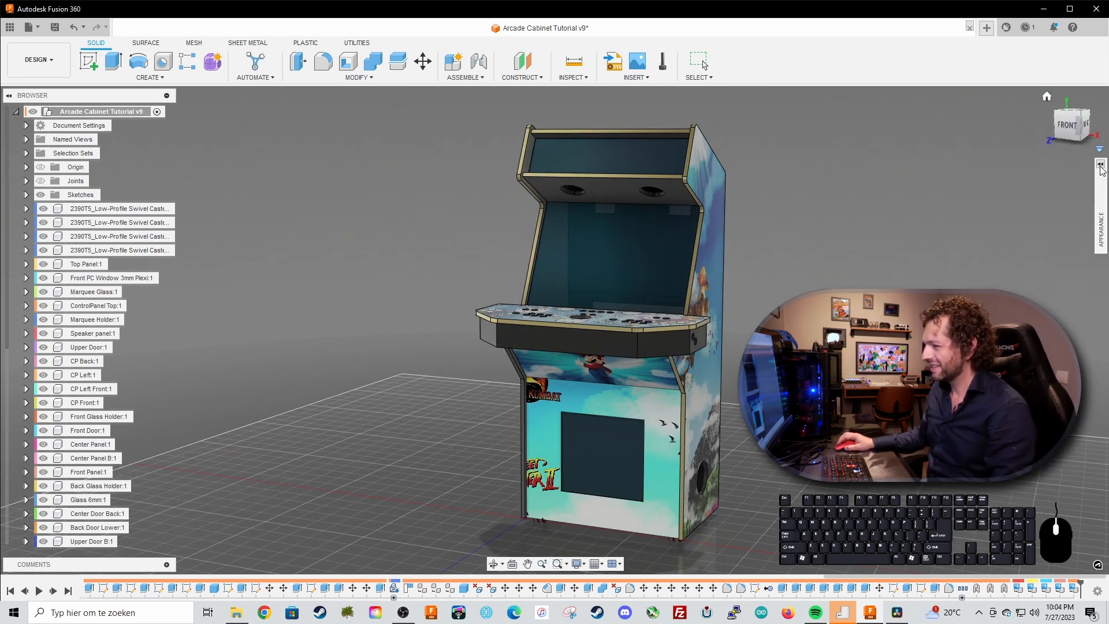
{"action": "middle_click_drag", "start_coordinate": [875, 254], "coordinate": [826, 231], "text": "shift"}
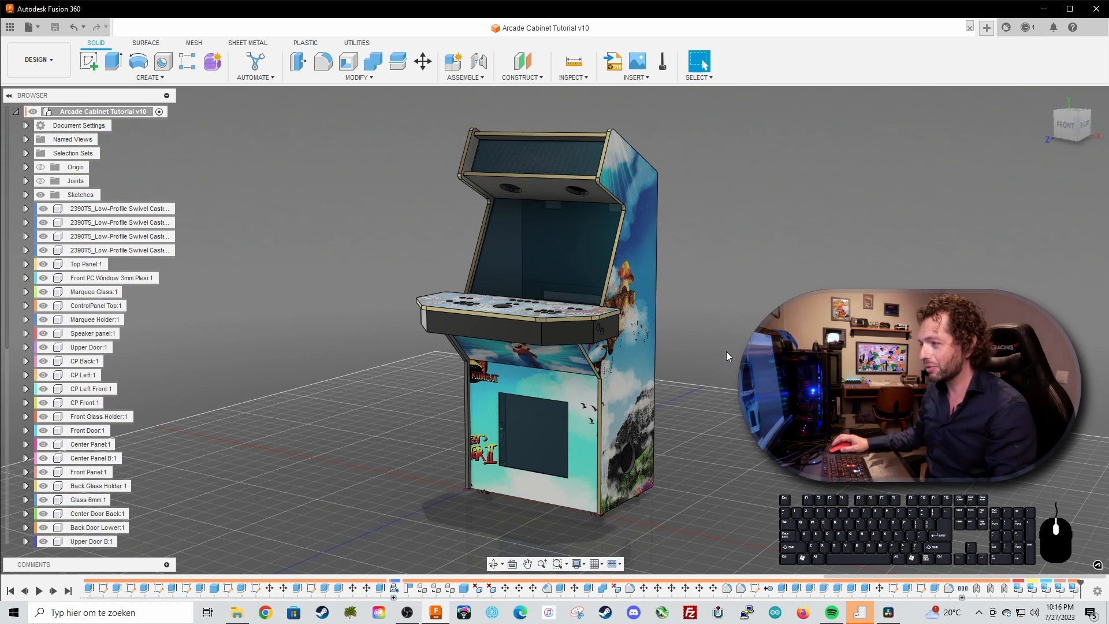
{"action": "middle_click_drag", "start_coordinate": [719, 273], "coordinate": [709, 277], "text": "shift"}
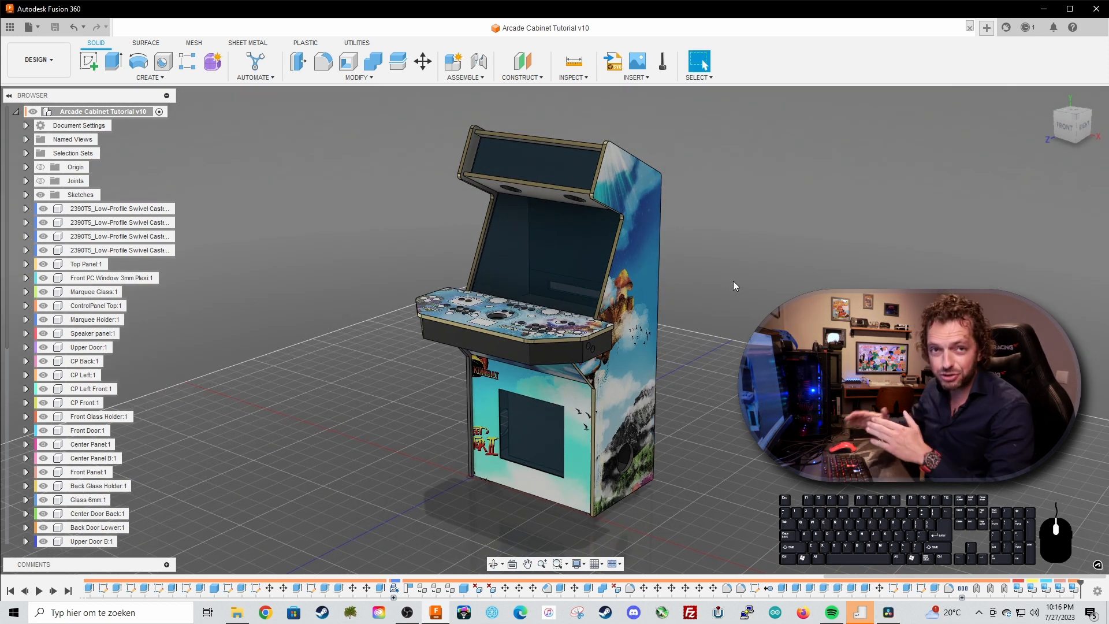
{"action": "middle_click_drag", "start_coordinate": [733, 280], "coordinate": [663, 387], "text": "shift"}
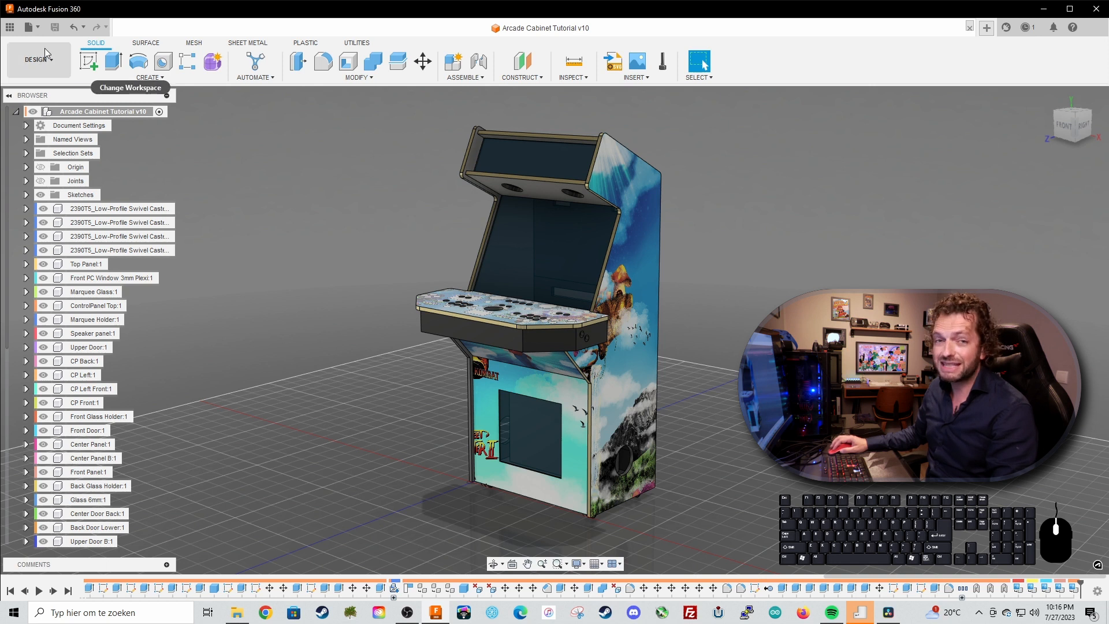
- Create a new drawing from the full assembly design with ISO standard, mm units and a landscape A4 sheet
{"action": "left_click", "coordinate": [50, 62]}
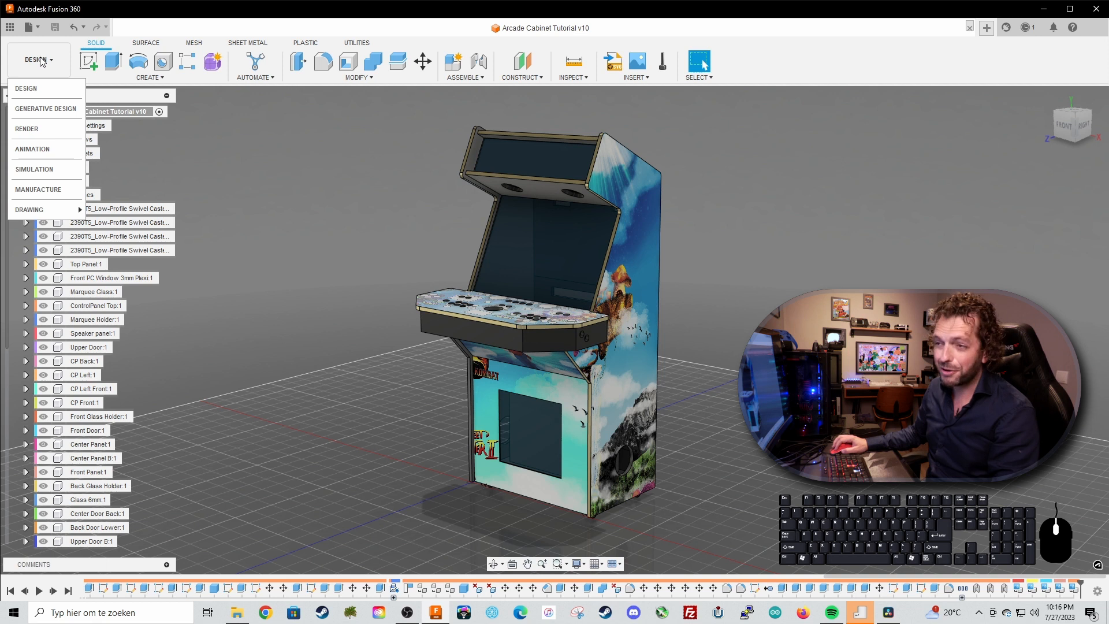
{"action": "mouse_move", "coordinate": [39, 211]}
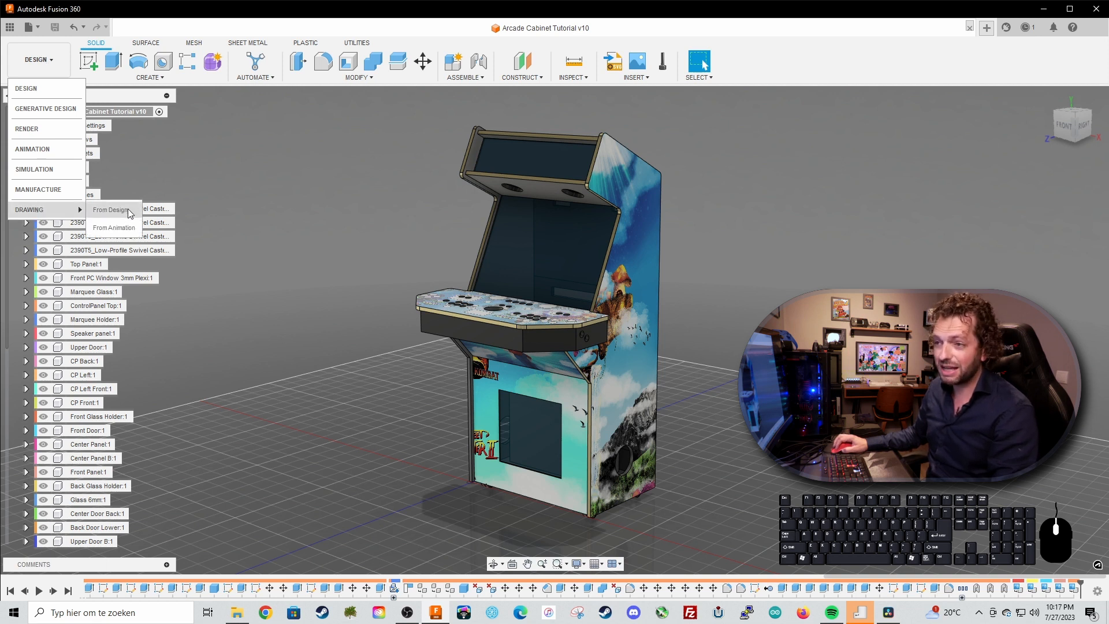
{"action": "left_click", "coordinate": [113, 211]}
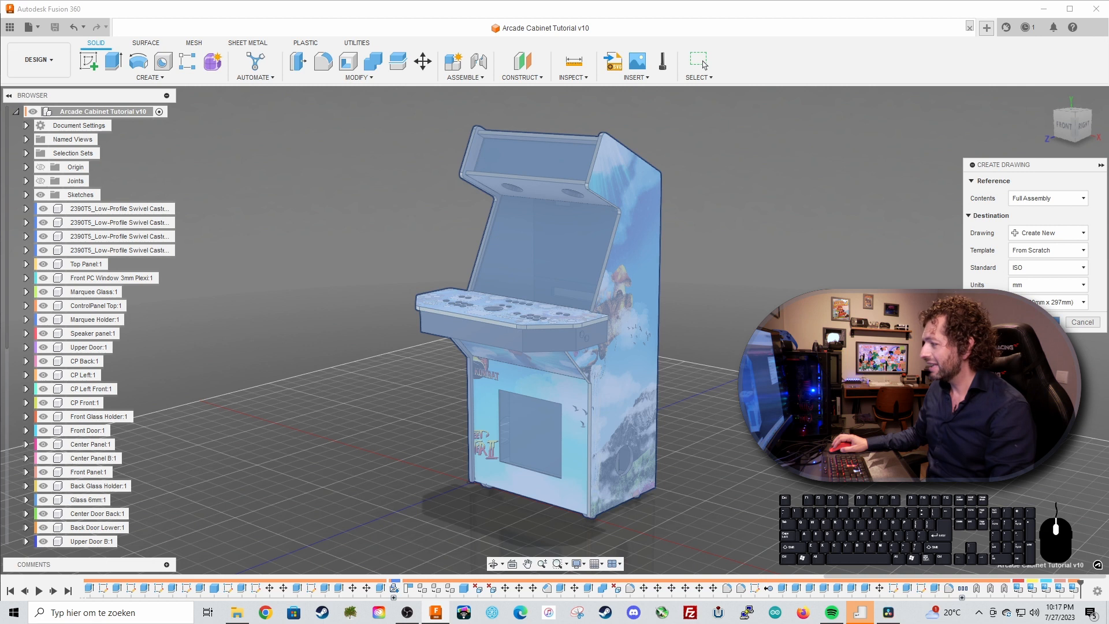
{"action": "left_click", "coordinate": [1062, 302]}
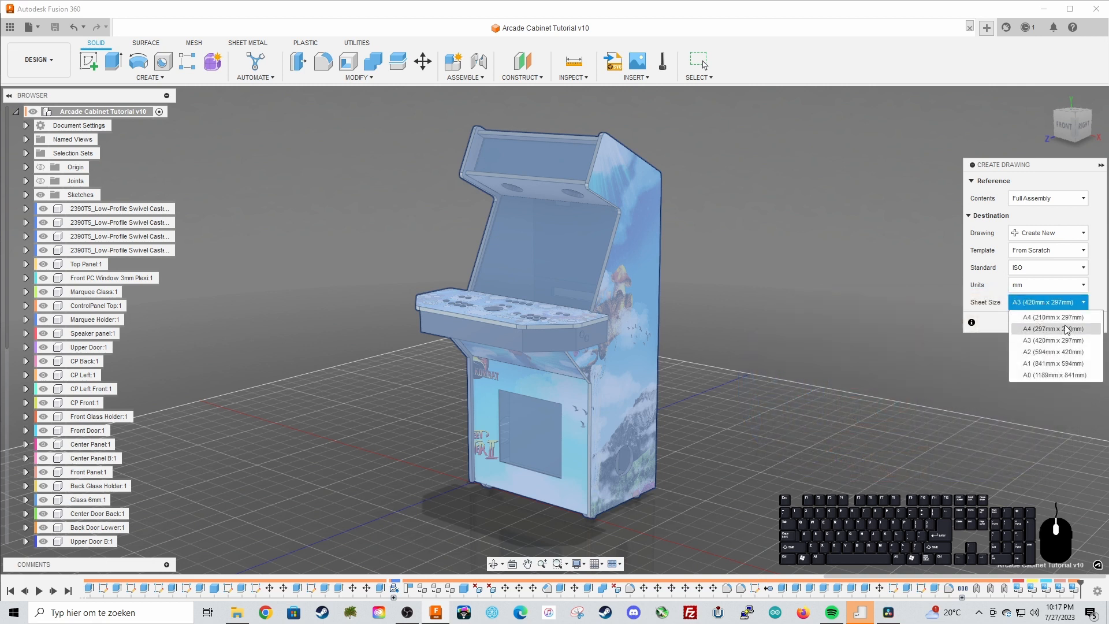
{"action": "left_click", "coordinate": [1066, 330]}
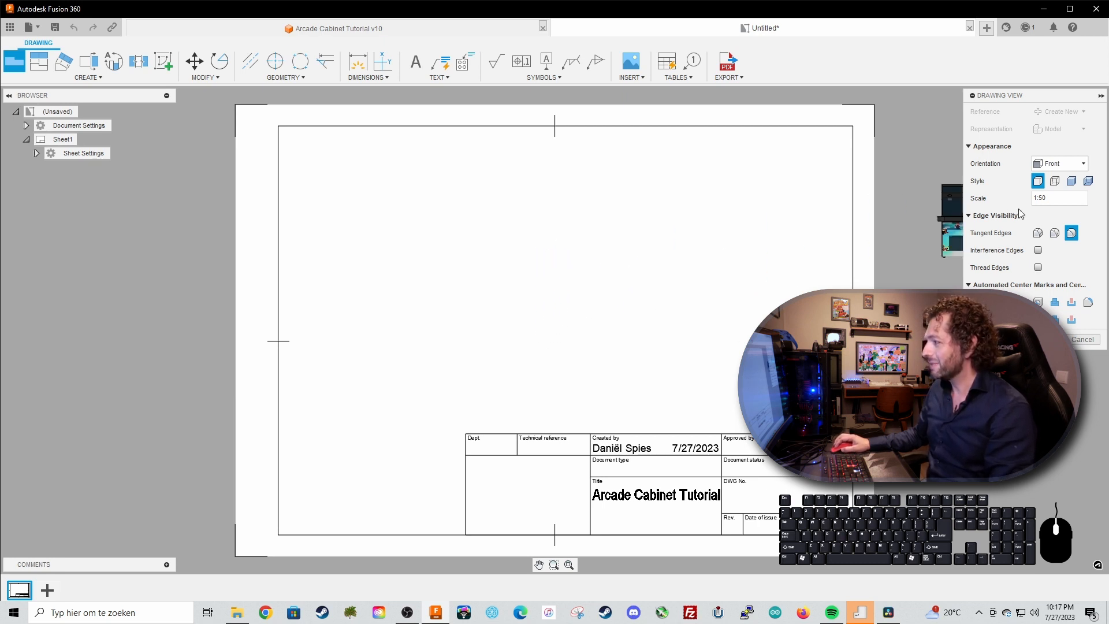
- Place a front base view of the cabinet at scale 1:15 on the right half of the sheet
{"action": "double_click", "coordinate": [1056, 198]}
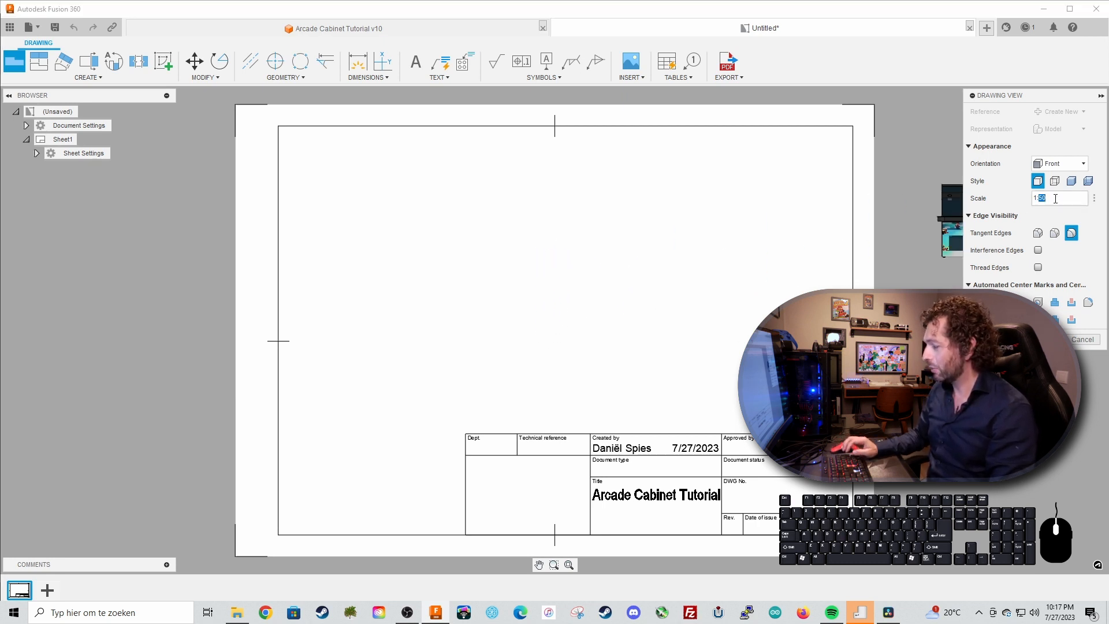
{"action": "type", "text": "25"}
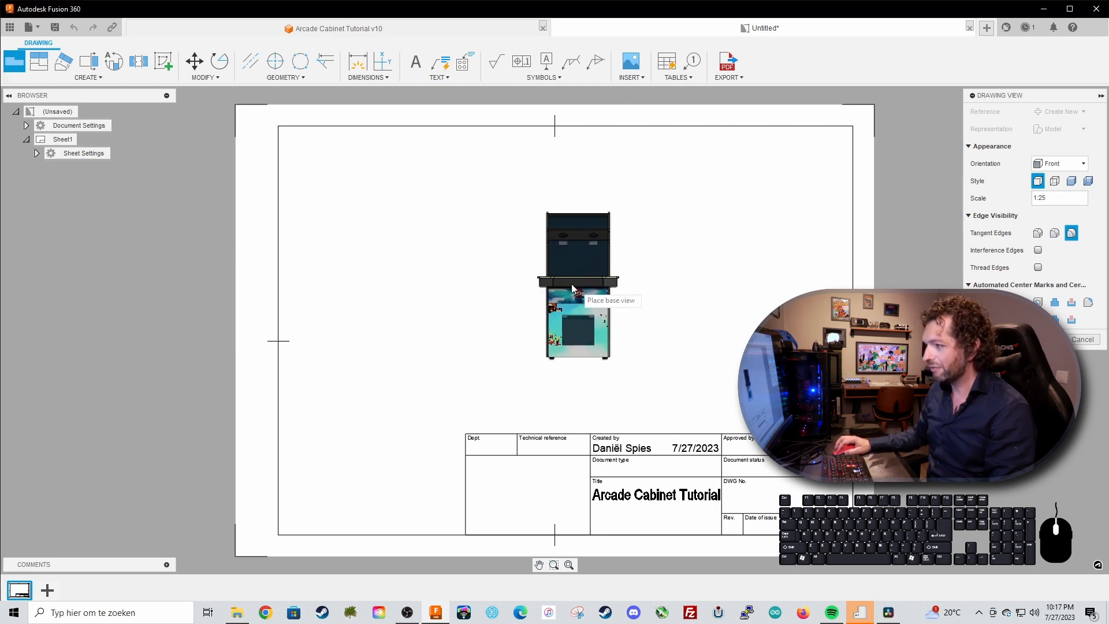
{"action": "double_click", "coordinate": [1057, 198]}
{"action": "type", "text": "15"}
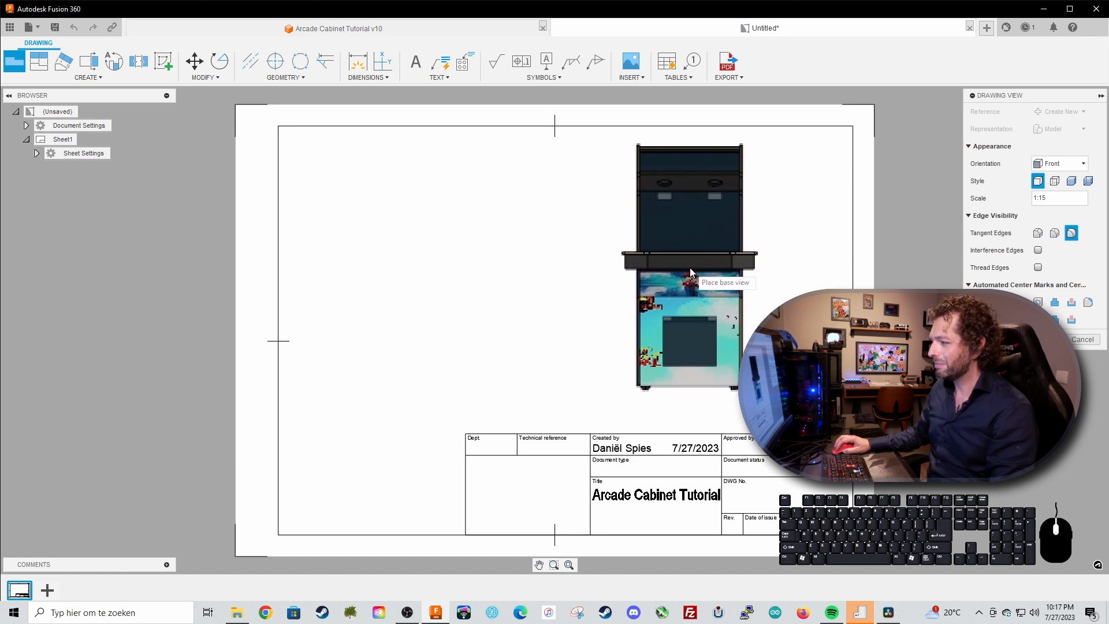
{"action": "left_click", "coordinate": [689, 268]}
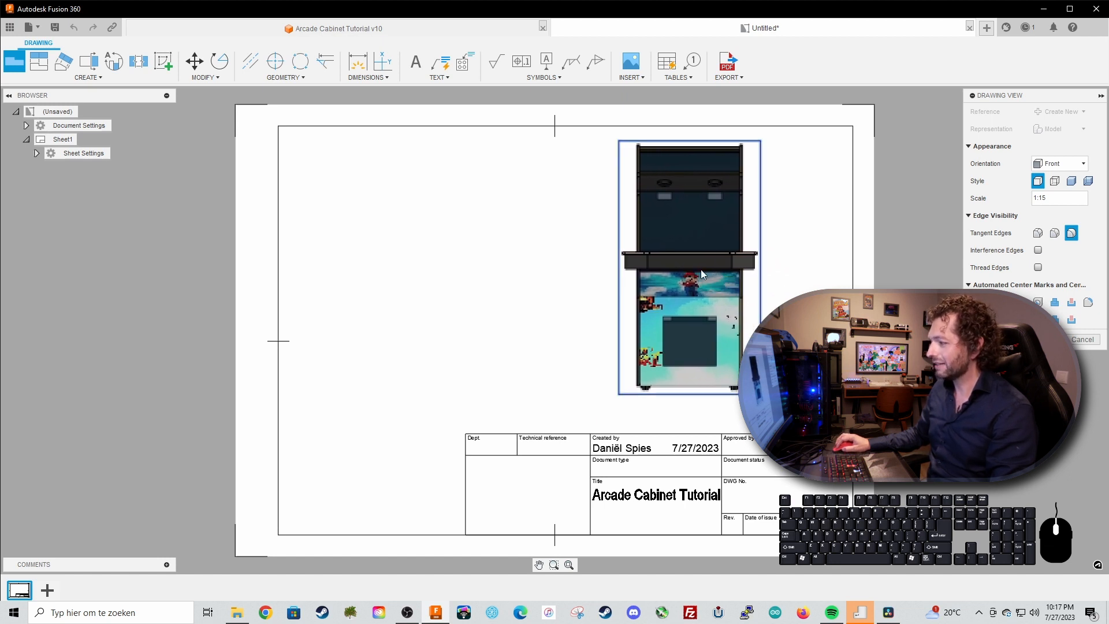
{"action": "key", "text": "Return"}
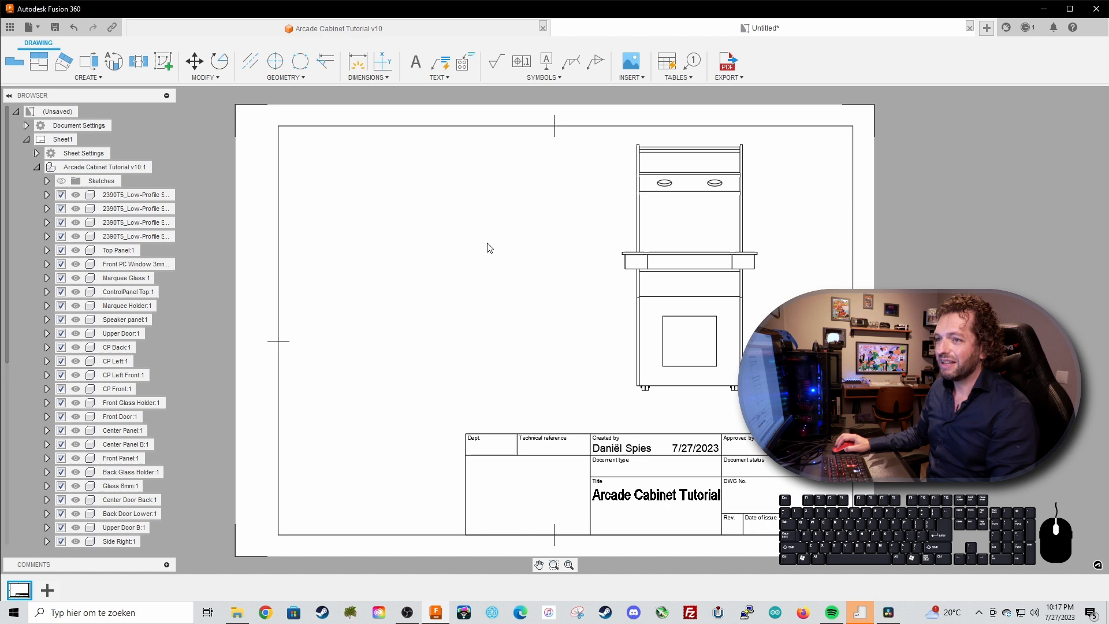
- Create a projected side view from the front view and place it level with it on the left half of the sheet
{"action": "left_click", "coordinate": [38, 62]}
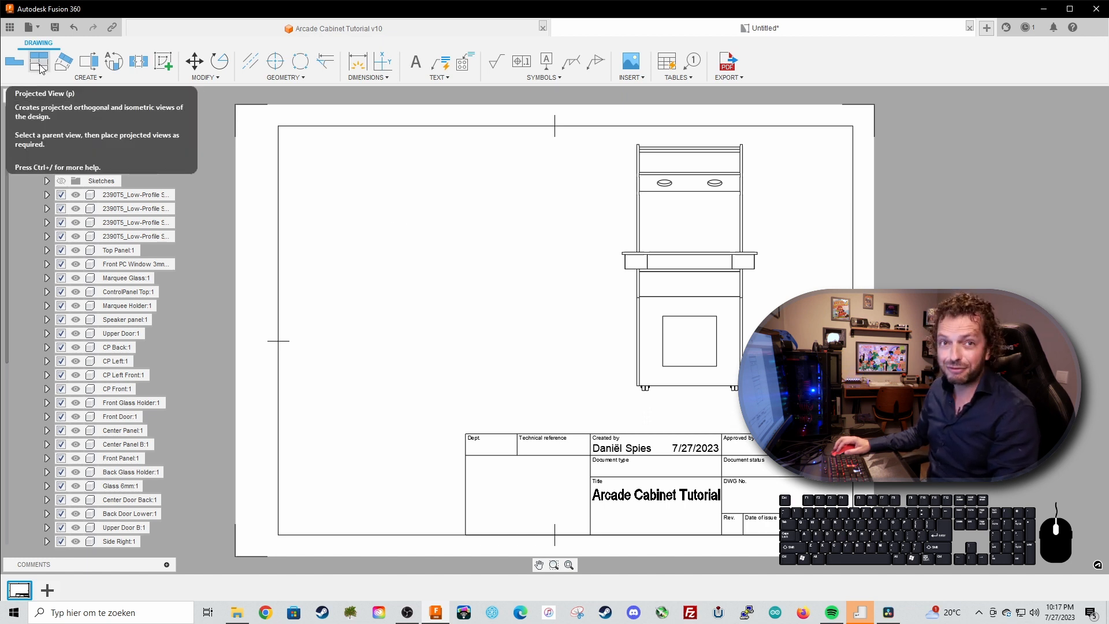
{"action": "left_click", "coordinate": [41, 68]}
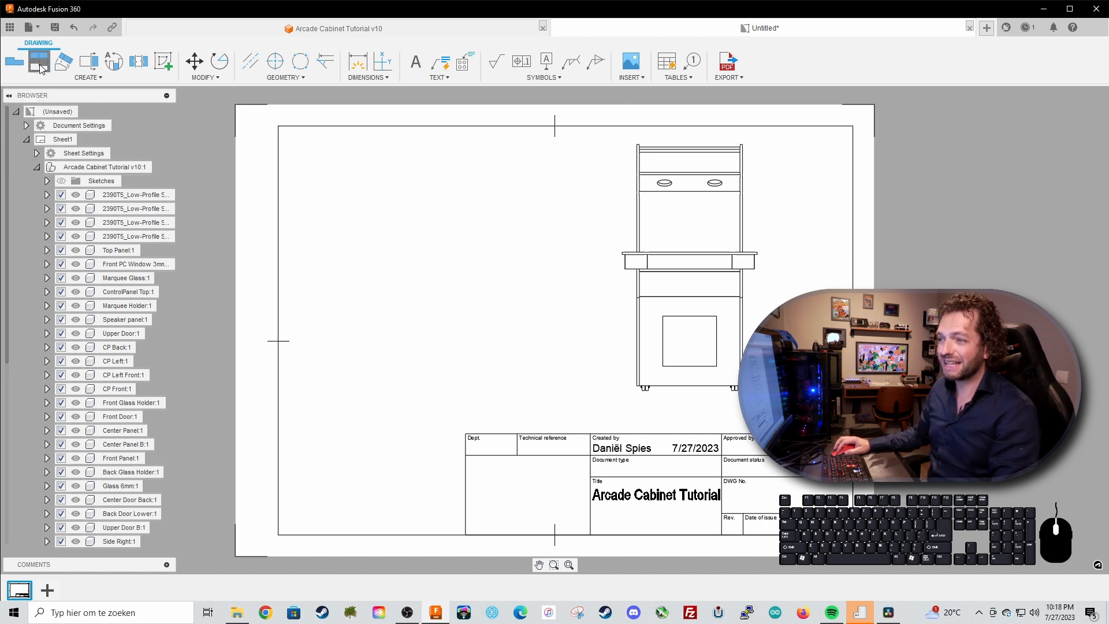
{"action": "left_click", "coordinate": [663, 267]}
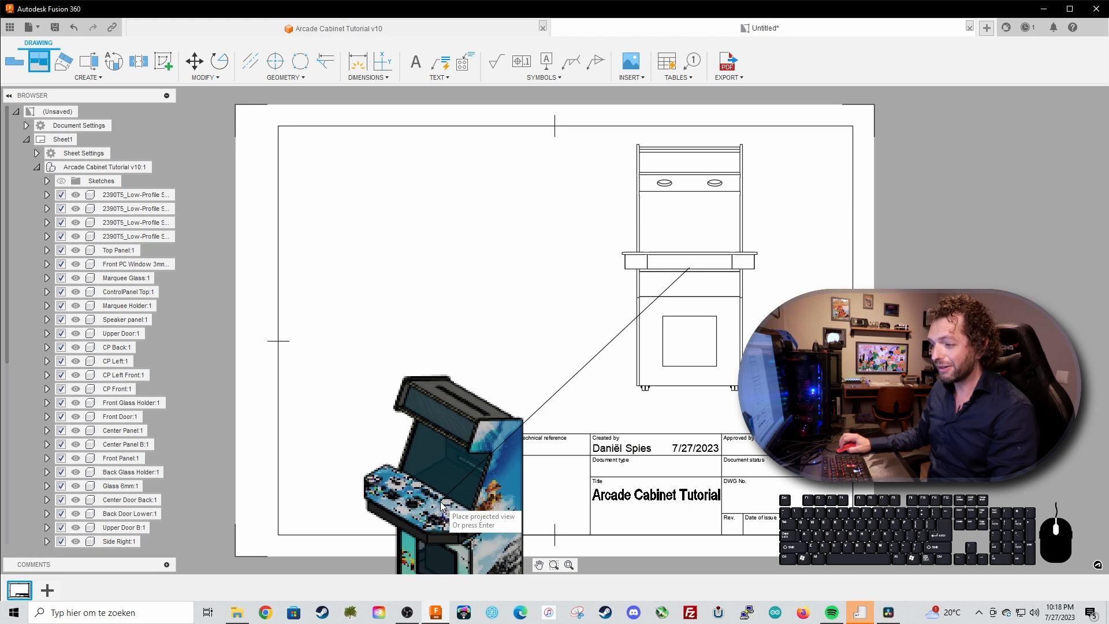
{"action": "middle_click_drag", "start_coordinate": [452, 471], "coordinate": [446, 404]}
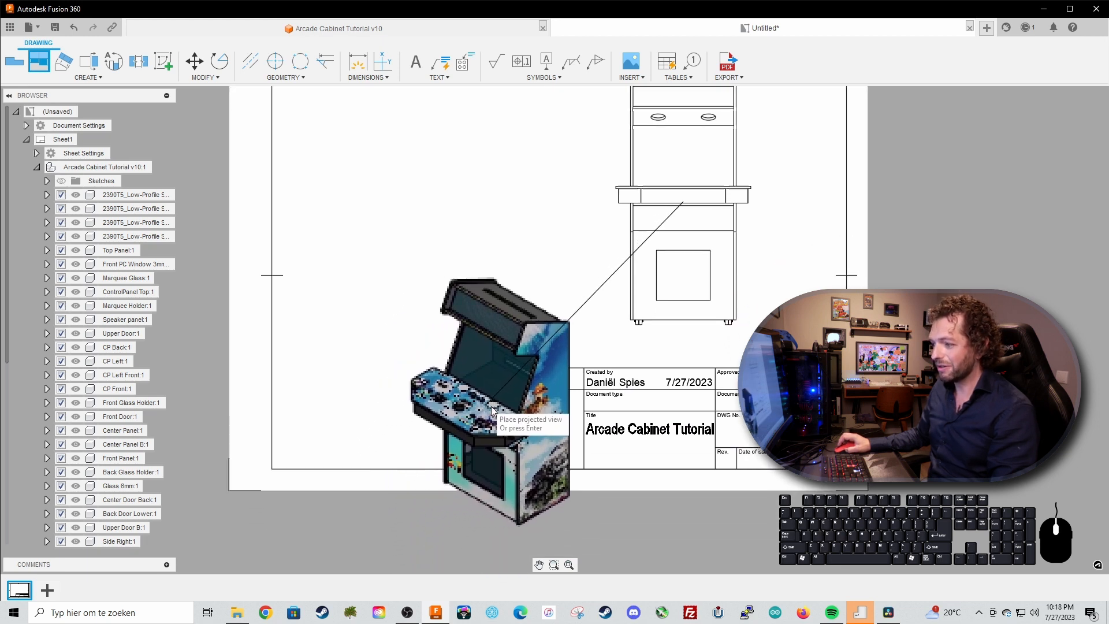
{"action": "middle_click_drag", "start_coordinate": [376, 227], "coordinate": [412, 336]}
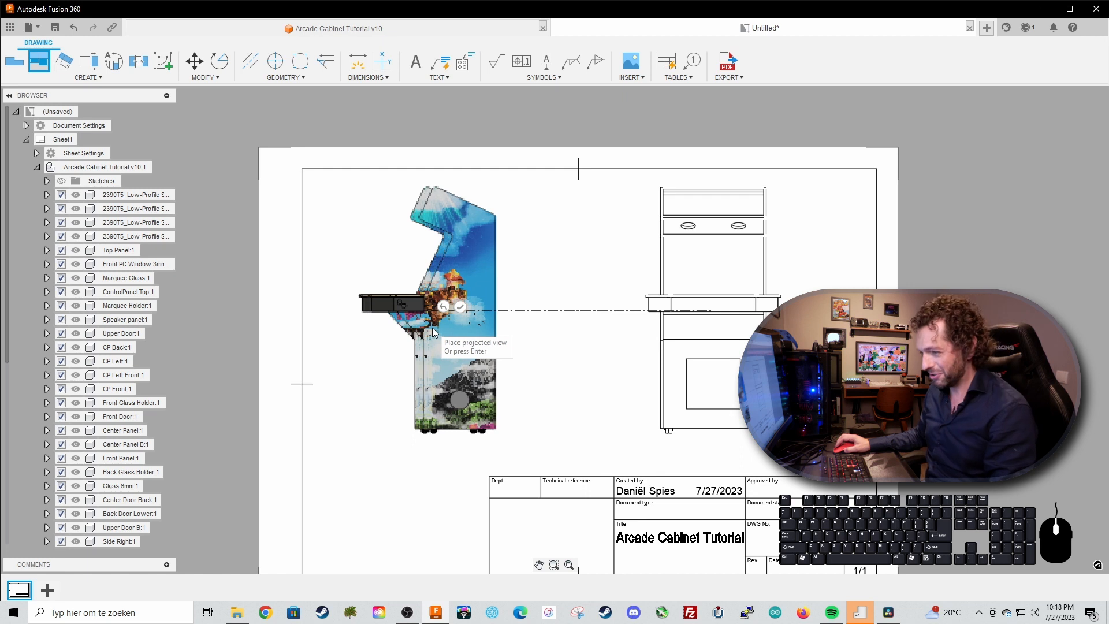
{"action": "left_click", "coordinate": [427, 330]}
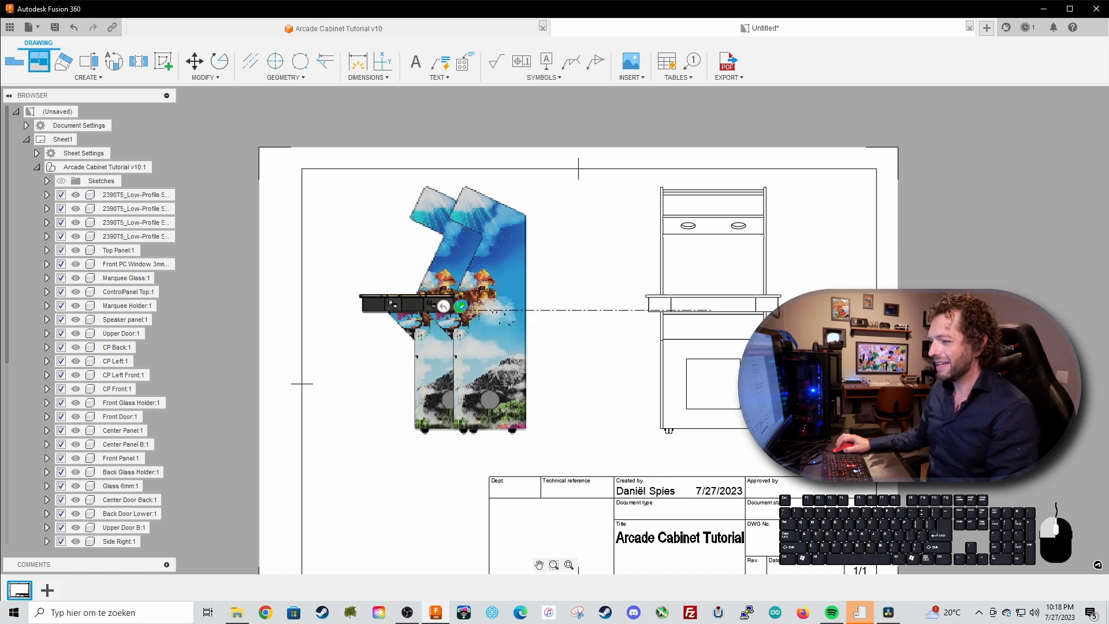
{"action": "left_click", "coordinate": [461, 306]}
- Move the front view slightly left and down on the sheet, keeping the side view aligned
{"action": "left_click_drag", "start_coordinate": [681, 316], "coordinate": [668, 316]}
{"action": "left_click_drag", "start_coordinate": [711, 322], "coordinate": [709, 325]}
{"action": "left_click", "coordinate": [710, 328]}
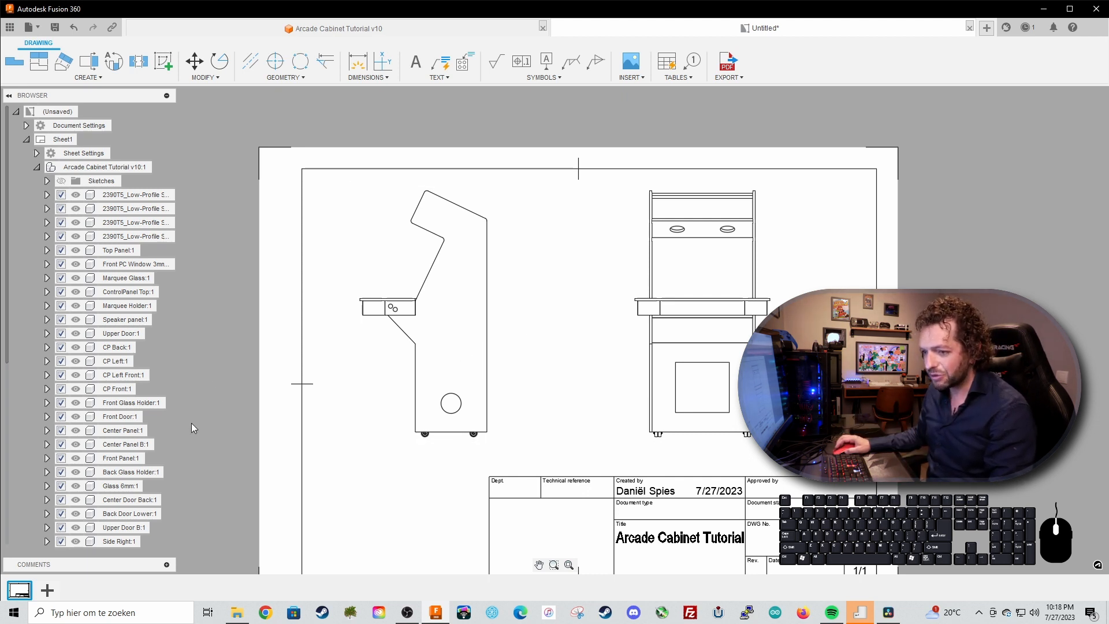
- Hide the Side Right component in the drawing to expose the interior panels in the side view
{"action": "scroll", "coordinate": [97, 477], "scroll_direction": "down", "scroll_amount": 1}
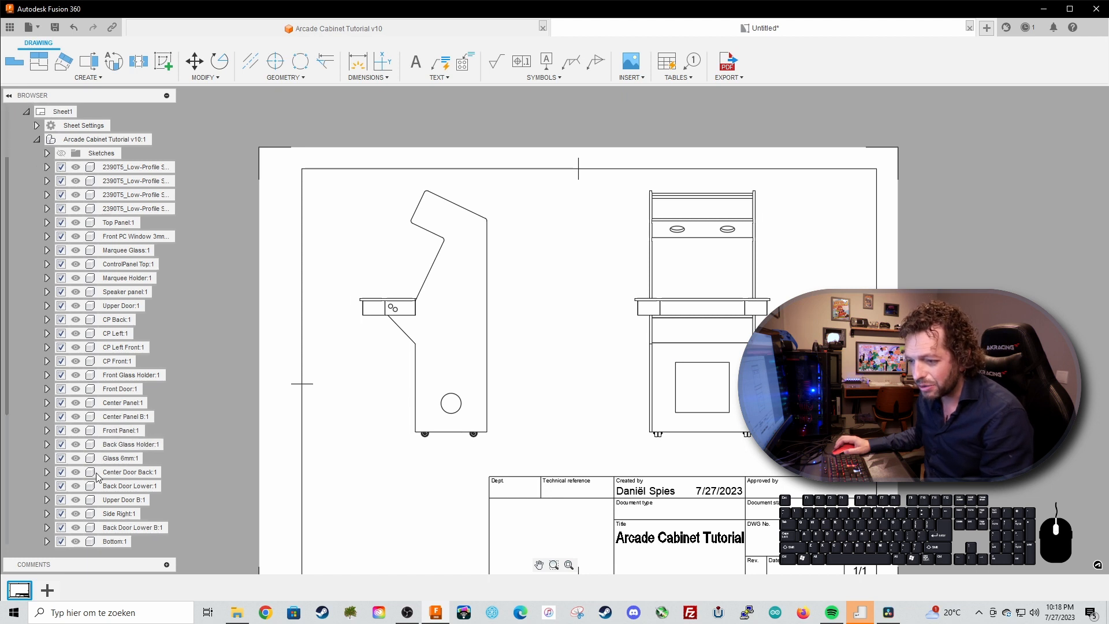
{"action": "left_click", "coordinate": [97, 515]}
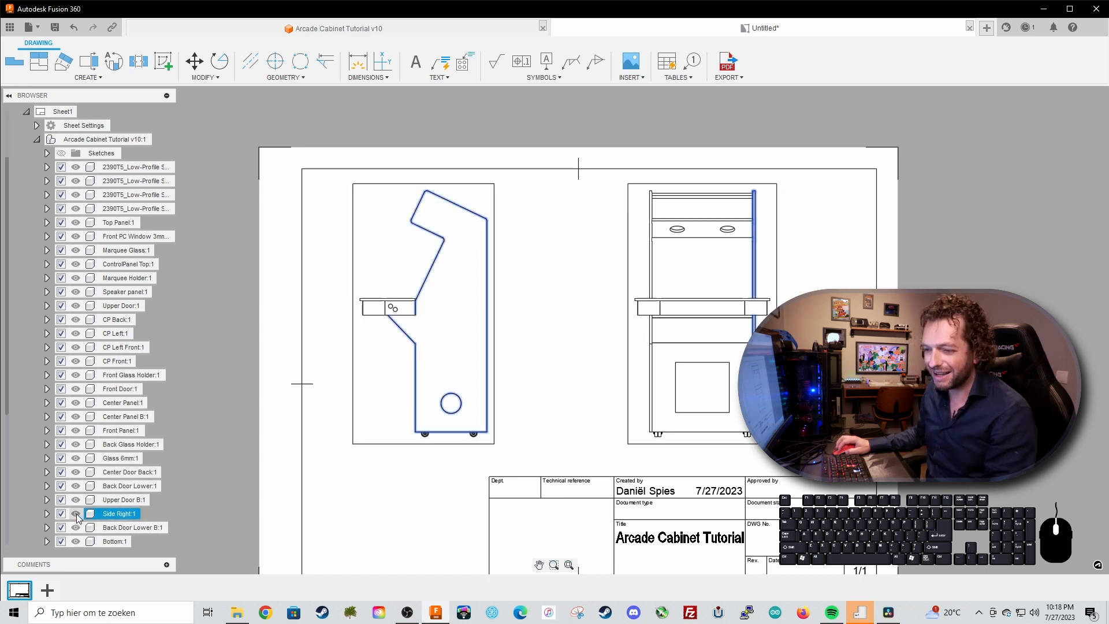
{"action": "left_click", "coordinate": [76, 513]}
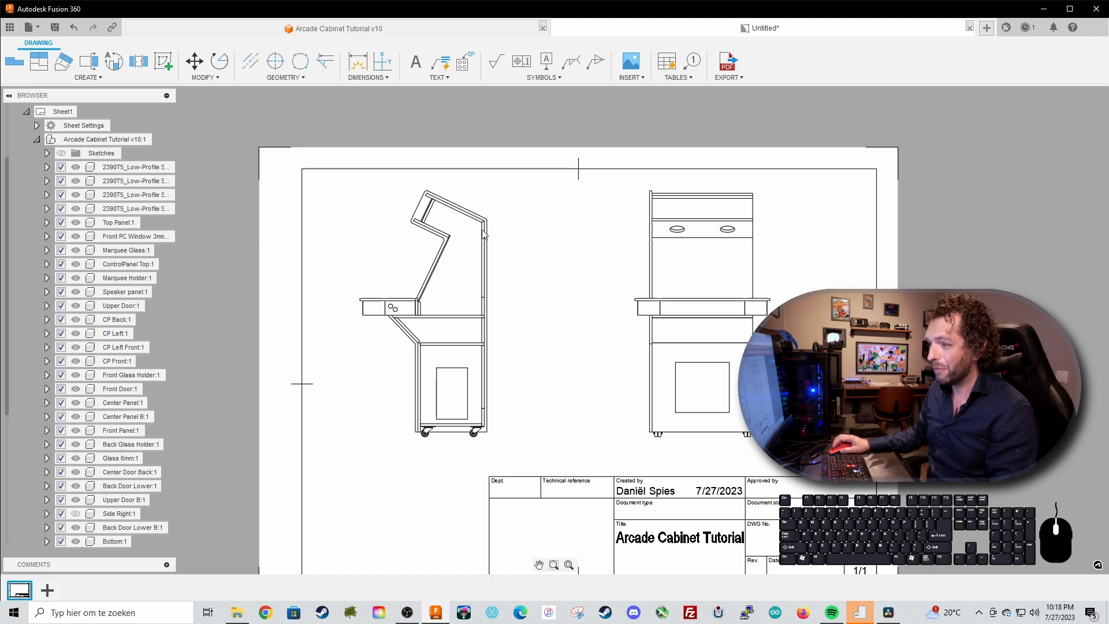
- Dimension the marquee glass's length in the side view, placing the dimension outside the cabinet's upper front
{"action": "scroll", "coordinate": [445, 310], "scroll_direction": "up", "scroll_amount": 5}
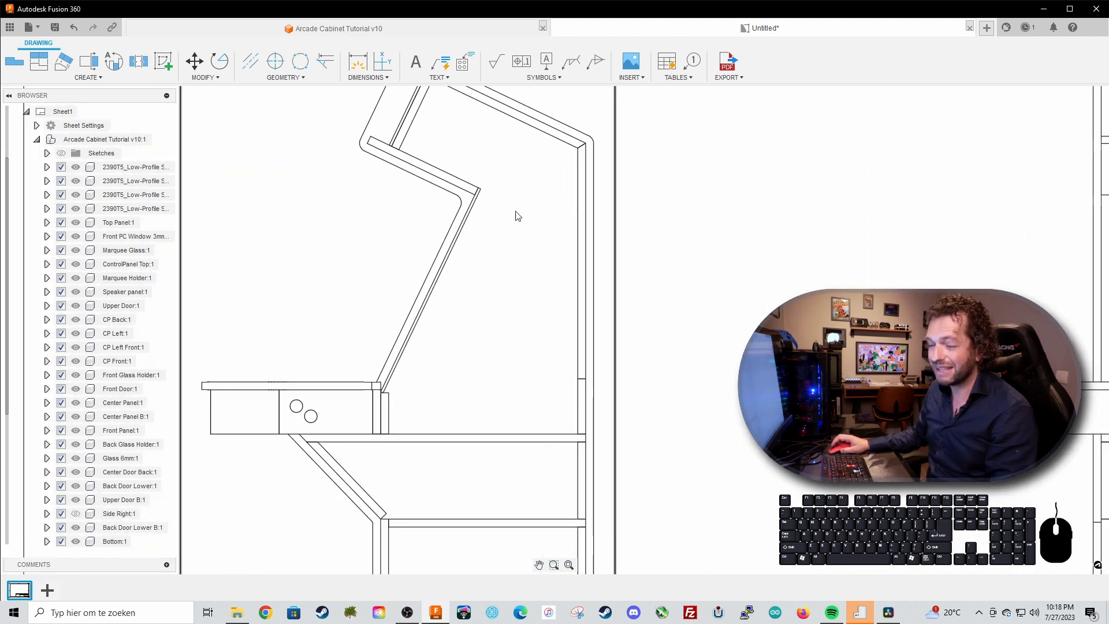
{"action": "scroll", "coordinate": [507, 305], "scroll_direction": "down", "scroll_amount": 5}
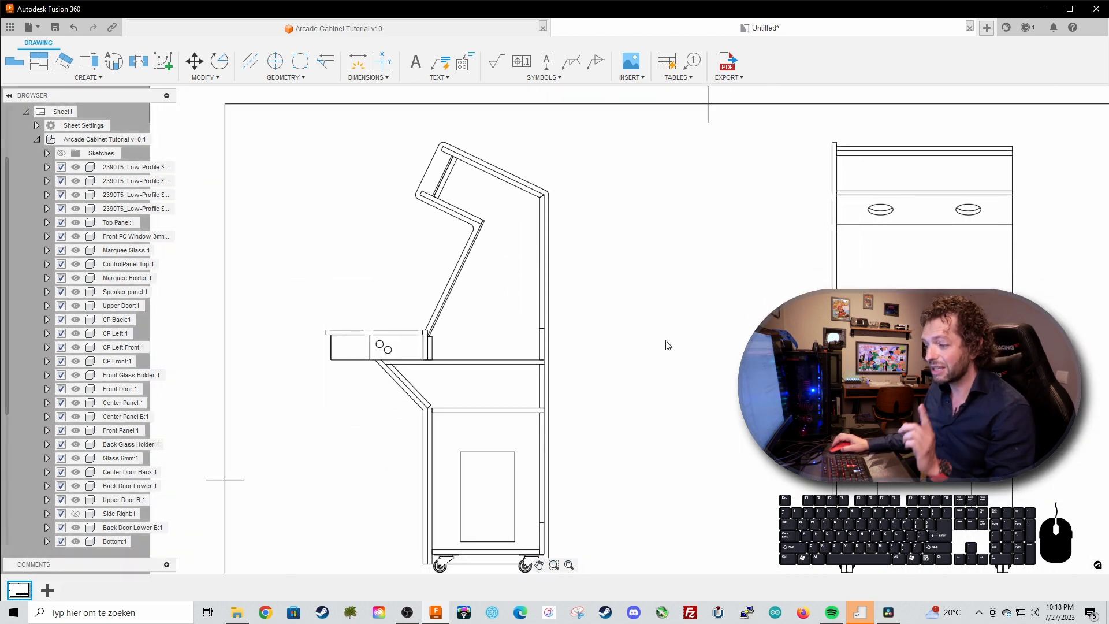
{"action": "scroll", "coordinate": [658, 348], "scroll_direction": "down", "scroll_amount": 1}
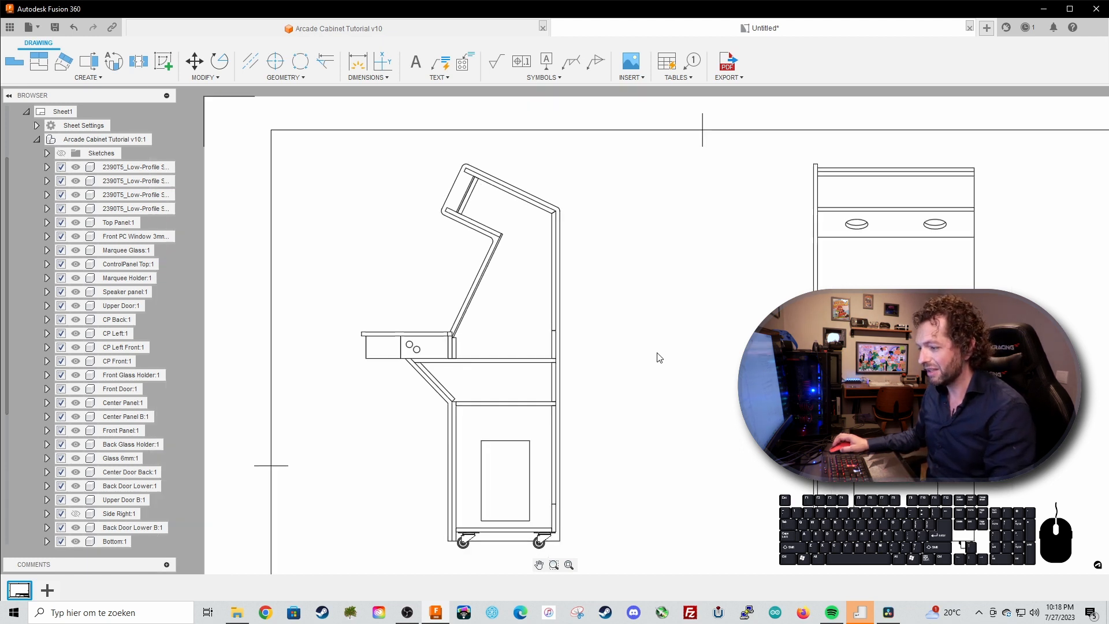
{"action": "scroll", "coordinate": [603, 331], "scroll_direction": "down", "scroll_amount": 4}
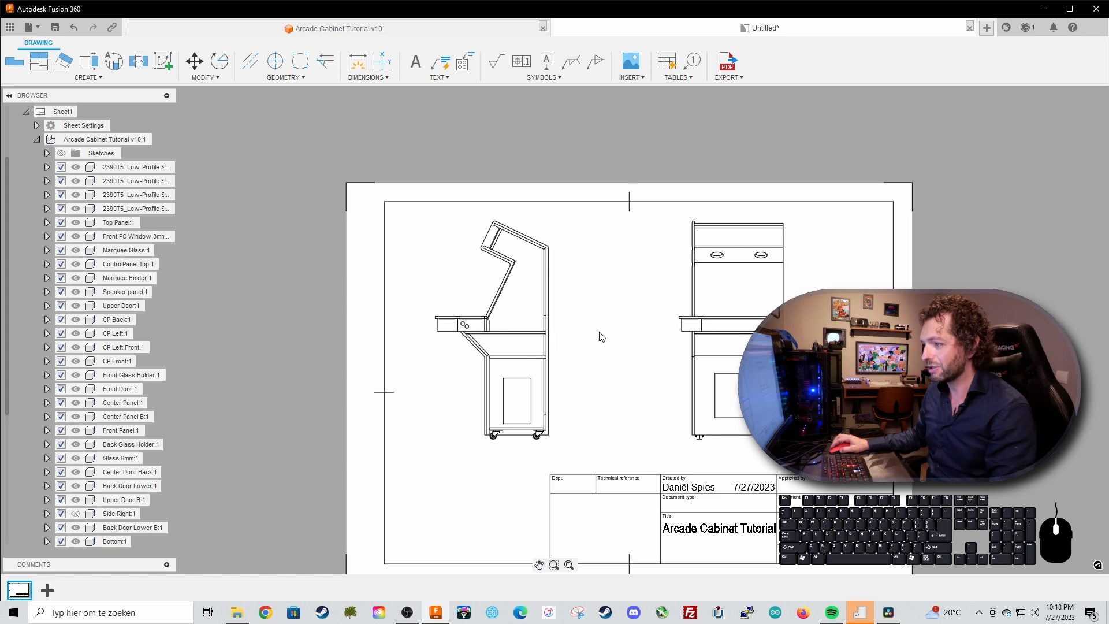
{"action": "scroll", "coordinate": [601, 338], "scroll_direction": "up", "scroll_amount": 3}
{"action": "scroll", "coordinate": [589, 332], "scroll_direction": "up", "scroll_amount": 2}
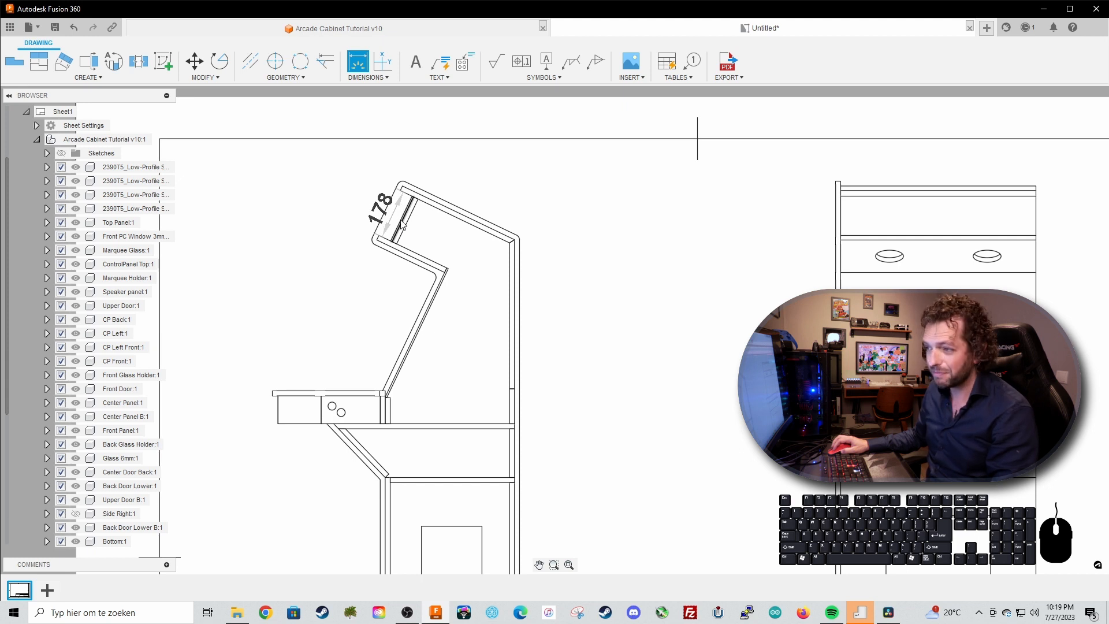
{"action": "left_click", "coordinate": [321, 191]}
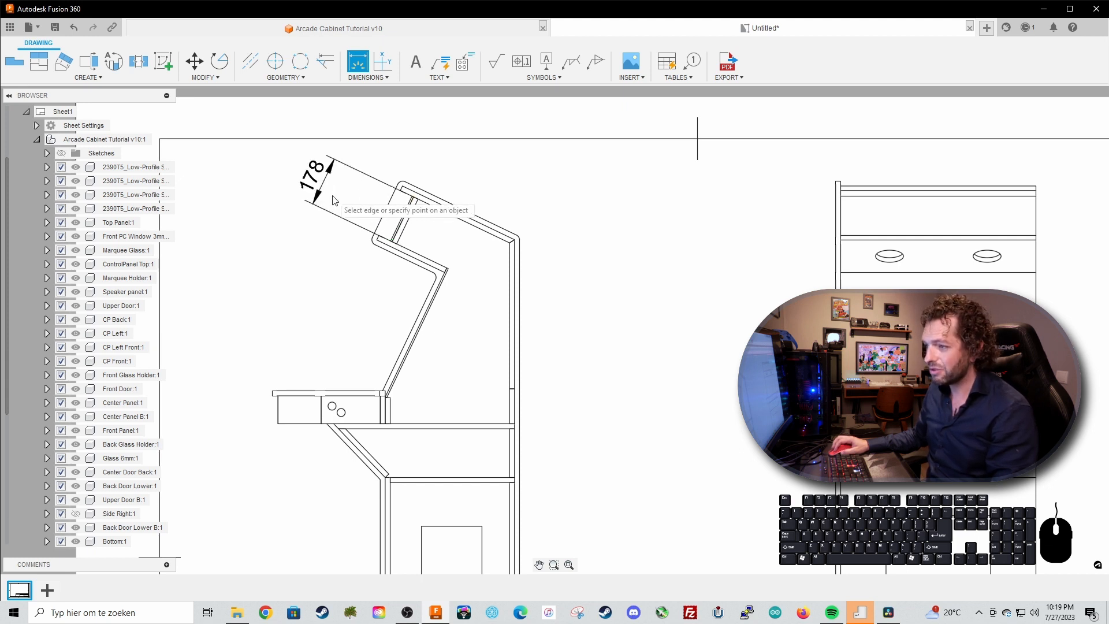
- Add an angle dimension between the speaker panel and the slanted screen window, placed in front of the screen
{"action": "scroll", "coordinate": [373, 296], "scroll_direction": "up", "scroll_amount": 3}
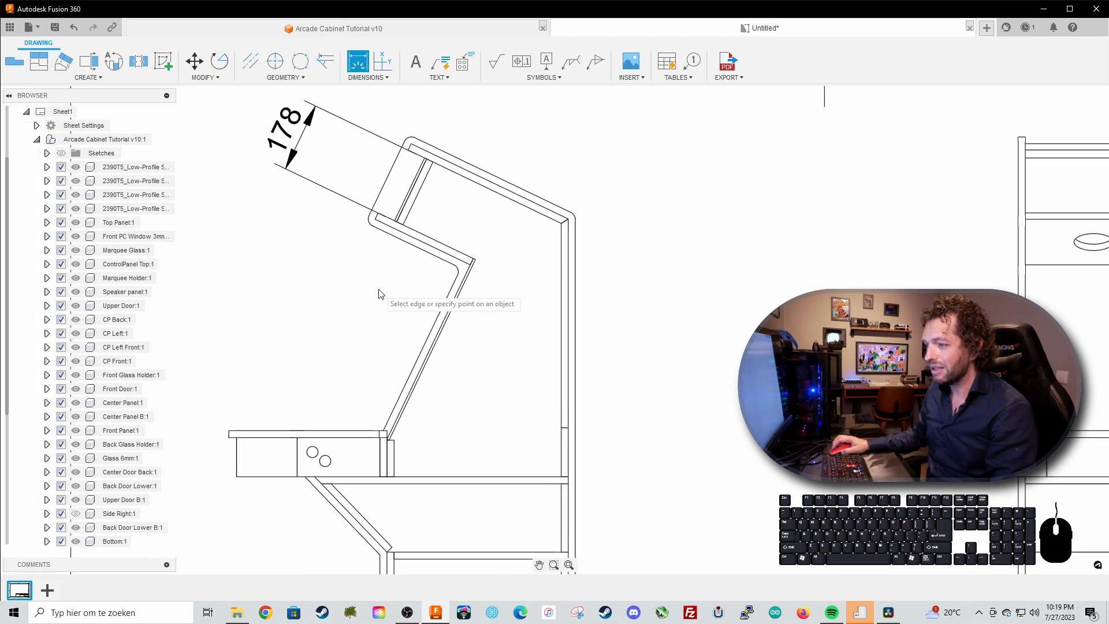
{"action": "left_click", "coordinate": [479, 266]}
{"action": "left_click", "coordinate": [483, 270]}
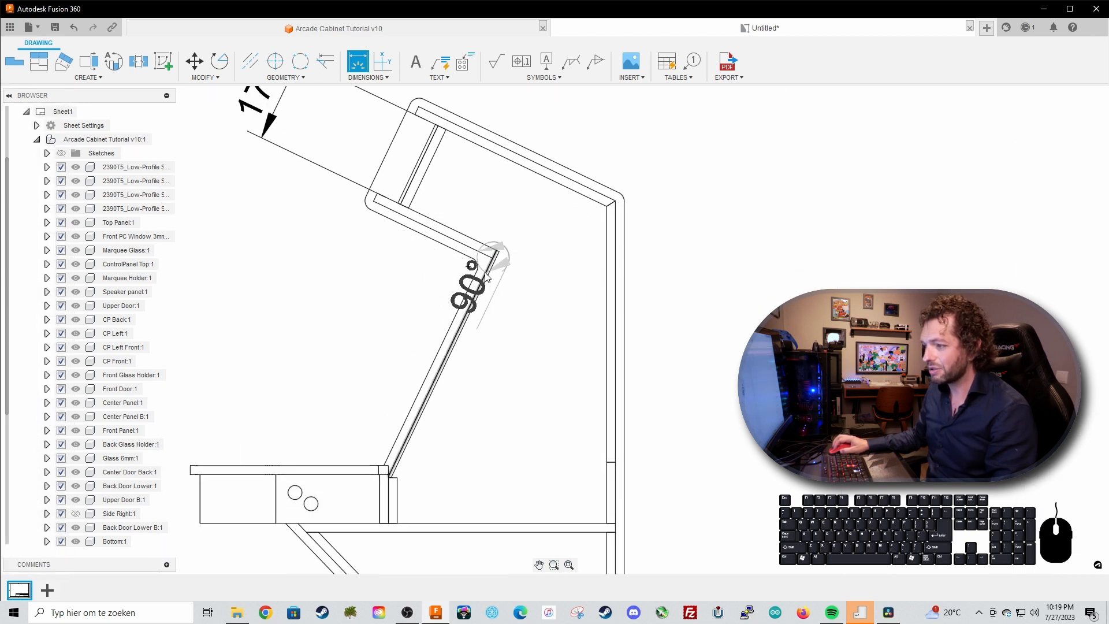
{"action": "left_click", "coordinate": [387, 290]}
- Add an angle dimension between the sloped front panel below the control panel and the horizontal panel above it
{"action": "scroll", "coordinate": [300, 337], "scroll_direction": "down", "scroll_amount": 3}
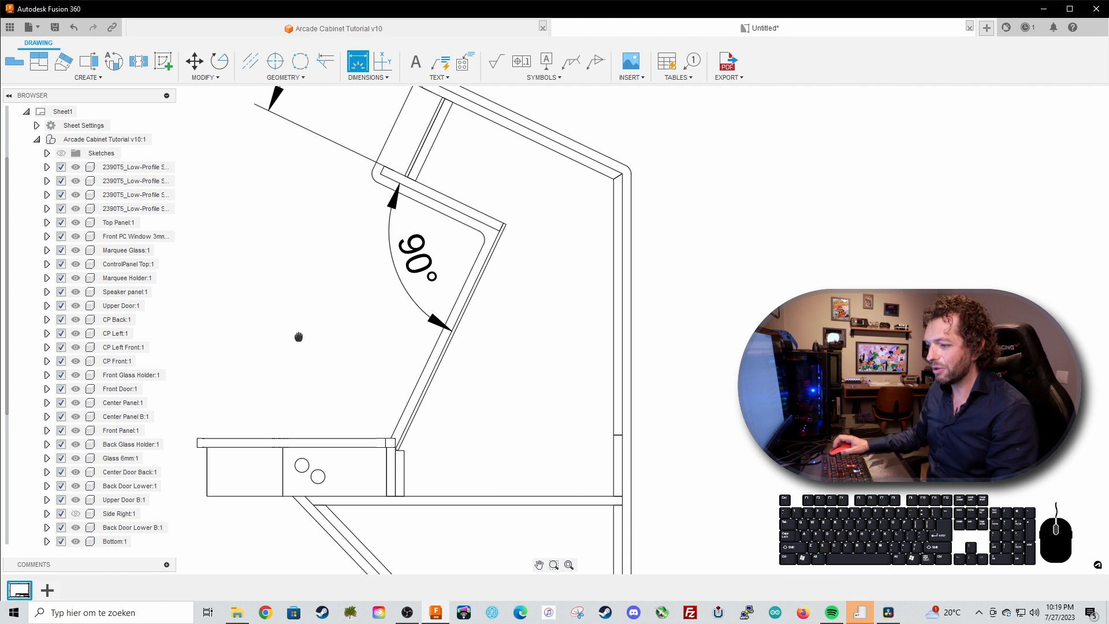
{"action": "scroll", "coordinate": [307, 437], "scroll_direction": "up", "scroll_amount": 5}
{"action": "scroll", "coordinate": [324, 383], "scroll_direction": "up", "scroll_amount": 4}
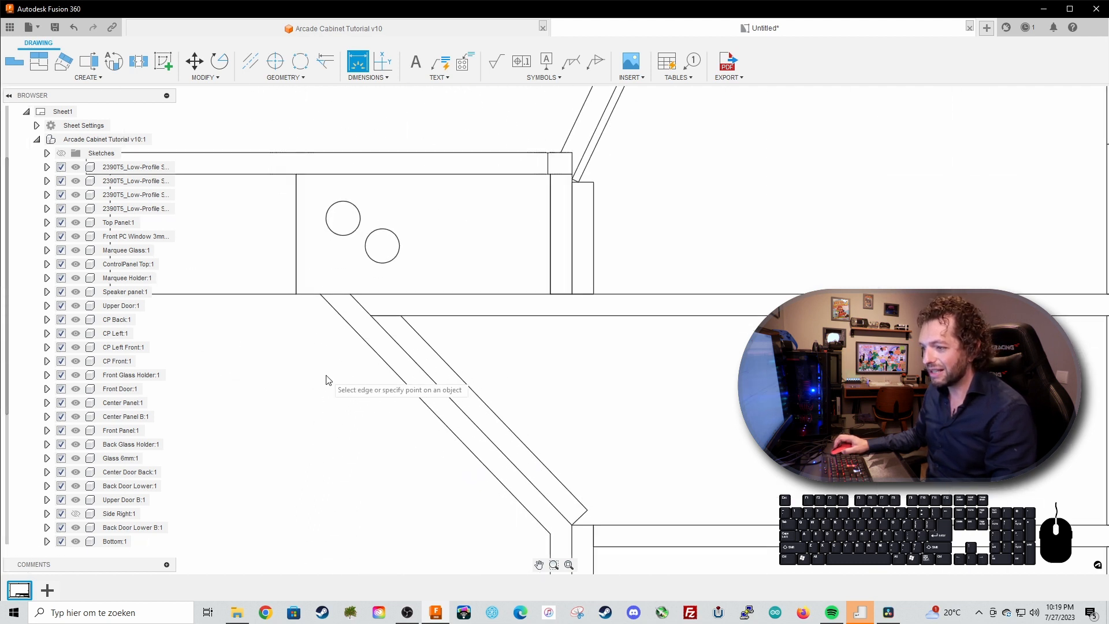
{"action": "left_click", "coordinate": [396, 350]}
{"action": "left_click", "coordinate": [430, 375]}
{"action": "left_click", "coordinate": [578, 450]}
- Dimension the vertical distance from the bottom board's underside to the side panel's lower edge, placed behind the cabinet
{"action": "scroll", "coordinate": [607, 485], "scroll_direction": "down", "scroll_amount": 3}
{"action": "scroll", "coordinate": [656, 359], "scroll_direction": "down", "scroll_amount": 3}
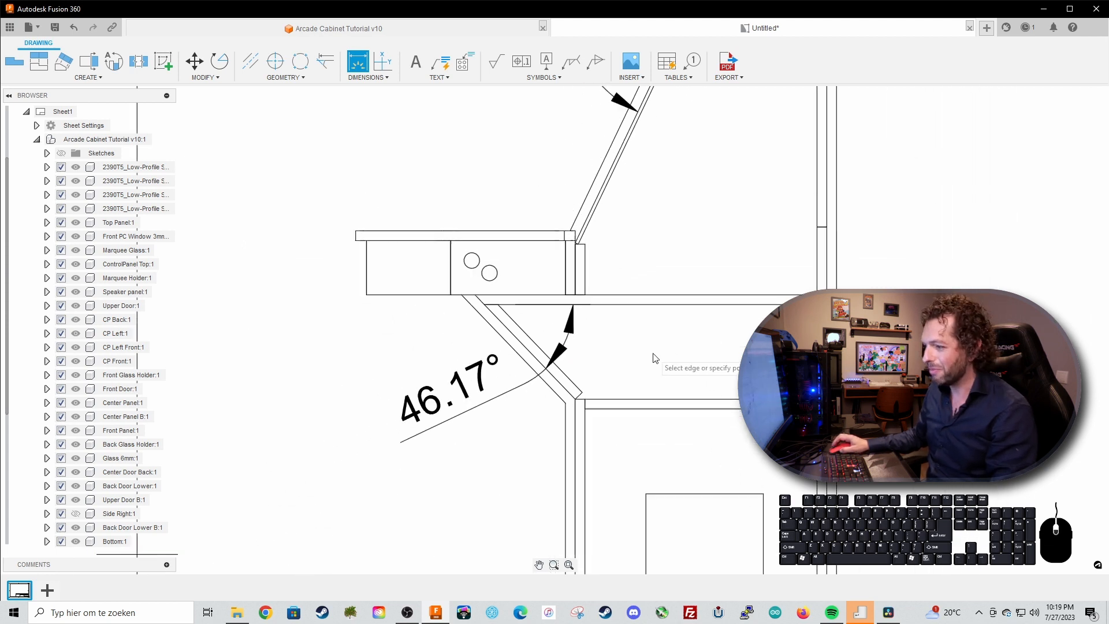
{"action": "middle_click_drag", "start_coordinate": [683, 341], "coordinate": [568, 386]}
{"action": "scroll", "coordinate": [568, 386], "scroll_direction": "down", "scroll_amount": 3}
{"action": "scroll", "coordinate": [634, 433], "scroll_direction": "up", "scroll_amount": 4}
{"action": "scroll", "coordinate": [579, 397], "scroll_direction": "up", "scroll_amount": 5}
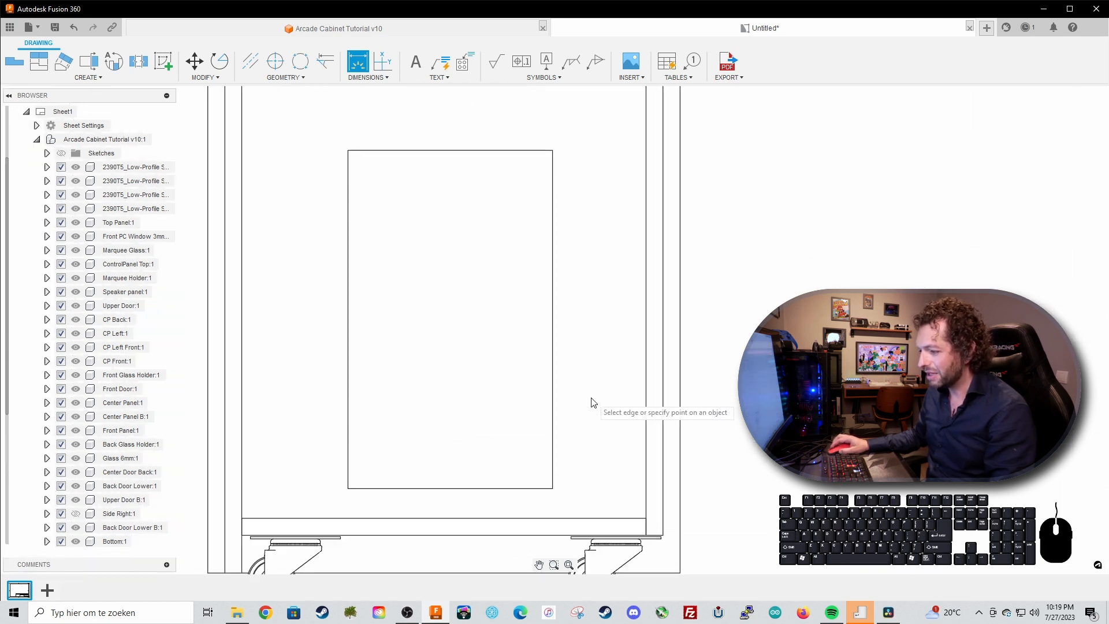
{"action": "left_click", "coordinate": [514, 394]}
{"action": "left_click", "coordinate": [529, 425]}
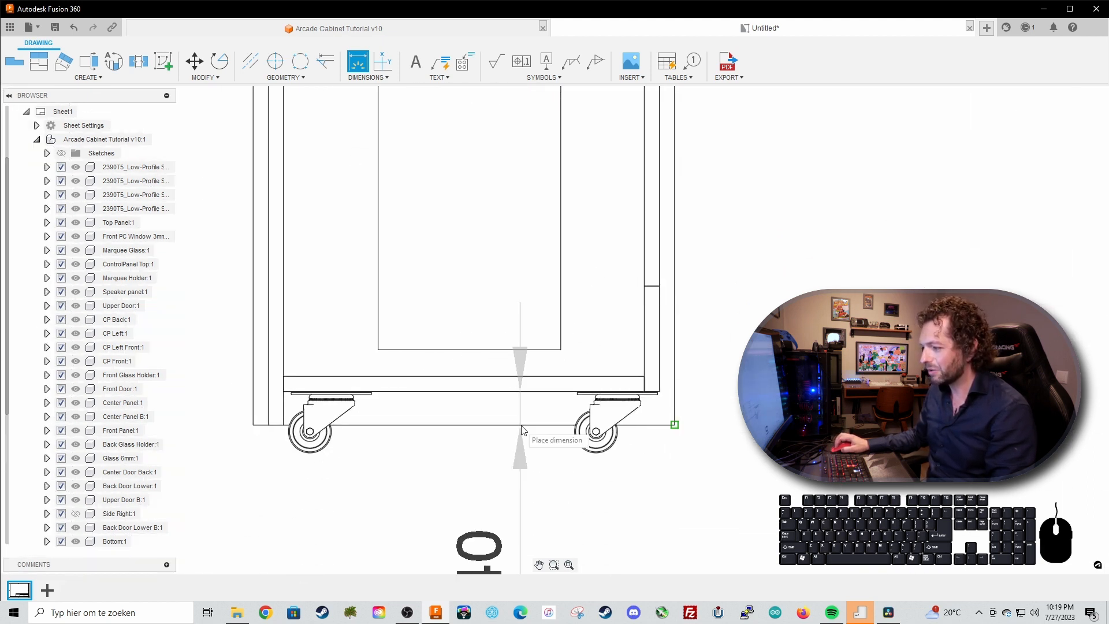
{"action": "left_click", "coordinate": [783, 433]}
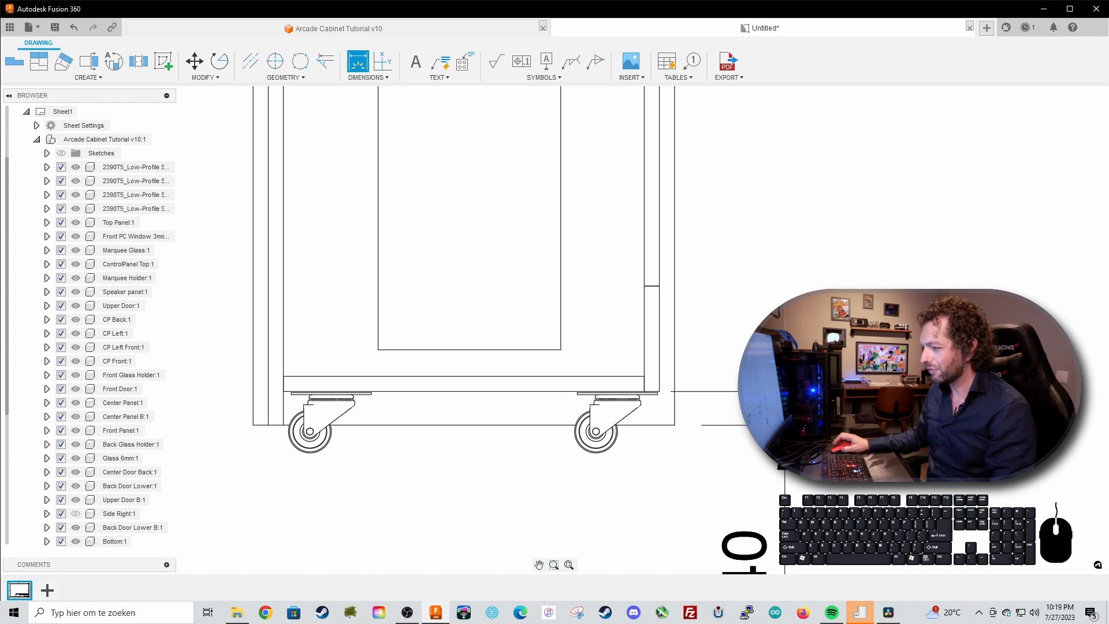
- Move the 40 mm dimension's text above its arrows, just behind the cabinet's base in the side view
{"action": "scroll", "coordinate": [778, 433], "scroll_direction": "down", "scroll_amount": 3}
{"action": "middle_click_drag", "start_coordinate": [819, 466], "coordinate": [688, 410]}
{"action": "key", "text": "Escape"}
{"action": "left_click", "coordinate": [630, 461]}
{"action": "left_click_drag", "start_coordinate": [630, 456], "coordinate": [629, 437]}
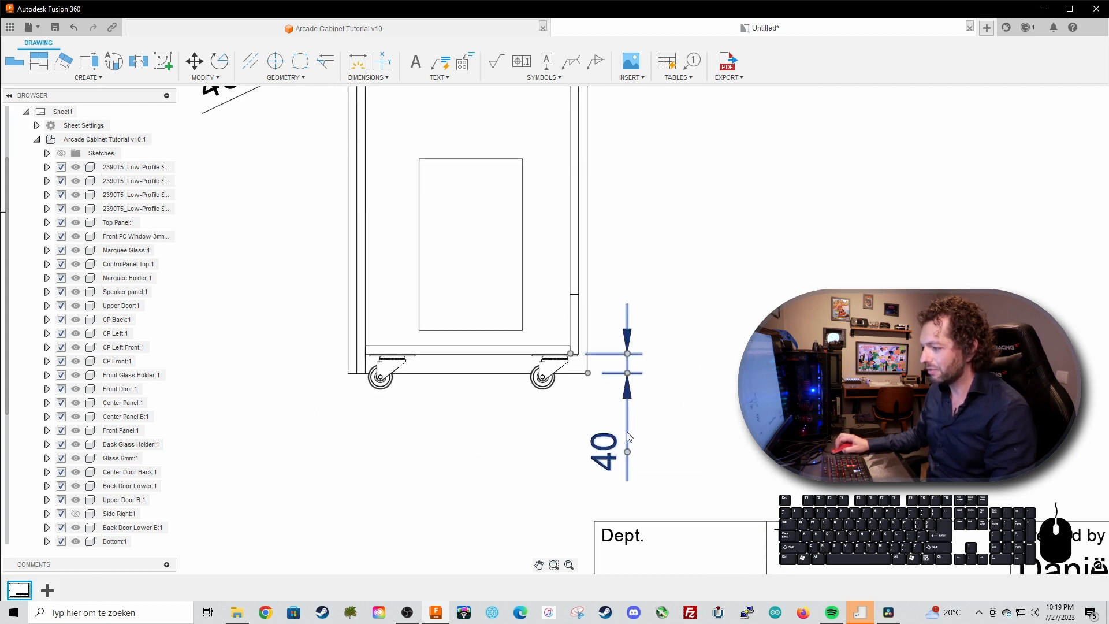
{"action": "left_click", "coordinate": [627, 452]}
{"action": "left_click", "coordinate": [638, 336]}
{"action": "key", "text": "Escape"}
{"action": "scroll", "coordinate": [694, 346], "scroll_direction": "down", "scroll_amount": 3}
{"action": "middle_click_drag", "start_coordinate": [696, 280], "coordinate": [697, 374]}
{"action": "scroll", "coordinate": [696, 373], "scroll_direction": "down", "scroll_amount": 2}
{"action": "middle_click_drag", "start_coordinate": [693, 321], "coordinate": [672, 378]}
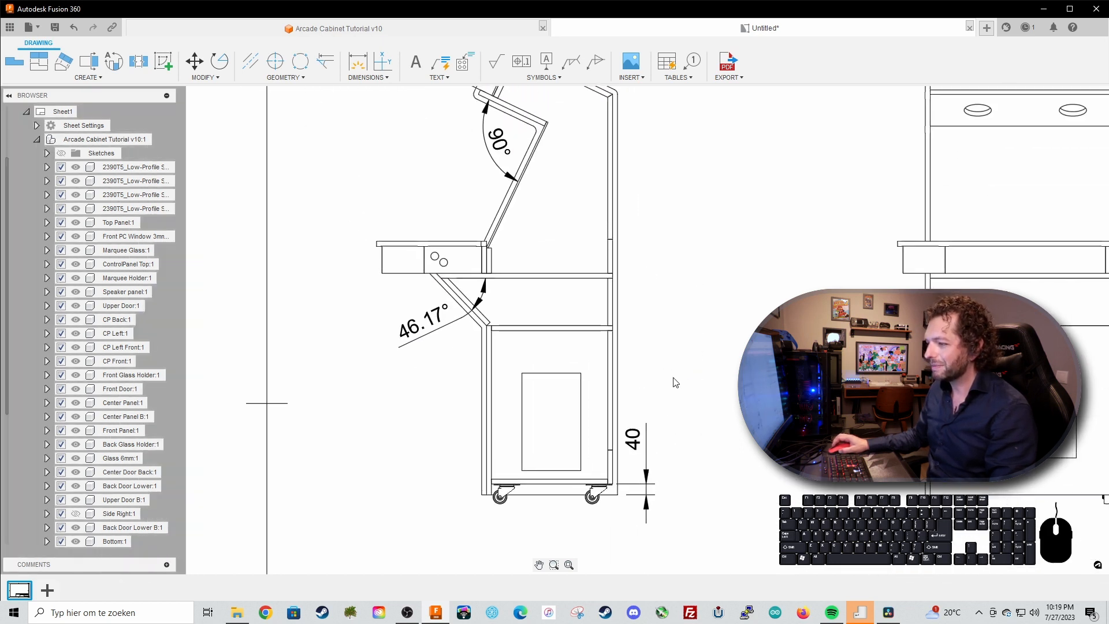
- Dimension the height of the centre back panel between the two horizontal panels, placed behind the cabinet in the side view
{"action": "scroll", "coordinate": [659, 339], "scroll_direction": "up", "scroll_amount": 3}
{"action": "key", "text": "d"}
{"action": "left_click", "coordinate": [568, 296]}
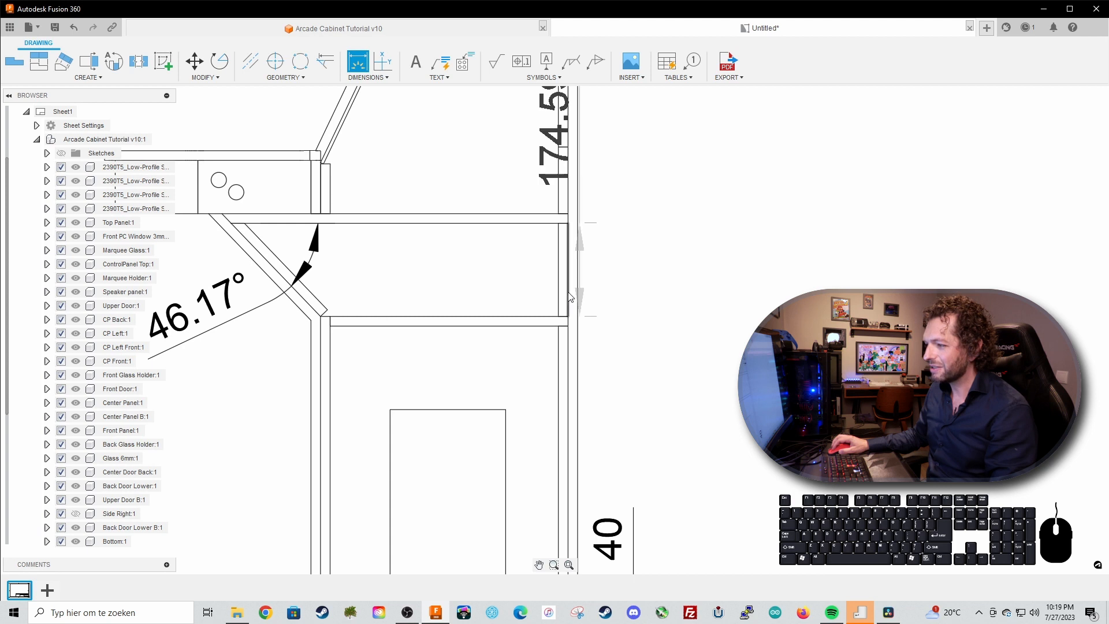
{"action": "left_click", "coordinate": [635, 294]}
{"action": "scroll", "coordinate": [680, 287], "scroll_direction": "down", "scroll_amount": 2}
{"action": "middle_click_drag", "start_coordinate": [688, 248], "coordinate": [687, 390]}
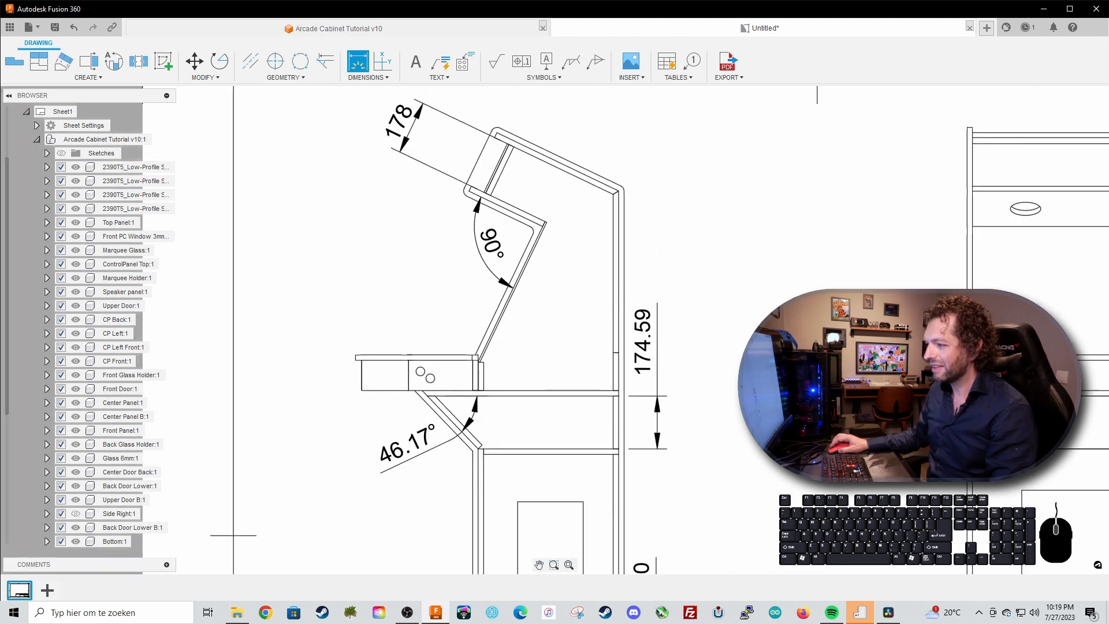
- Add an angle dimension between the sloped top panel and the mitred joint at the cabinet's upper rear corner
{"action": "scroll", "coordinate": [679, 332], "scroll_direction": "up", "scroll_amount": 1}
{"action": "middle_click_drag", "start_coordinate": [605, 162], "coordinate": [640, 254]}
{"action": "scroll", "coordinate": [639, 254], "scroll_direction": "down", "scroll_amount": 1}
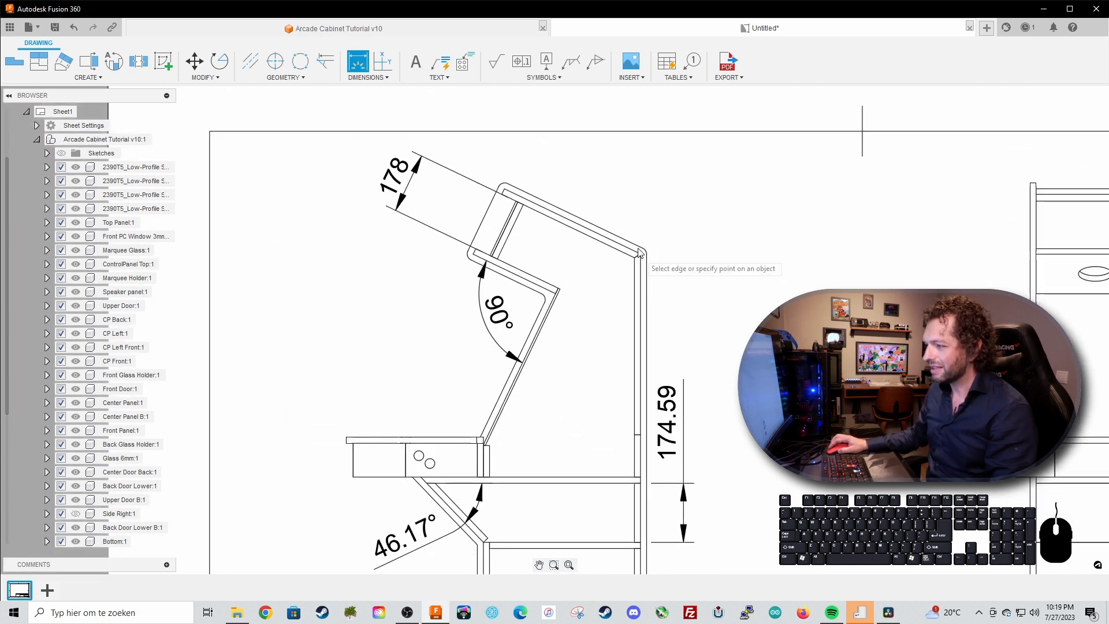
{"action": "scroll", "coordinate": [639, 254], "scroll_direction": "up", "scroll_amount": 4}
{"action": "scroll", "coordinate": [637, 267], "scroll_direction": "up", "scroll_amount": 2}
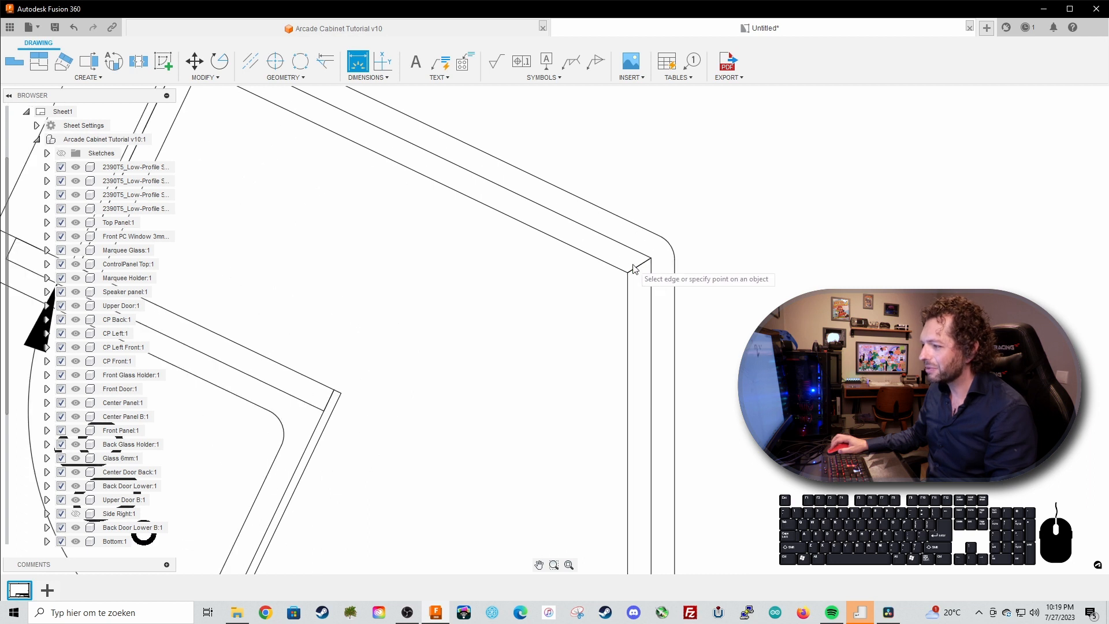
{"action": "left_click", "coordinate": [636, 269]}
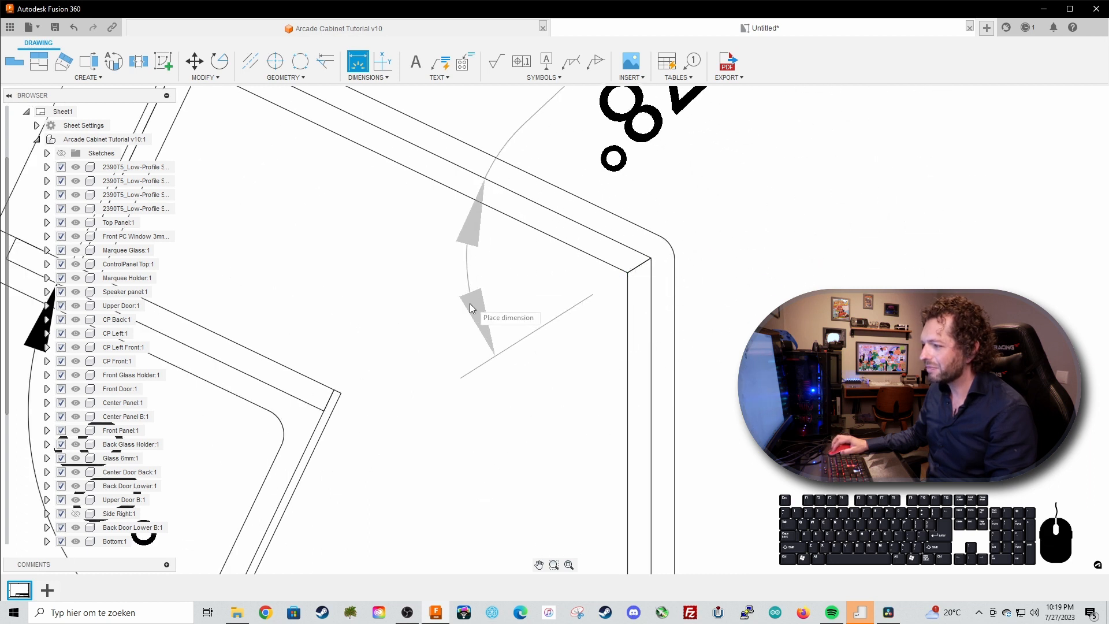
{"action": "left_click", "coordinate": [448, 291]}
{"action": "scroll", "coordinate": [462, 291], "scroll_direction": "down", "scroll_amount": 3}
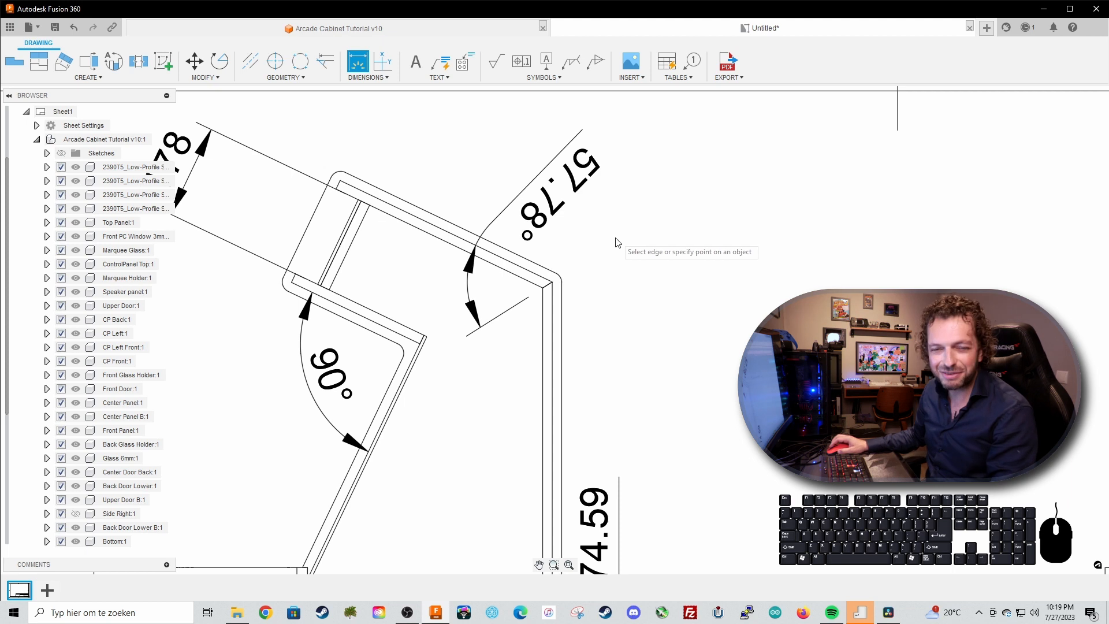
{"action": "scroll", "coordinate": [636, 322], "scroll_direction": "down", "scroll_amount": 2}
{"action": "middle_click_drag", "start_coordinate": [691, 374], "coordinate": [635, 238]}
{"action": "scroll", "coordinate": [641, 259], "scroll_direction": "down", "scroll_amount": 3}
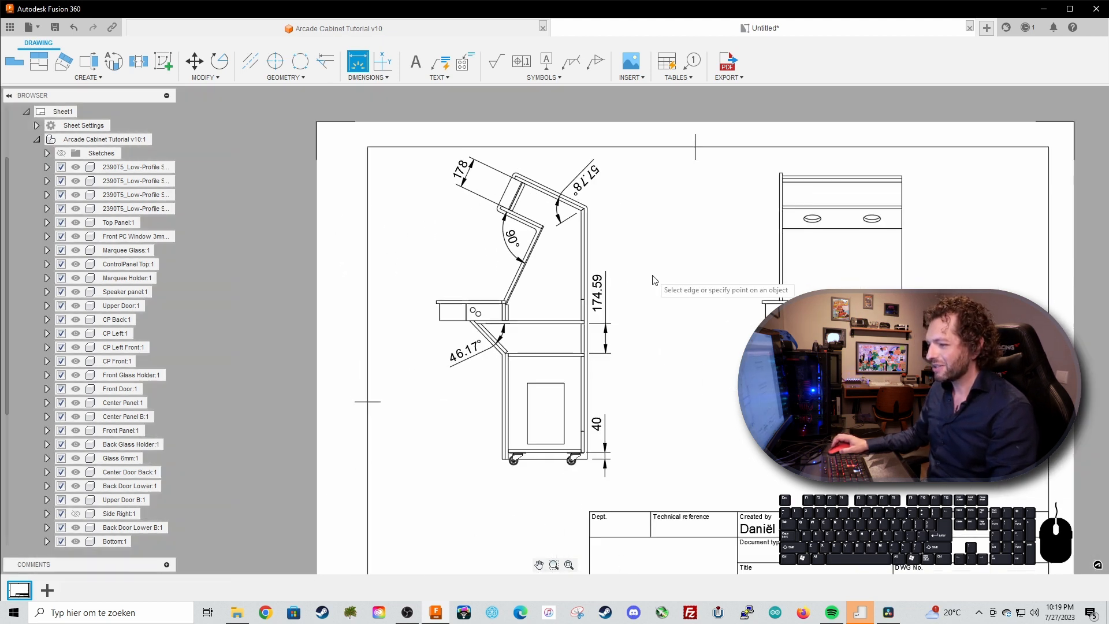
- Dimension the top panel's width in the front view, placing the dimension above the cabinet
{"action": "scroll", "coordinate": [629, 300], "scroll_direction": "up", "scroll_amount": 4}
{"action": "middle_click_drag", "start_coordinate": [593, 205], "coordinate": [520, 242]}
{"action": "left_click", "coordinate": [633, 192]}
{"action": "left_click", "coordinate": [632, 174]}
{"action": "middle_click_drag", "start_coordinate": [632, 173], "coordinate": [632, 135]}
{"action": "scroll", "coordinate": [664, 312], "scroll_direction": "down", "scroll_amount": 3}
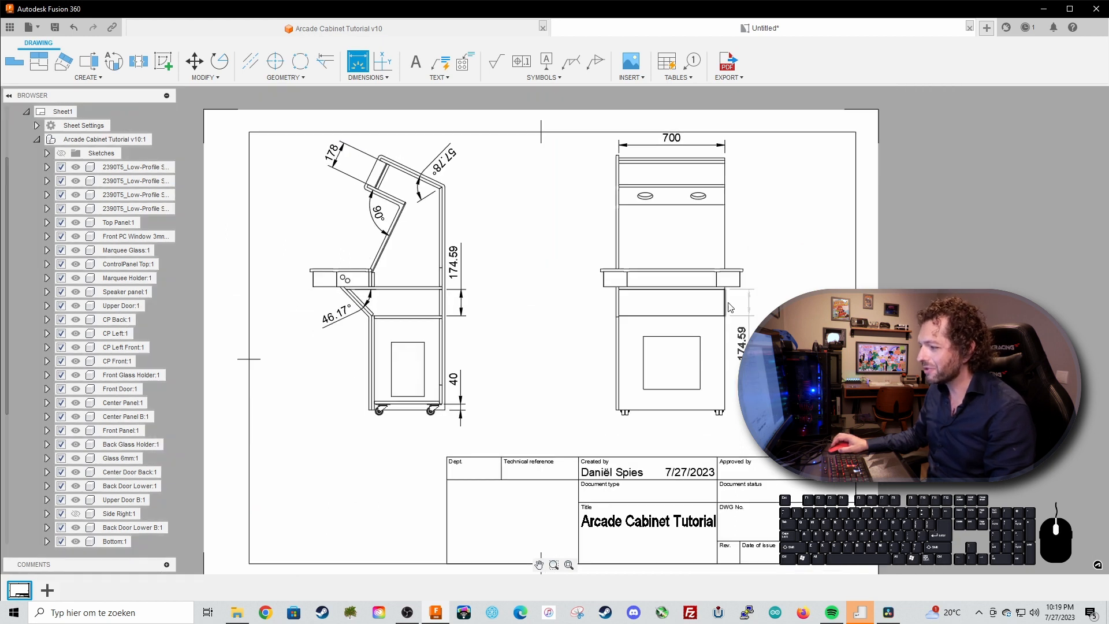
- Dimension the lower front rectangle's width and height and the cabinet's bottom width, placing the latter below the front view
{"action": "scroll", "coordinate": [682, 312], "scroll_direction": "up", "scroll_amount": 3}
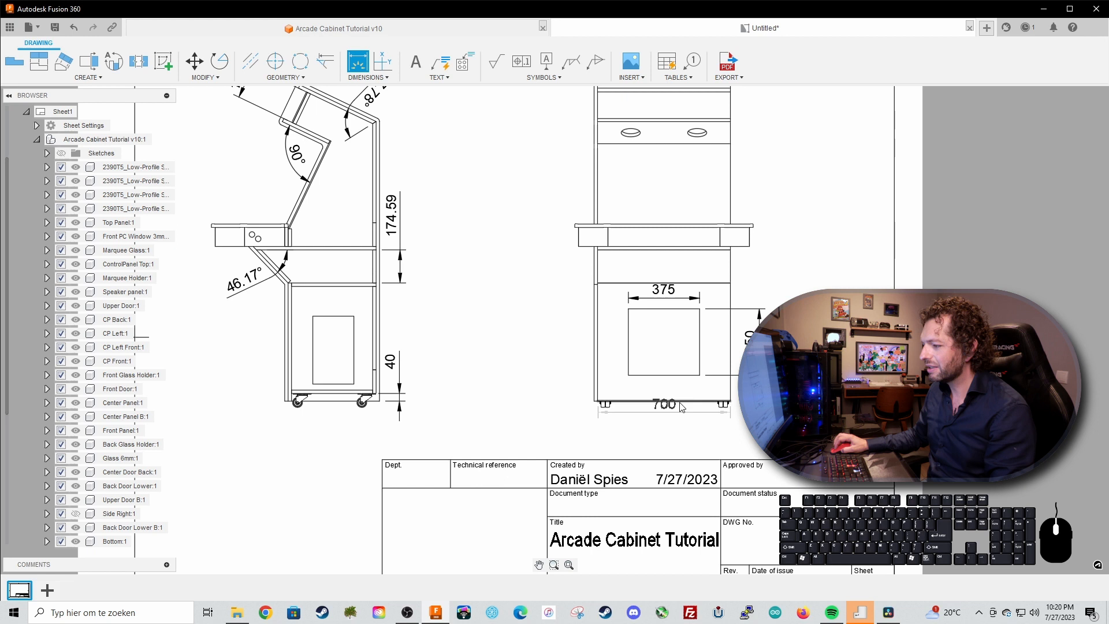
{"action": "scroll", "coordinate": [536, 255], "scroll_direction": "down", "scroll_amount": 2}
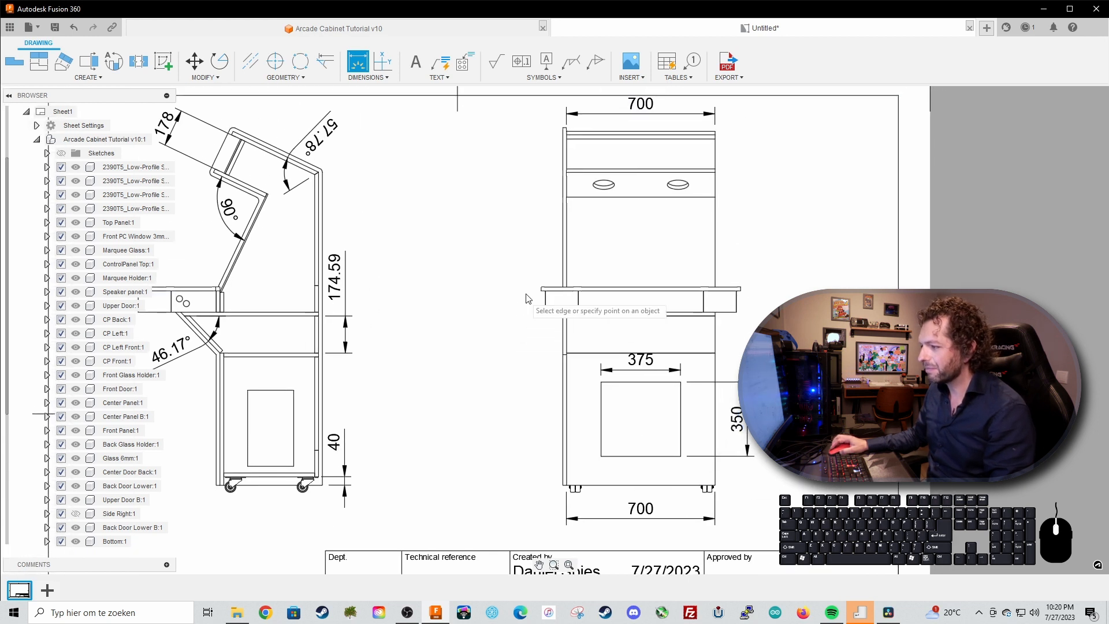
- Dimension the control panel's overall width in the front view, placing it below the bottom width dimension
{"action": "scroll", "coordinate": [543, 277], "scroll_direction": "up", "scroll_amount": 6}
{"action": "left_click", "coordinate": [542, 279]}
{"action": "left_click", "coordinate": [1032, 278]}
{"action": "middle_click_drag", "start_coordinate": [1025, 287], "coordinate": [992, 232]}
{"action": "scroll", "coordinate": [779, 133], "scroll_direction": "down", "scroll_amount": 3}
{"action": "left_click", "coordinate": [782, 540]}
{"action": "scroll", "coordinate": [756, 302], "scroll_direction": "down", "scroll_amount": 2}
{"action": "scroll", "coordinate": [735, 267], "scroll_direction": "up", "scroll_amount": 2}
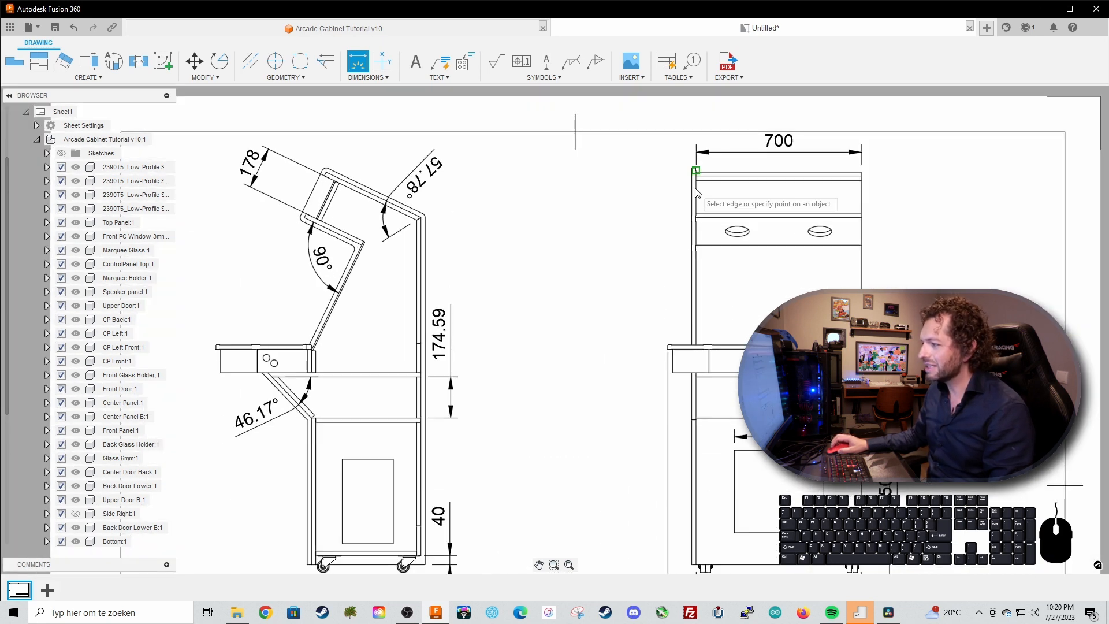
{"action": "middle_click_drag", "start_coordinate": [760, 202], "coordinate": [692, 203]}
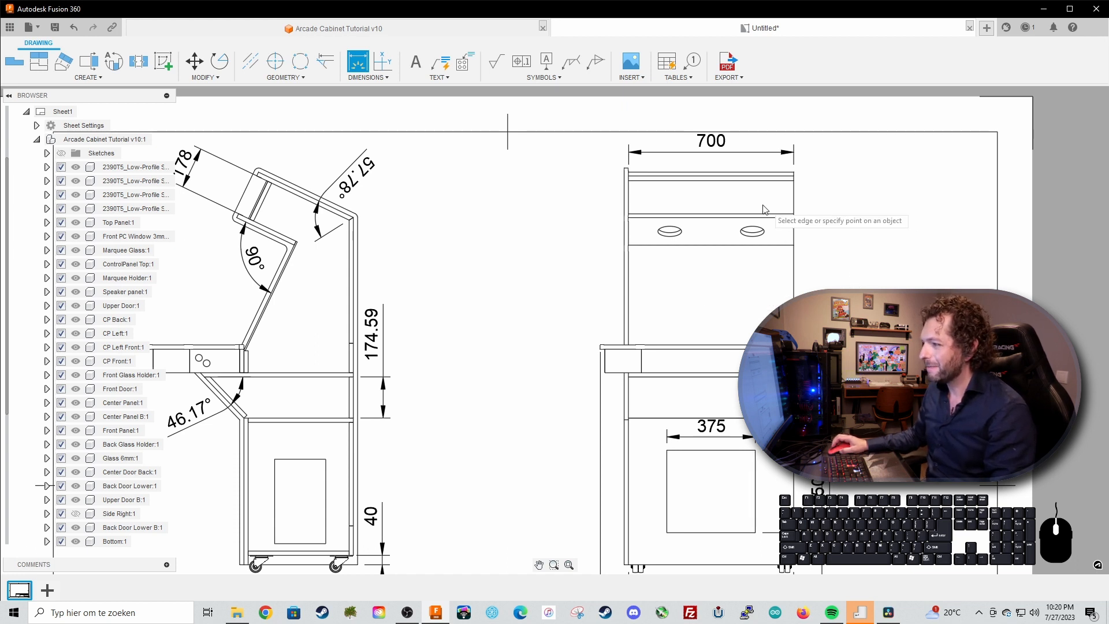
{"action": "scroll", "coordinate": [595, 183], "scroll_direction": "up", "scroll_amount": 5}
{"action": "scroll", "coordinate": [647, 209], "scroll_direction": "up", "scroll_amount": 4}
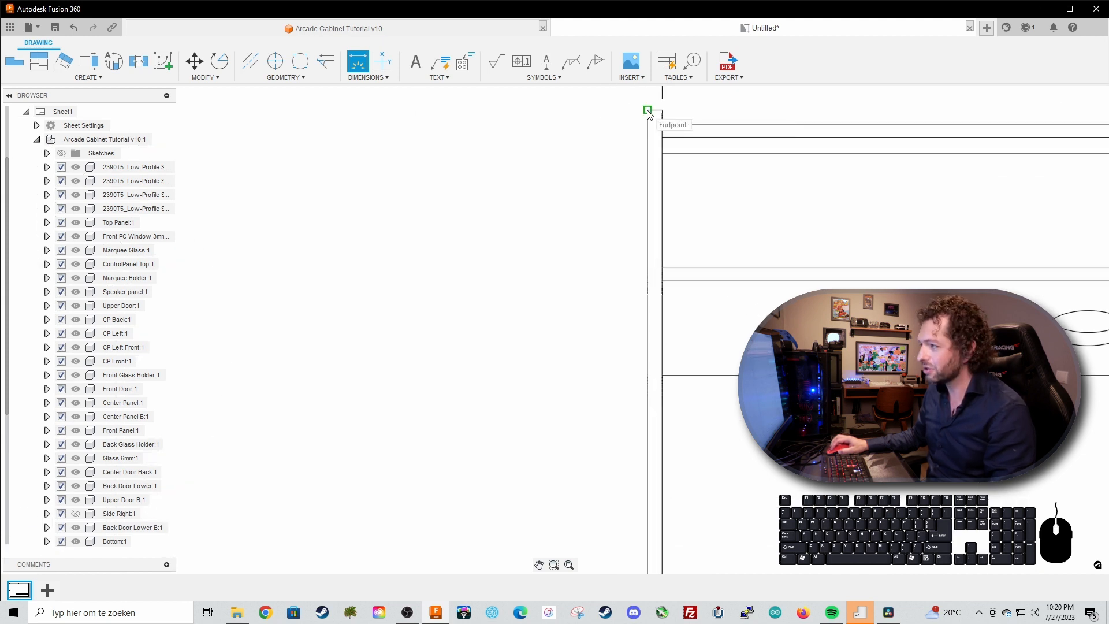
{"action": "scroll", "coordinate": [656, 226], "scroll_direction": "down", "scroll_amount": 6}
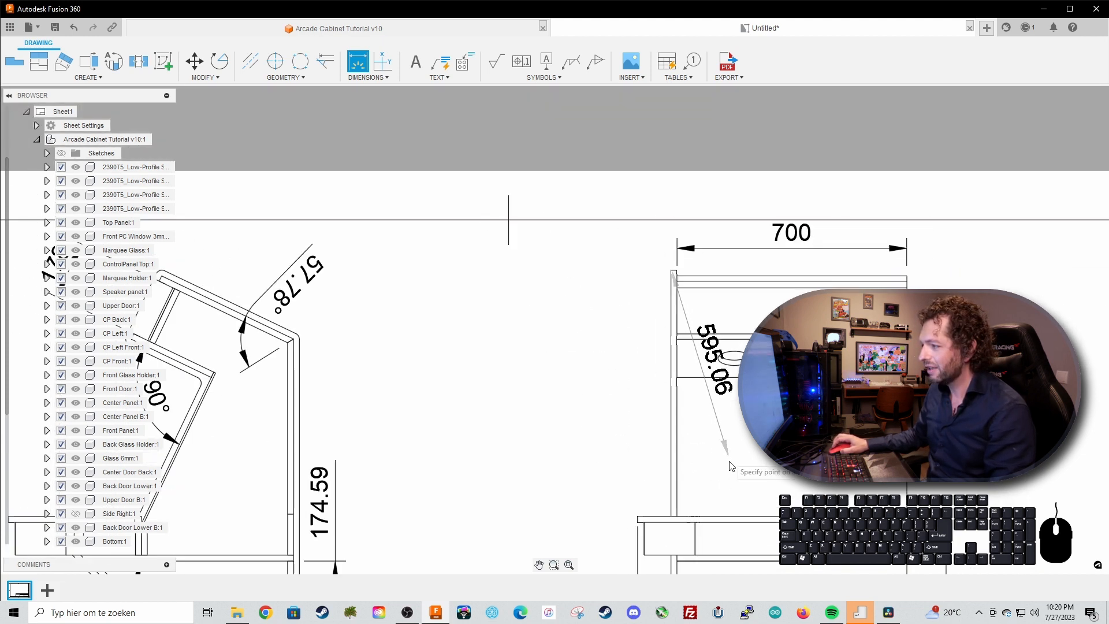
{"action": "middle_click_drag", "start_coordinate": [698, 335], "coordinate": [686, 199]}
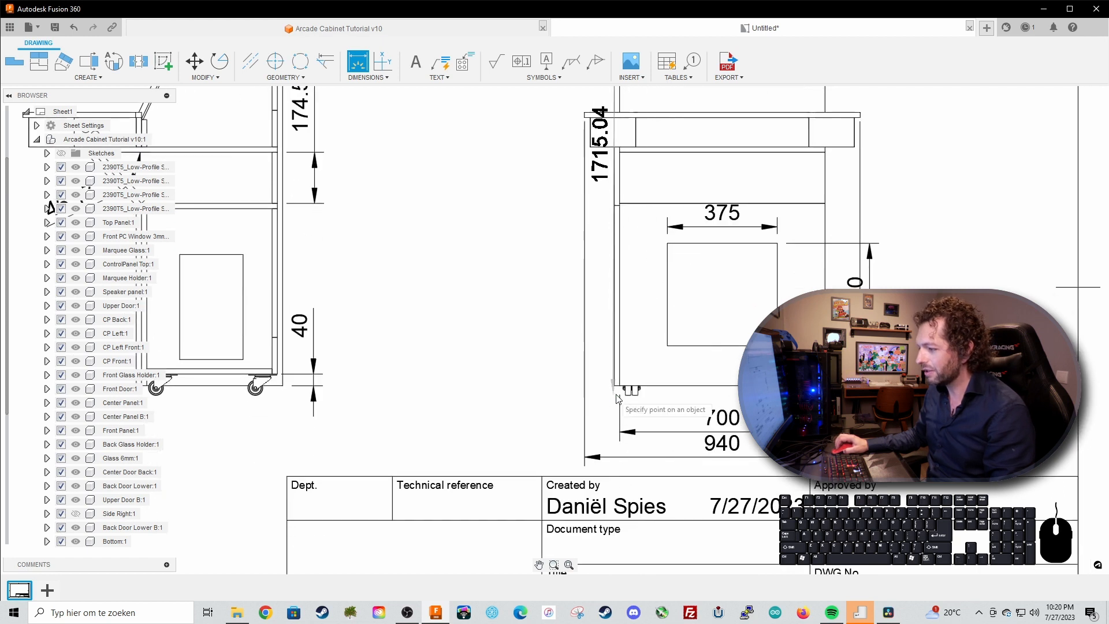
{"action": "scroll", "coordinate": [635, 399], "scroll_direction": "up", "scroll_amount": 4}
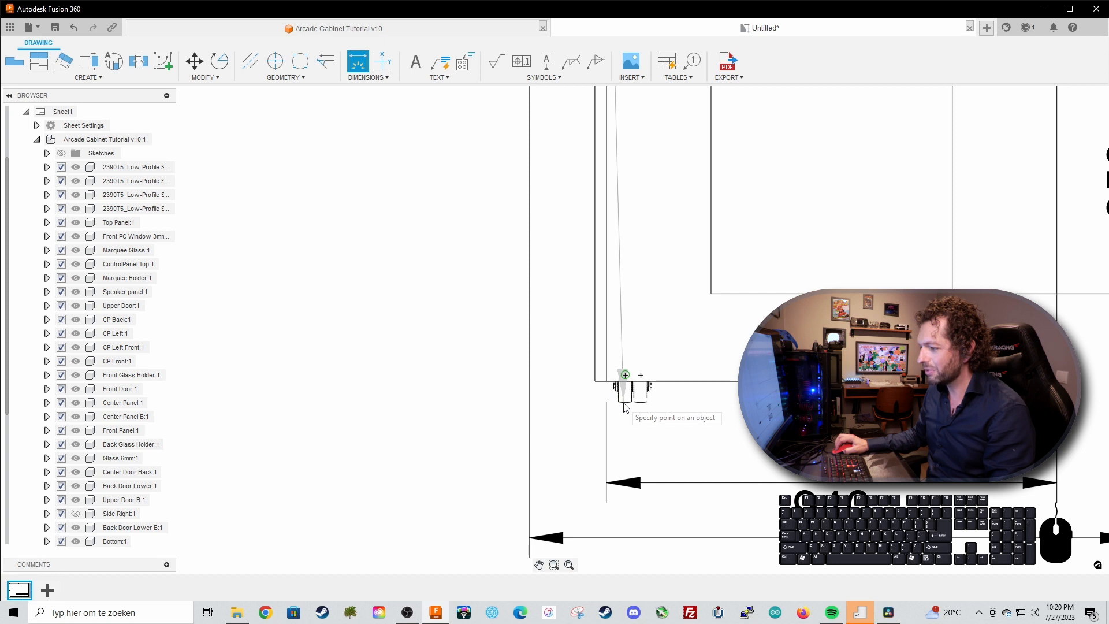
{"action": "left_click", "coordinate": [625, 403]}
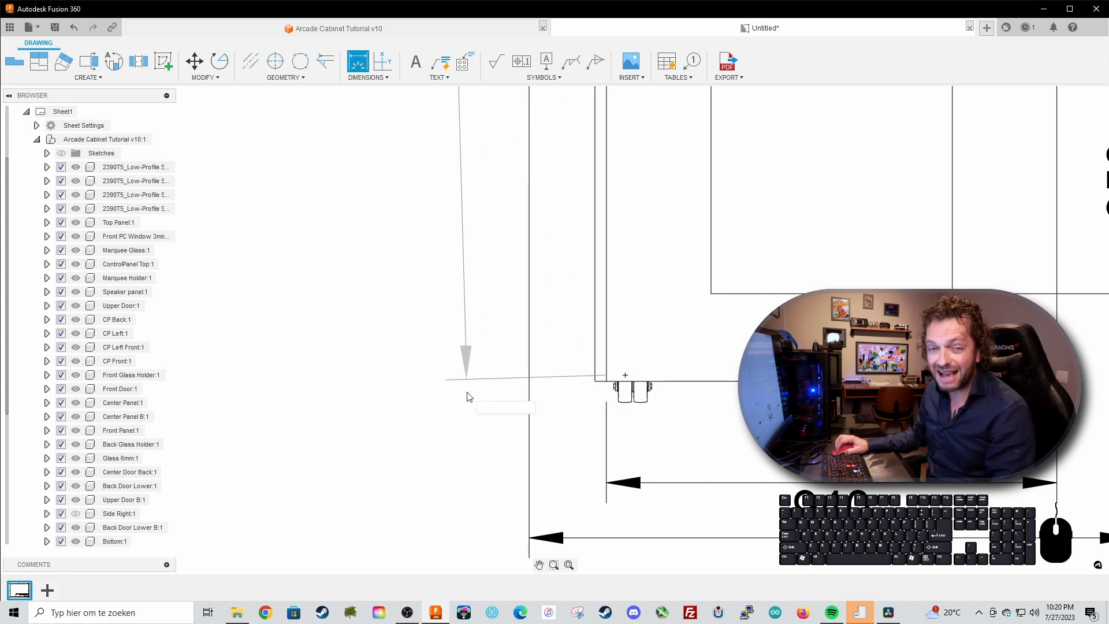
{"action": "key", "text": "Escape"}
{"action": "scroll", "coordinate": [497, 347], "scroll_direction": "down", "scroll_amount": 3}
{"action": "scroll", "coordinate": [463, 386], "scroll_direction": "down", "scroll_amount": 3}
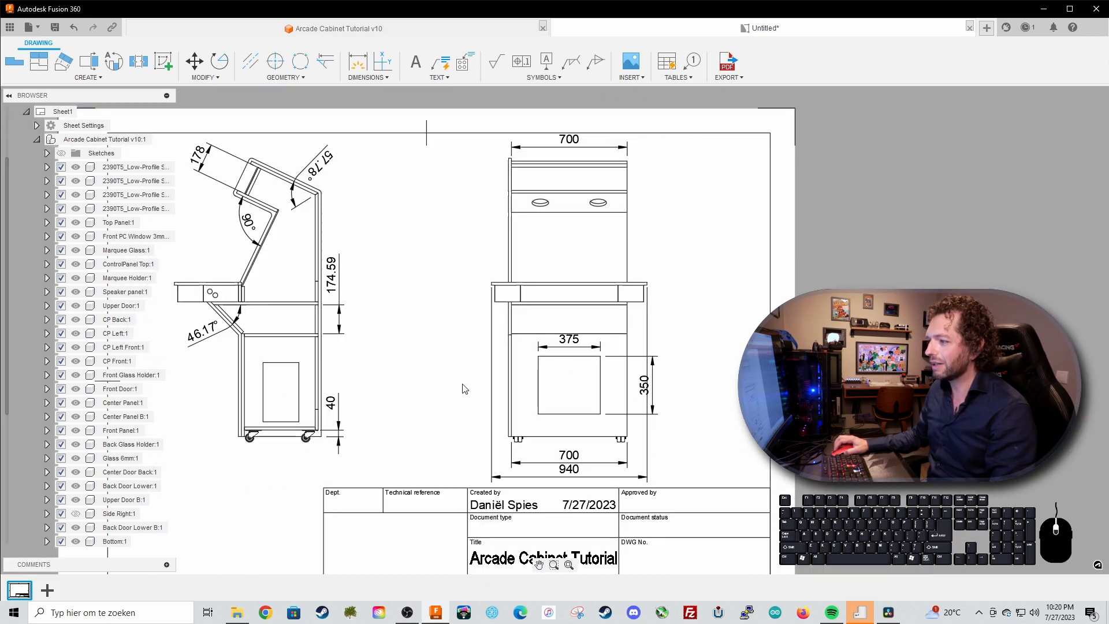
- Add a vertical linear dimension from the side panel's top corner to the caster's underside, placed between the side and front views
{"action": "scroll", "coordinate": [485, 346], "scroll_direction": "up", "scroll_amount": 1}
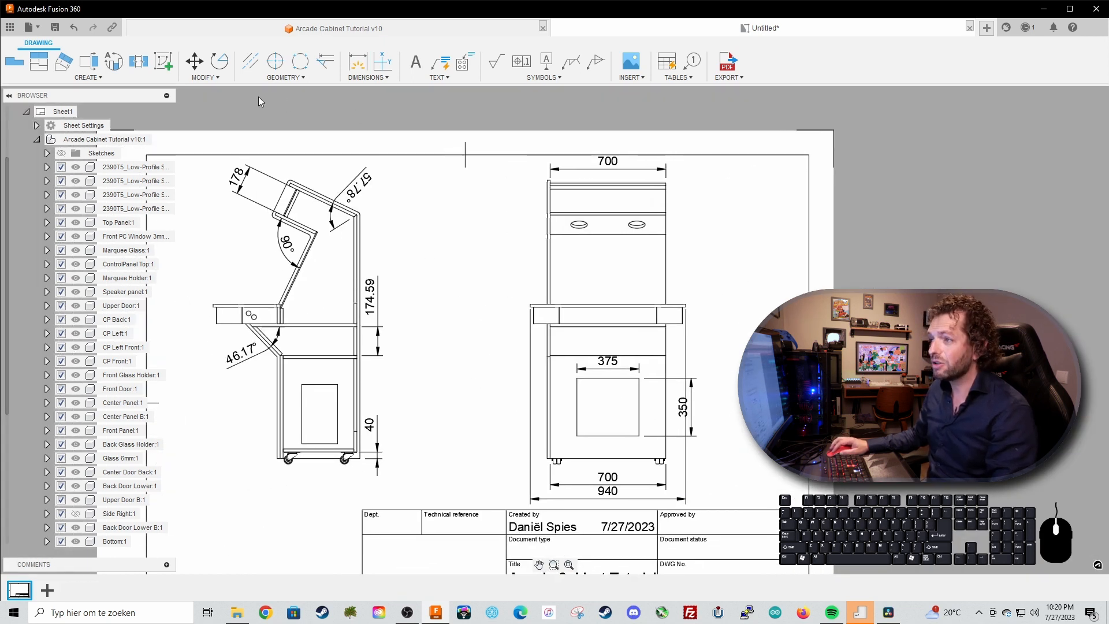
{"action": "left_click", "coordinate": [382, 80]}
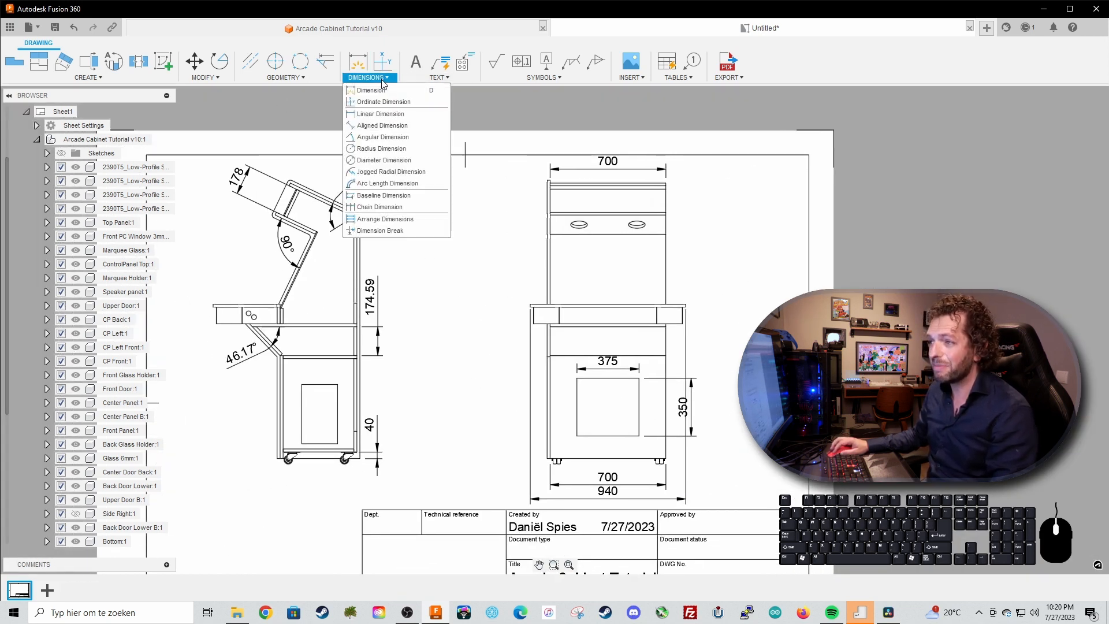
{"action": "left_click", "coordinate": [388, 115]}
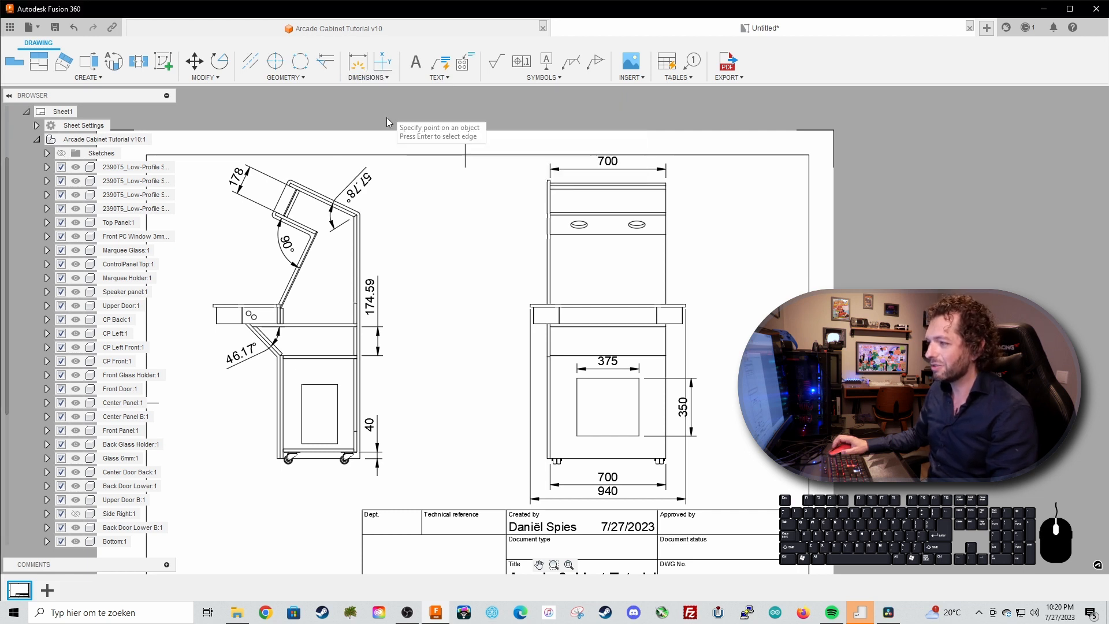
{"action": "scroll", "coordinate": [531, 217], "scroll_direction": "up", "scroll_amount": 5}
{"action": "left_click", "coordinate": [571, 143]}
{"action": "middle_click_drag", "start_coordinate": [506, 395], "coordinate": [523, 234]}
{"action": "middle_click_drag", "start_coordinate": [500, 484], "coordinate": [526, 240]}
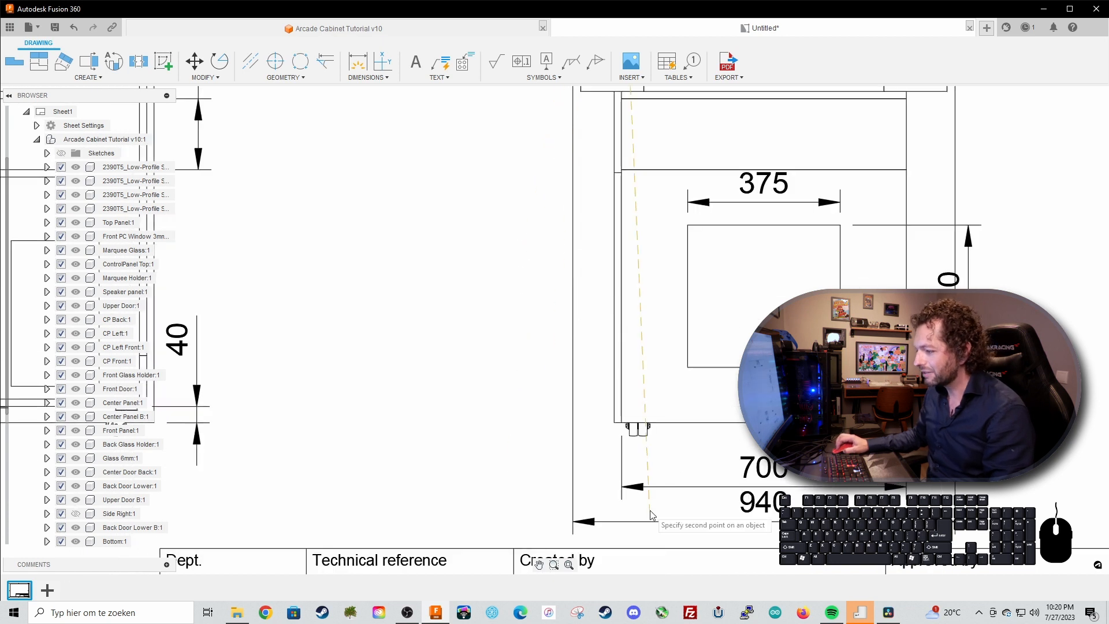
{"action": "scroll", "coordinate": [636, 437], "scroll_direction": "up", "scroll_amount": 3}
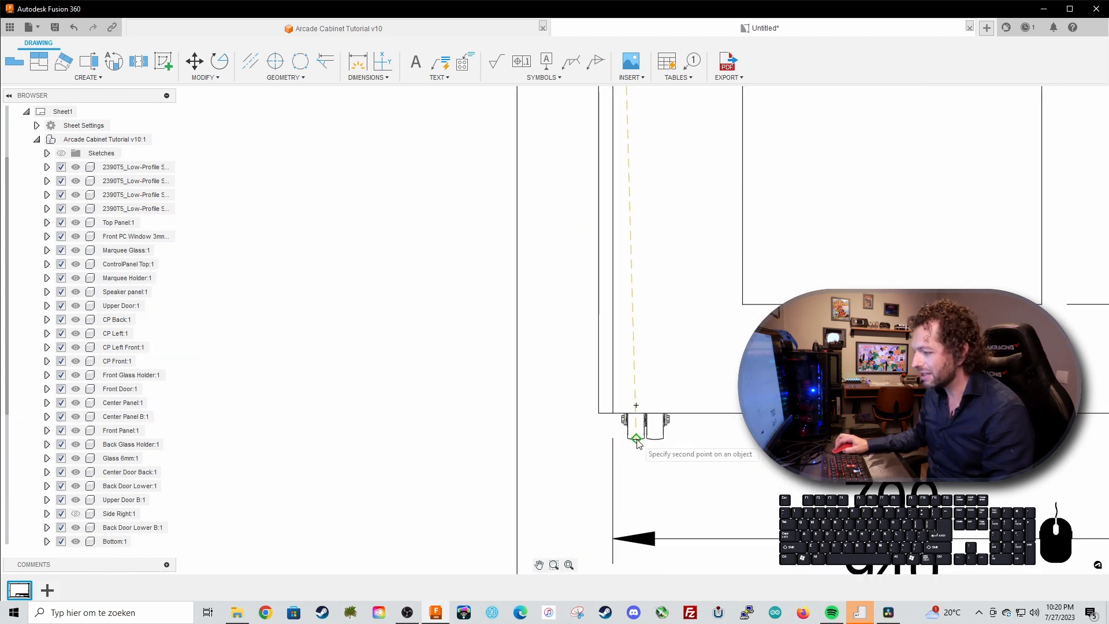
{"action": "left_click", "coordinate": [636, 442]}
{"action": "scroll", "coordinate": [433, 439], "scroll_direction": "down", "scroll_amount": 3}
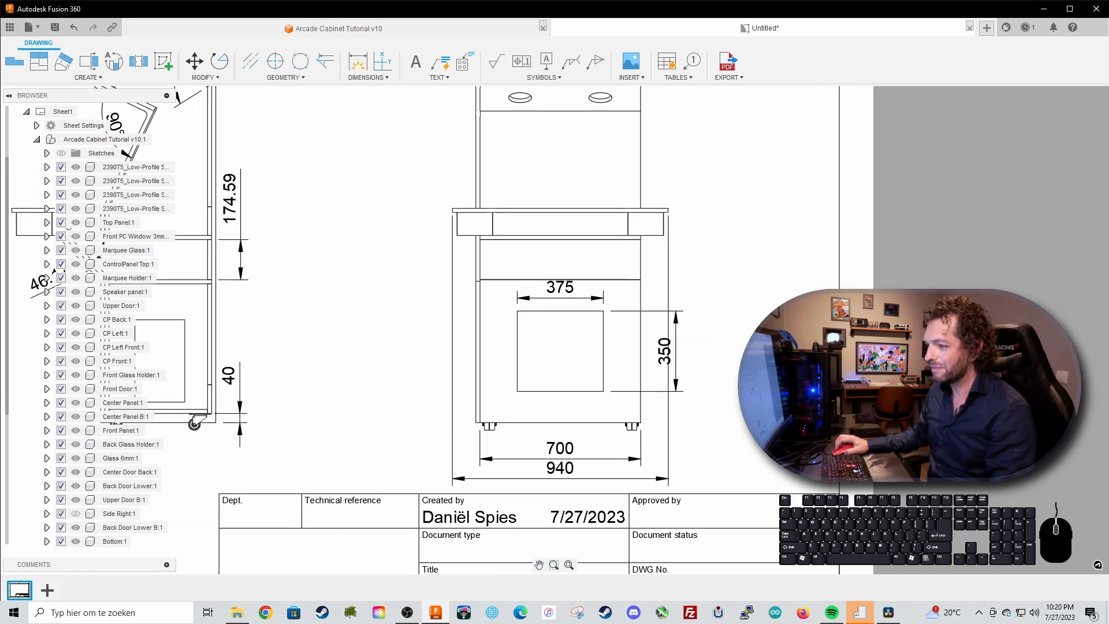
{"action": "left_click", "coordinate": [448, 442]}
{"action": "scroll", "coordinate": [449, 376], "scroll_direction": "down", "scroll_amount": 3}
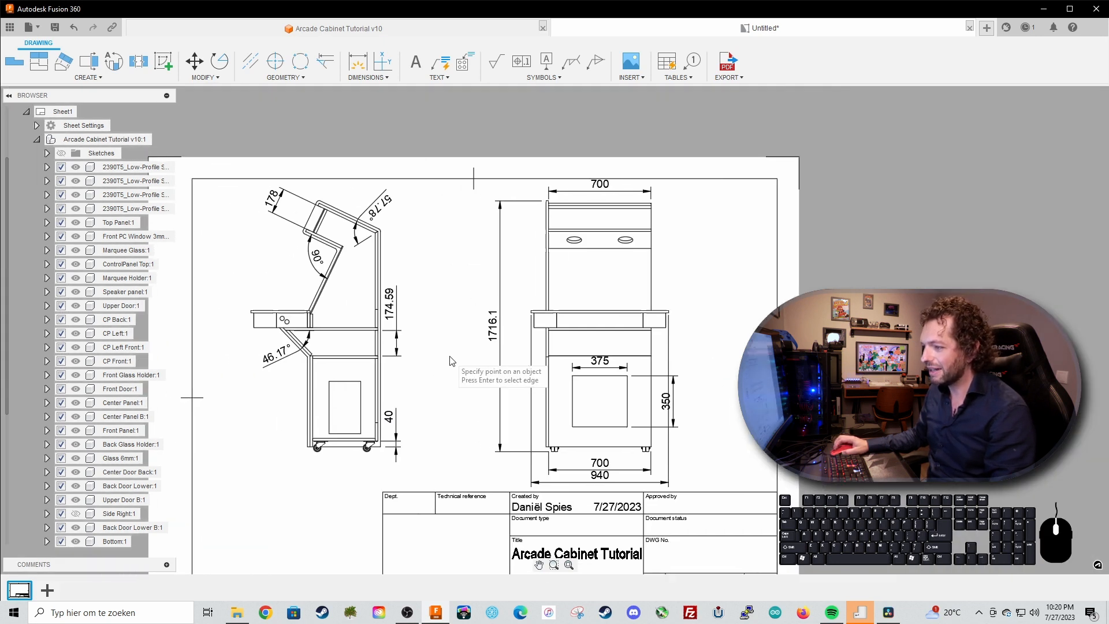
{"action": "scroll", "coordinate": [451, 360], "scroll_direction": "up", "scroll_amount": 2}
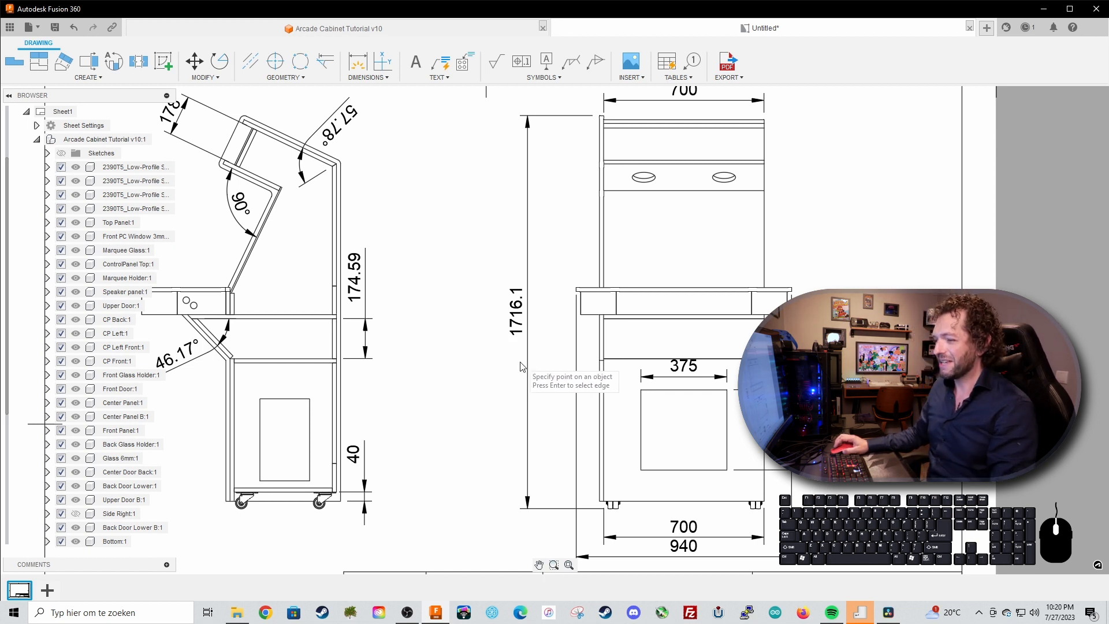
{"action": "scroll", "coordinate": [456, 359], "scroll_direction": "down", "scroll_amount": 2}
{"action": "scroll", "coordinate": [448, 357], "scroll_direction": "down", "scroll_amount": 1}
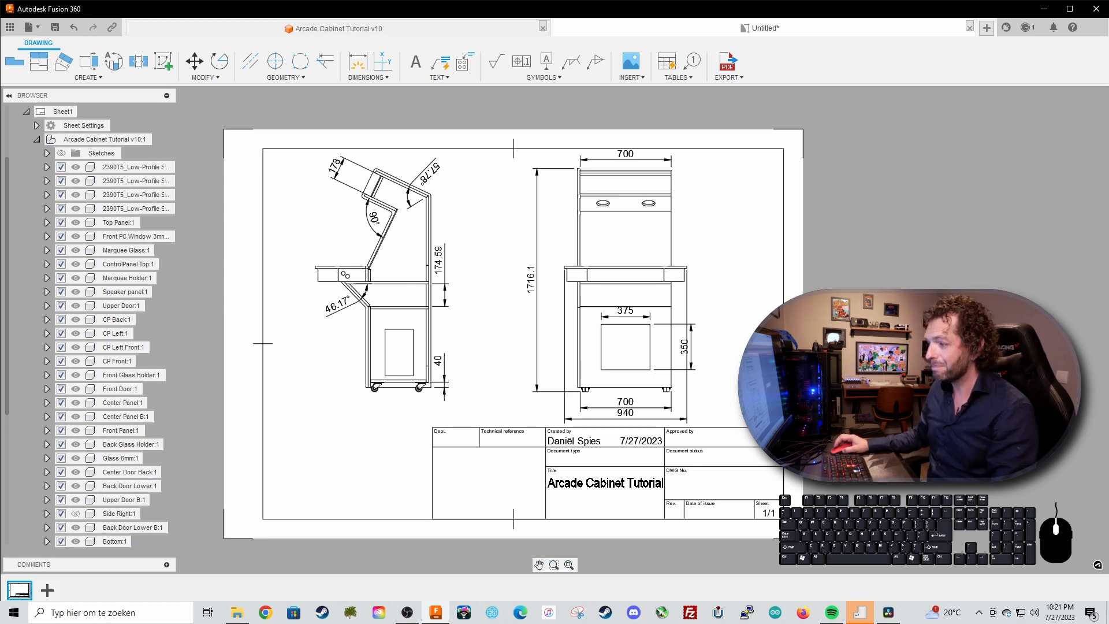
- Start a PDF export of all sheets with lineweights and have the PDF open after export
{"action": "left_click", "coordinate": [728, 77]}
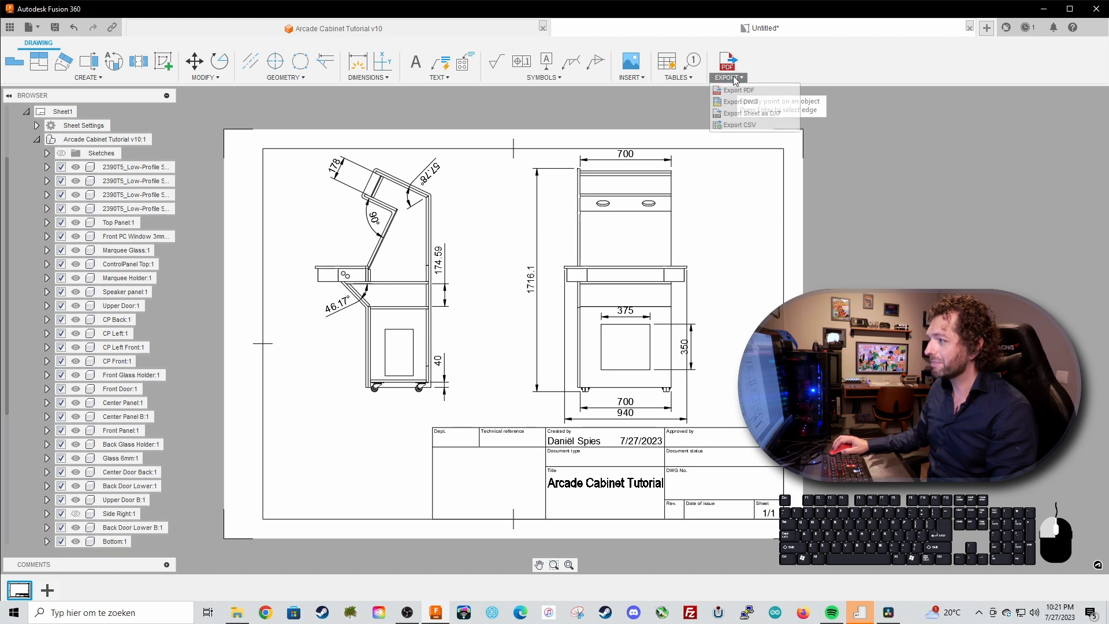
{"action": "left_click", "coordinate": [739, 91]}
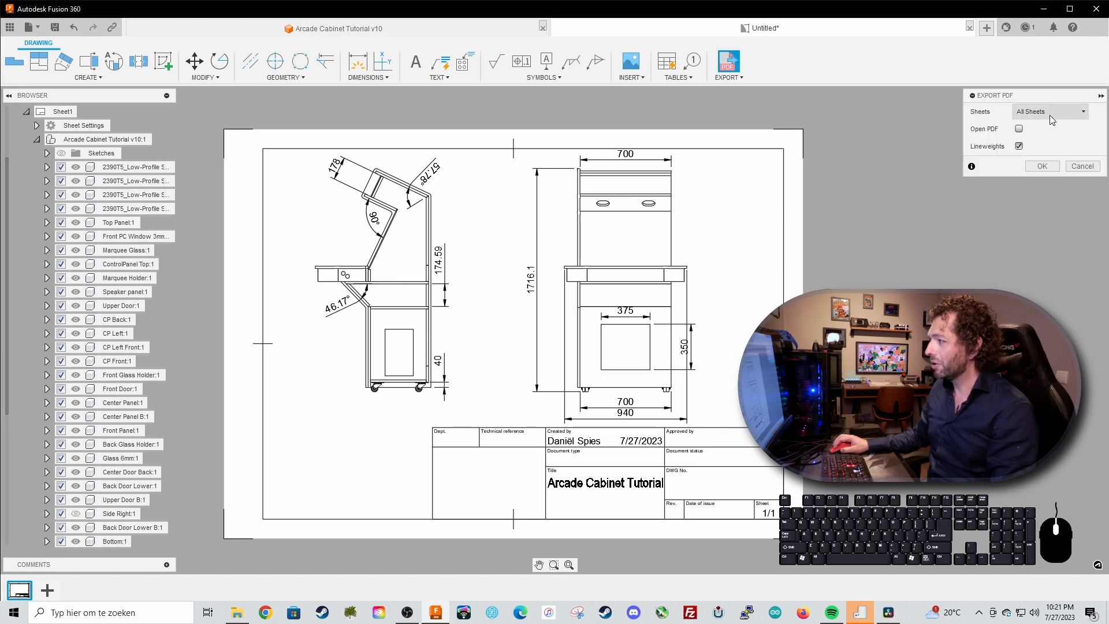
{"action": "left_click", "coordinate": [1019, 129]}
{"action": "left_click", "coordinate": [1042, 166]}
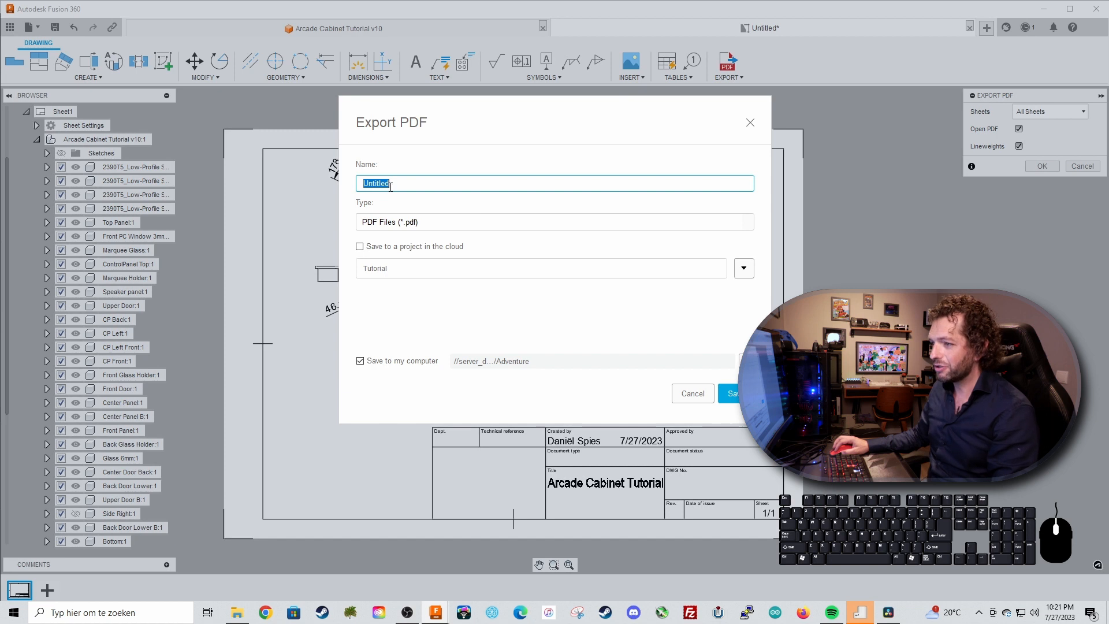
- Name the exported PDF file Arcade Cabinet Tutorial Drawing
{"action": "left_click", "coordinate": [419, 184]}
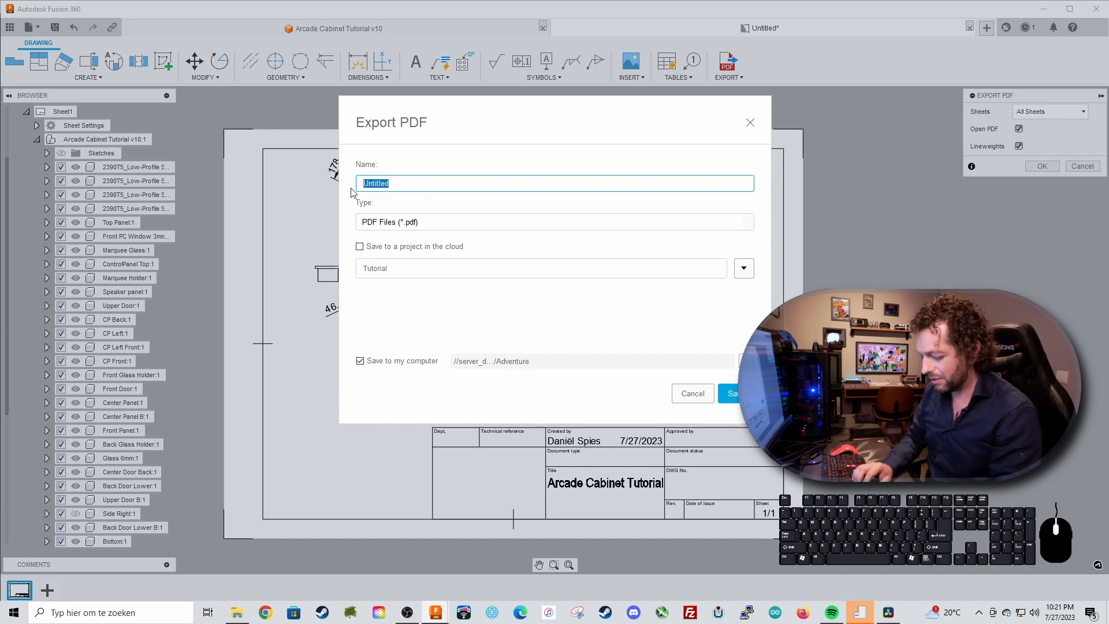
{"action": "type", "text": "Arcade Cabinet"}
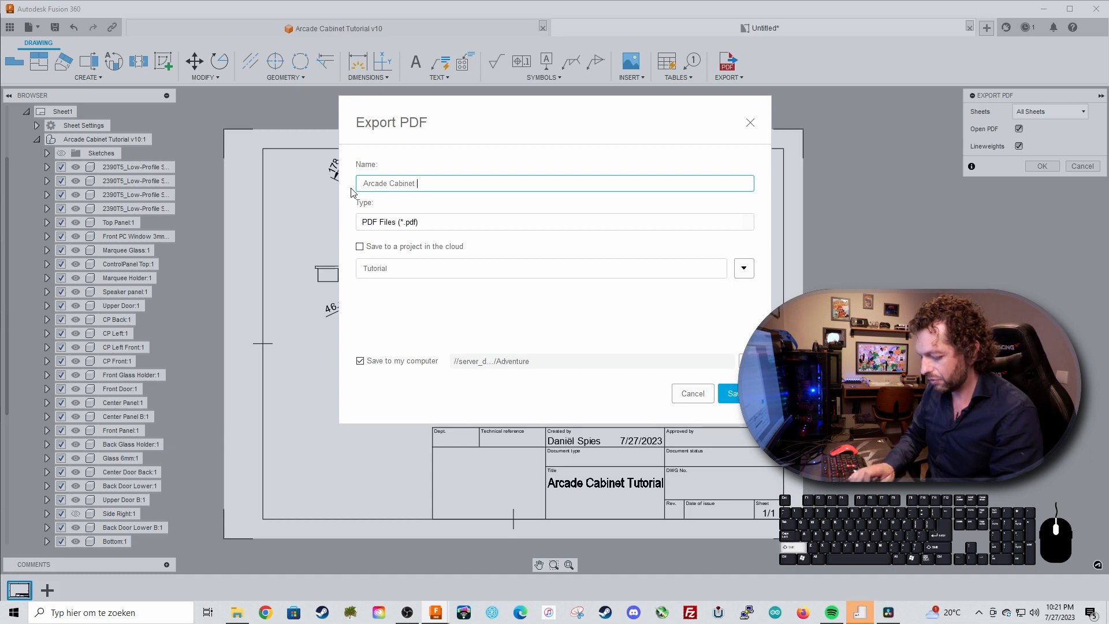
{"action": "type", "text": " Tutorial Drawing"}
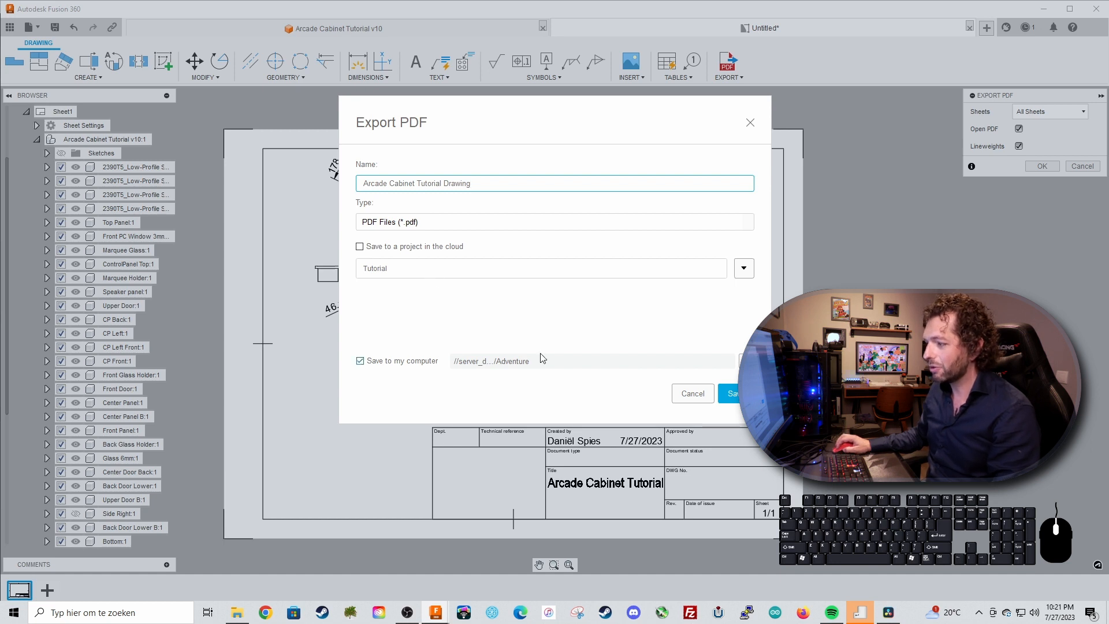
- Save the exported drawing PDF to the desktop (Bureaublad) and close the PDF that opens
{"action": "left_click", "coordinate": [730, 394]}
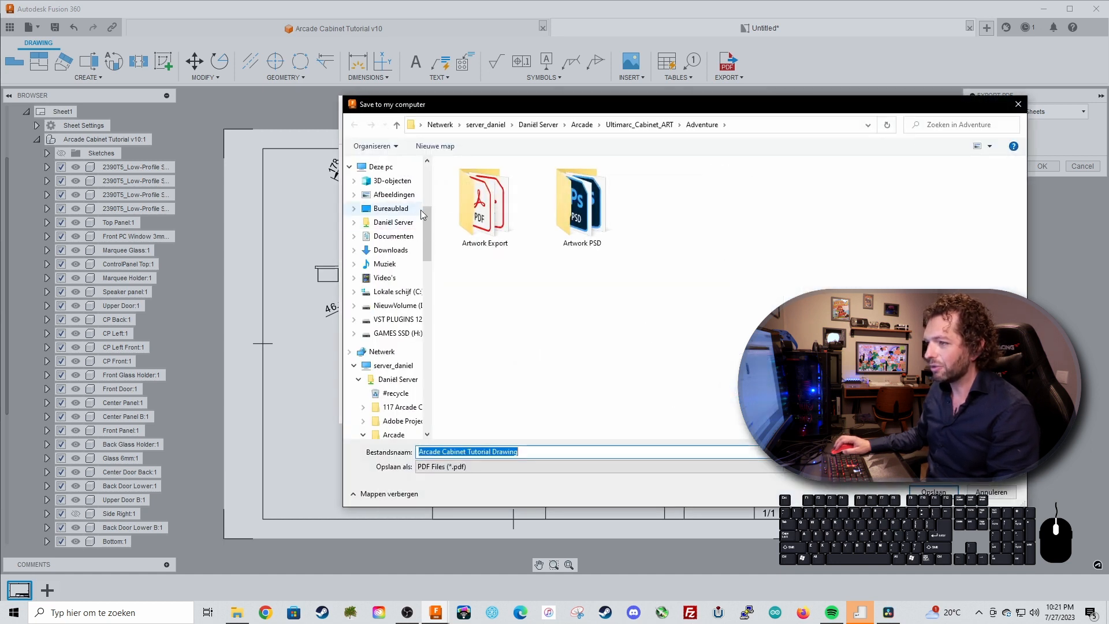
{"action": "left_click", "coordinate": [391, 186]}
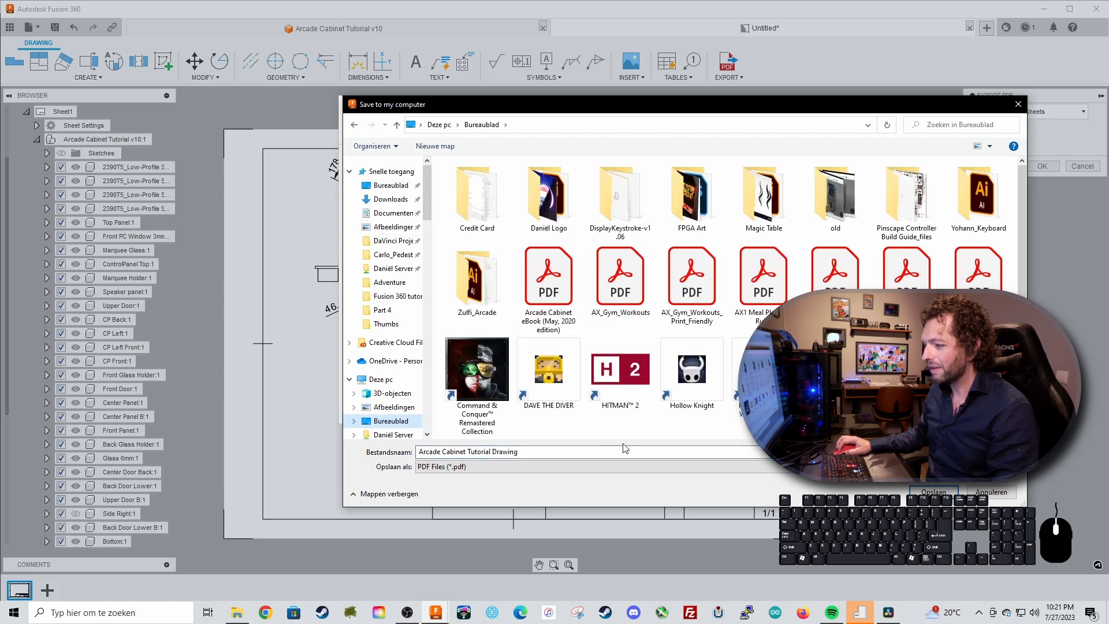
{"action": "left_click", "coordinate": [934, 491]}
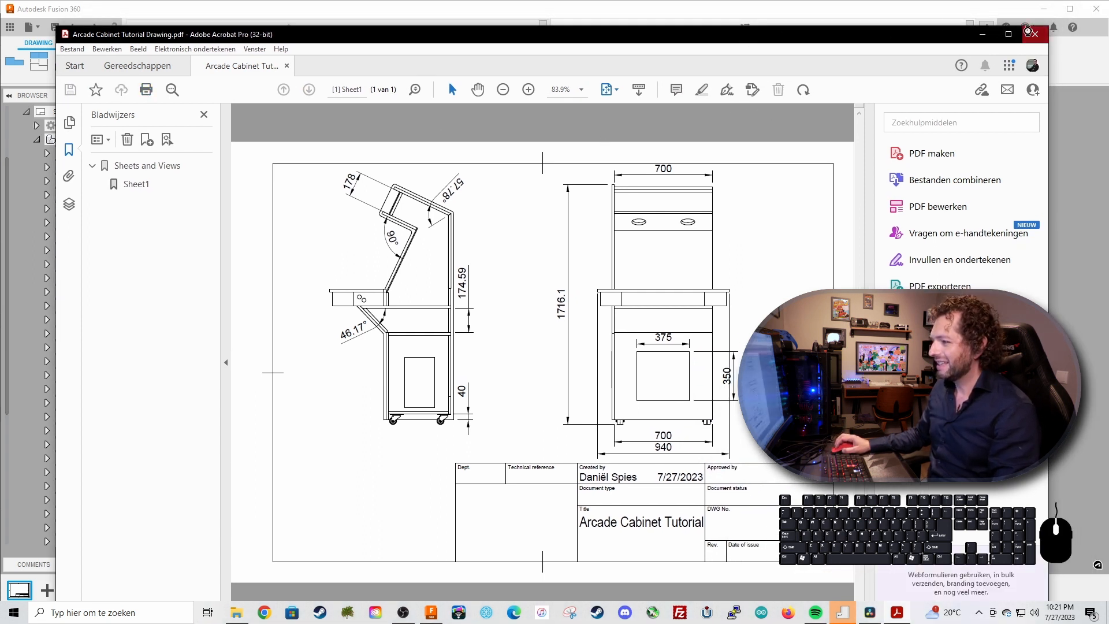
{"action": "left_click", "coordinate": [1027, 32]}
- Close the untitled drawing without saving its changes
{"action": "scroll", "coordinate": [425, 257], "scroll_direction": "up", "scroll_amount": 1}
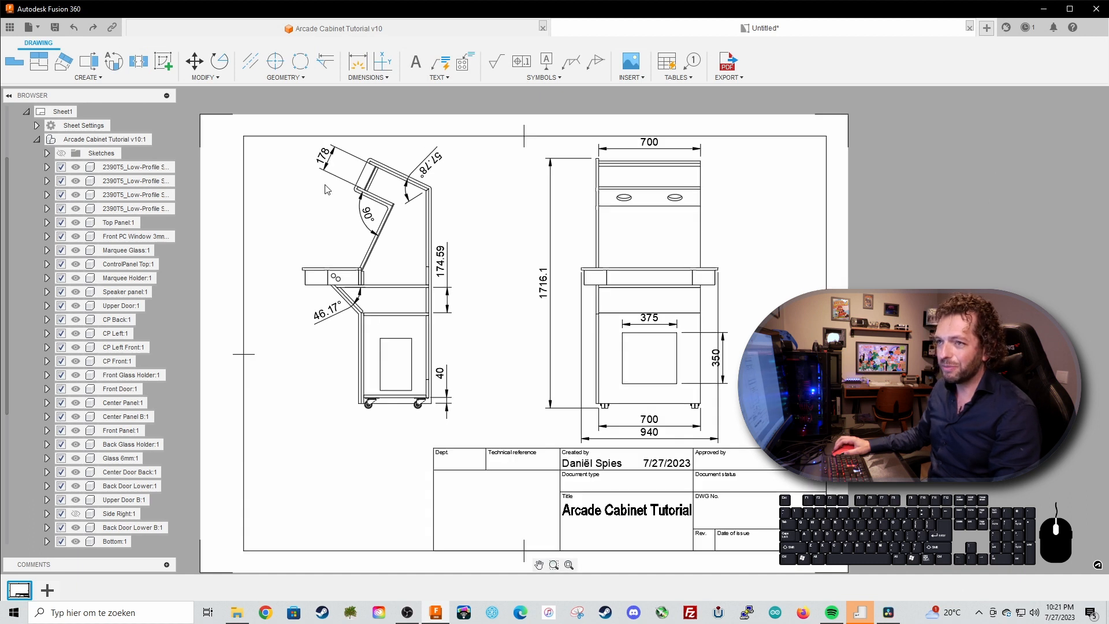
{"action": "scroll", "coordinate": [325, 190], "scroll_direction": "down", "scroll_amount": 1}
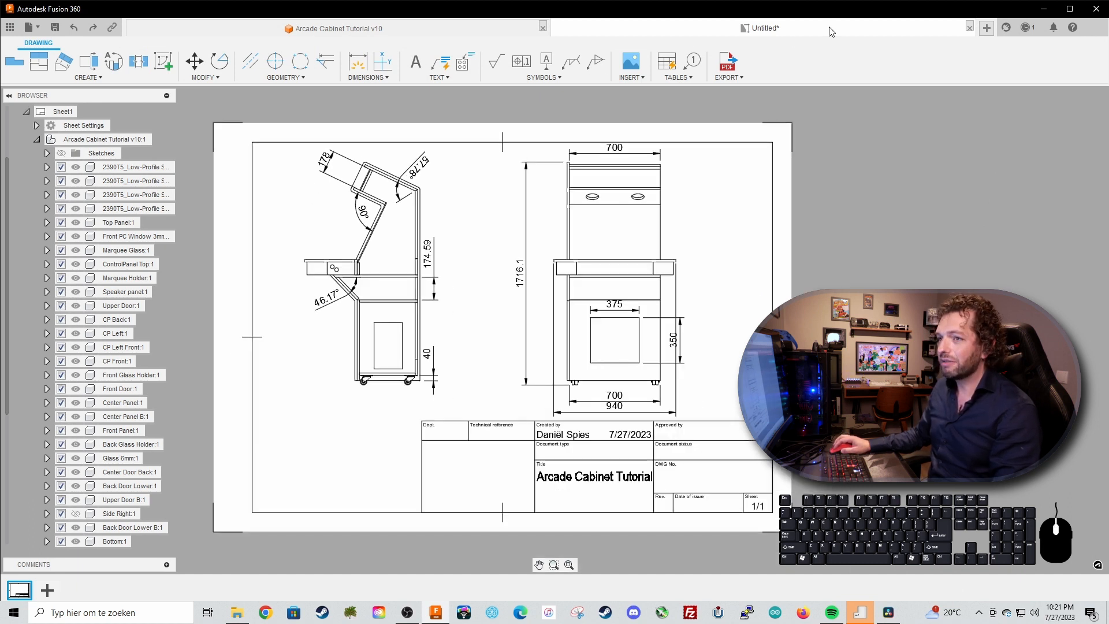
{"action": "left_click", "coordinate": [970, 28]}
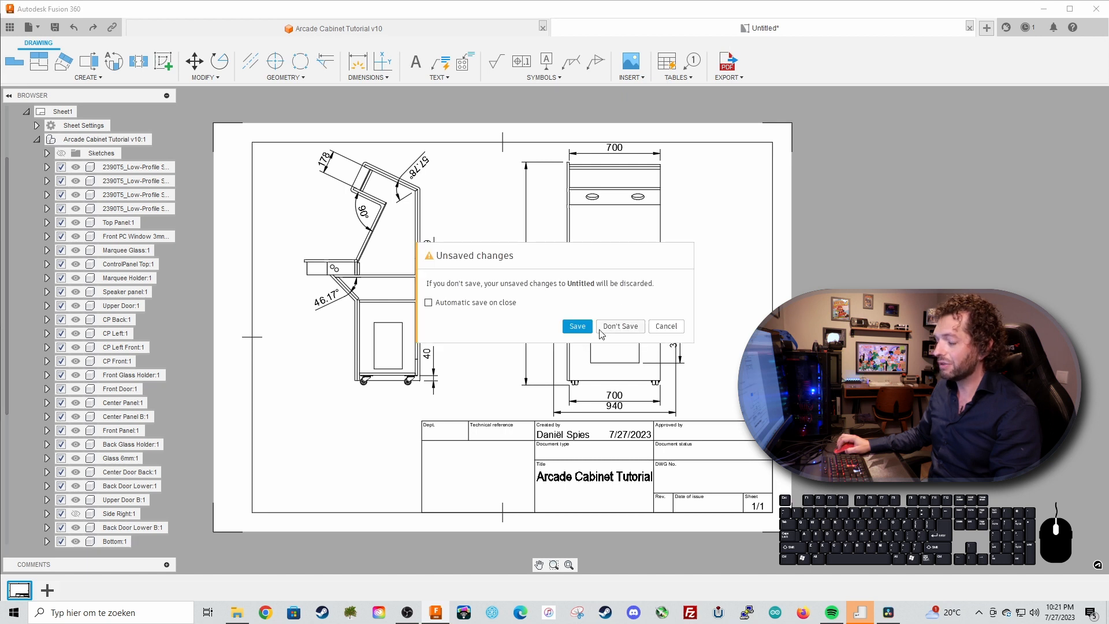
{"action": "left_click", "coordinate": [623, 328]}
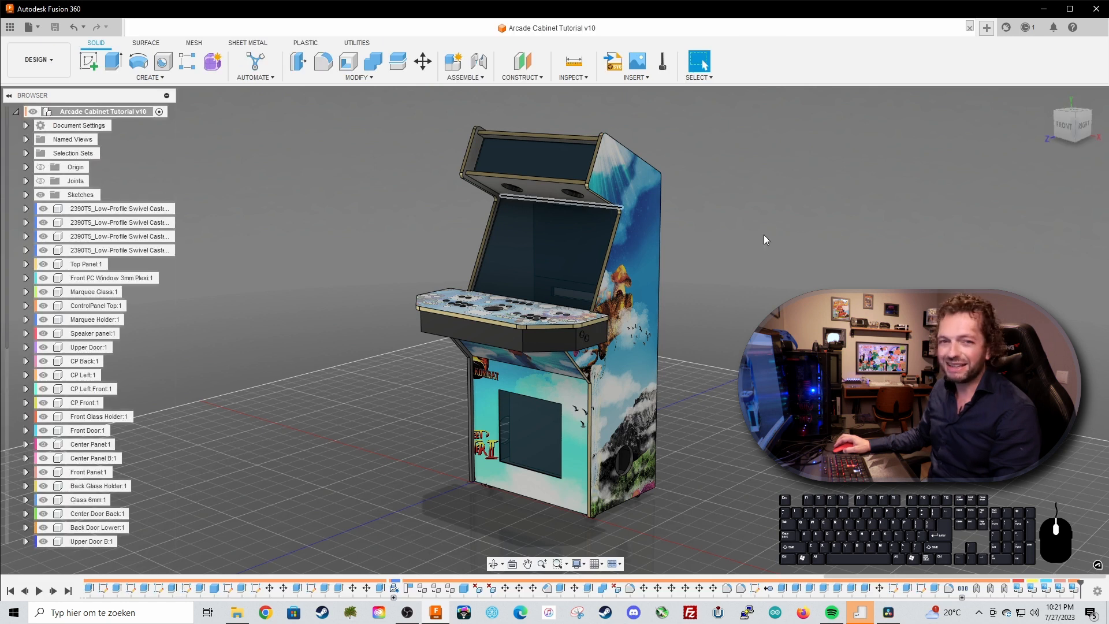
- Switch the arcade cabinet design to the Render workspace
{"action": "middle_click_drag", "start_coordinate": [782, 271], "coordinate": [717, 322], "text": "shift"}
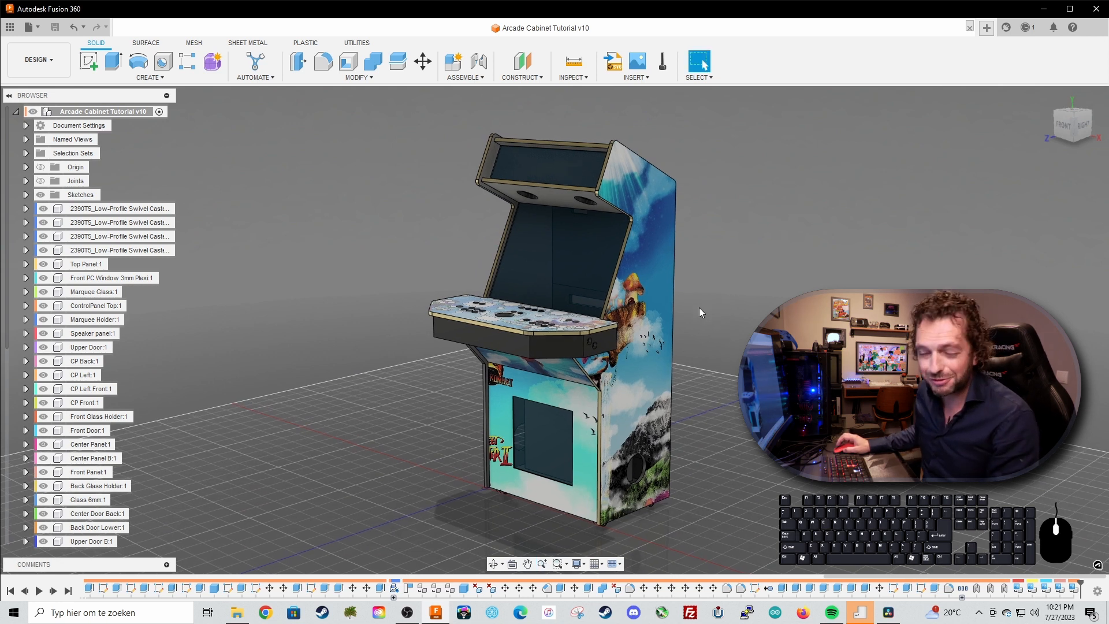
{"action": "mouse_move", "coordinate": [746, 293]}
{"action": "middle_mouse_down", "text": "shift"}
{"action": "mouse_move", "coordinate": [767, 289]}
{"action": "mouse_move", "coordinate": [742, 298]}
{"action": "middle_mouse_up", "text": "shift"}
{"action": "left_click", "coordinate": [55, 66]}
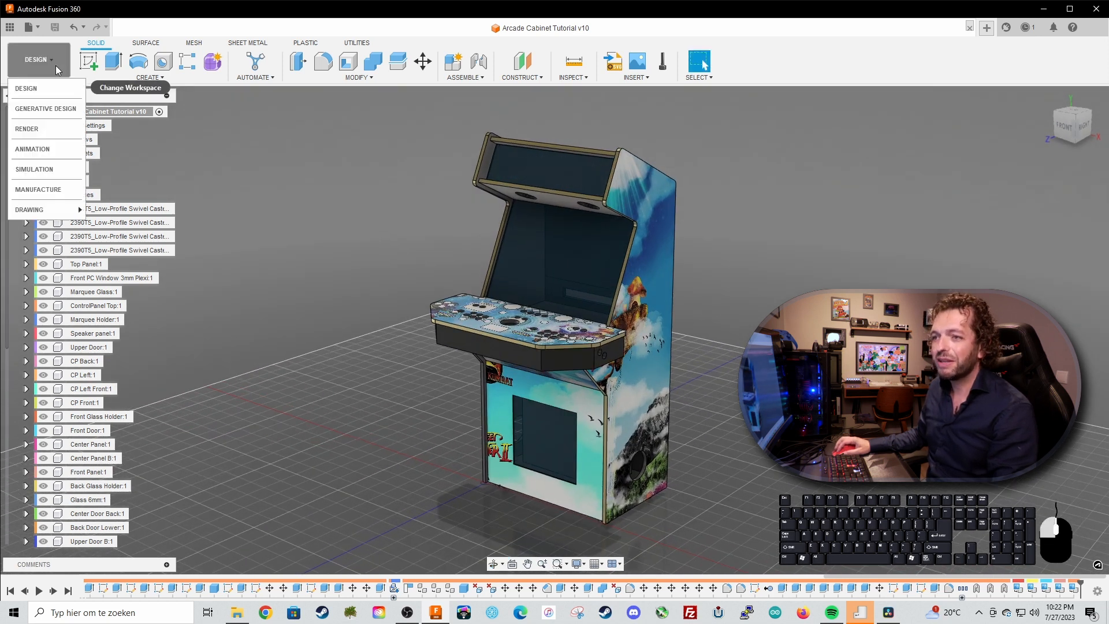
{"action": "left_click", "coordinate": [41, 131]}
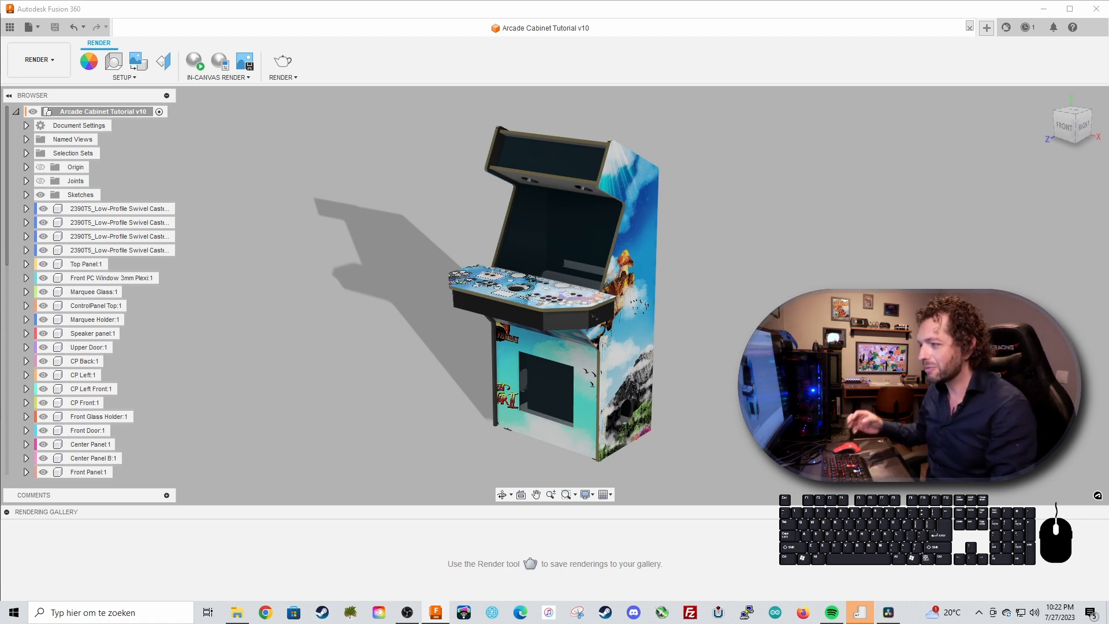
- Open the scene settings and set the background to Environment
{"action": "middle_click_drag", "start_coordinate": [737, 334], "coordinate": [730, 326], "text": "shift"}
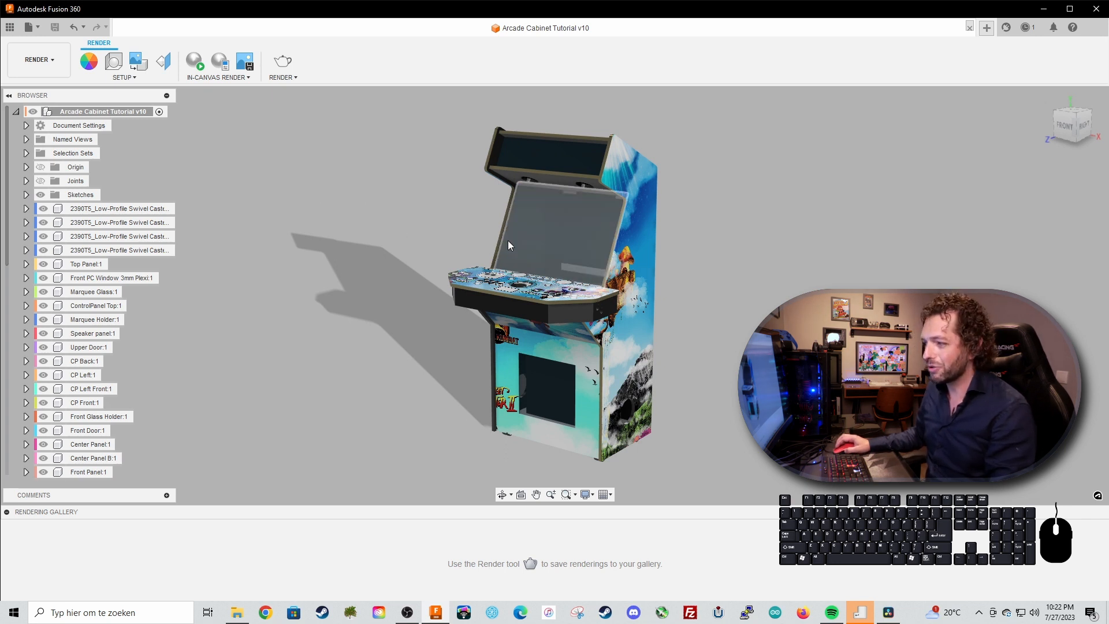
{"action": "left_click", "coordinate": [125, 79]}
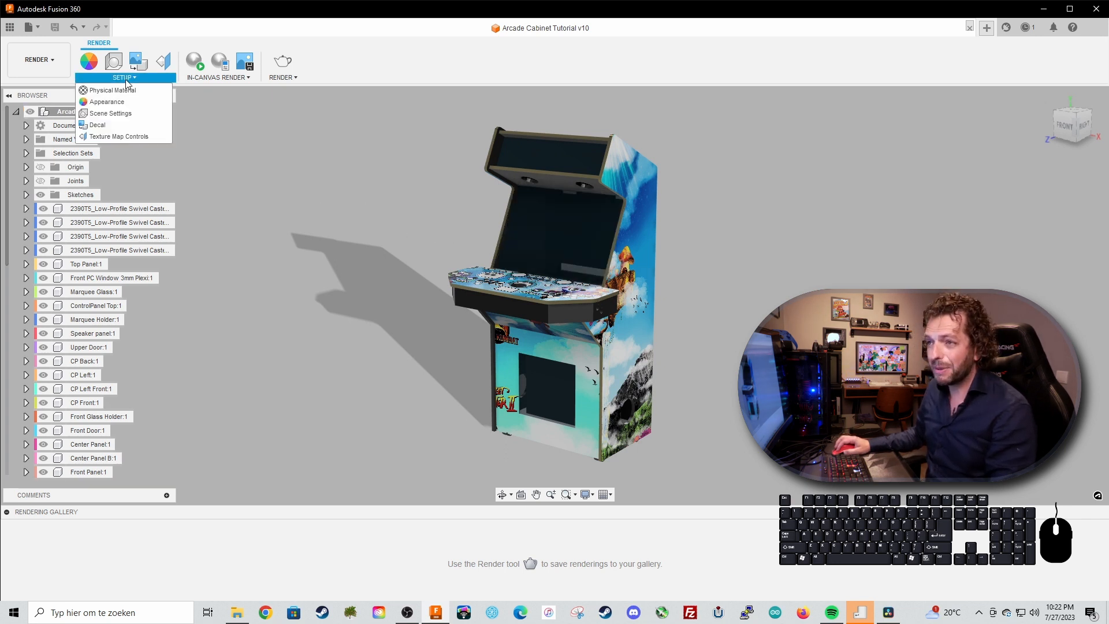
{"action": "left_click", "coordinate": [124, 118]}
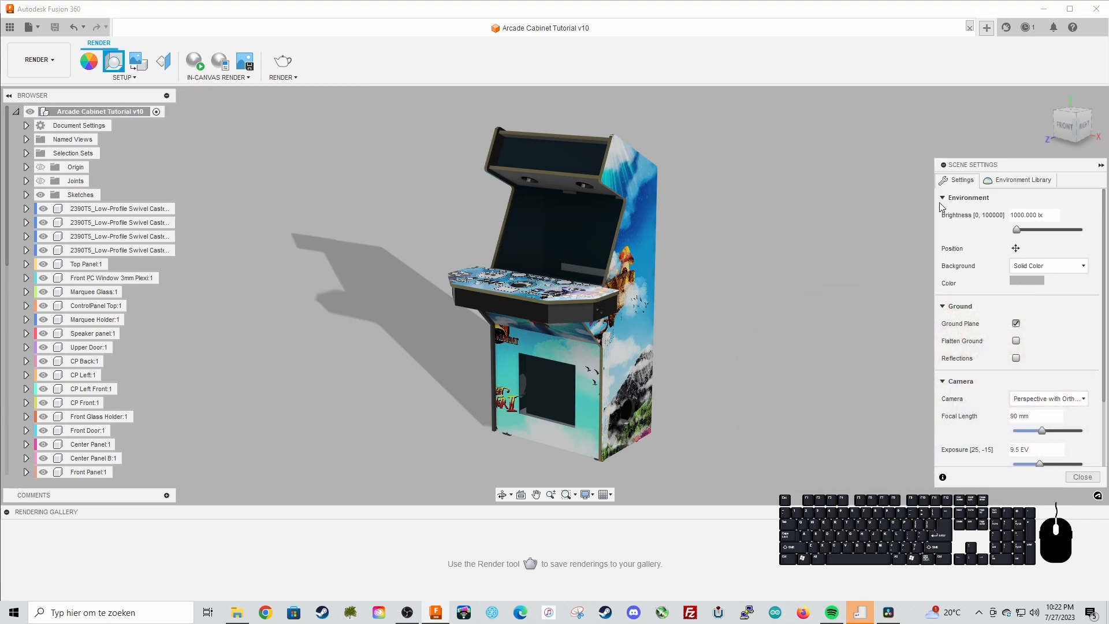
{"action": "left_click", "coordinate": [1040, 262]}
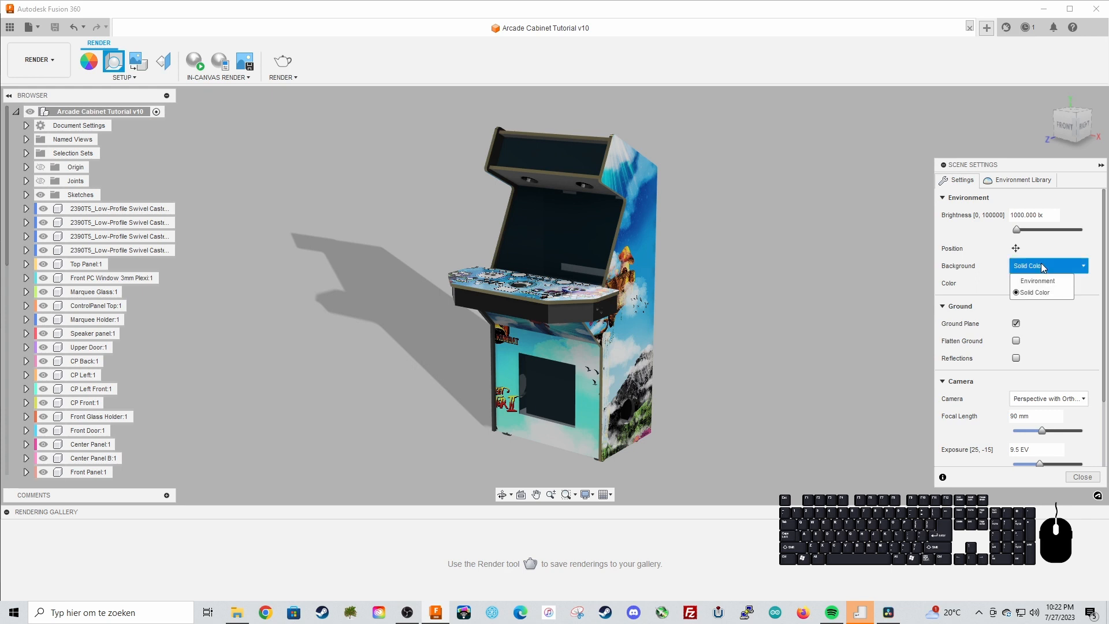
{"action": "left_click", "coordinate": [1038, 281]}
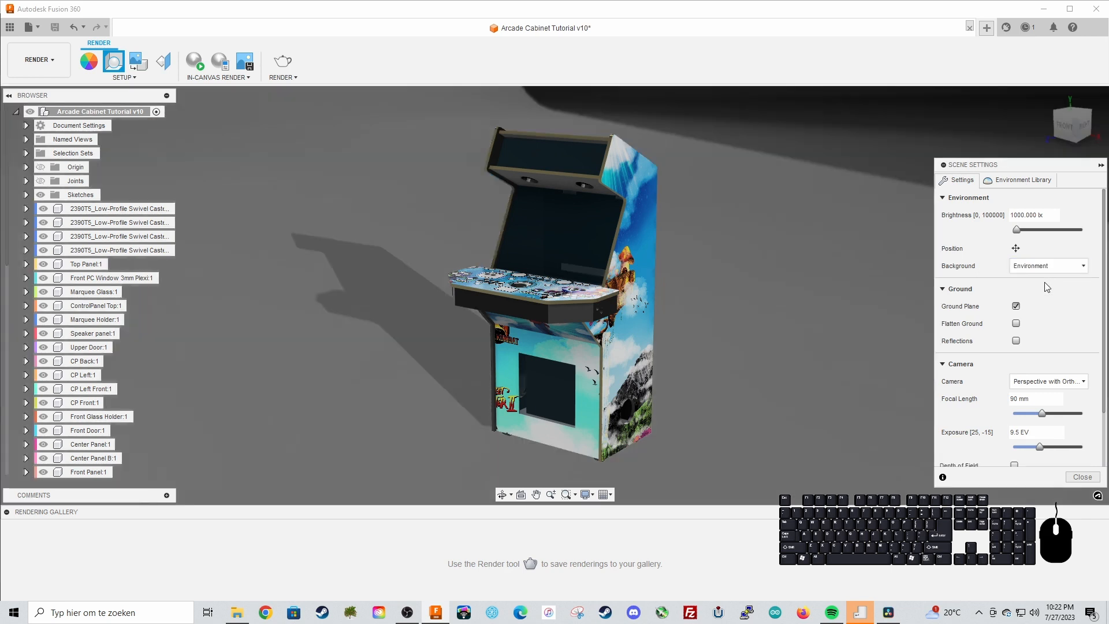
- Apply the Plaza environment from the Fusion 360 library to the scene
{"action": "left_click", "coordinate": [1032, 183]}
{"action": "scroll", "coordinate": [1013, 333], "scroll_direction": "down", "scroll_amount": 5}
{"action": "scroll", "coordinate": [1013, 334], "scroll_direction": "up", "scroll_amount": 3}
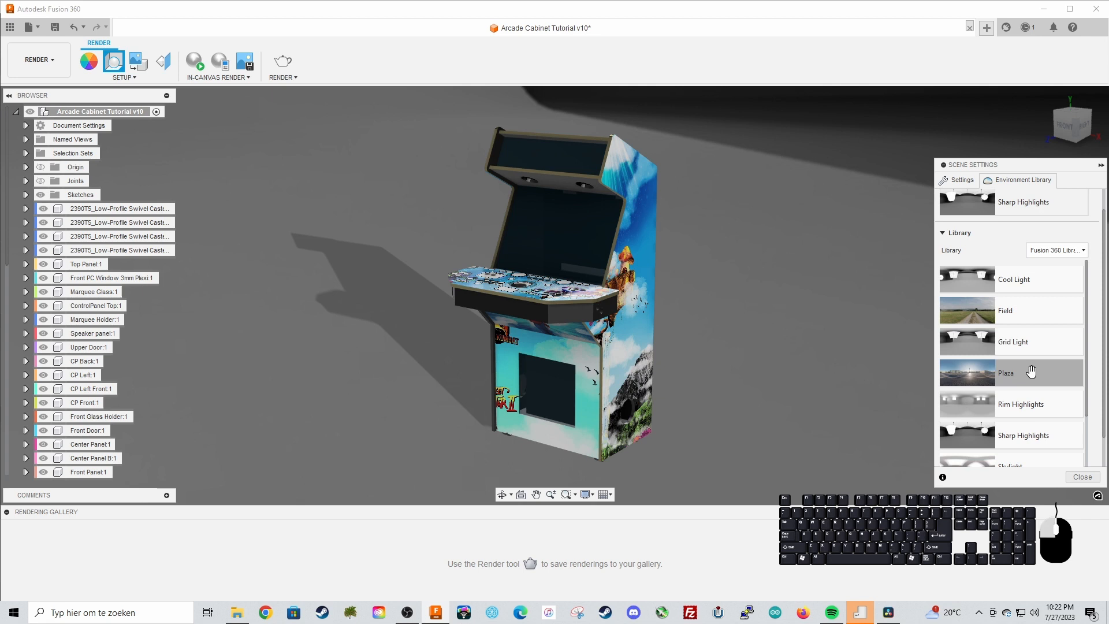
{"action": "double_click", "coordinate": [1030, 371]}
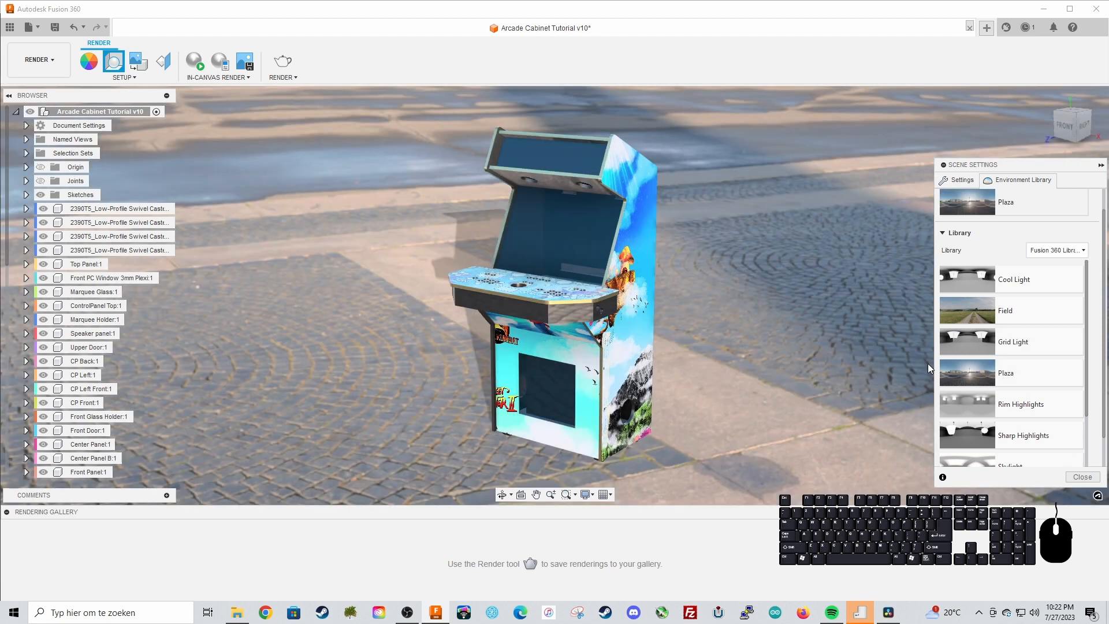
- Enable Flatten Ground for the scene and reduce the camera's focal length for a wider perspective
{"action": "left_click", "coordinate": [970, 183]}
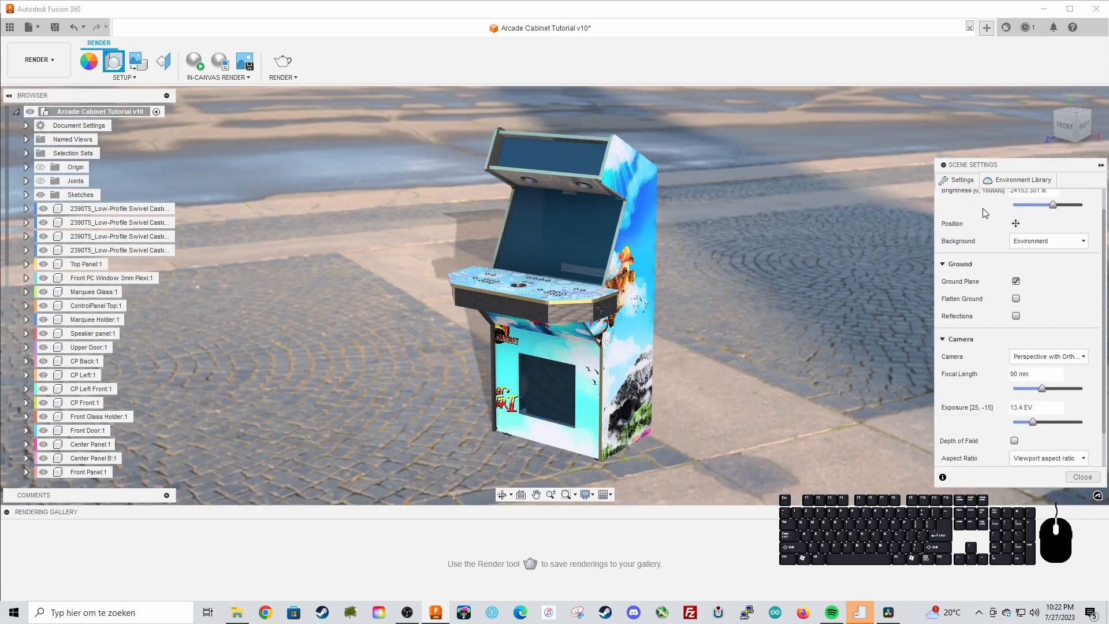
{"action": "left_click", "coordinate": [1015, 299]}
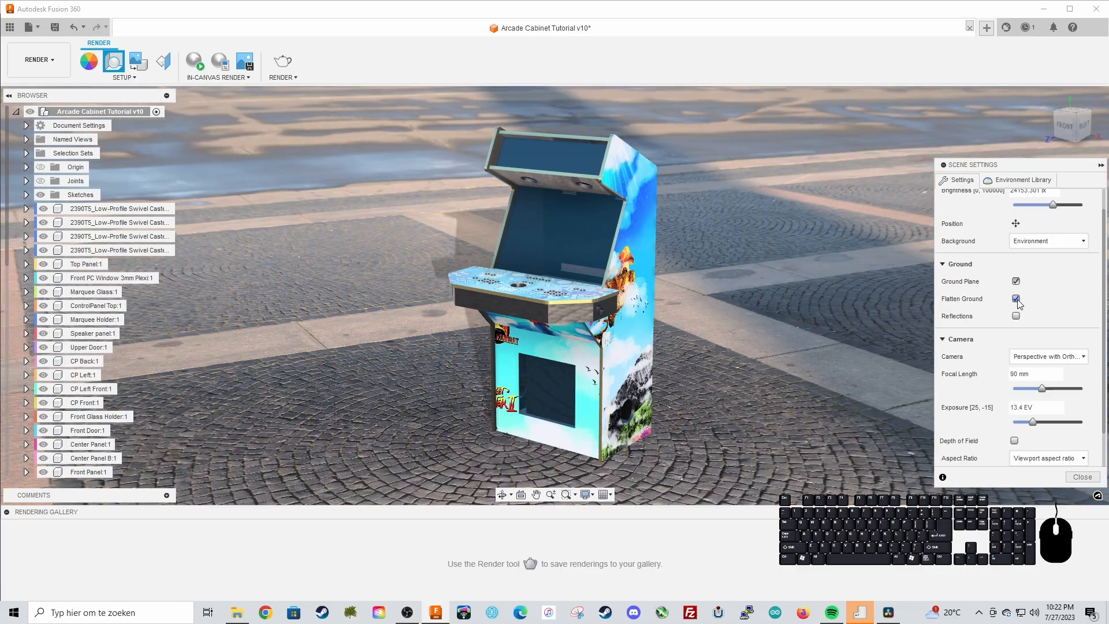
{"action": "middle_click_drag", "start_coordinate": [835, 345], "coordinate": [820, 325], "text": "shift"}
{"action": "scroll", "coordinate": [980, 359], "scroll_direction": "down", "scroll_amount": 2}
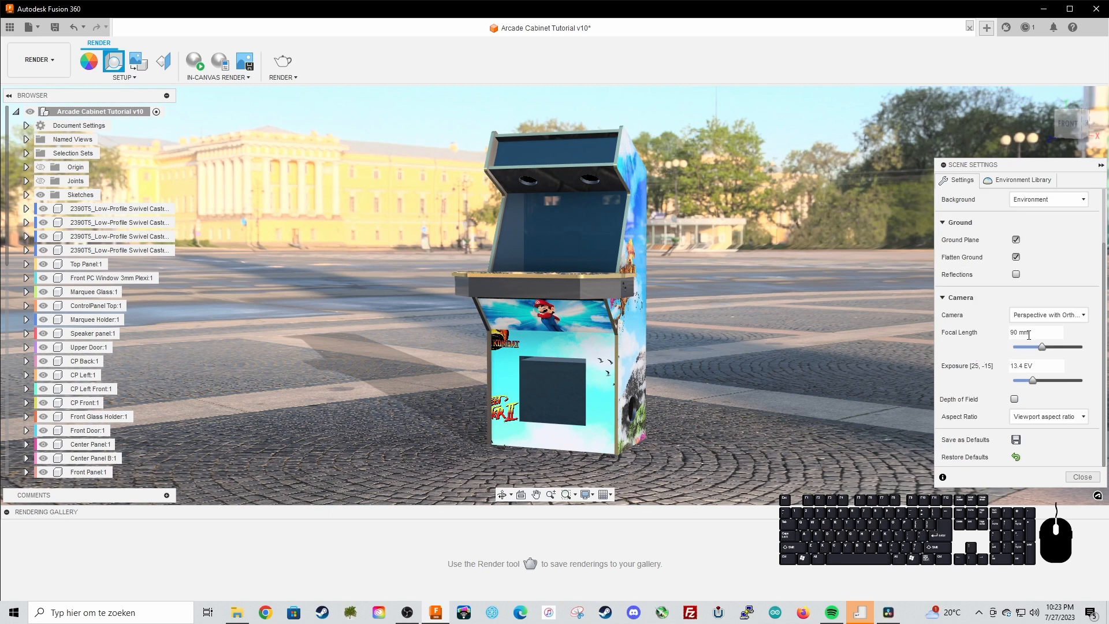
{"action": "left_click_drag", "start_coordinate": [1042, 347], "coordinate": [1018, 348]}
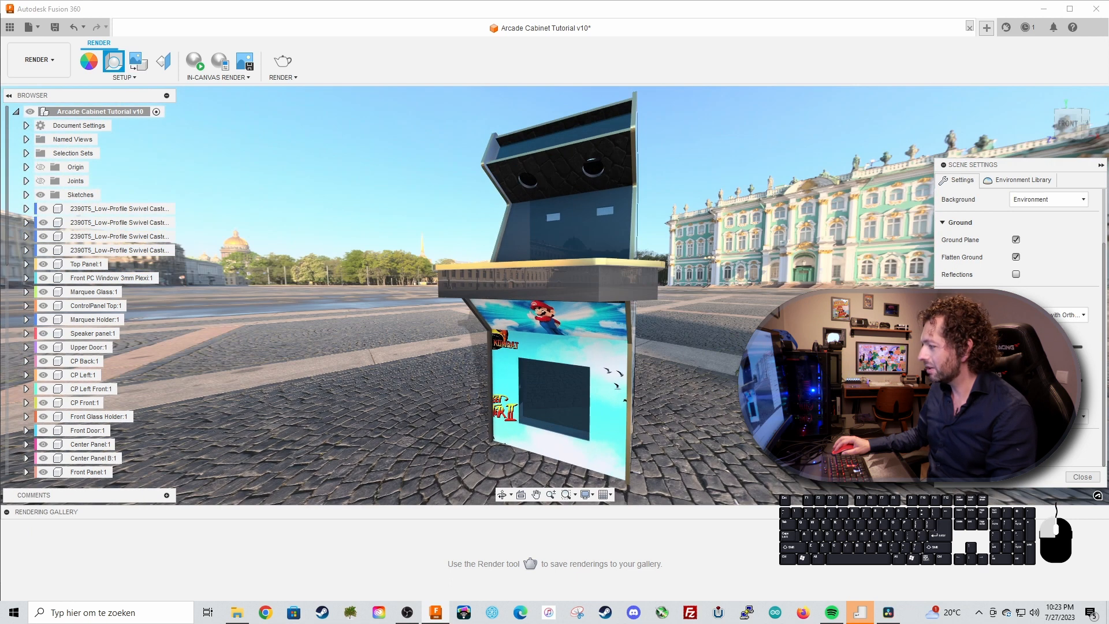
- Start an in-canvas render of the cabinet in the plaza scene and inspect it from different angles
{"action": "middle_click_drag", "start_coordinate": [826, 324], "coordinate": [867, 370], "text": "shift"}
{"action": "middle_click_drag", "start_coordinate": [629, 347], "coordinate": [711, 334], "text": "shift"}
{"action": "scroll", "coordinate": [725, 335], "scroll_direction": "down", "scroll_amount": 1}
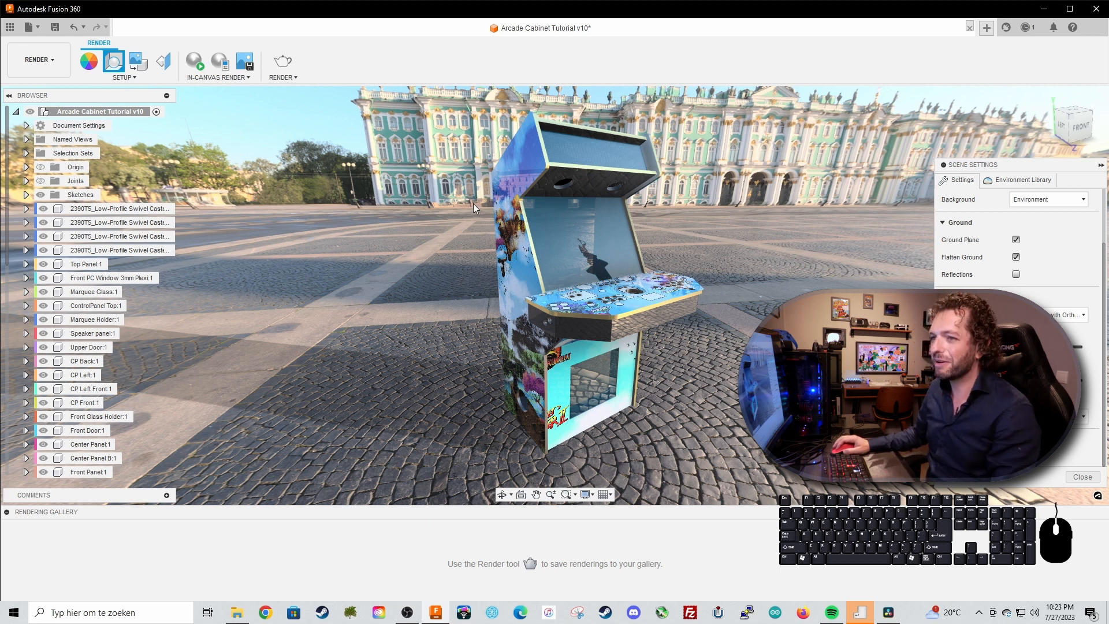
{"action": "left_click", "coordinate": [196, 65]}
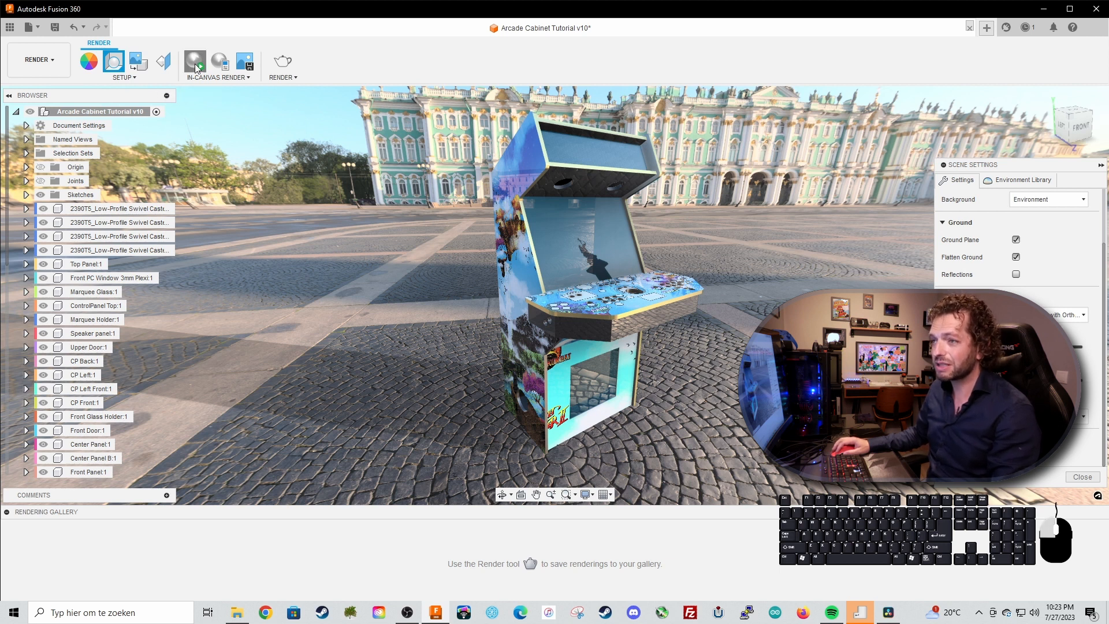
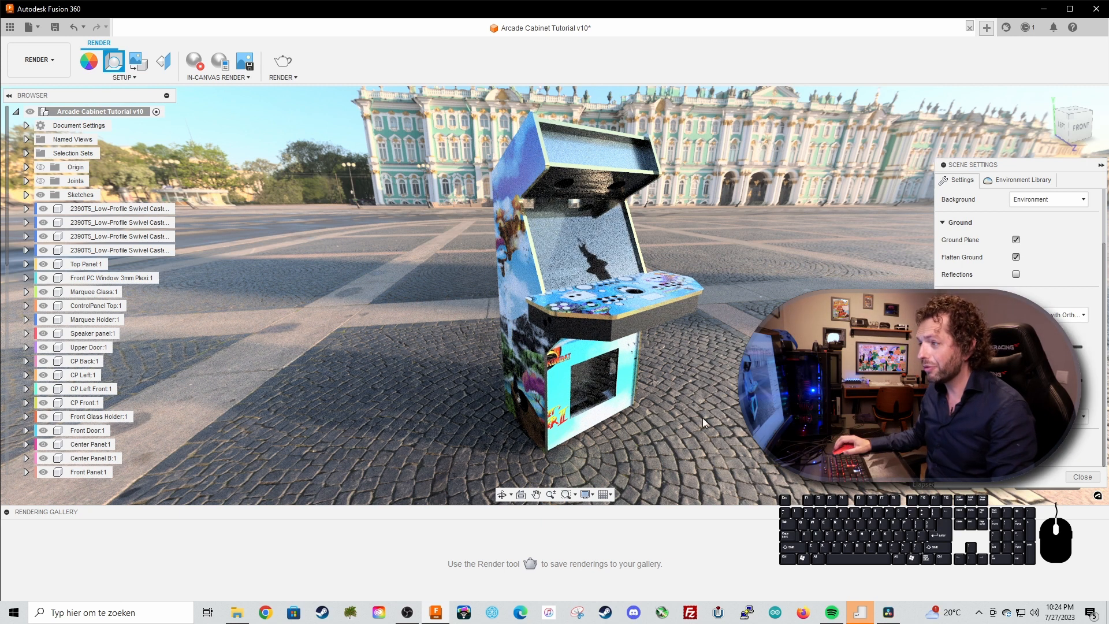
{"action": "middle_click_drag", "start_coordinate": [738, 347], "coordinate": [694, 372], "text": "shift"}
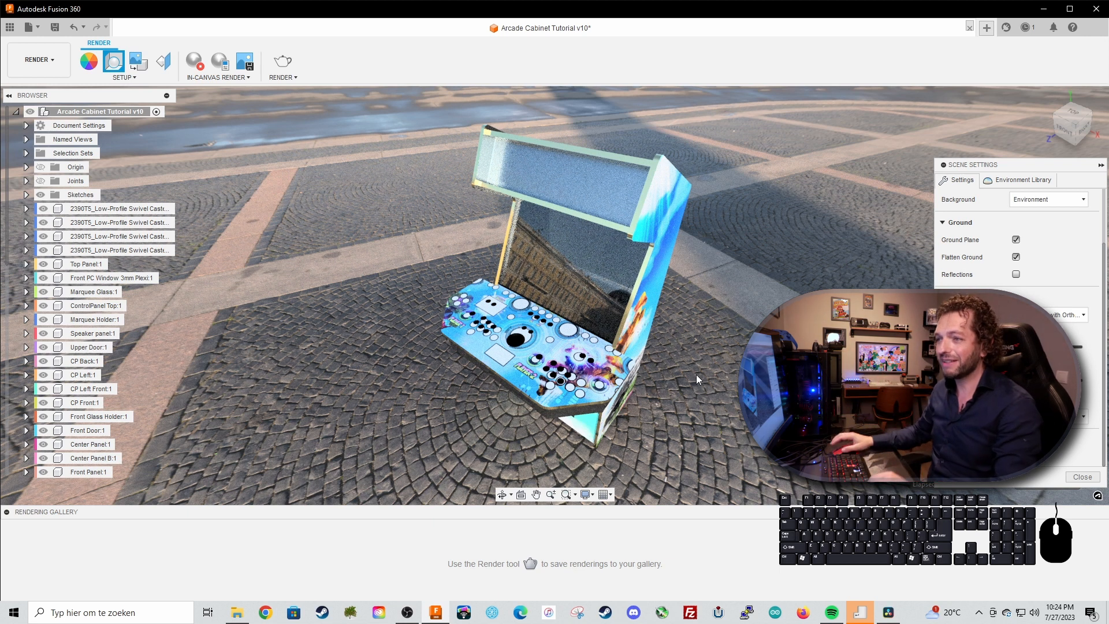
{"action": "left_click", "coordinate": [293, 77]}
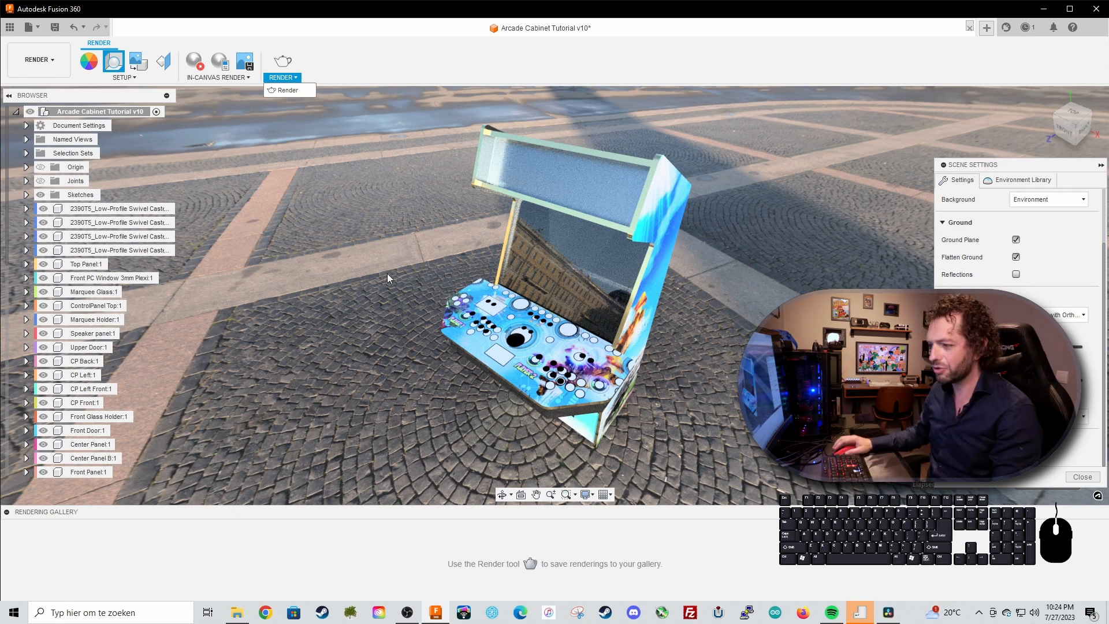
{"action": "mouse_move", "coordinate": [389, 276]}
{"action": "middle_mouse_down", "text": "shift"}
{"action": "mouse_move", "coordinate": [380, 276]}
{"action": "mouse_move", "coordinate": [401, 278]}
{"action": "middle_mouse_up", "text": "shift"}
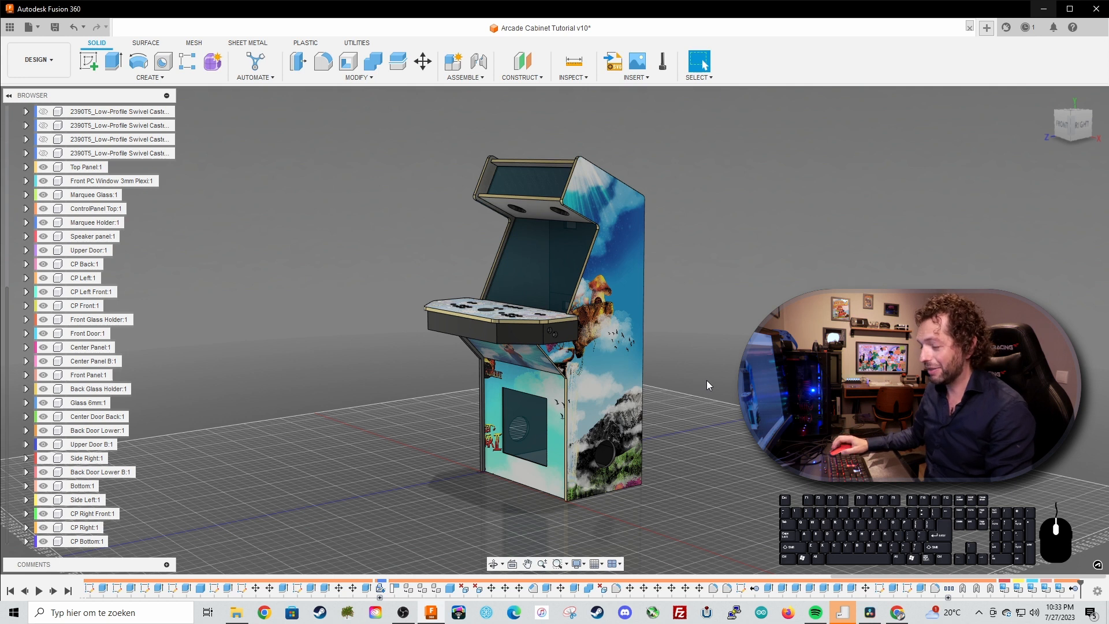
{"action": "middle_click_drag", "start_coordinate": [700, 379], "coordinate": [709, 380], "text": "shift"}
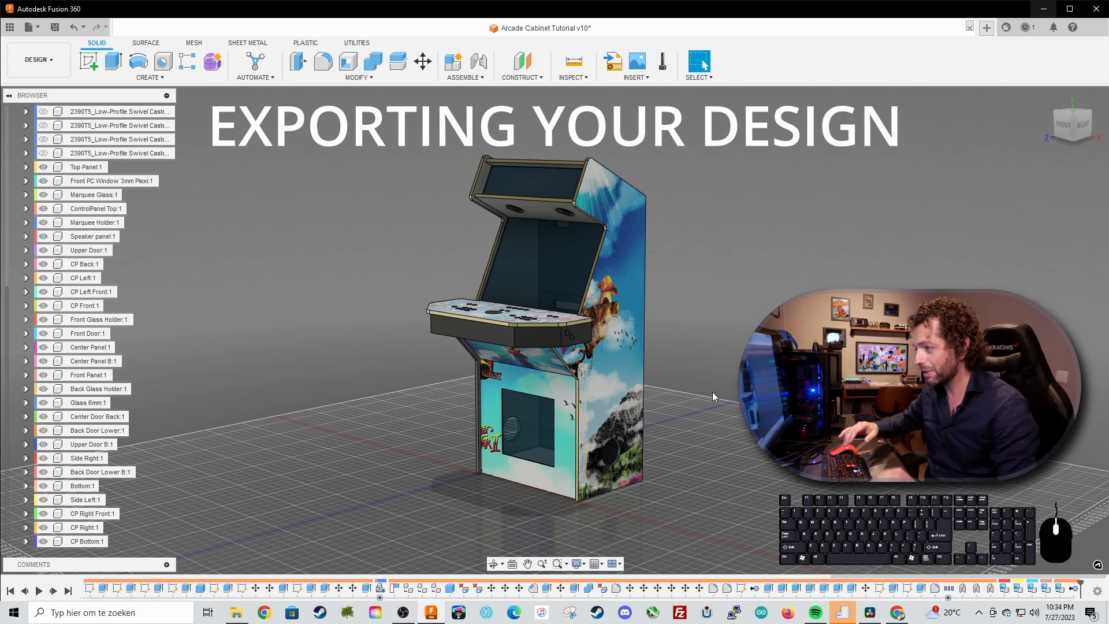
{"action": "middle_click_drag", "start_coordinate": [711, 400], "coordinate": [703, 403], "text": "shift"}
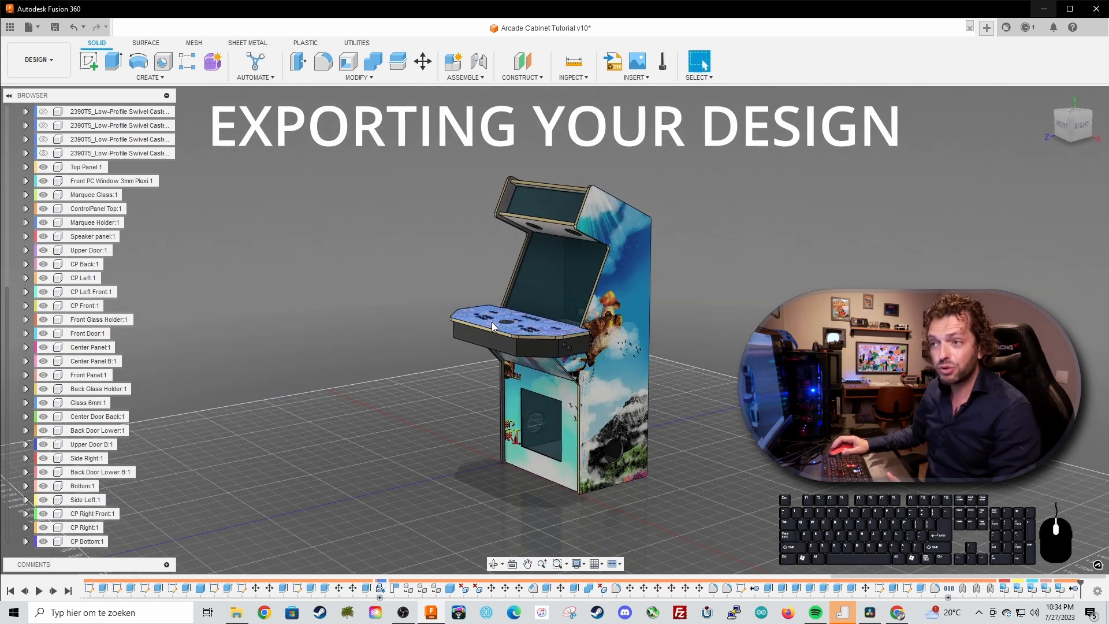
- Bring up the Save As DXF dialog for the Back Upper B sketch, cancel it and clear the sketch selection
{"action": "scroll", "coordinate": [73, 229], "scroll_direction": "up", "scroll_amount": 3}
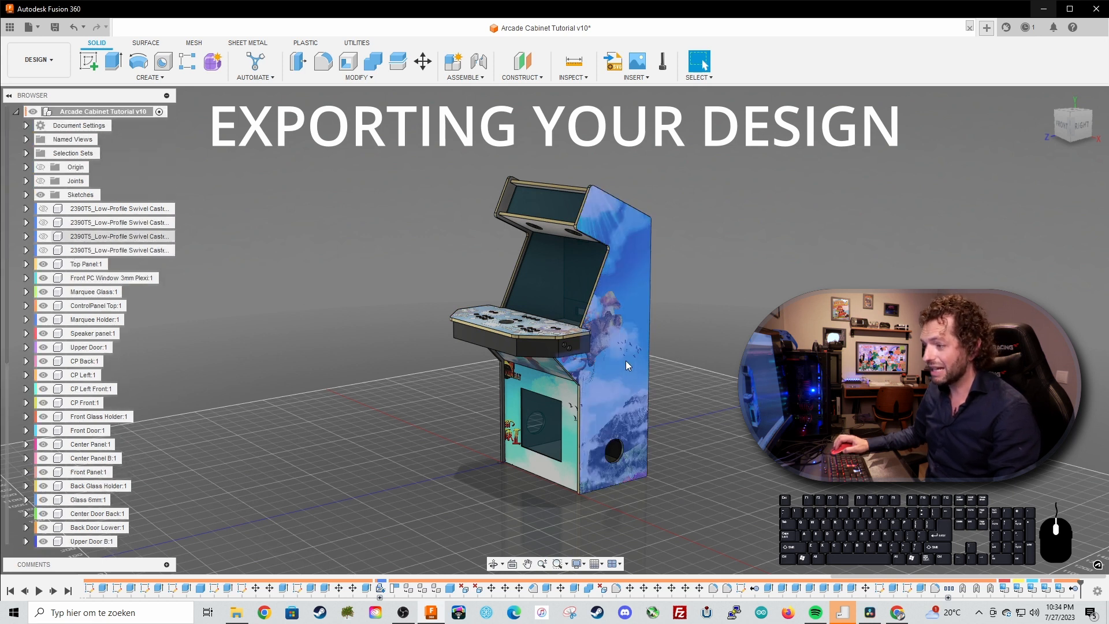
{"action": "left_click", "coordinate": [26, 195]}
{"action": "left_click", "coordinate": [85, 251]}
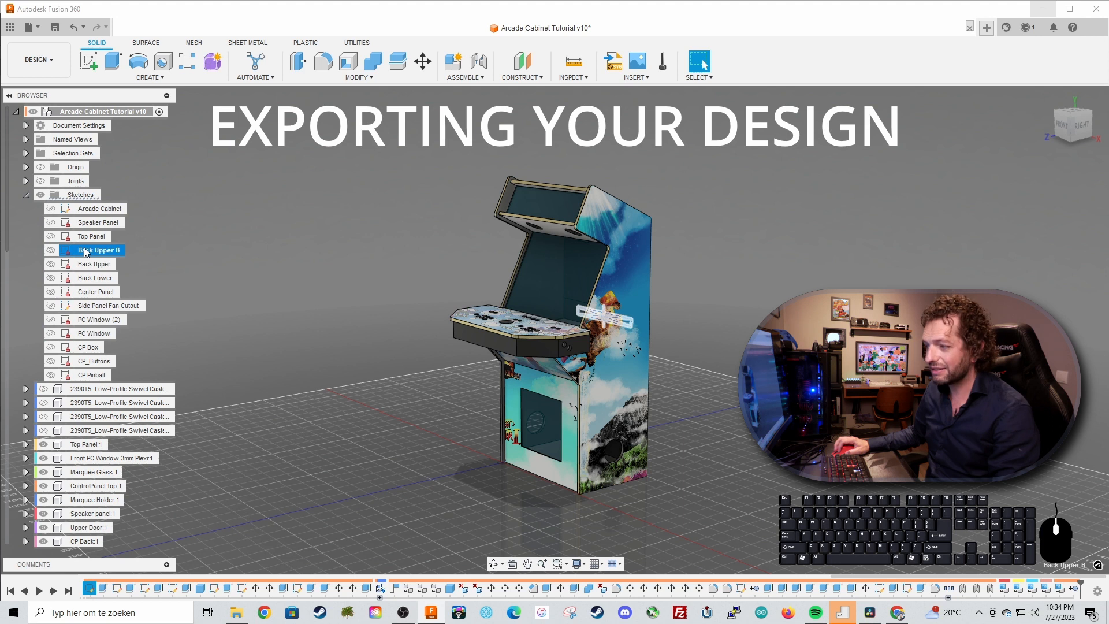
{"action": "right_click", "coordinate": [85, 252]}
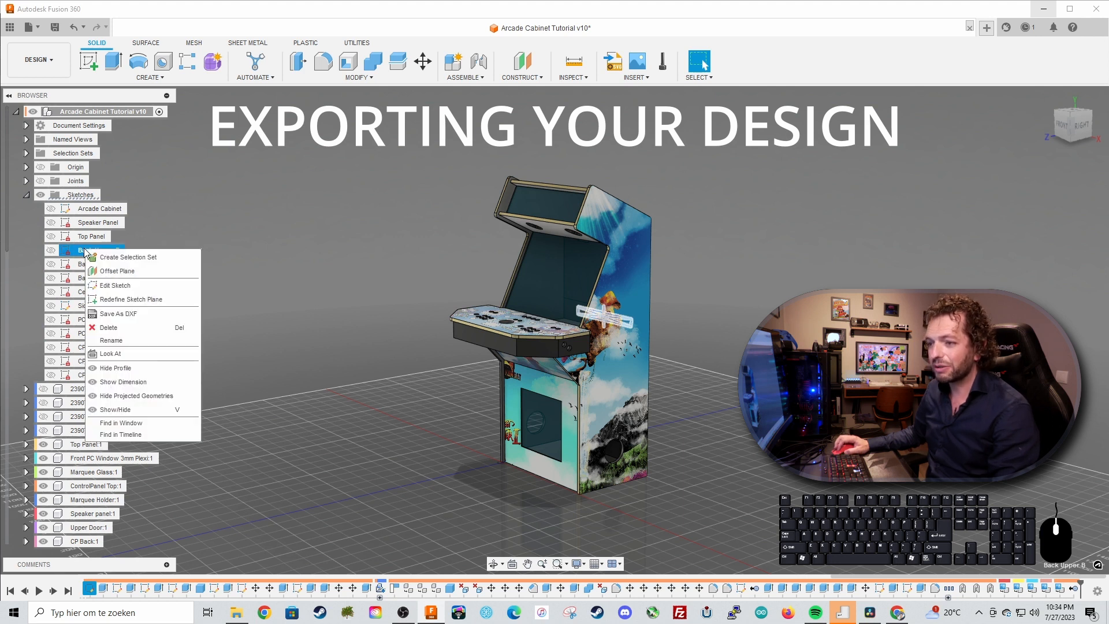
{"action": "left_click", "coordinate": [121, 314]}
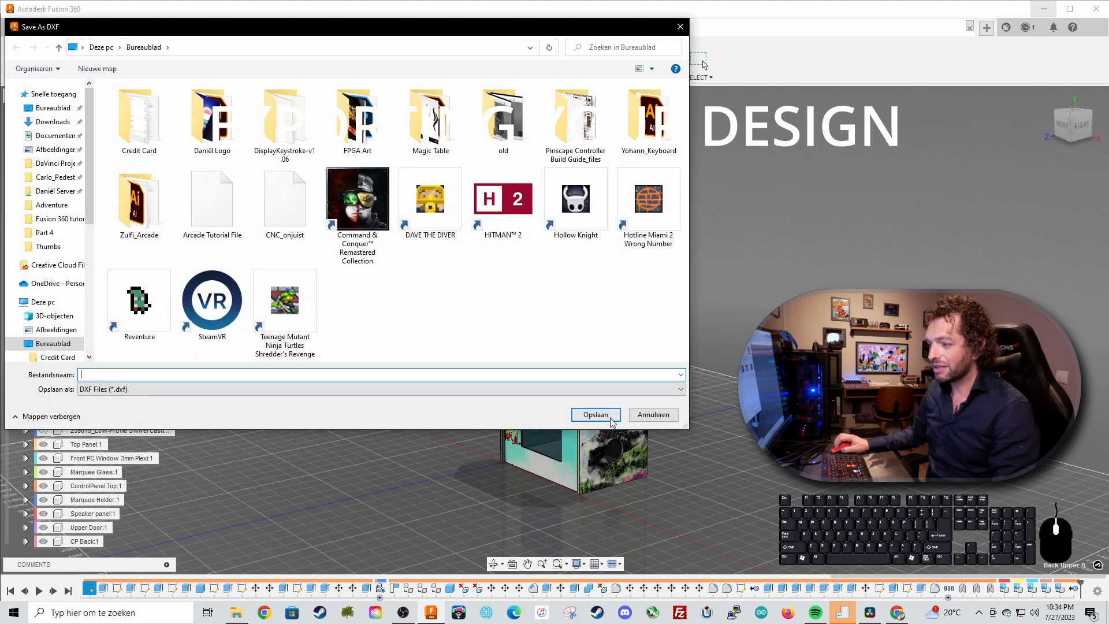
{"action": "left_click", "coordinate": [638, 411]}
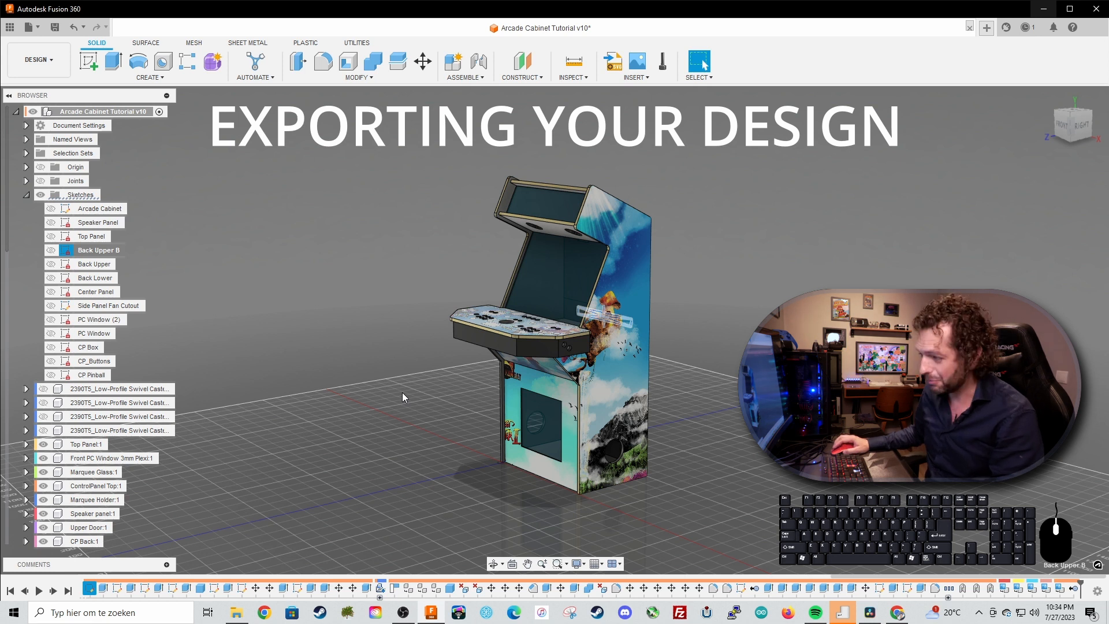
{"action": "left_click", "coordinate": [362, 413]}
{"action": "scroll", "coordinate": [370, 423], "scroll_direction": "up", "scroll_amount": 2}
{"action": "mouse_move", "coordinate": [372, 423]}
{"action": "middle_mouse_down", "text": "shift"}
{"action": "mouse_move", "coordinate": [398, 423]}
{"action": "mouse_move", "coordinate": [367, 432]}
{"action": "middle_mouse_up", "text": "shift"}
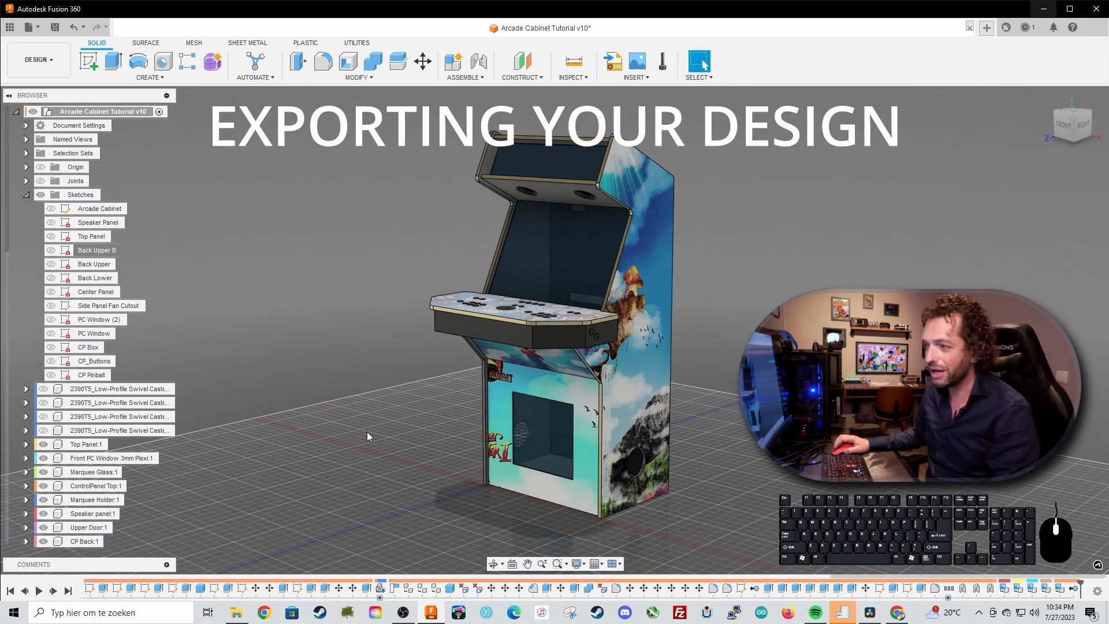
- Collapse the Sketches folder and select all cabinet components in the browser, from Top Panel:1 through CP Bottom:1
{"action": "left_click", "coordinate": [27, 195]}
{"action": "scroll", "coordinate": [339, 276], "scroll_direction": "down", "scroll_amount": 2}
{"action": "middle_click_drag", "start_coordinate": [339, 274], "coordinate": [350, 297]}
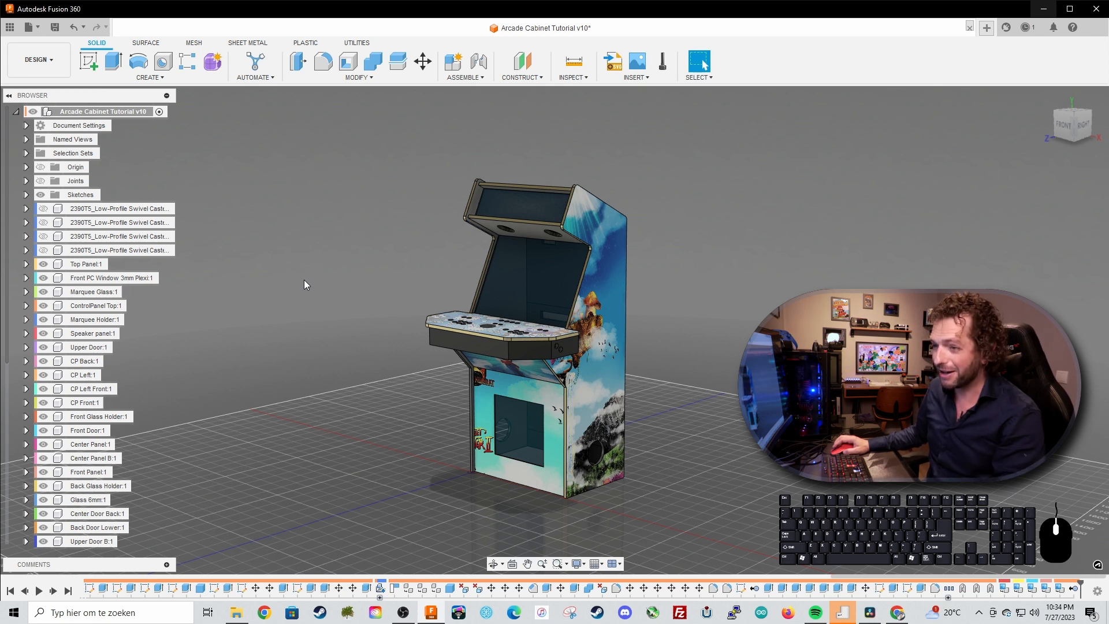
{"action": "left_click", "coordinate": [86, 264]}
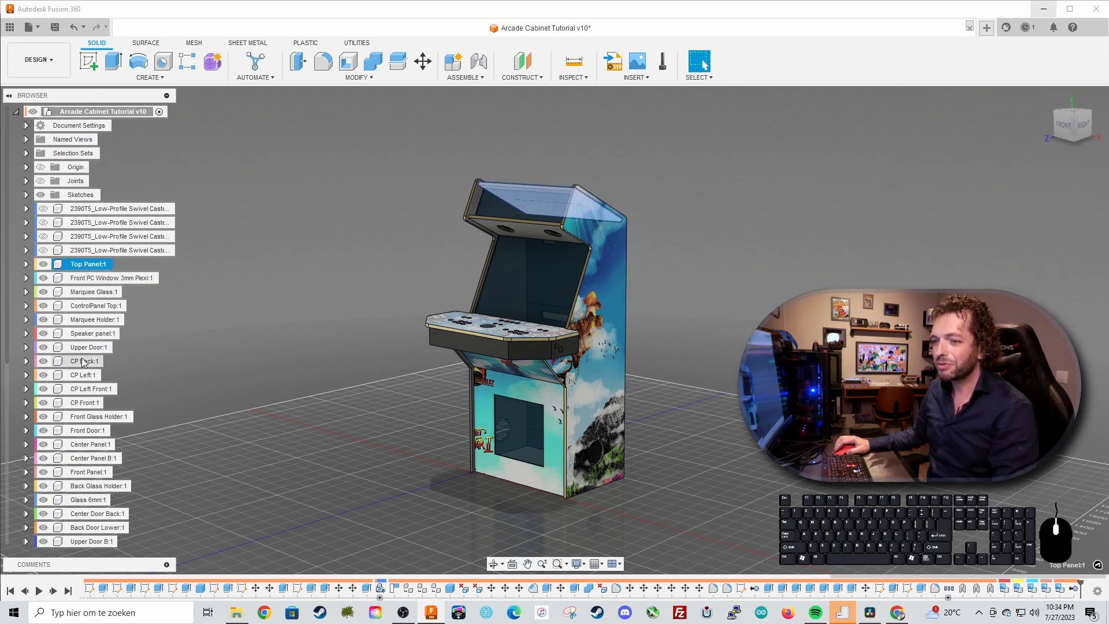
{"action": "scroll", "coordinate": [60, 388], "scroll_direction": "down", "scroll_amount": 2}
{"action": "scroll", "coordinate": [59, 398], "scroll_direction": "down", "scroll_amount": 1}
{"action": "left_click", "coordinate": [86, 541], "text": "shift"}
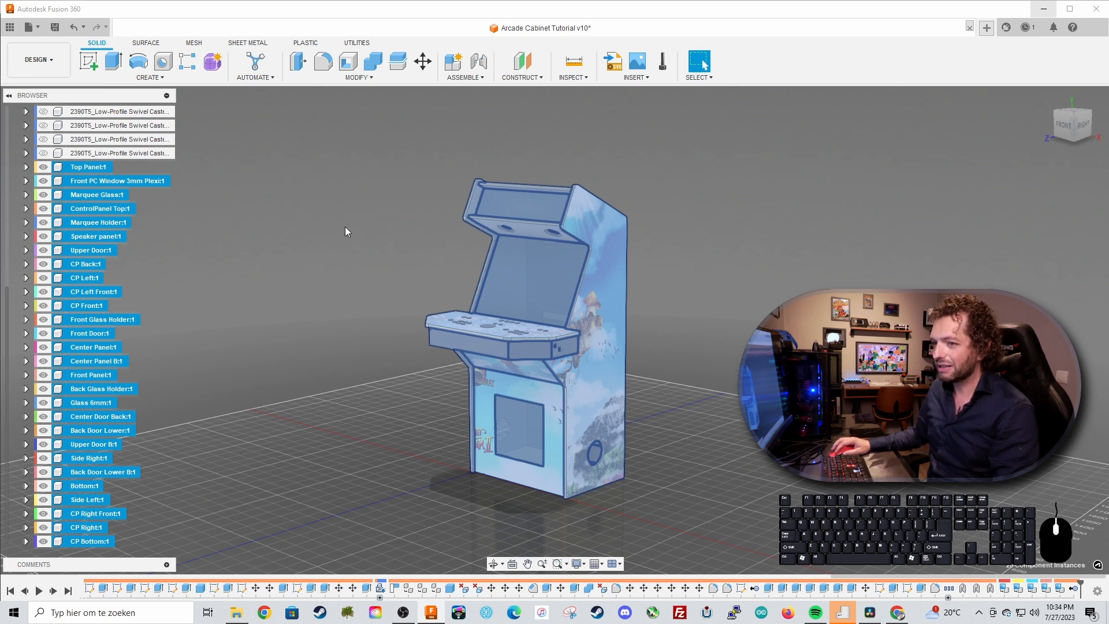
- Try a window selection around the whole cabinet, and reselect the browser components from Top Panel:1 through CP Bottom:1
{"action": "left_click_drag", "start_coordinate": [384, 150], "coordinate": [708, 526]}
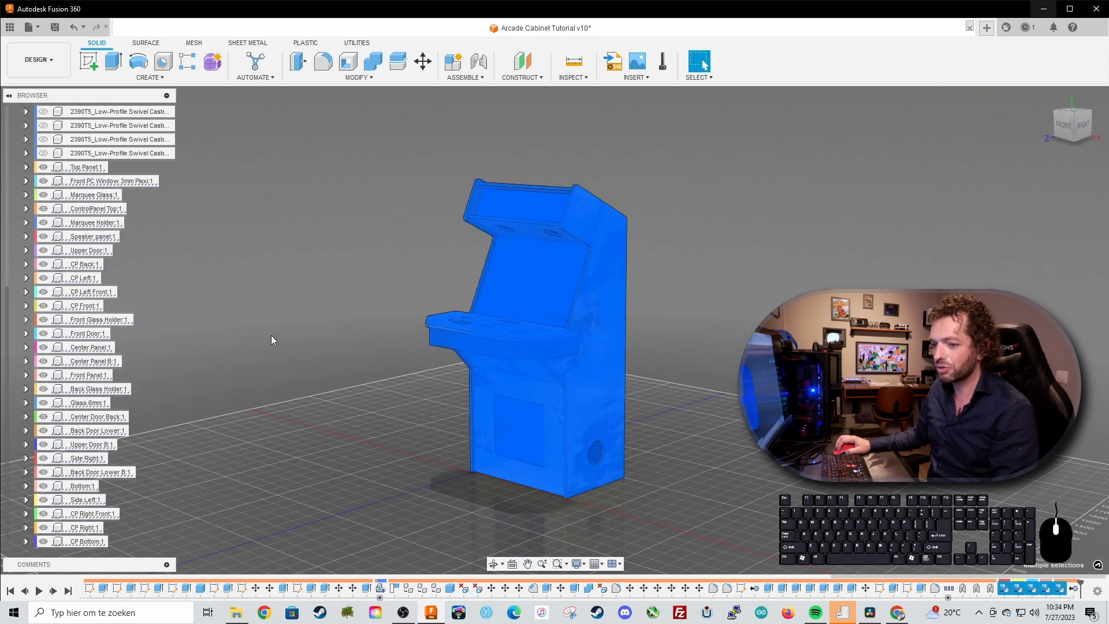
{"action": "left_click", "coordinate": [88, 167]}
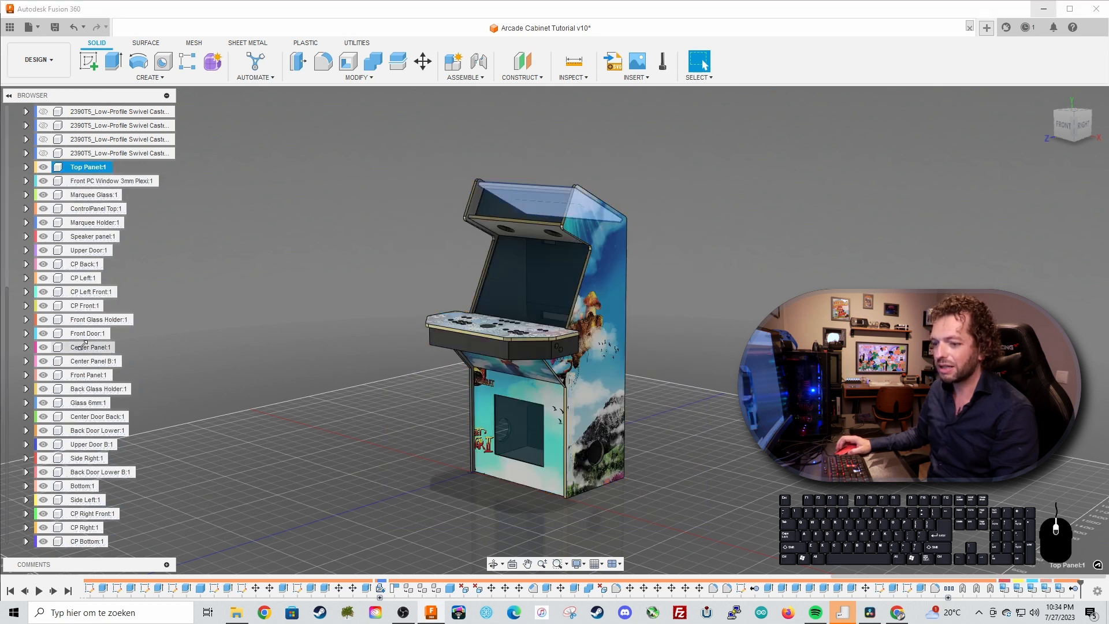
{"action": "left_click", "coordinate": [86, 542], "text": "shift"}
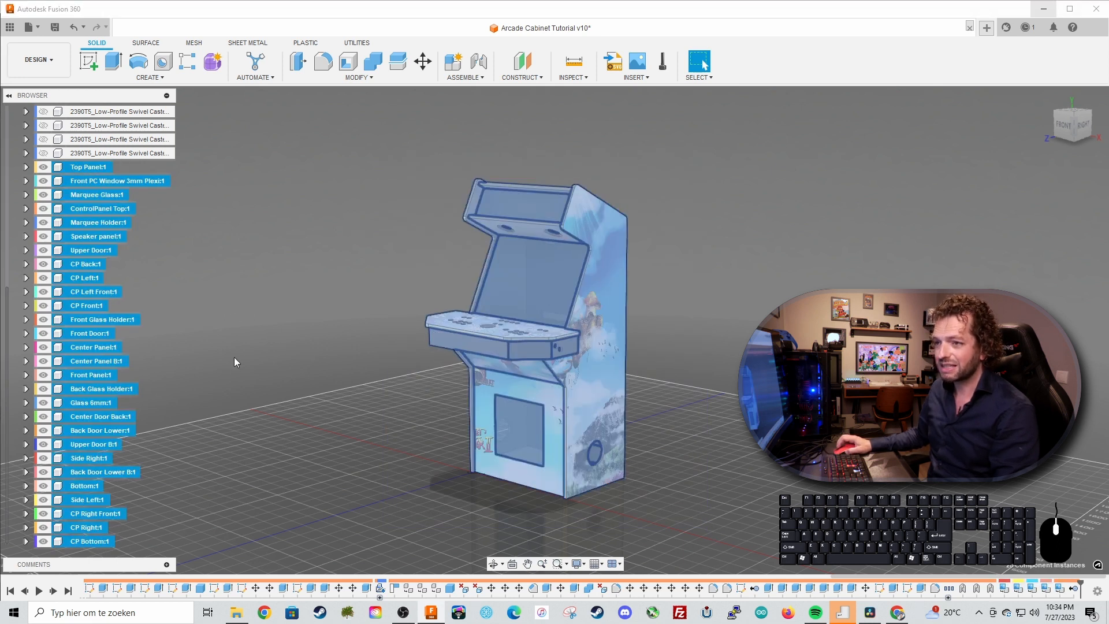
- Set up an Arrange of the selected components with the horizontal origin plane as envelope and Allow Partial Arrange turned off
{"action": "left_click", "coordinate": [393, 78]}
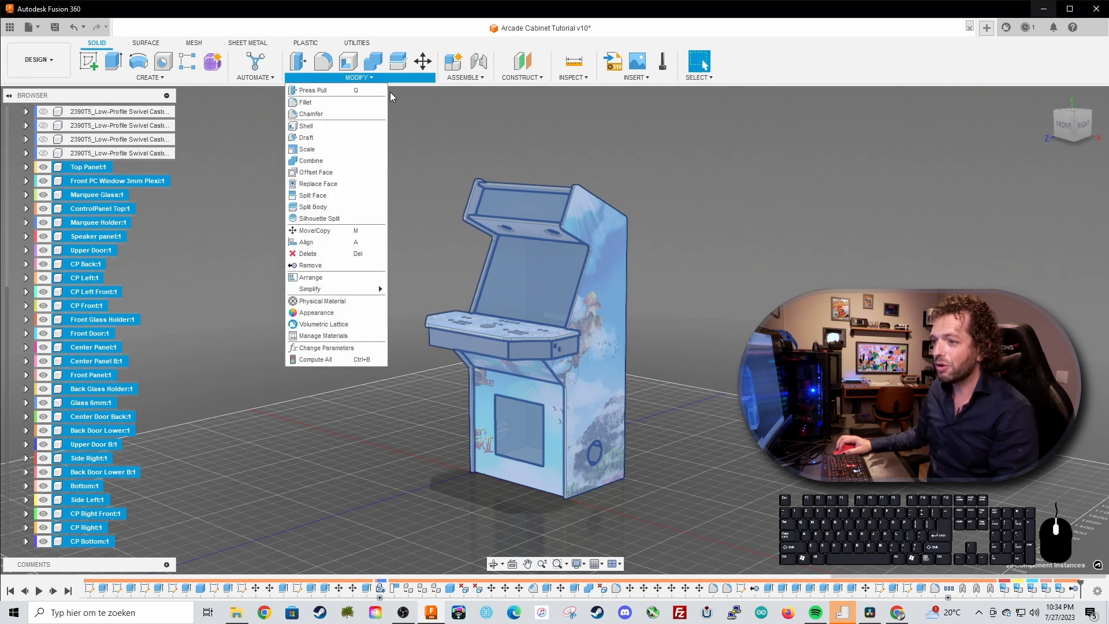
{"action": "left_click", "coordinate": [331, 280]}
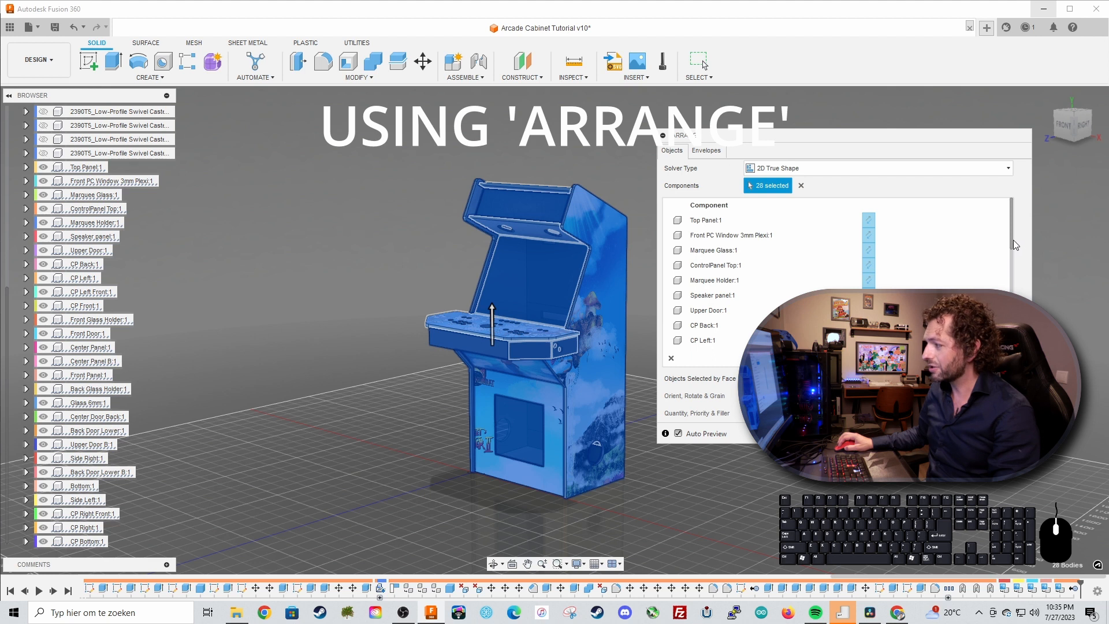
{"action": "scroll", "coordinate": [1011, 278], "scroll_direction": "down", "scroll_amount": 5}
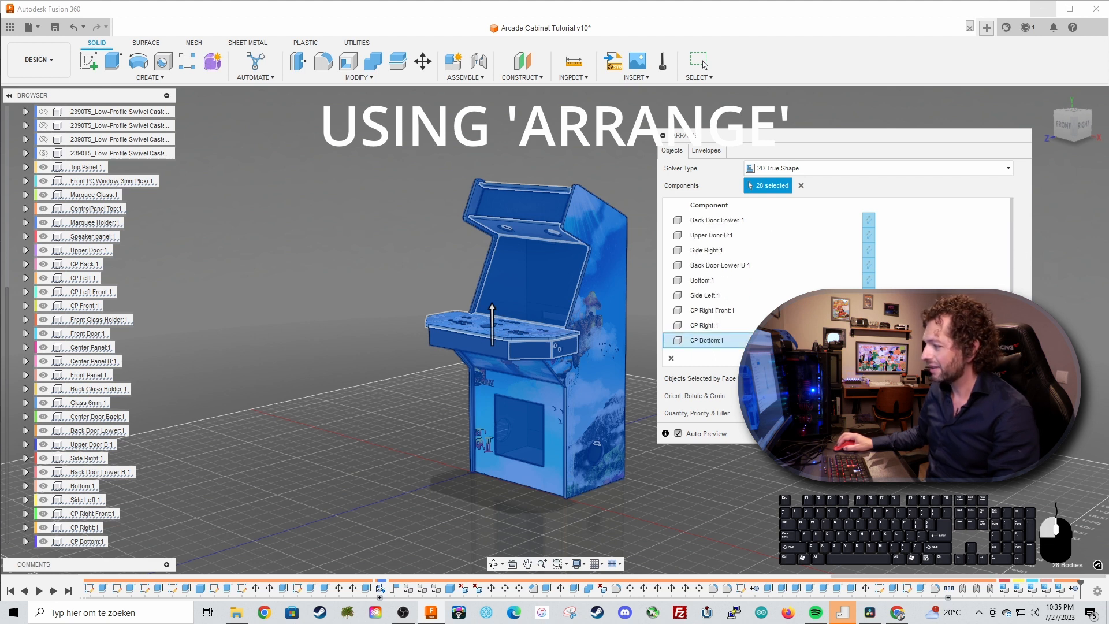
{"action": "scroll", "coordinate": [742, 222], "scroll_direction": "up", "scroll_amount": 5}
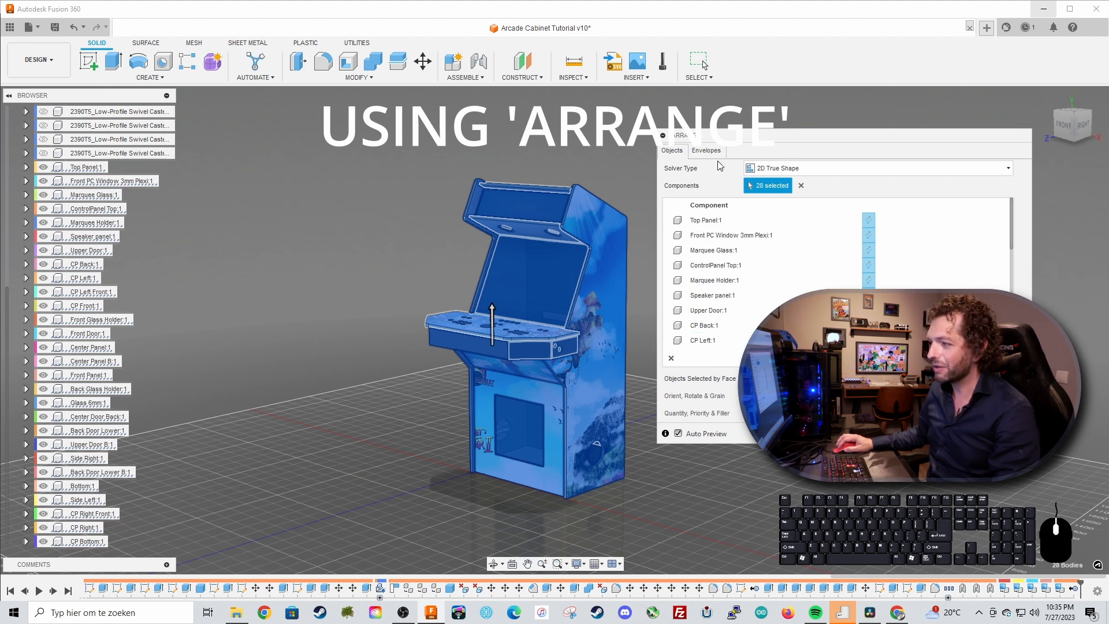
{"action": "left_click", "coordinate": [707, 151]}
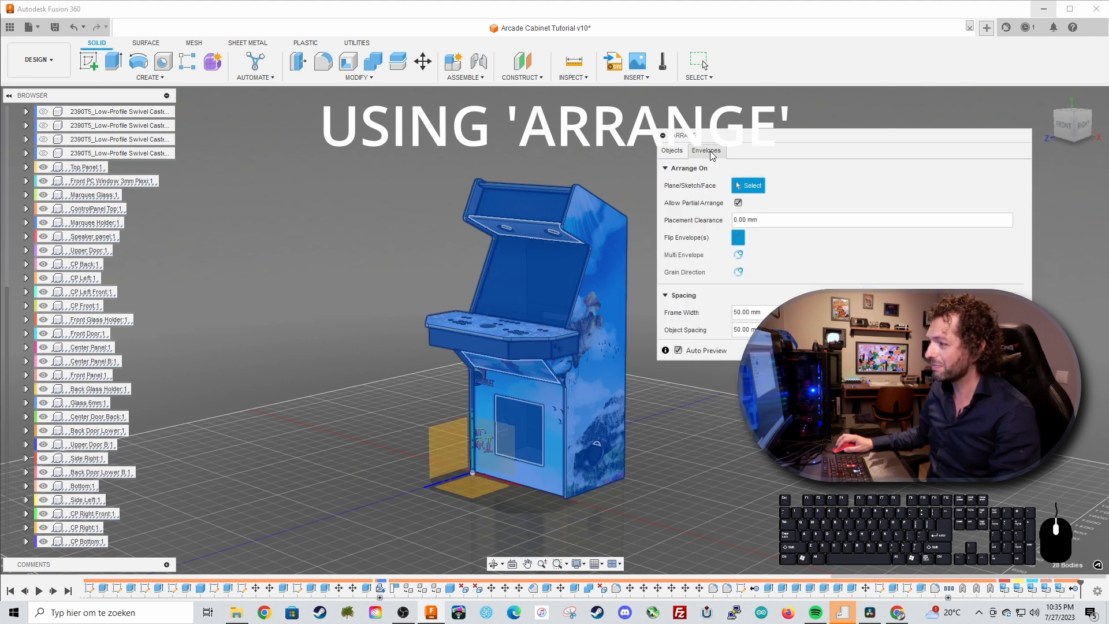
{"action": "left_click", "coordinate": [480, 490]}
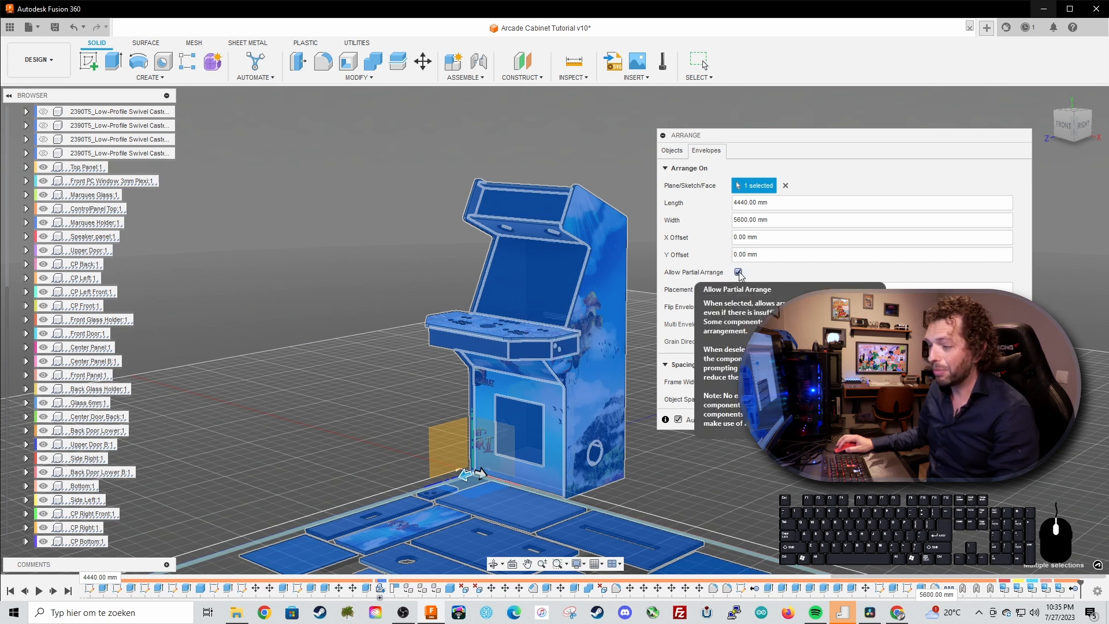
{"action": "left_click", "coordinate": [739, 272]}
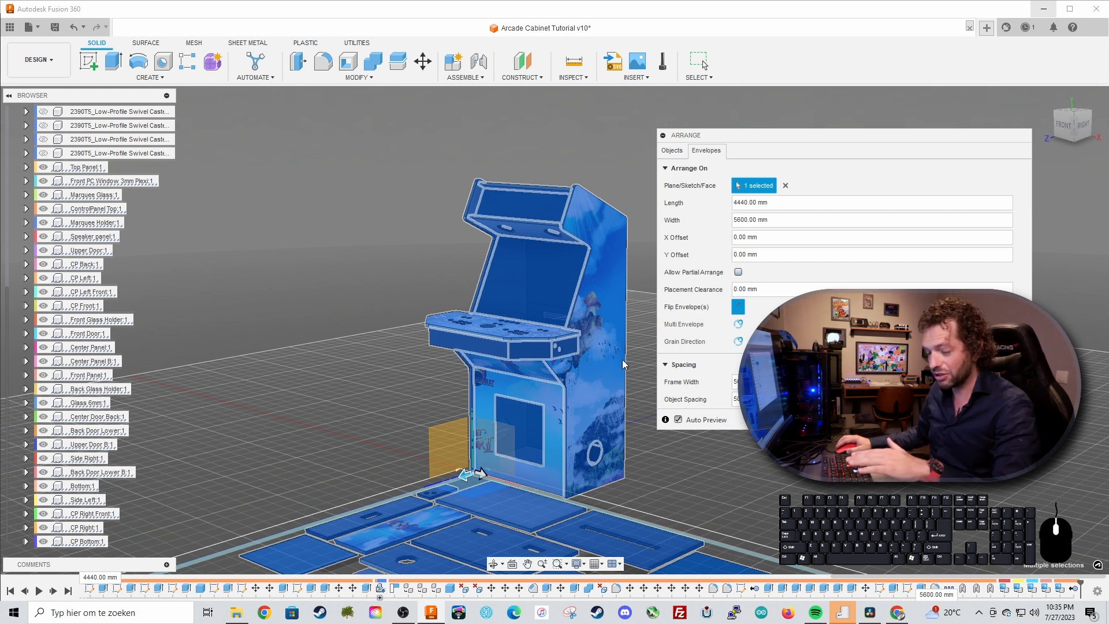
- Offset the arrangement envelope about 1080.5 mm in X, away from the cabinet, and accept the arrangement
{"action": "scroll", "coordinate": [624, 363], "scroll_direction": "down", "scroll_amount": 5}
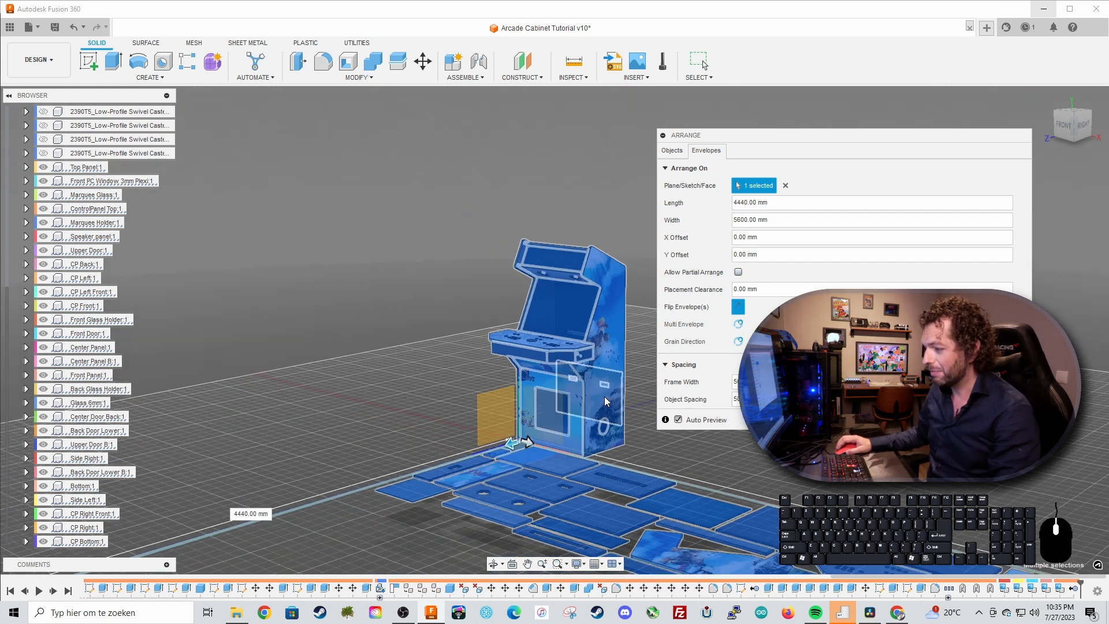
{"action": "middle_click_drag", "start_coordinate": [472, 295], "coordinate": [527, 334], "text": "shift"}
{"action": "scroll", "coordinate": [527, 334], "scroll_direction": "down", "scroll_amount": 1}
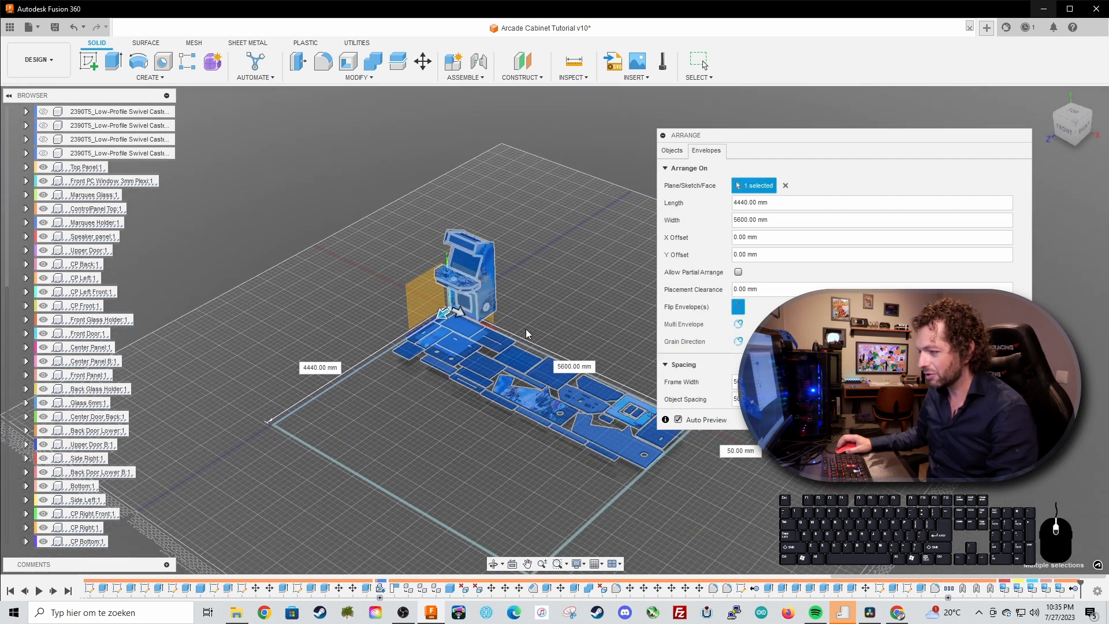
{"action": "scroll", "coordinate": [580, 310], "scroll_direction": "up", "scroll_amount": 1}
{"action": "middle_click_drag", "start_coordinate": [582, 309], "coordinate": [527, 263]}
{"action": "scroll", "coordinate": [567, 285], "scroll_direction": "up", "scroll_amount": 1}
{"action": "scroll", "coordinate": [523, 282], "scroll_direction": "up", "scroll_amount": 1}
{"action": "scroll", "coordinate": [573, 231], "scroll_direction": "up", "scroll_amount": 1}
{"action": "scroll", "coordinate": [519, 275], "scroll_direction": "up", "scroll_amount": 1}
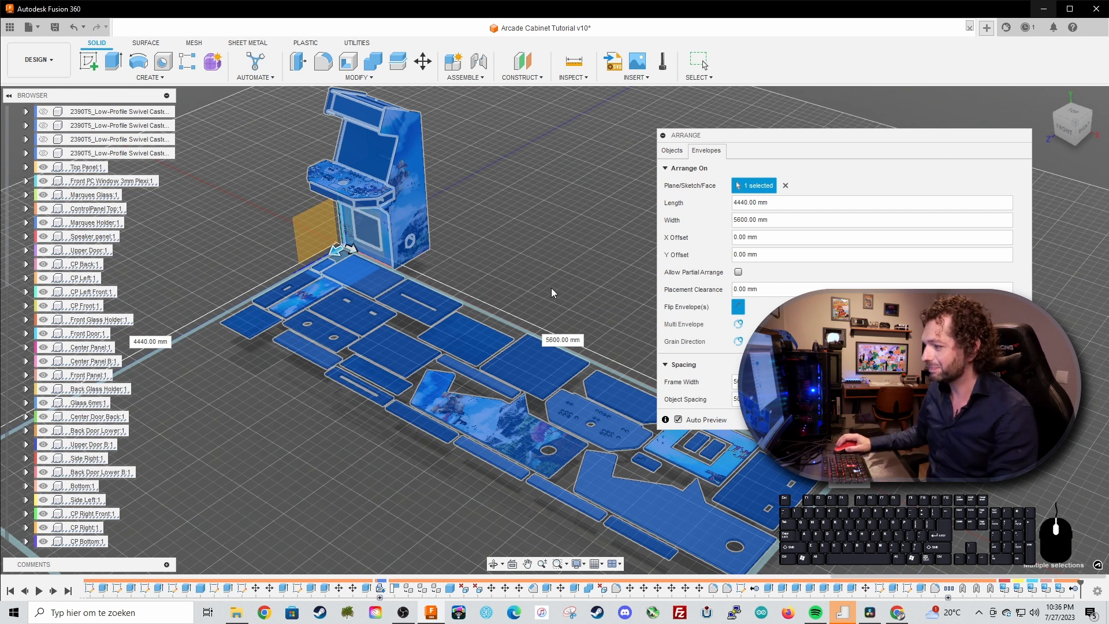
{"action": "left_click_drag", "start_coordinate": [332, 250], "coordinate": [250, 294]}
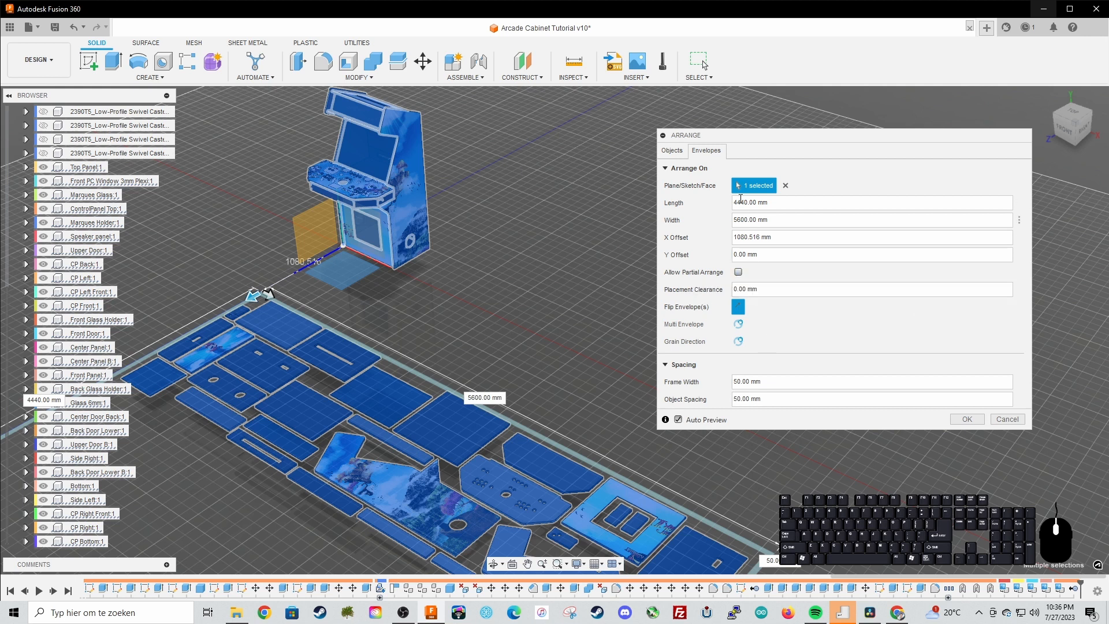
{"action": "left_click", "coordinate": [965, 420]}
- Create a new sketch on the top face of the small two-hole panel at the beginning of the flat layout
{"action": "scroll", "coordinate": [764, 397], "scroll_direction": "down", "scroll_amount": 3}
{"action": "middle_click_drag", "start_coordinate": [528, 352], "coordinate": [737, 224], "text": "shift"}
{"action": "scroll", "coordinate": [549, 368], "scroll_direction": "up", "scroll_amount": 3}
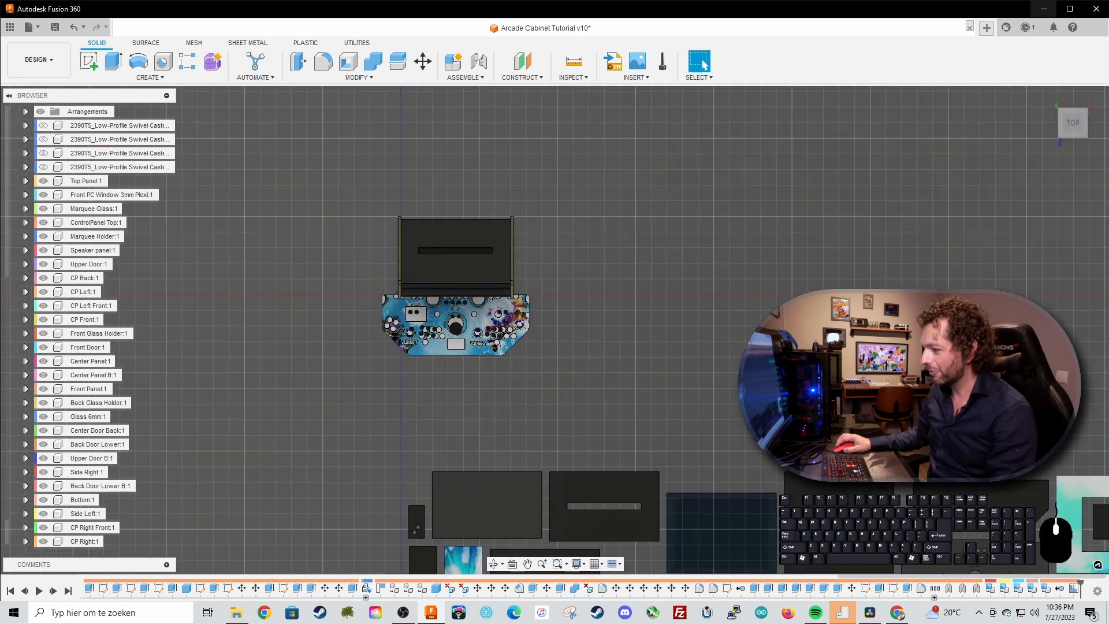
{"action": "middle_click_drag", "start_coordinate": [795, 370], "coordinate": [691, 206]}
{"action": "scroll", "coordinate": [691, 207], "scroll_direction": "down", "scroll_amount": 3}
{"action": "scroll", "coordinate": [679, 257], "scroll_direction": "up", "scroll_amount": 2}
{"action": "middle_click_drag", "start_coordinate": [680, 257], "coordinate": [563, 178]}
{"action": "scroll", "coordinate": [639, 195], "scroll_direction": "up", "scroll_amount": 1}
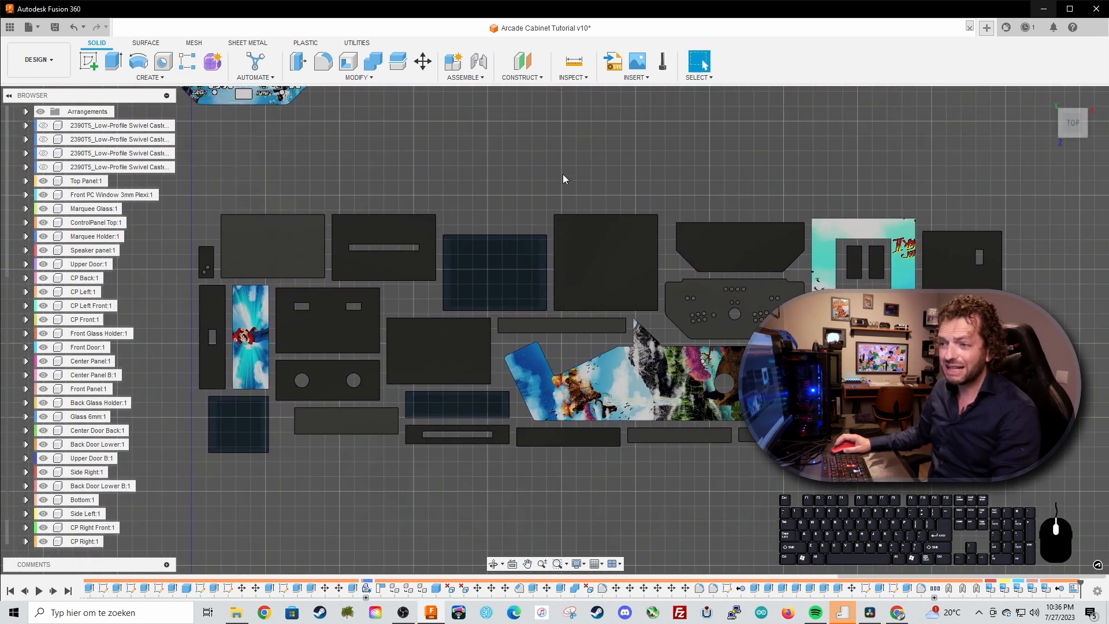
{"action": "right_click", "coordinate": [205, 258]}
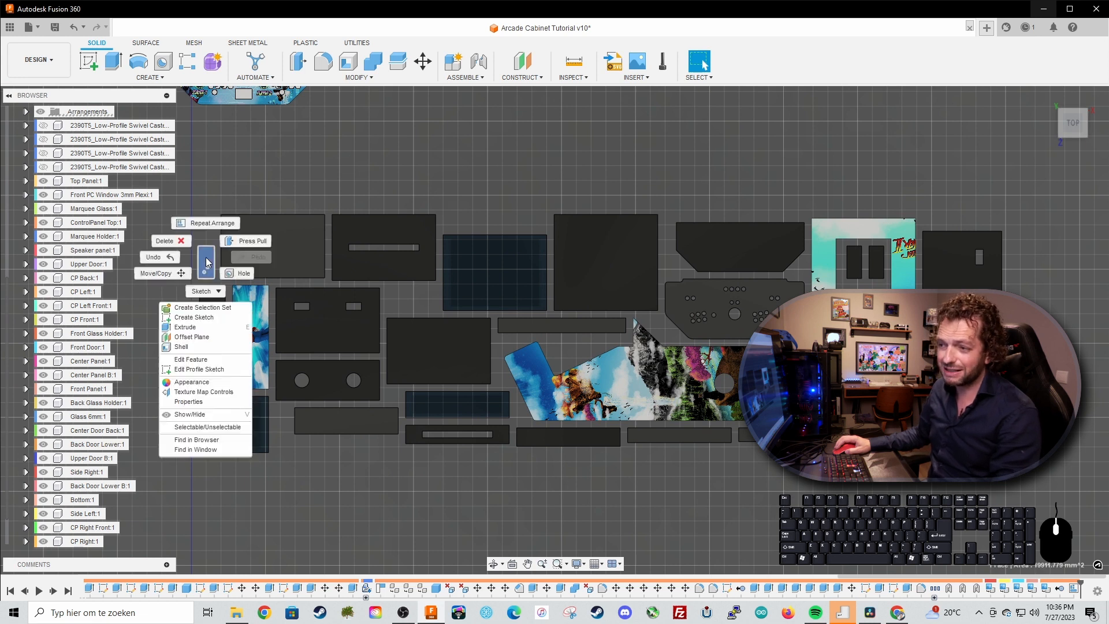
{"action": "left_click", "coordinate": [197, 317]}
- Start the Project command in the sketch and select the top faces of all the arranged panels as its geometry
{"action": "middle_click_drag", "start_coordinate": [258, 139], "coordinate": [245, 128]}
{"action": "scroll", "coordinate": [245, 128], "scroll_direction": "down", "scroll_amount": 1}
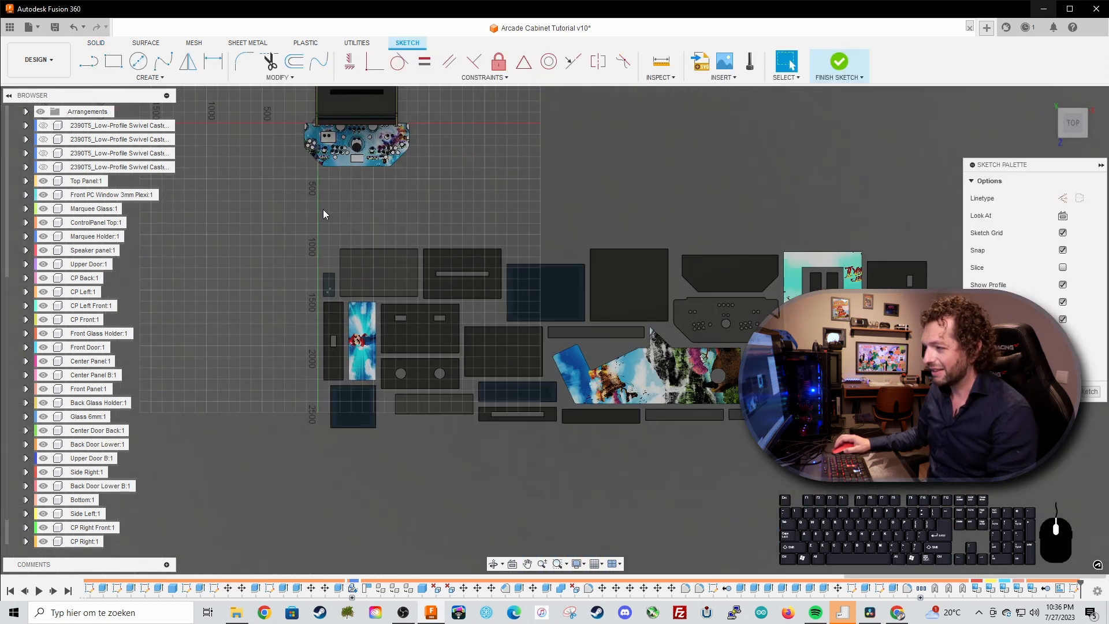
{"action": "middle_click_drag", "start_coordinate": [324, 209], "coordinate": [254, 210]}
{"action": "scroll", "coordinate": [231, 246], "scroll_direction": "up", "scroll_amount": 2}
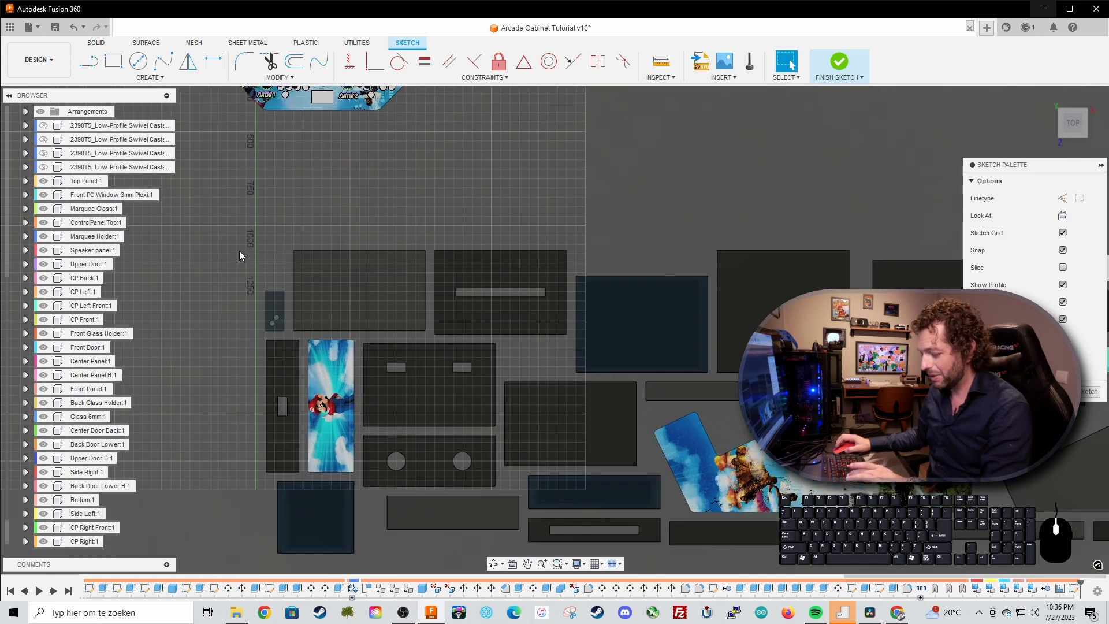
{"action": "key", "text": "p"}
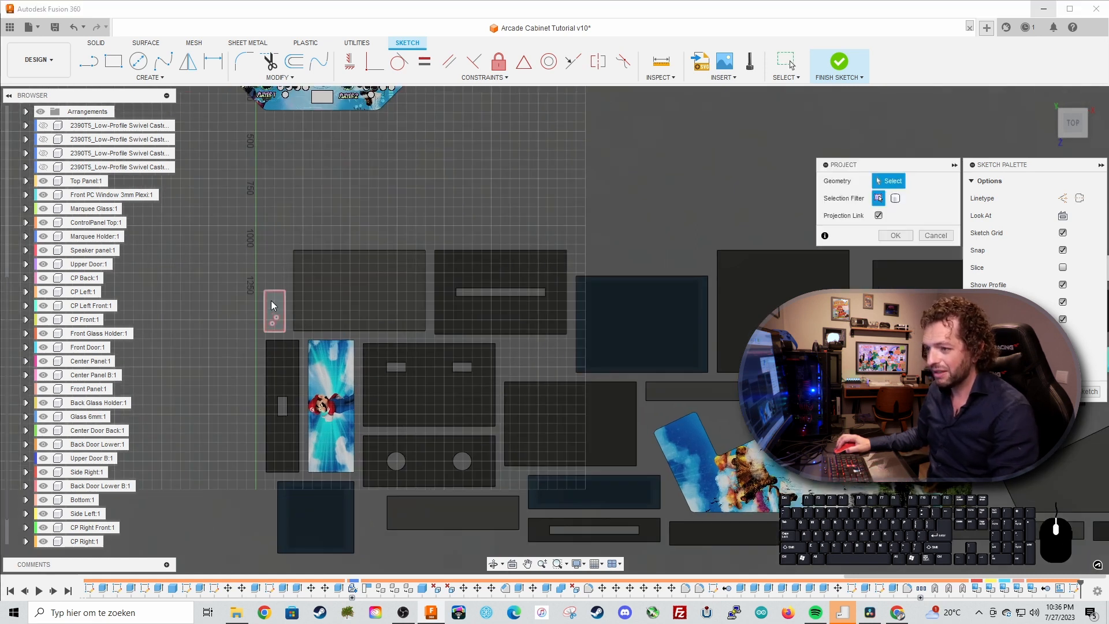
{"action": "left_click", "coordinate": [273, 304]}
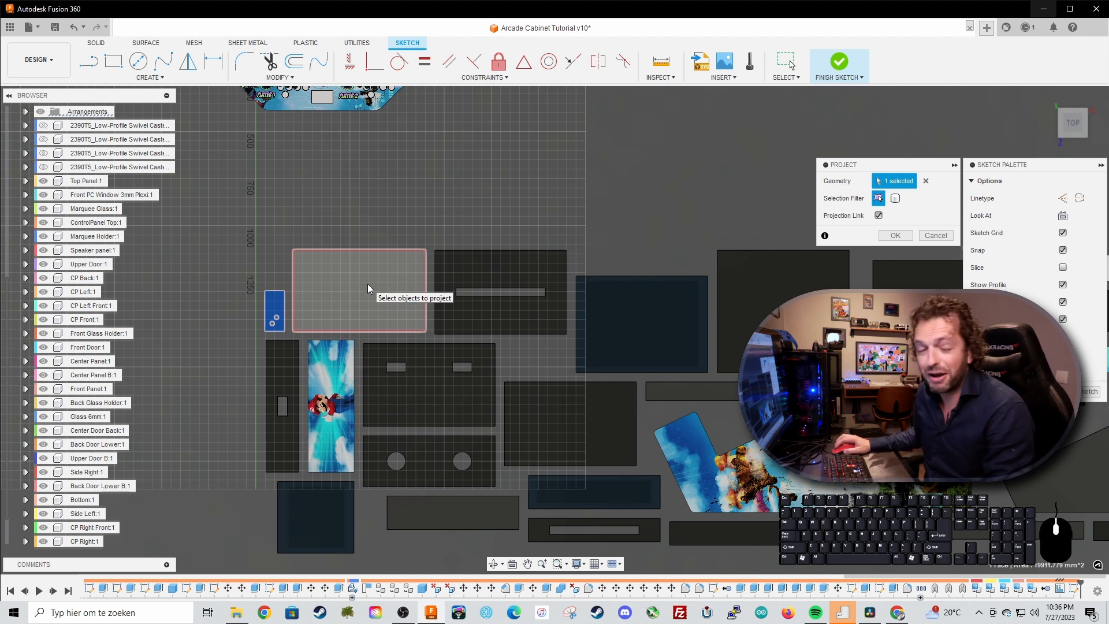
{"action": "left_click", "coordinate": [374, 286]}
{"action": "left_click", "coordinate": [463, 310]}
{"action": "left_click", "coordinate": [421, 352]}
{"action": "left_click", "coordinate": [327, 367]}
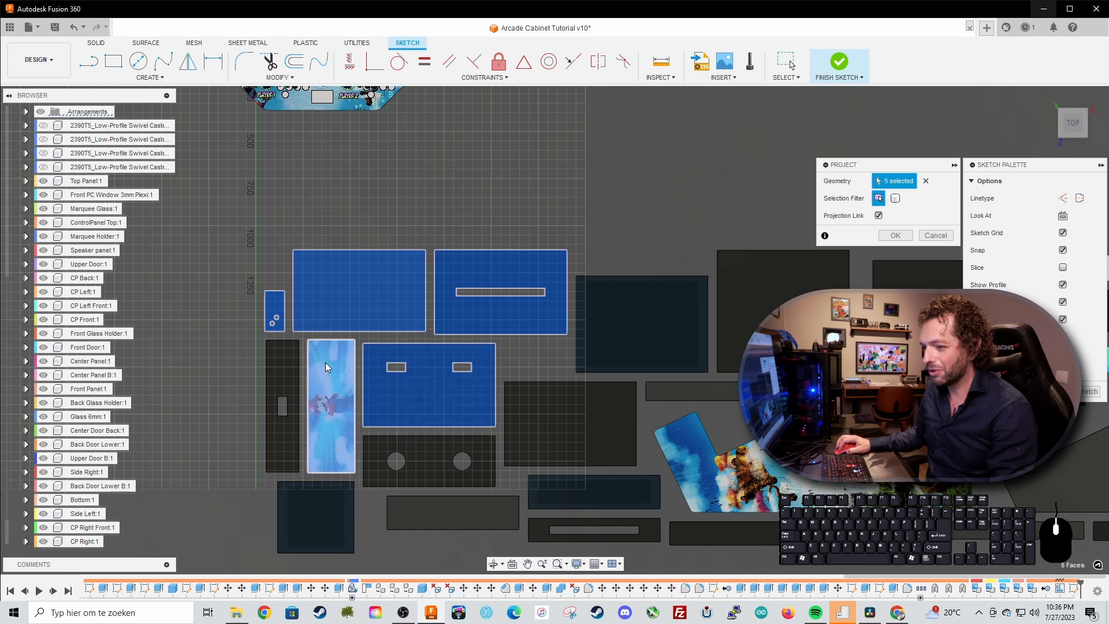
{"action": "left_click", "coordinate": [282, 390]}
{"action": "left_click", "coordinate": [452, 509]}
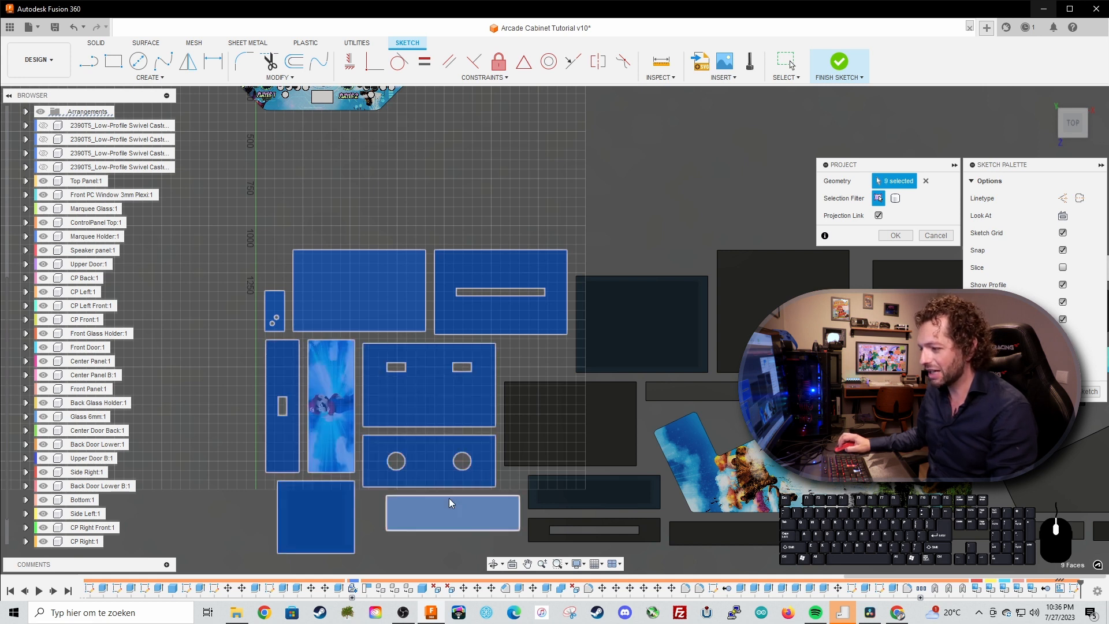
{"action": "left_click", "coordinate": [572, 445]}
{"action": "left_click", "coordinate": [585, 489]}
{"action": "left_click", "coordinate": [641, 528]}
{"action": "left_click", "coordinate": [641, 360]}
{"action": "left_click", "coordinate": [782, 324]}
{"action": "left_click", "coordinate": [692, 391]}
{"action": "left_click", "coordinate": [687, 457]}
{"action": "left_click", "coordinate": [790, 531]}
{"action": "left_click", "coordinate": [867, 530]}
{"action": "middle_click_drag", "start_coordinate": [918, 439], "coordinate": [672, 395]}
{"action": "left_click", "coordinate": [685, 351]}
{"action": "left_click", "coordinate": [688, 257]}
{"action": "left_click", "coordinate": [756, 407]}
{"action": "left_click", "coordinate": [794, 462]}
{"action": "left_click", "coordinate": [772, 497]}
{"action": "left_click", "coordinate": [774, 489]}
{"action": "left_click", "coordinate": [866, 488]}
{"action": "middle_click_drag", "start_coordinate": [866, 488], "coordinate": [599, 498]}
{"action": "left_click", "coordinate": [572, 323]}
{"action": "left_click", "coordinate": [586, 278]}
{"action": "left_click", "coordinate": [613, 279]}
{"action": "left_click", "coordinate": [725, 297]}
- Turn off Projection Link and project the selected panel faces into the sketch
{"action": "scroll", "coordinate": [630, 437], "scroll_direction": "down", "scroll_amount": 6}
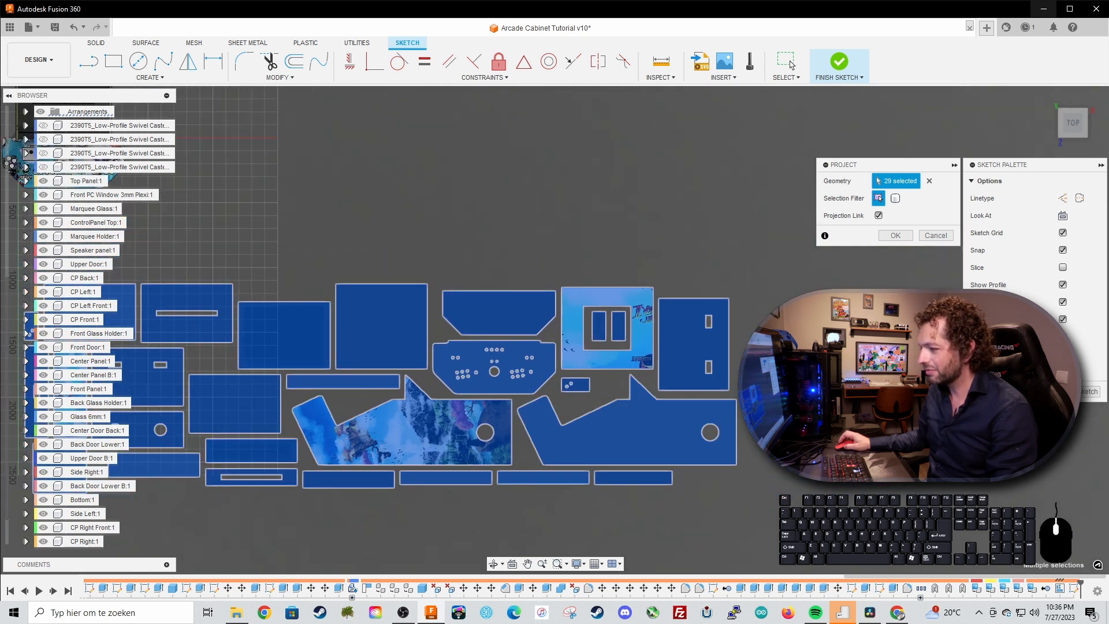
{"action": "left_click", "coordinate": [895, 236]}
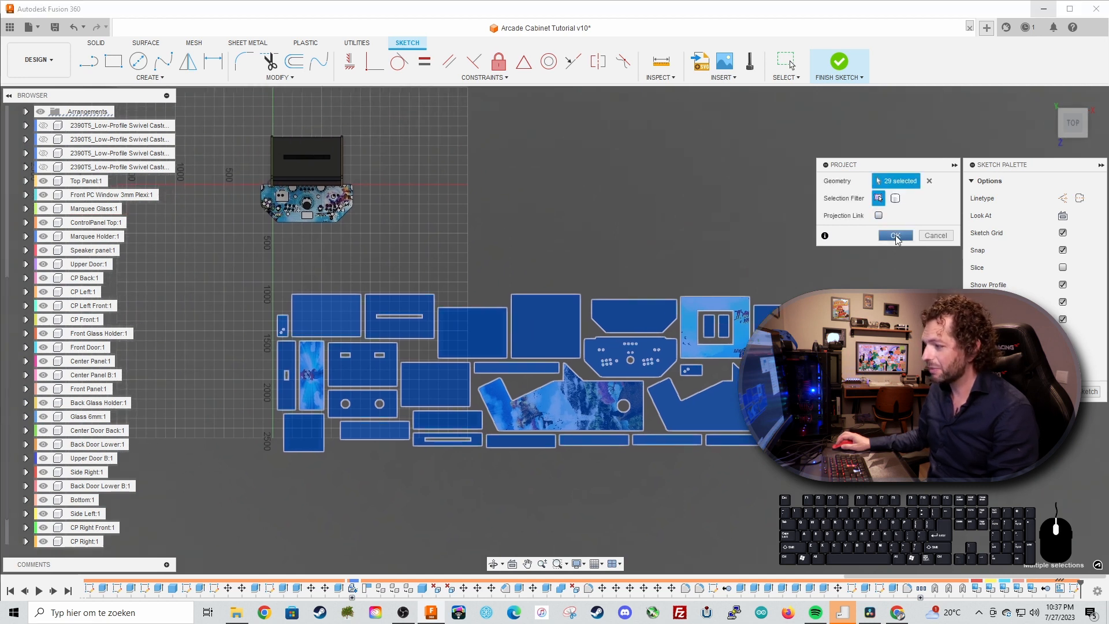
{"action": "left_click", "coordinate": [895, 235]}
- Expand the Sketches folder and rename the new sketch with the projected panels to Full Arcade
{"action": "scroll", "coordinate": [606, 224], "scroll_direction": "up", "scroll_amount": 3}
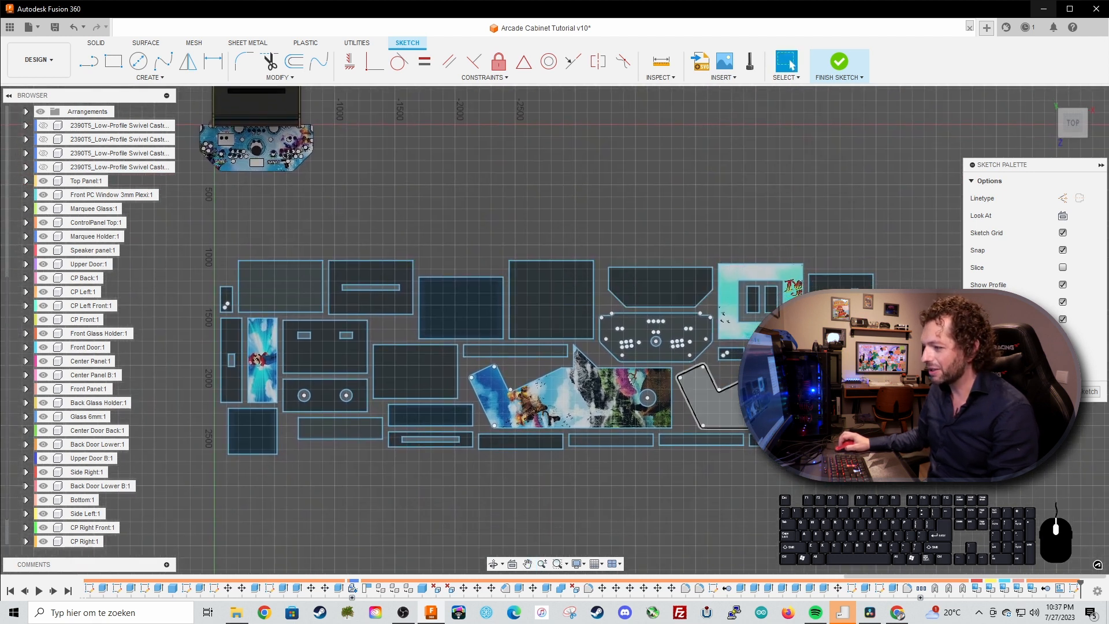
{"action": "scroll", "coordinate": [73, 296], "scroll_direction": "up", "scroll_amount": 3}
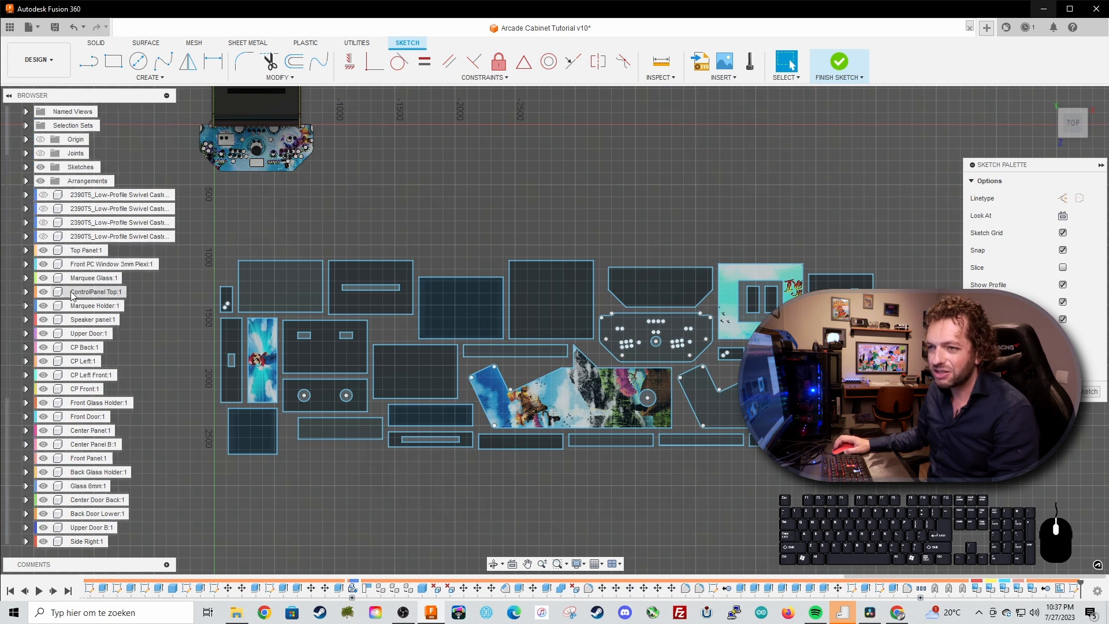
{"action": "scroll", "coordinate": [58, 276], "scroll_direction": "up", "scroll_amount": 1}
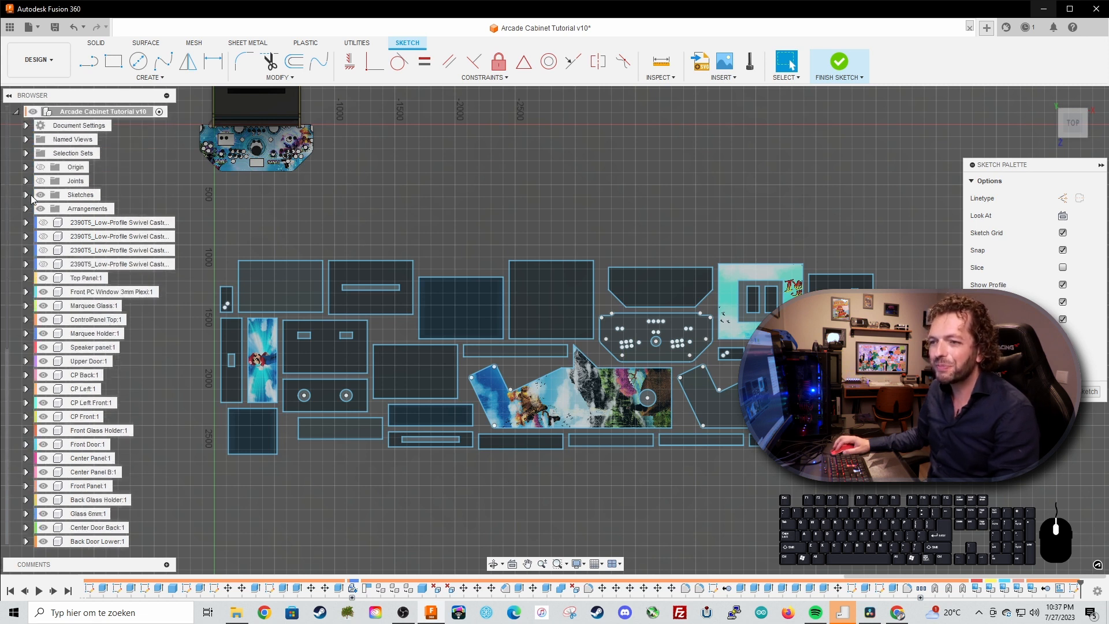
{"action": "left_click", "coordinate": [26, 195]}
{"action": "double_click", "coordinate": [92, 388]}
{"action": "type", "text": "Full Arcade"}
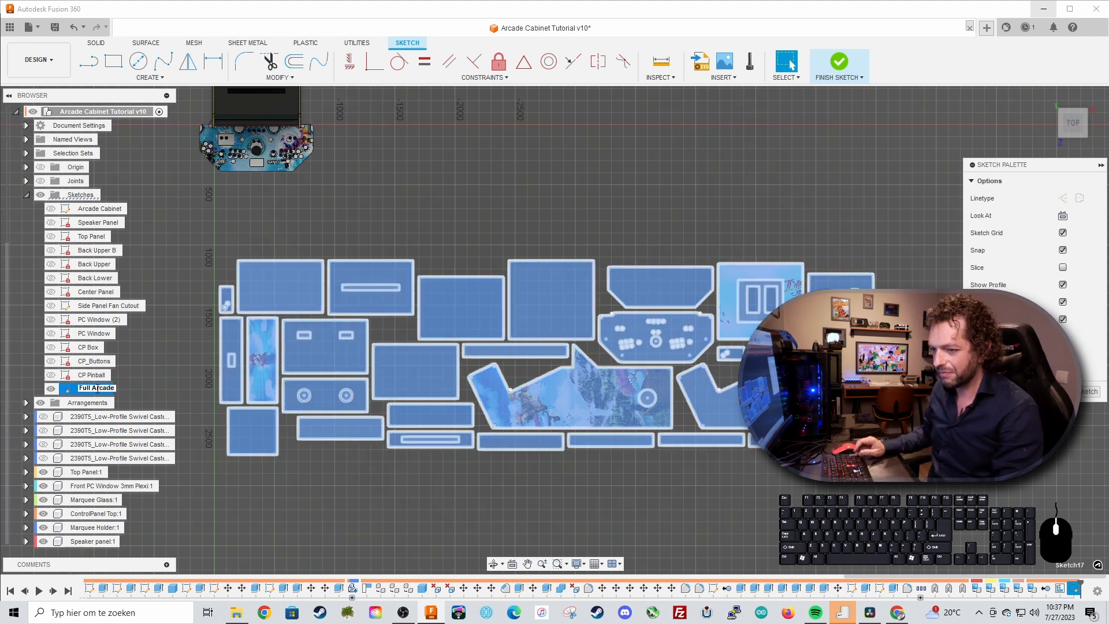
{"action": "key", "text": "Return"}
- Export the Full Arcade sketch to the desktop as a DXF file named Arcade_Cabinet_Full_Export
{"action": "right_click", "coordinate": [97, 388]}
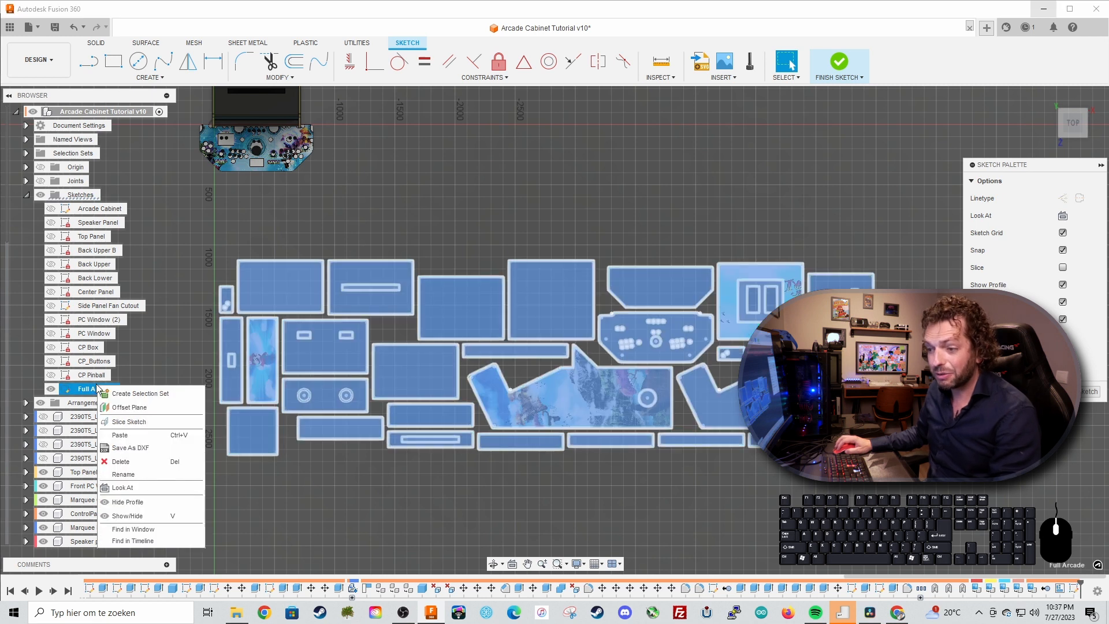
{"action": "left_click", "coordinate": [140, 451]}
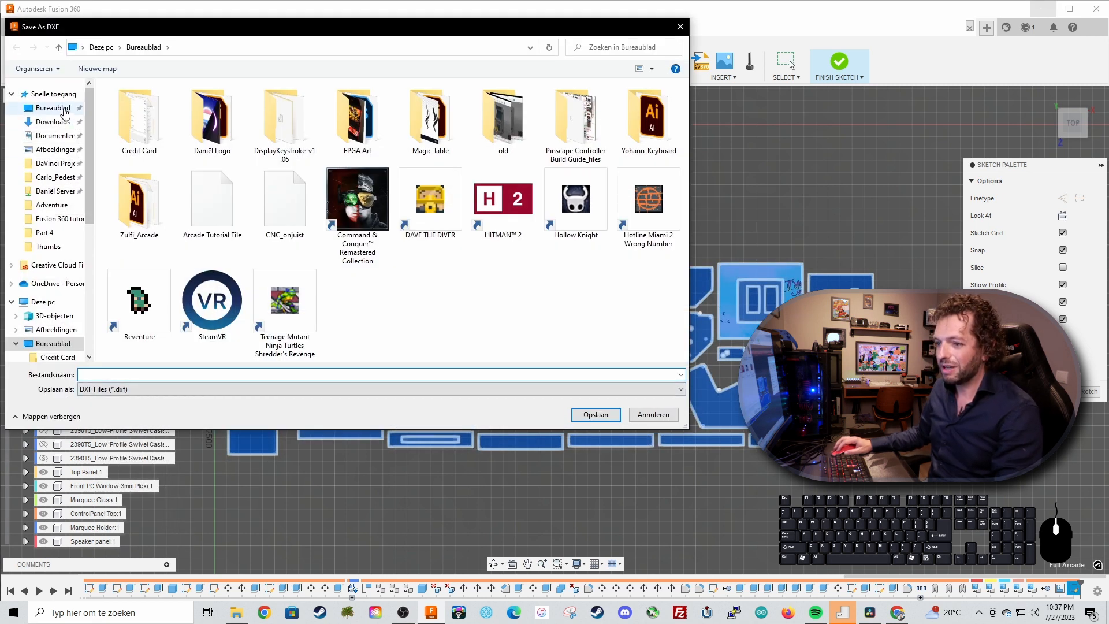
{"action": "type", "text": "A"}
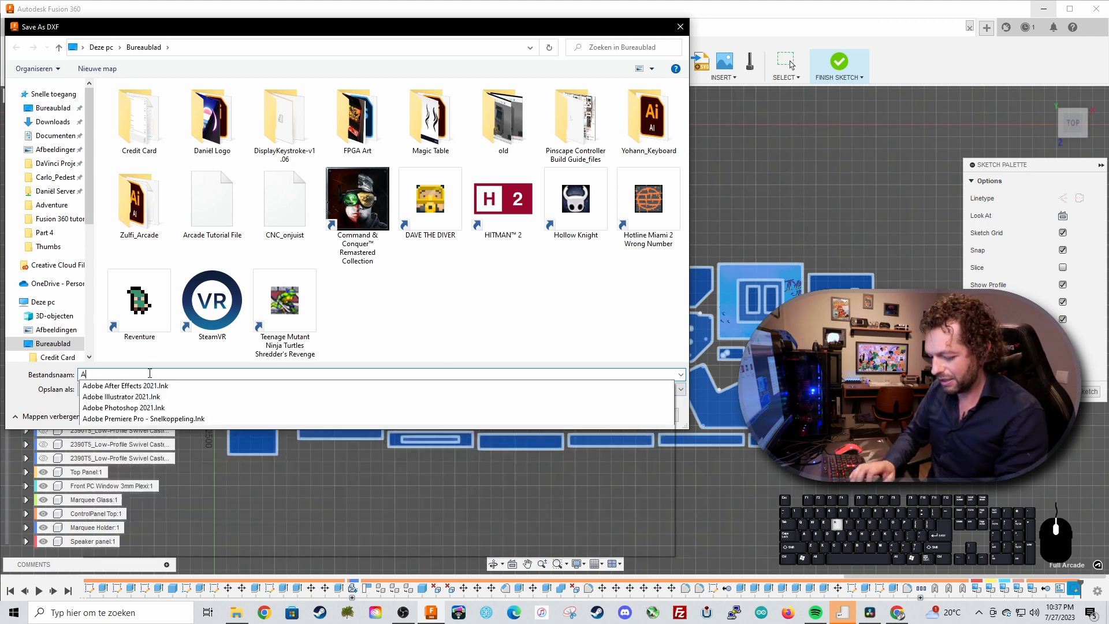
{"action": "type", "text": "rcade_Cabine"}
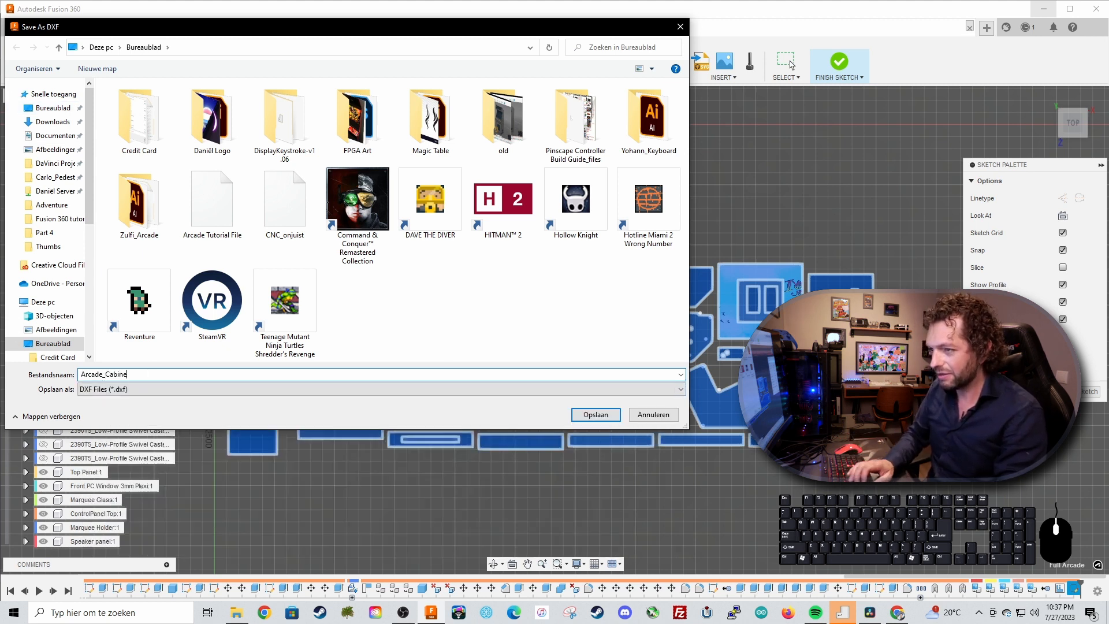
{"action": "type", "text": "t _Full_Export"}
{"action": "key", "text": "Return"}
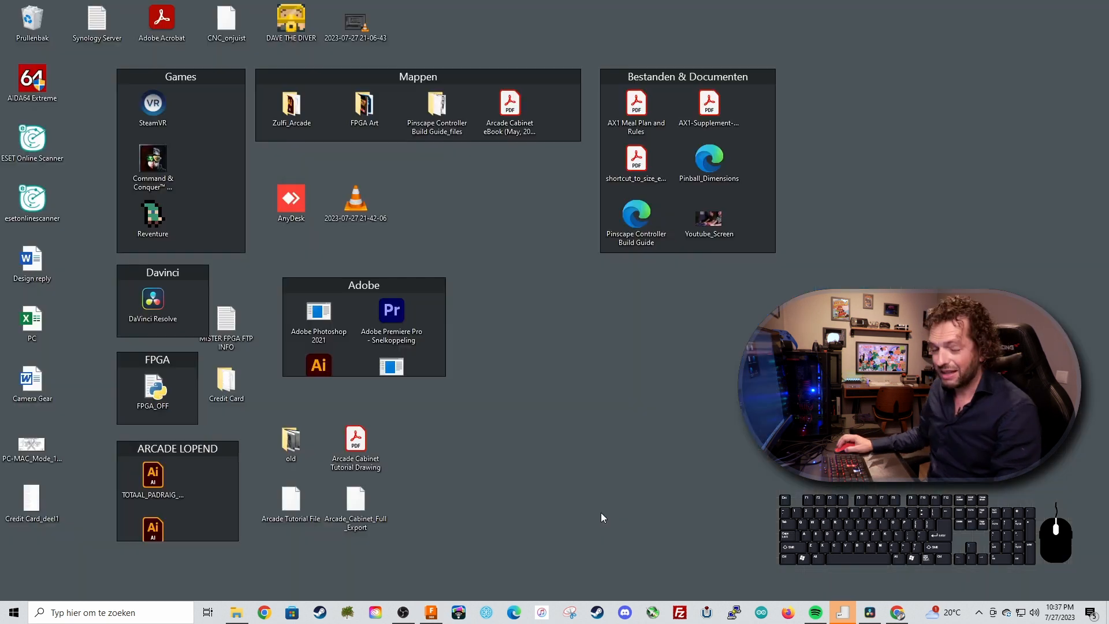
- Open the Arcade_Cabinet_Full_Export file from the desktop with Adobe Illustrator 2021
{"action": "left_click", "coordinate": [355, 503]}
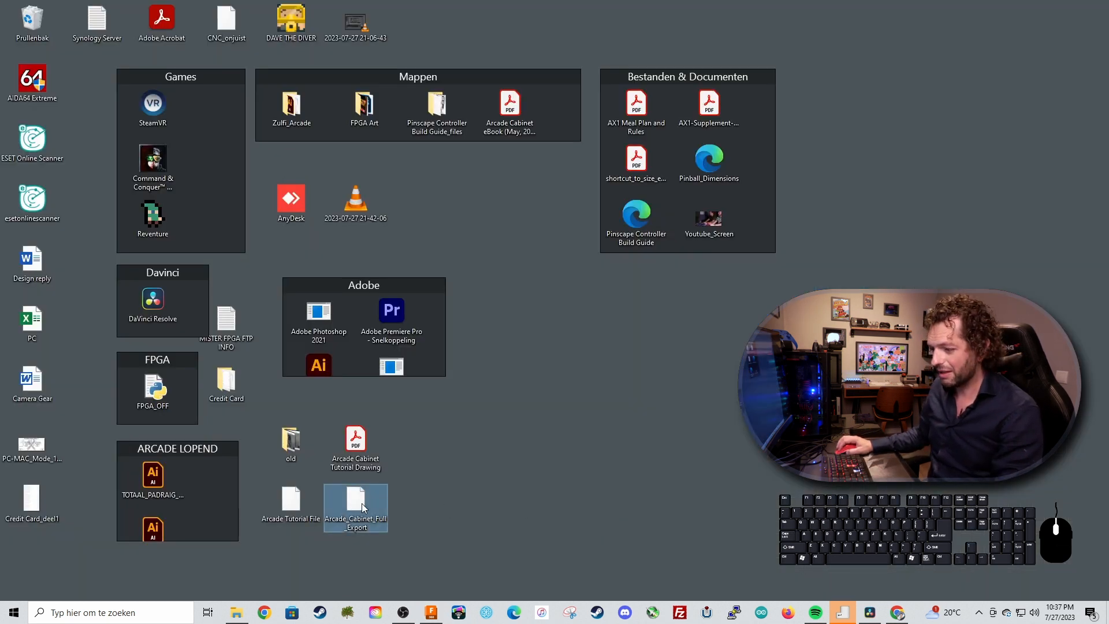
{"action": "right_click", "coordinate": [363, 502]}
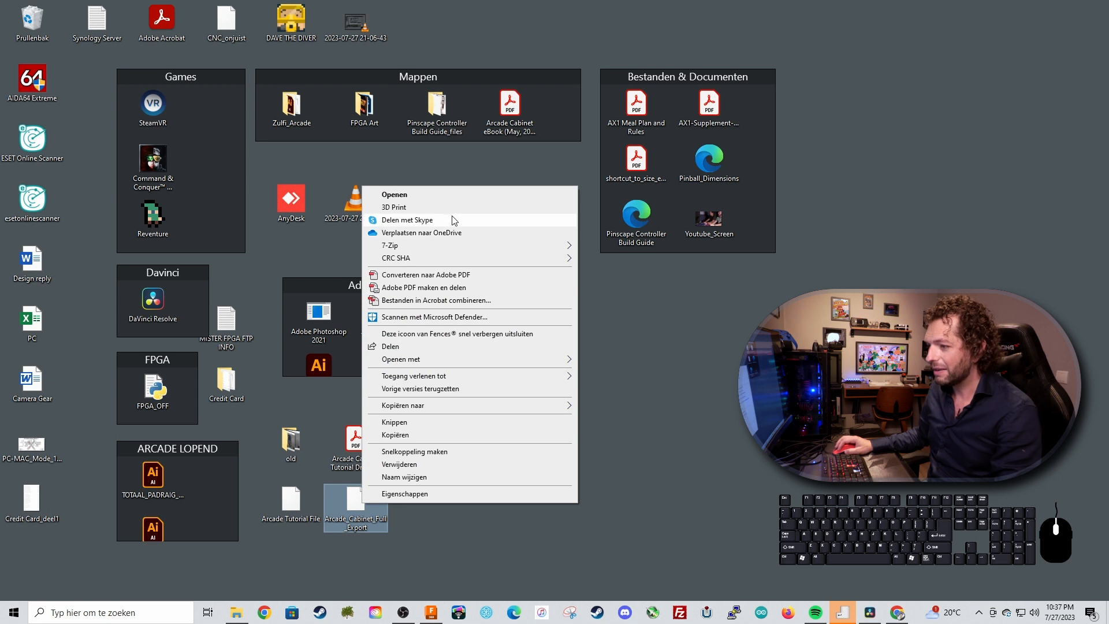
{"action": "mouse_move", "coordinate": [560, 359]}
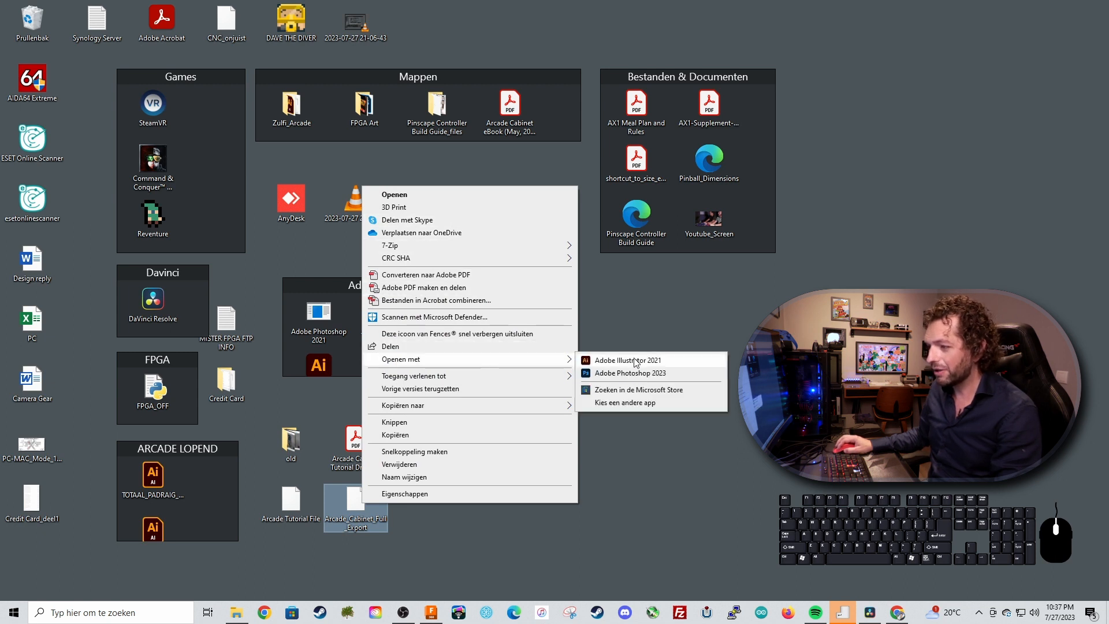
{"action": "left_click", "coordinate": [641, 361]}
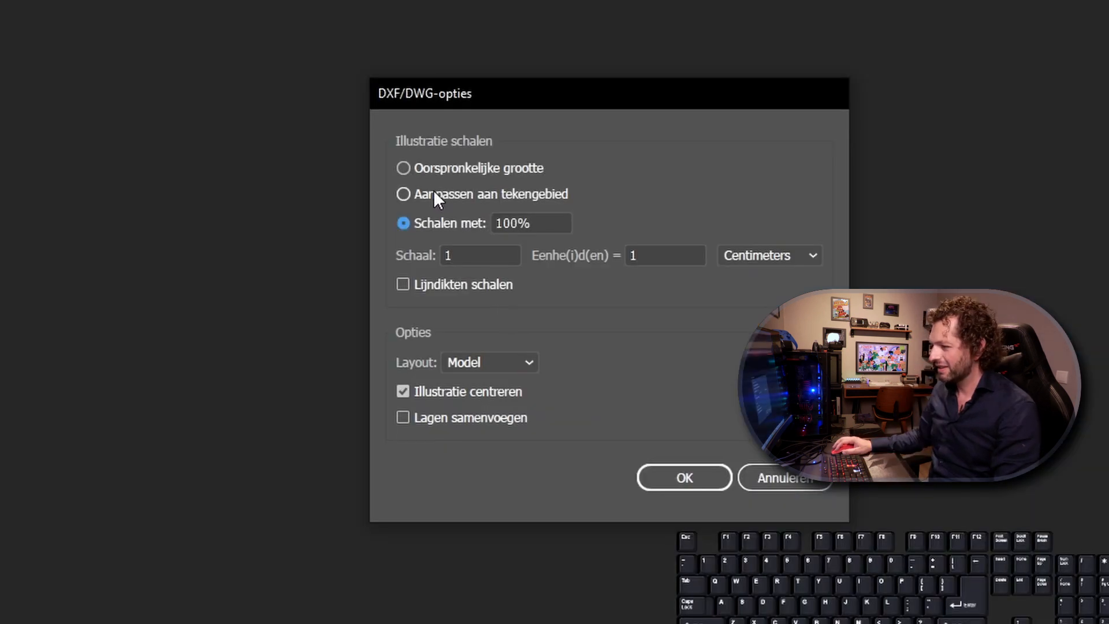
- Set the DXF import scale to 1 unit = 1 millimeter and import the drawing
{"action": "left_click", "coordinate": [757, 254]}
{"action": "left_click", "coordinate": [745, 347]}
{"action": "left_click", "coordinate": [656, 254]}
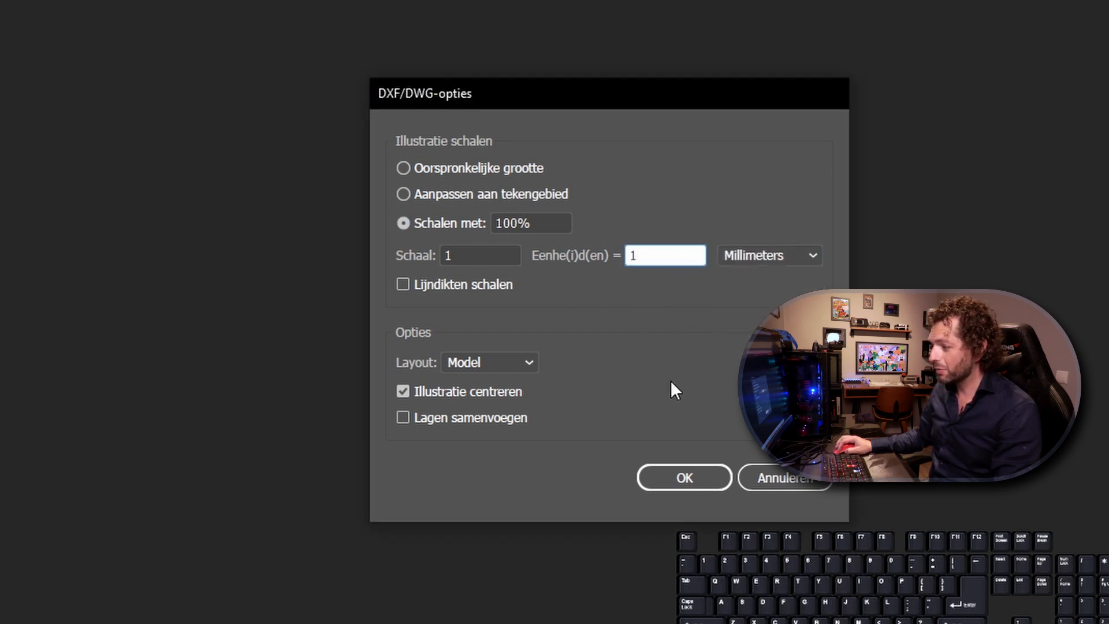
{"action": "left_click", "coordinate": [686, 476]}
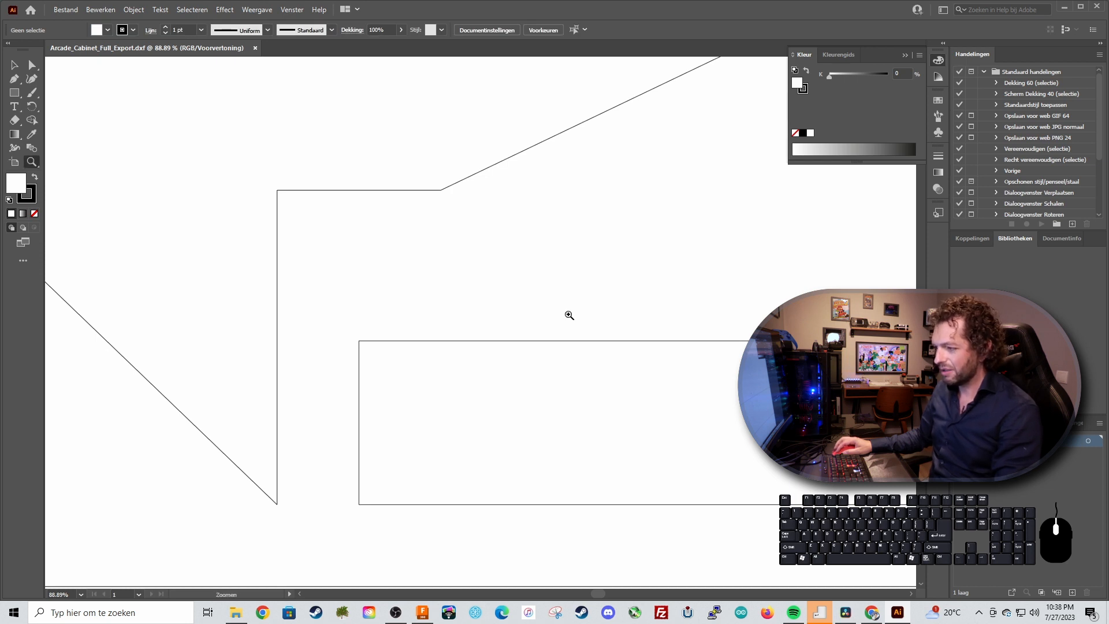
- Enlarge the artboard on all four sides to about 560 by 183 cm so that it encloses all the panel outlines
{"action": "scroll", "coordinate": [569, 314], "scroll_direction": "down", "scroll_amount": 6, "text": "alt"}
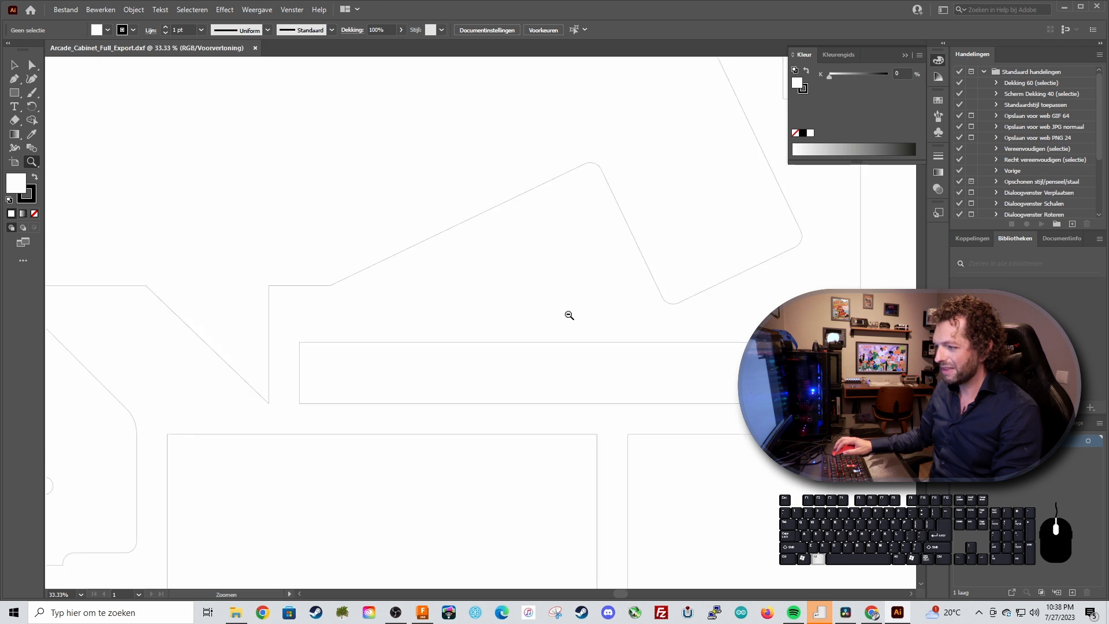
{"action": "scroll", "coordinate": [569, 315], "scroll_direction": "down", "scroll_amount": 2, "text": "alt"}
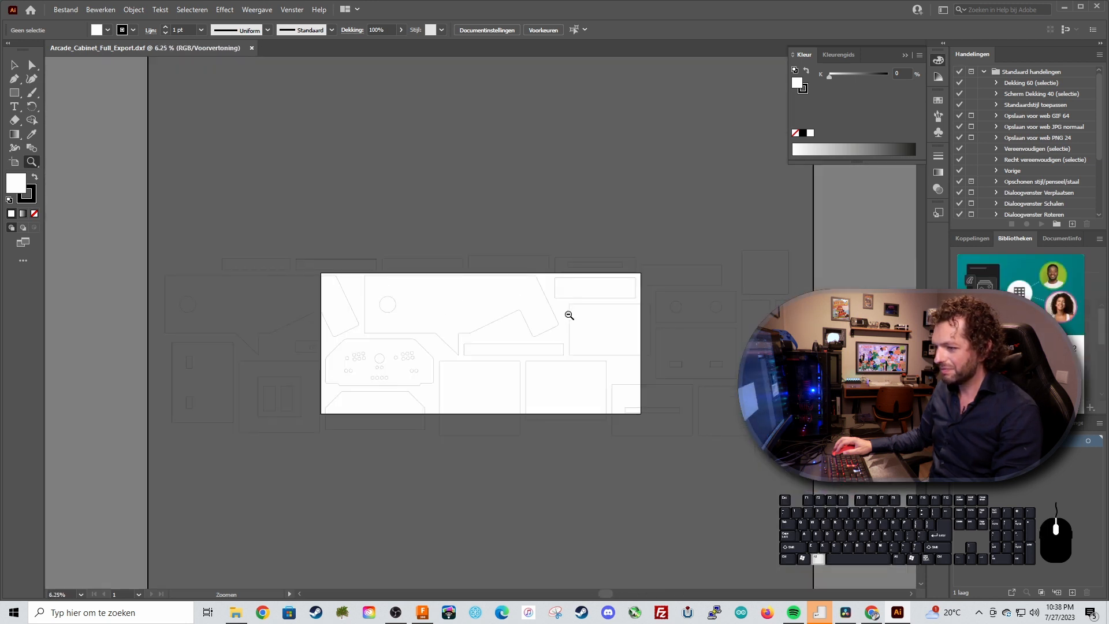
{"action": "left_click", "coordinate": [15, 161]}
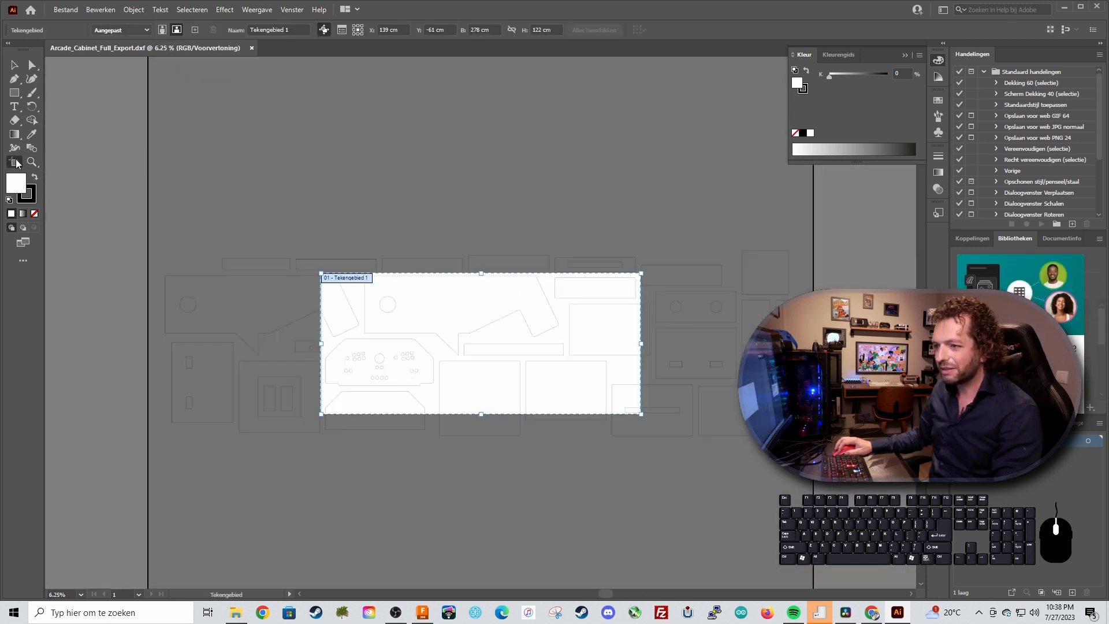
{"action": "left_click_drag", "start_coordinate": [321, 343], "coordinate": [158, 334]}
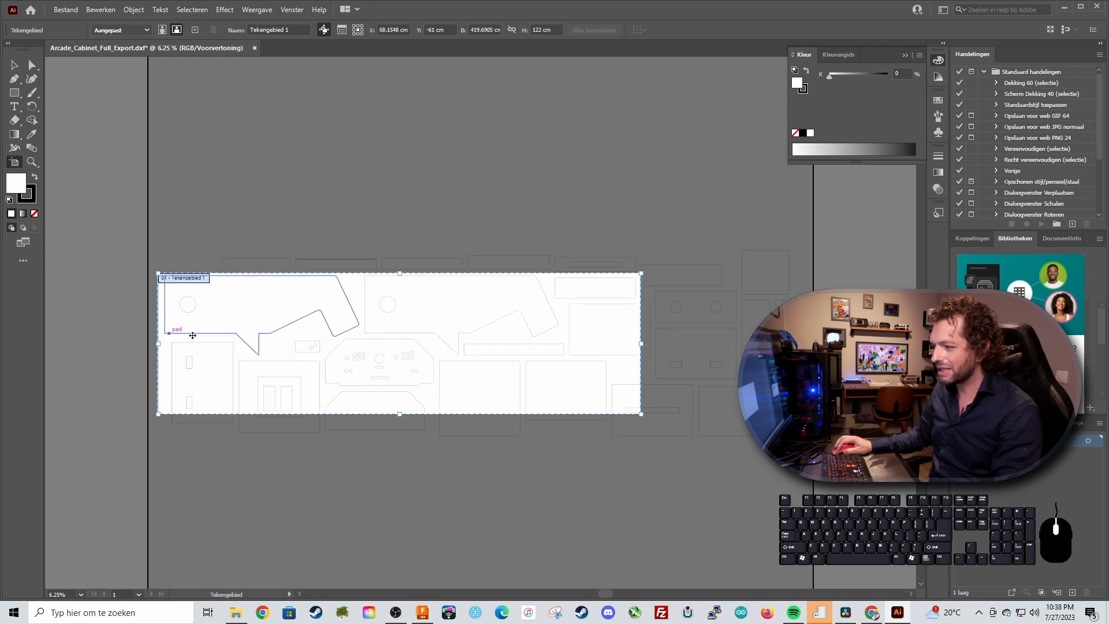
{"action": "left_click_drag", "start_coordinate": [641, 343], "coordinate": [802, 345]}
{"action": "left_click_drag", "start_coordinate": [481, 273], "coordinate": [481, 240]}
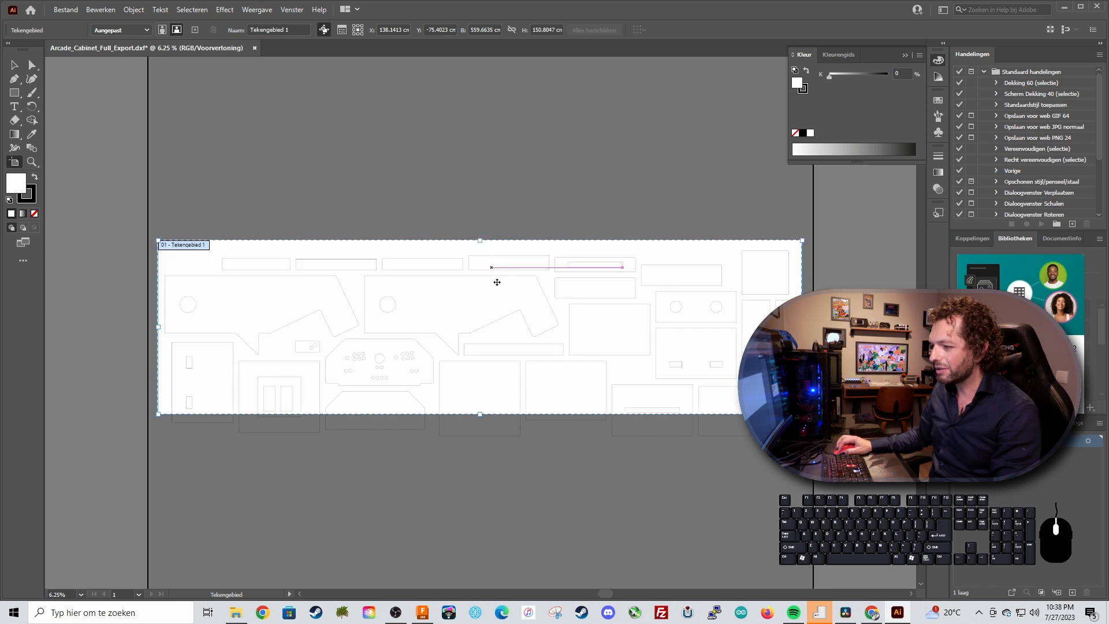
{"action": "left_click_drag", "start_coordinate": [480, 413], "coordinate": [480, 450]}
{"action": "key", "text": "Return"}
{"action": "key", "text": "Escape"}
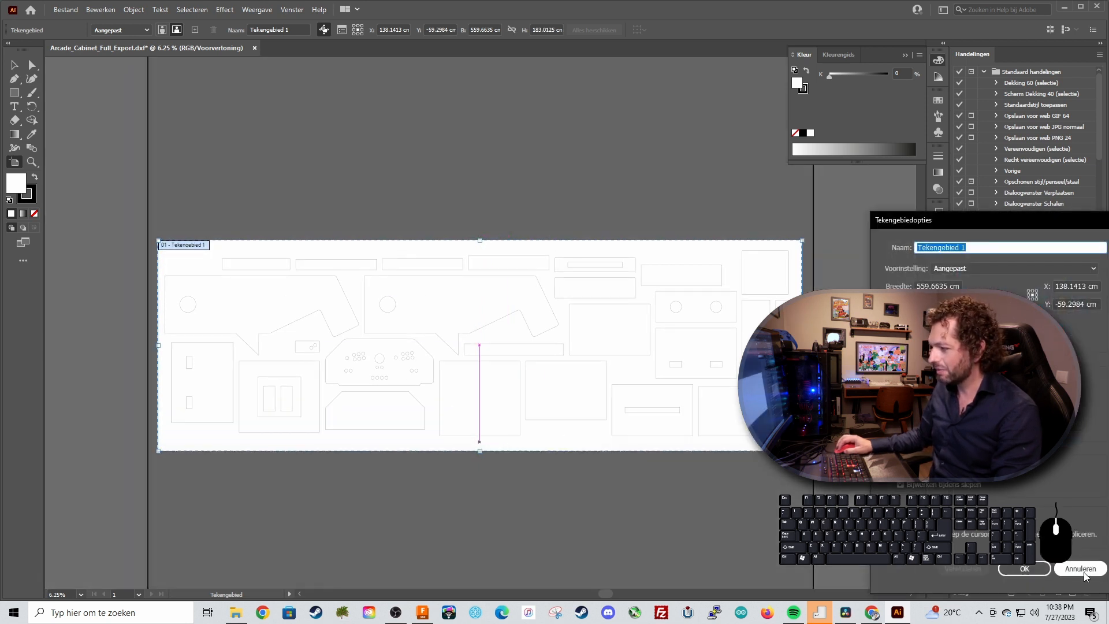
{"action": "left_click", "coordinate": [14, 71]}
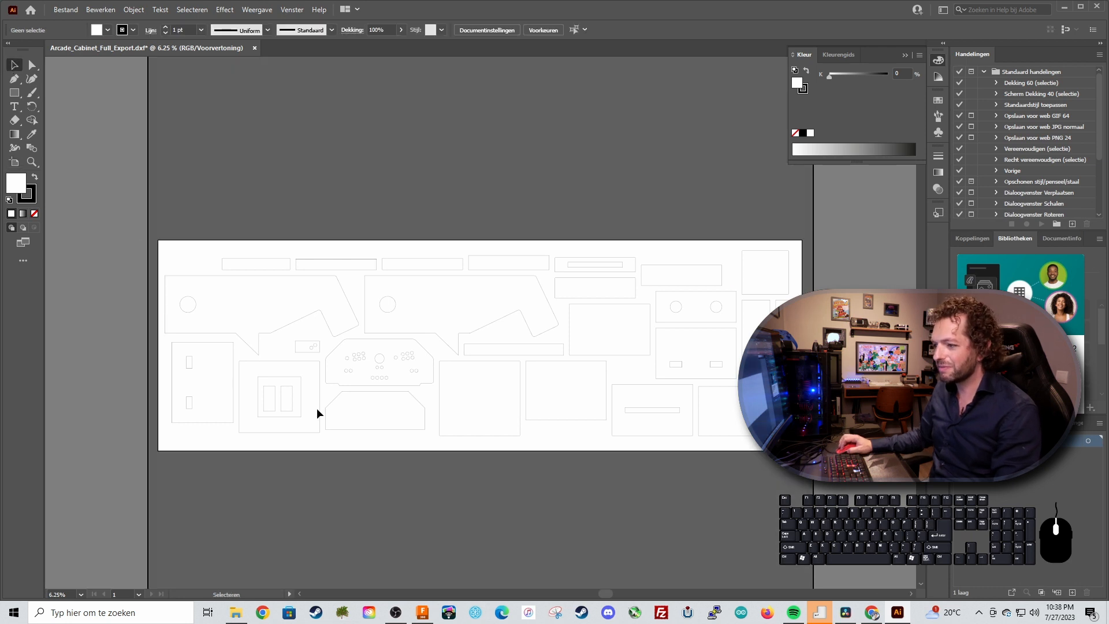
- Examine the imported control panel outline and check the size of its large central round hole
{"action": "scroll", "coordinate": [428, 407], "scroll_direction": "up", "scroll_amount": 2}
{"action": "scroll", "coordinate": [404, 404], "scroll_direction": "down", "scroll_amount": 1}
{"action": "key", "text": "z"}
{"action": "left_click", "coordinate": [393, 390]}
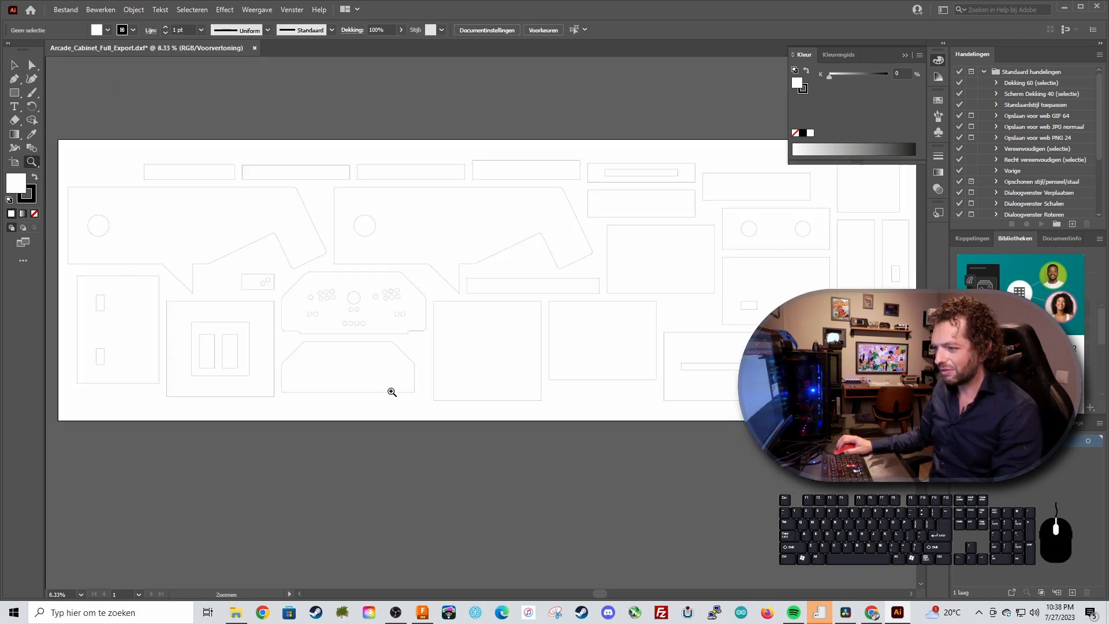
{"action": "left_click", "coordinate": [372, 349]}
{"action": "left_click", "coordinate": [374, 318]}
{"action": "key", "text": "space"}
{"action": "left_click_drag", "start_coordinate": [490, 261], "coordinate": [381, 315]}
{"action": "key", "text": "v"}
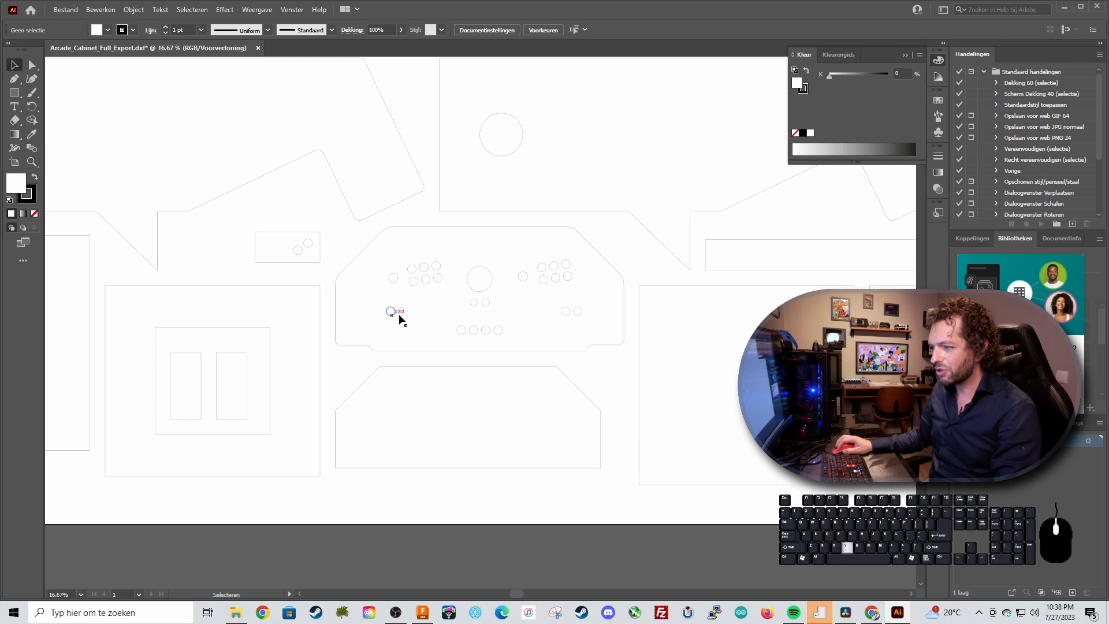
{"action": "left_click", "coordinate": [480, 292]}
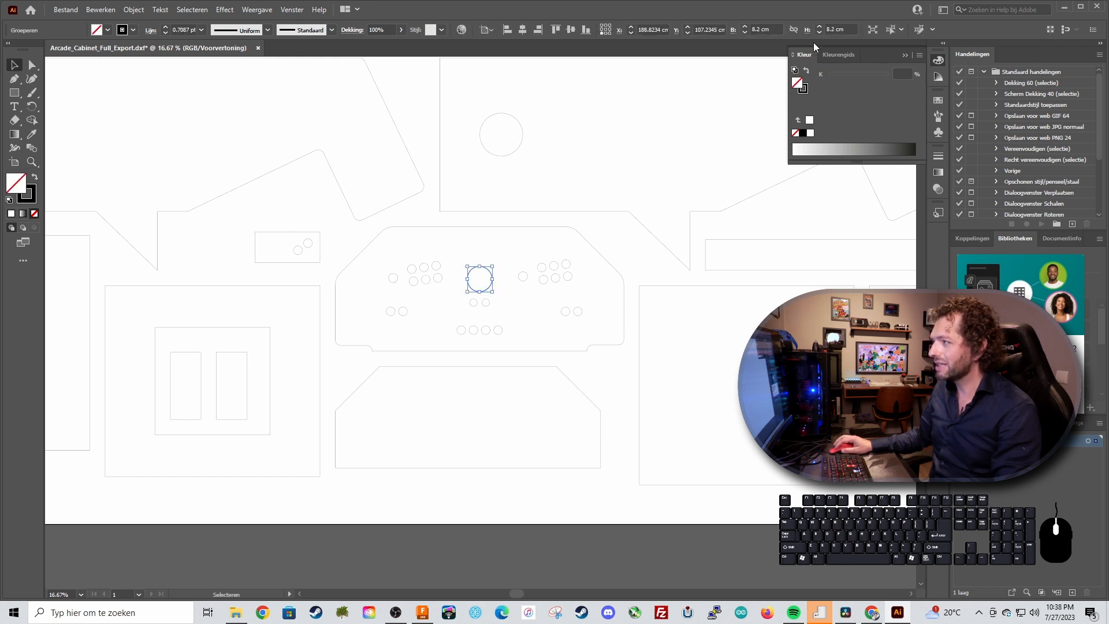
{"action": "left_click", "coordinate": [522, 305]}
{"action": "key", "text": "space"}
{"action": "mouse_move", "coordinate": [455, 320]}
{"action": "left_mouse_down"}
{"action": "mouse_move", "coordinate": [590, 354]}
{"action": "mouse_move", "coordinate": [612, 337]}
{"action": "mouse_move", "coordinate": [520, 280]}
{"action": "mouse_move", "coordinate": [509, 300]}
{"action": "mouse_move", "coordinate": [466, 290]}
{"action": "mouse_move", "coordinate": [535, 294]}
{"action": "mouse_move", "coordinate": [440, 290]}
{"action": "mouse_move", "coordinate": [383, 265]}
{"action": "mouse_move", "coordinate": [535, 280]}
{"action": "mouse_move", "coordinate": [602, 317]}
{"action": "mouse_move", "coordinate": [585, 341]}
{"action": "mouse_move", "coordinate": [651, 324]}
{"action": "mouse_move", "coordinate": [535, 357]}
{"action": "mouse_move", "coordinate": [436, 322]}
{"action": "left_mouse_up"}
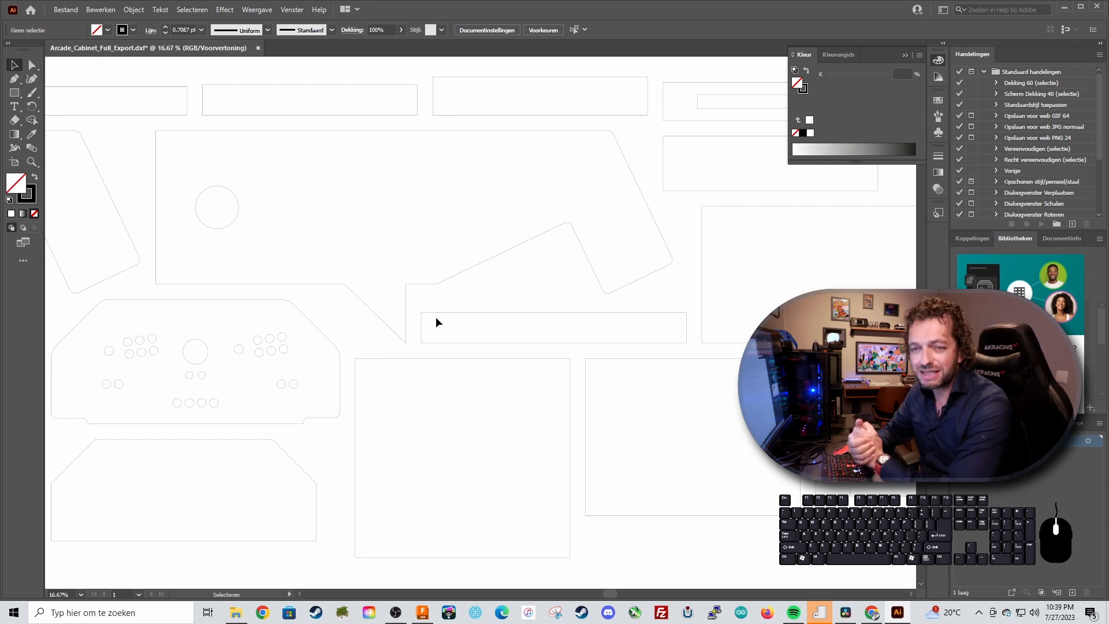